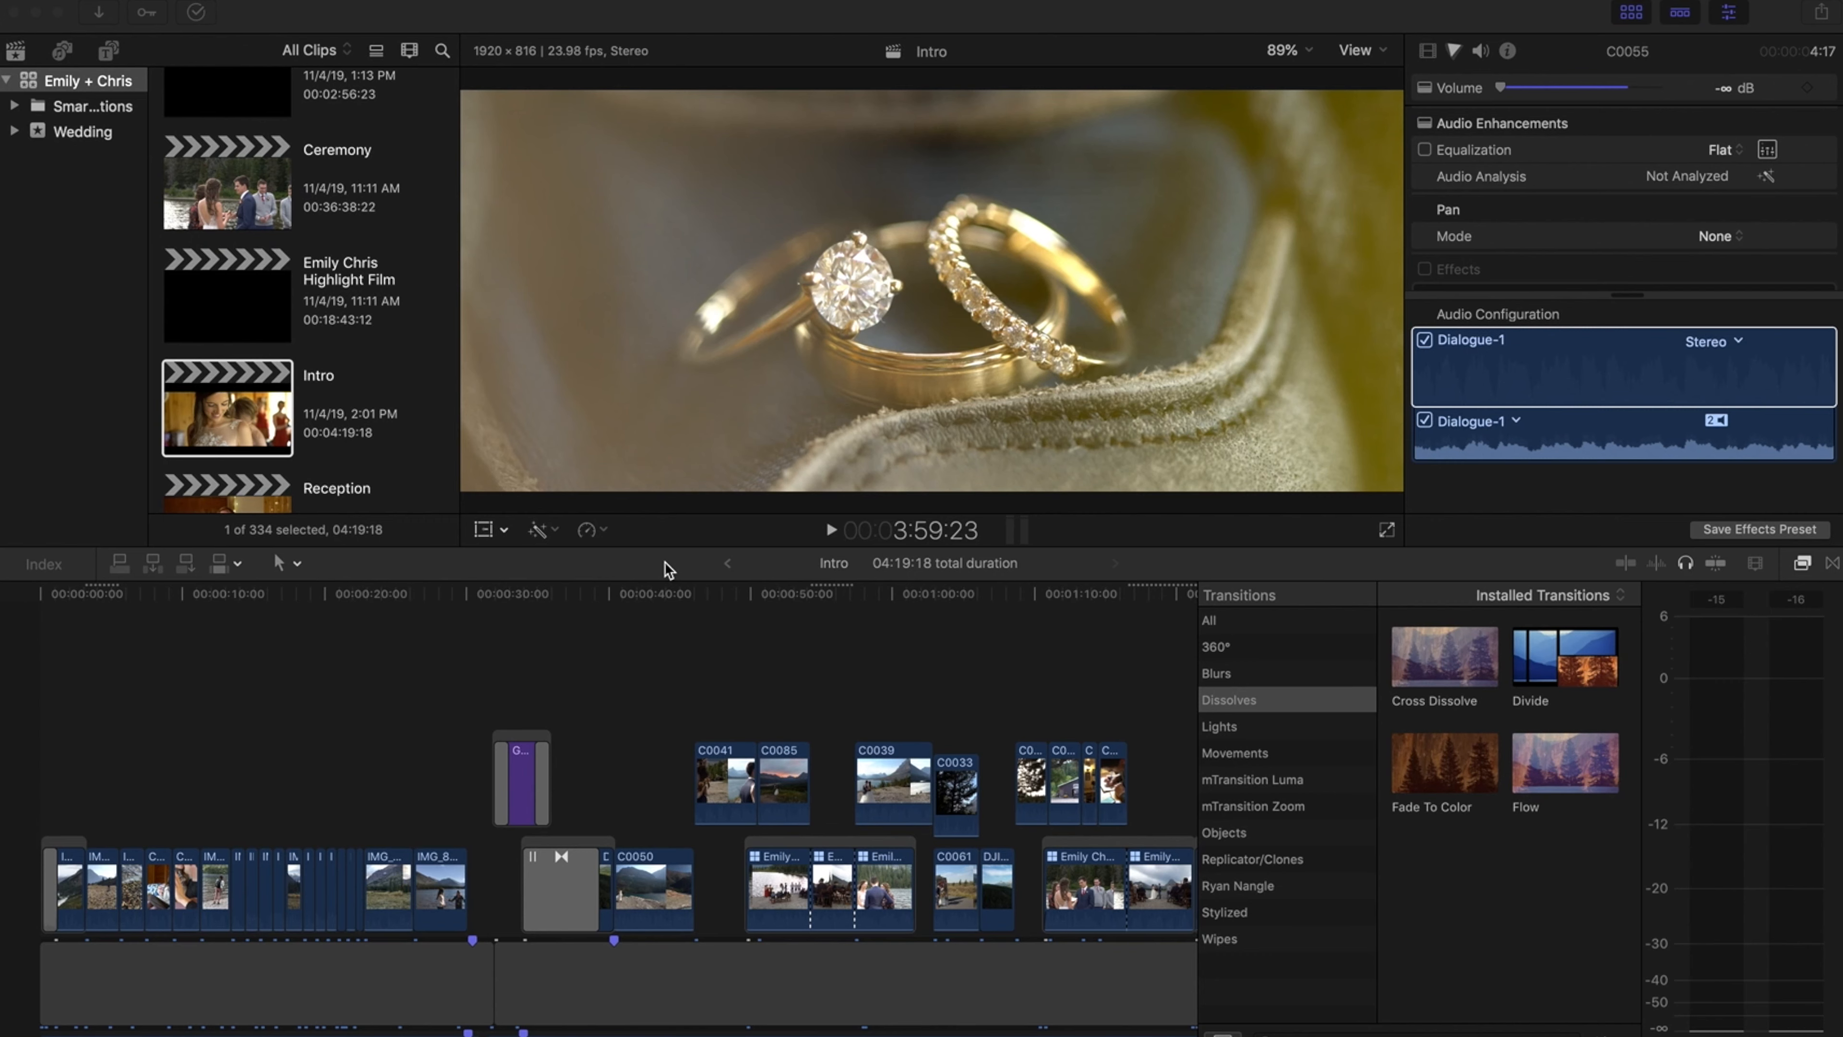
Scrub through the timeline and park the playhead at the start of clip C0041
click(630, 573)
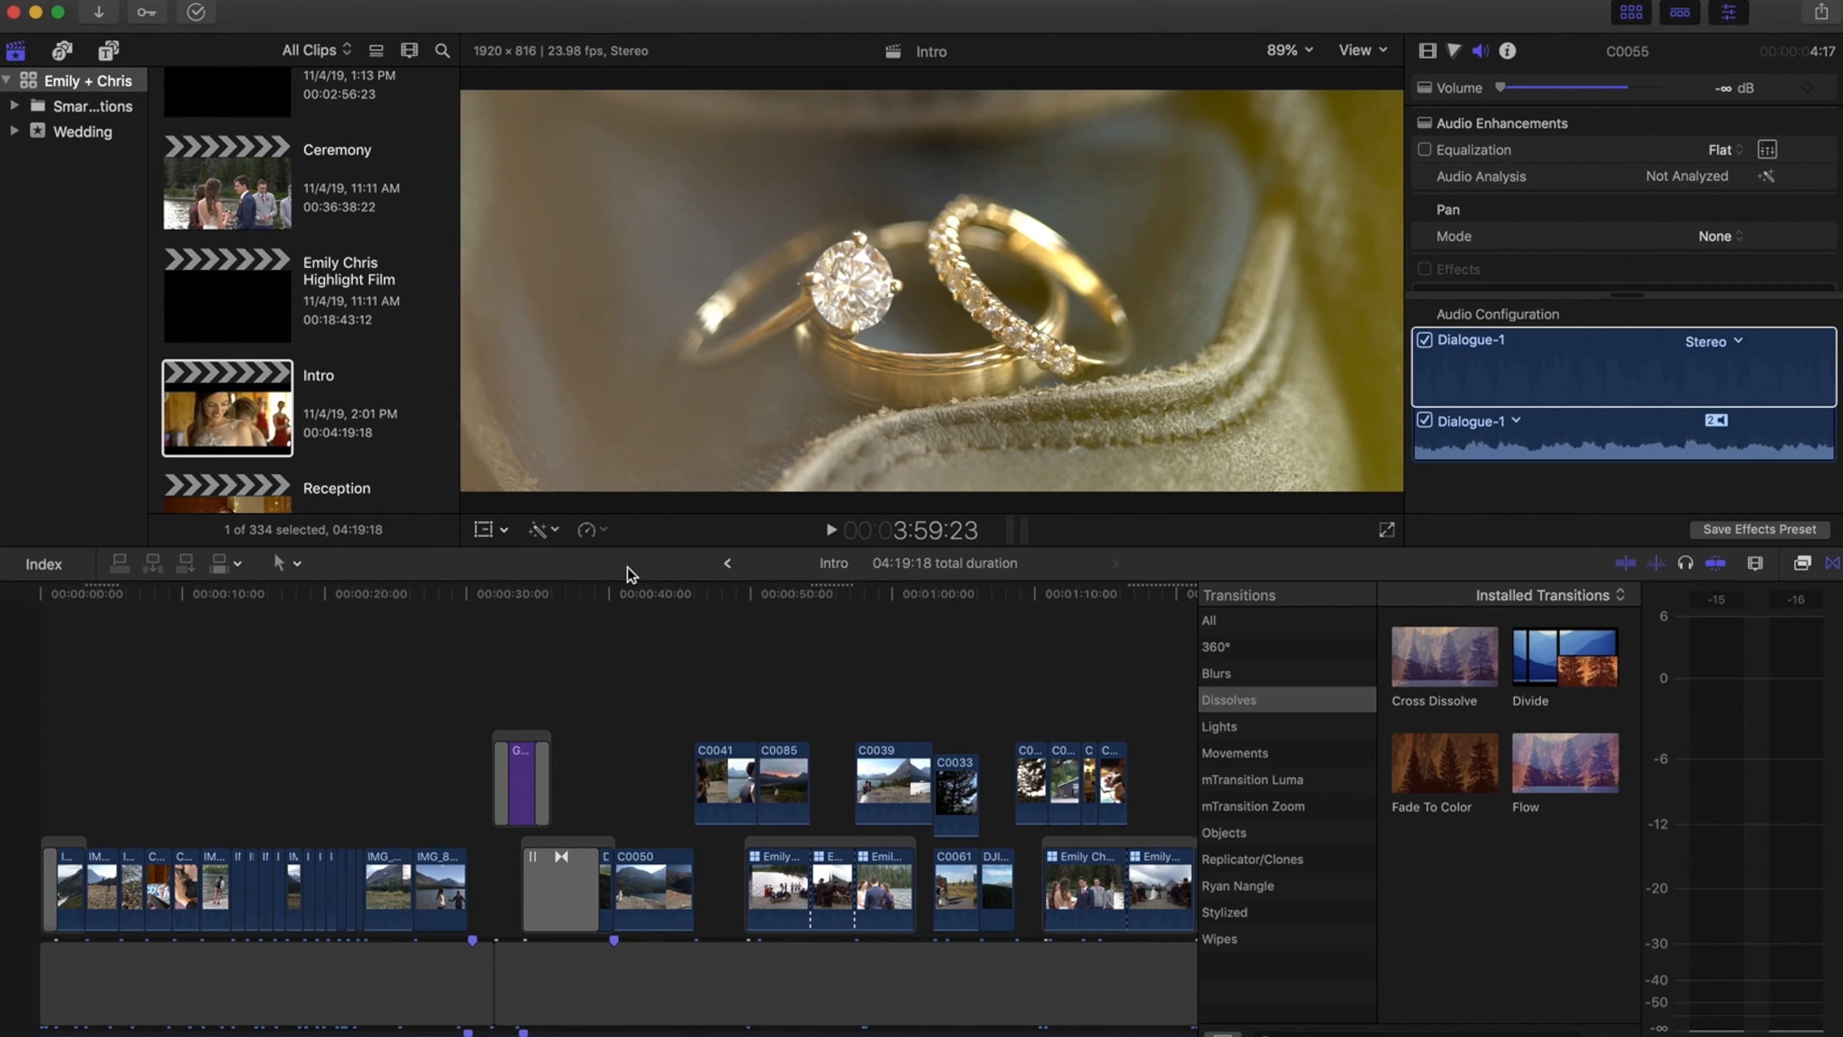
drag(631, 592, 958, 631)
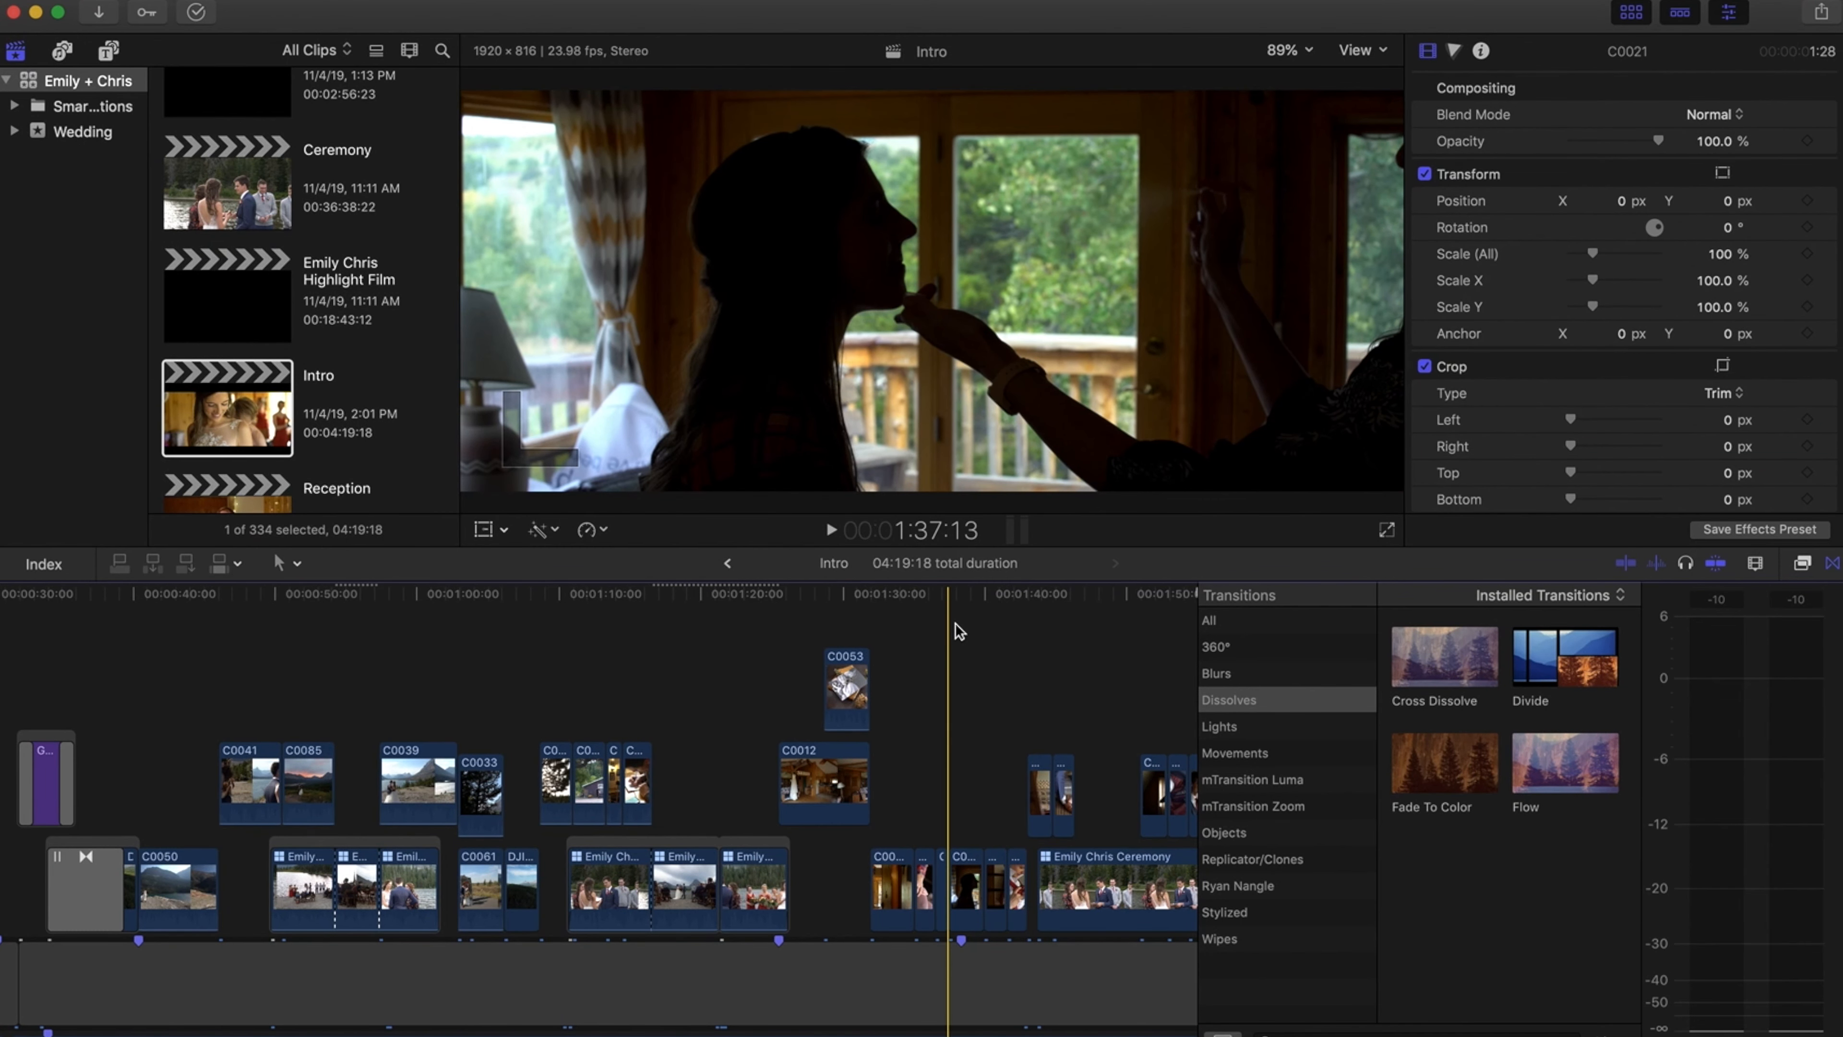
scroll(956, 623, left, 5)
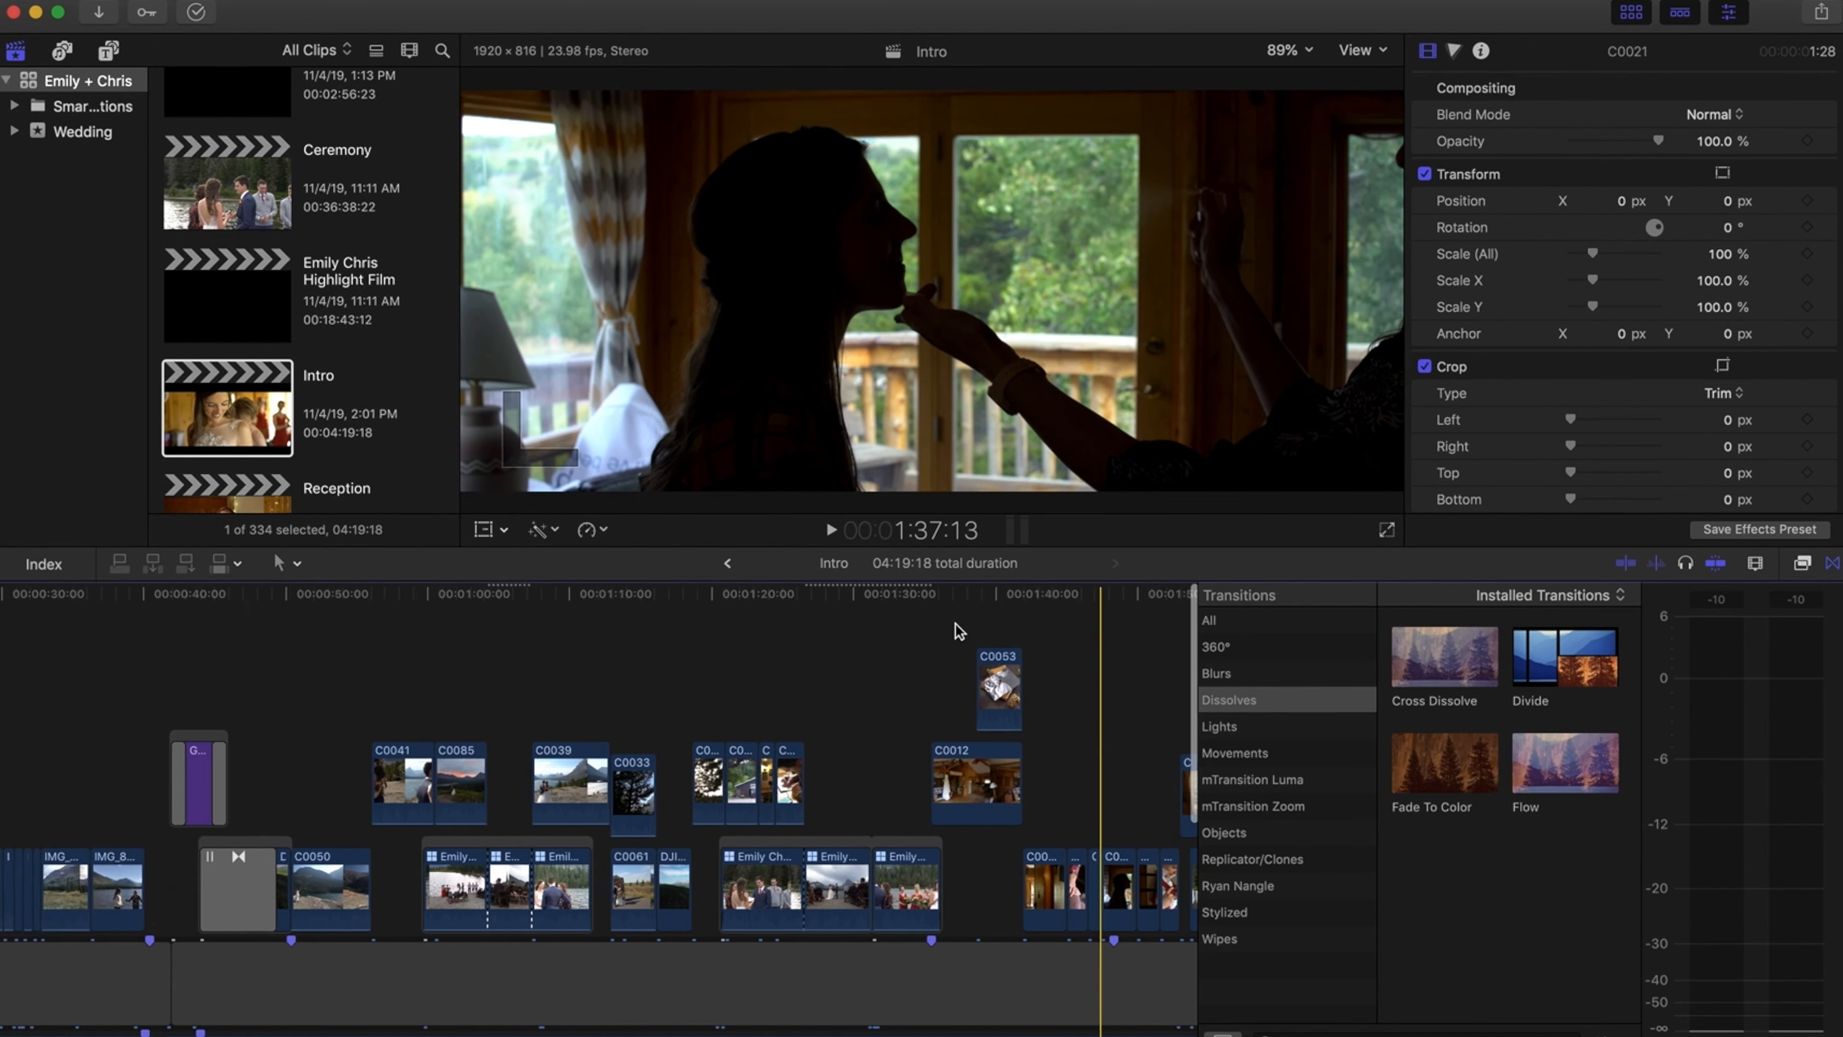
click(467, 589)
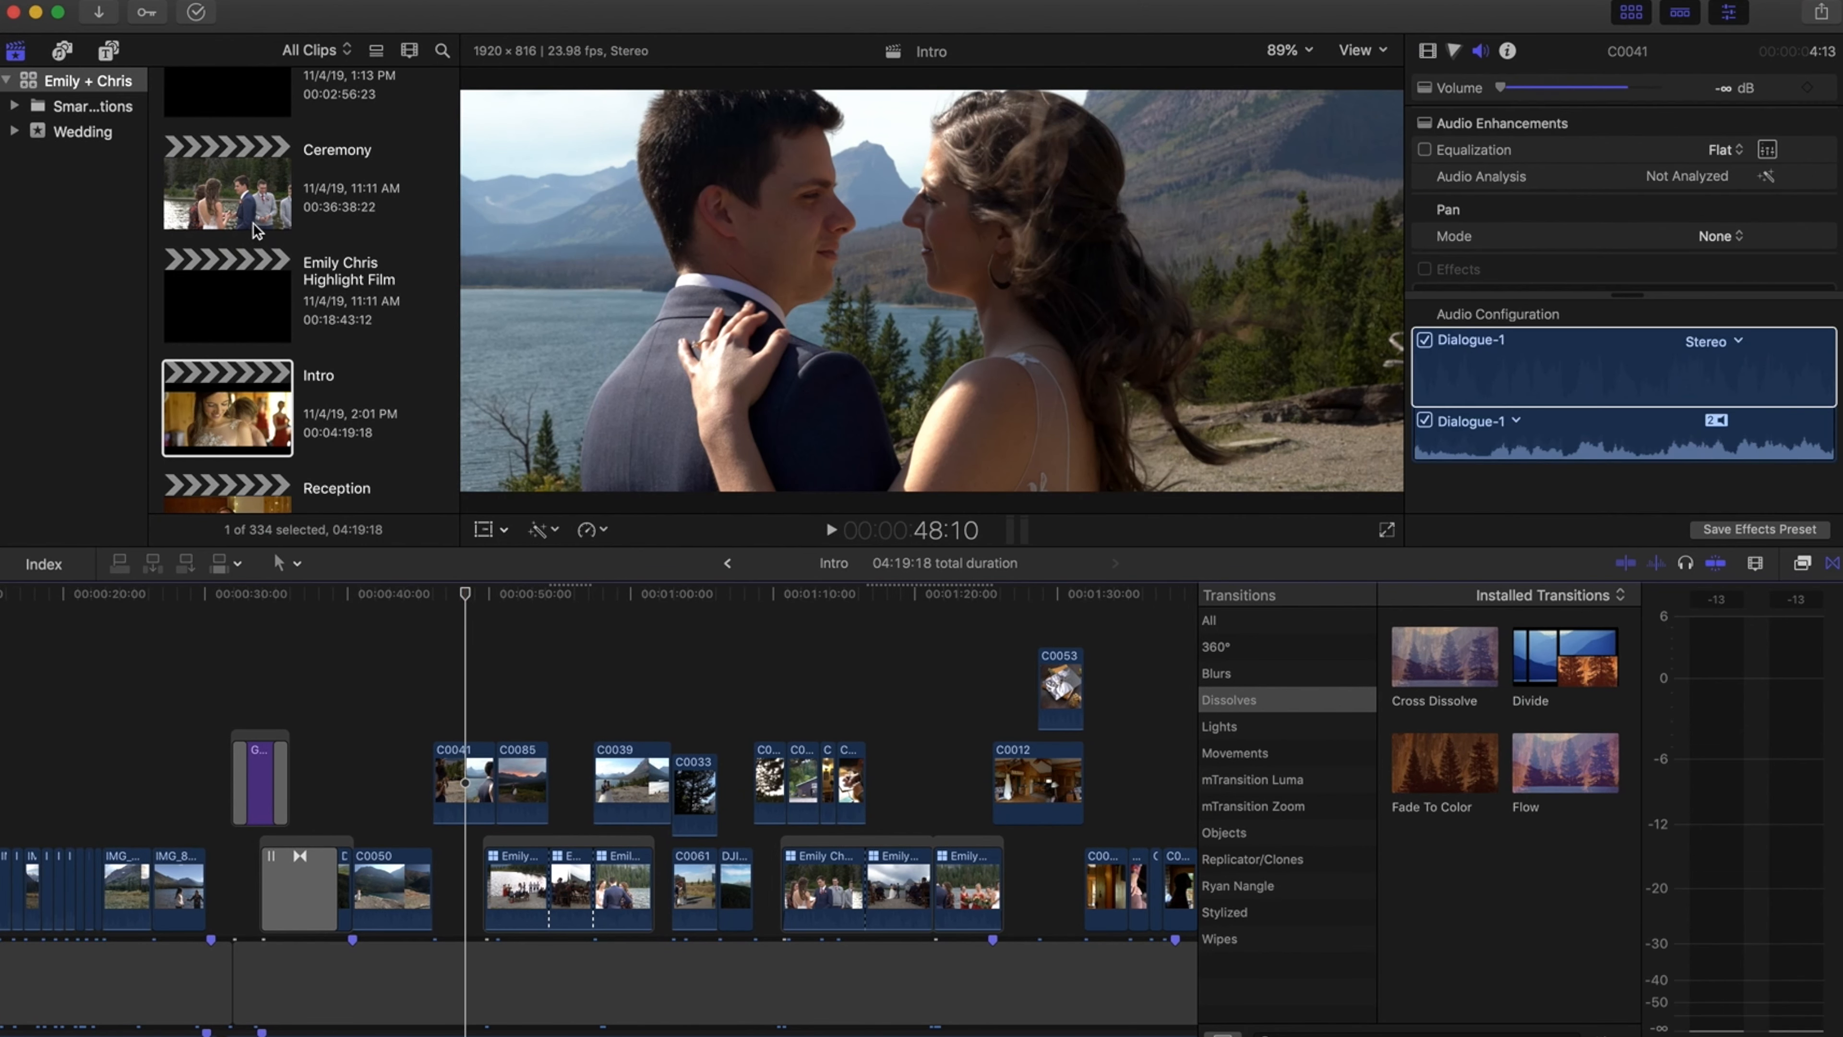
click(408, 593)
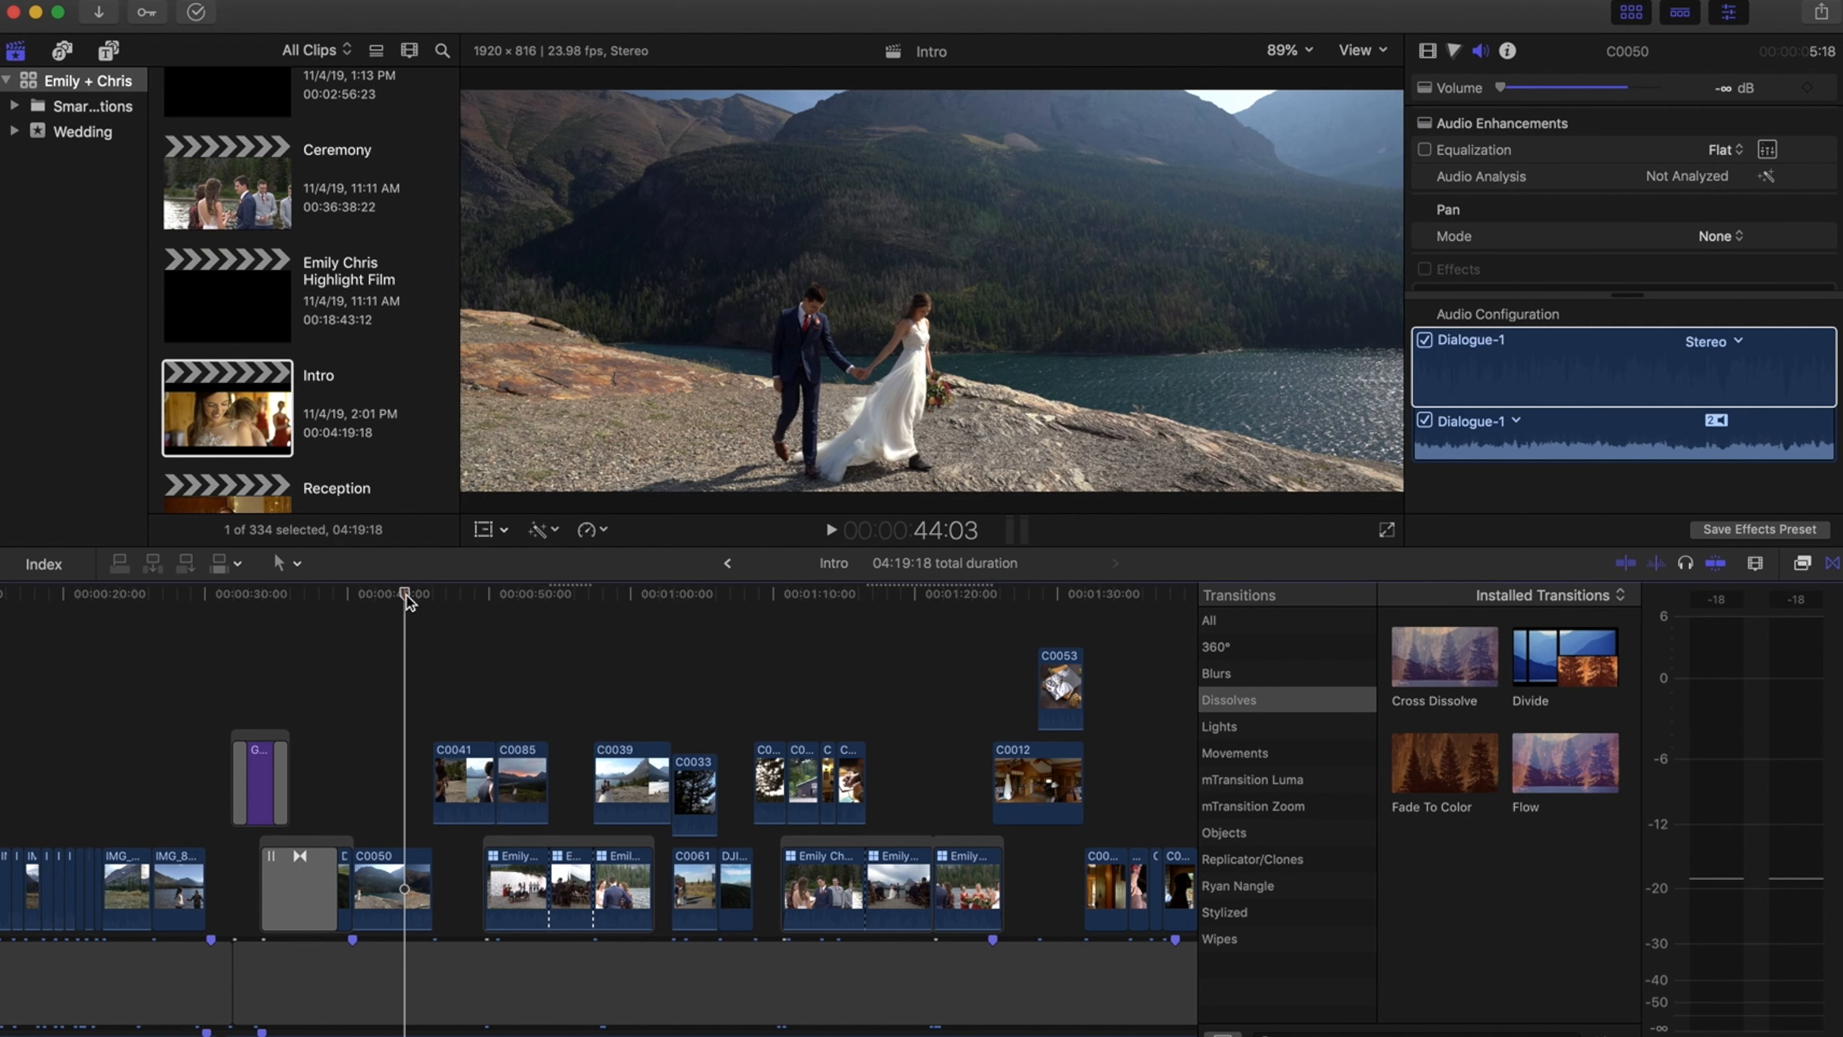
drag(407, 594, 388, 591)
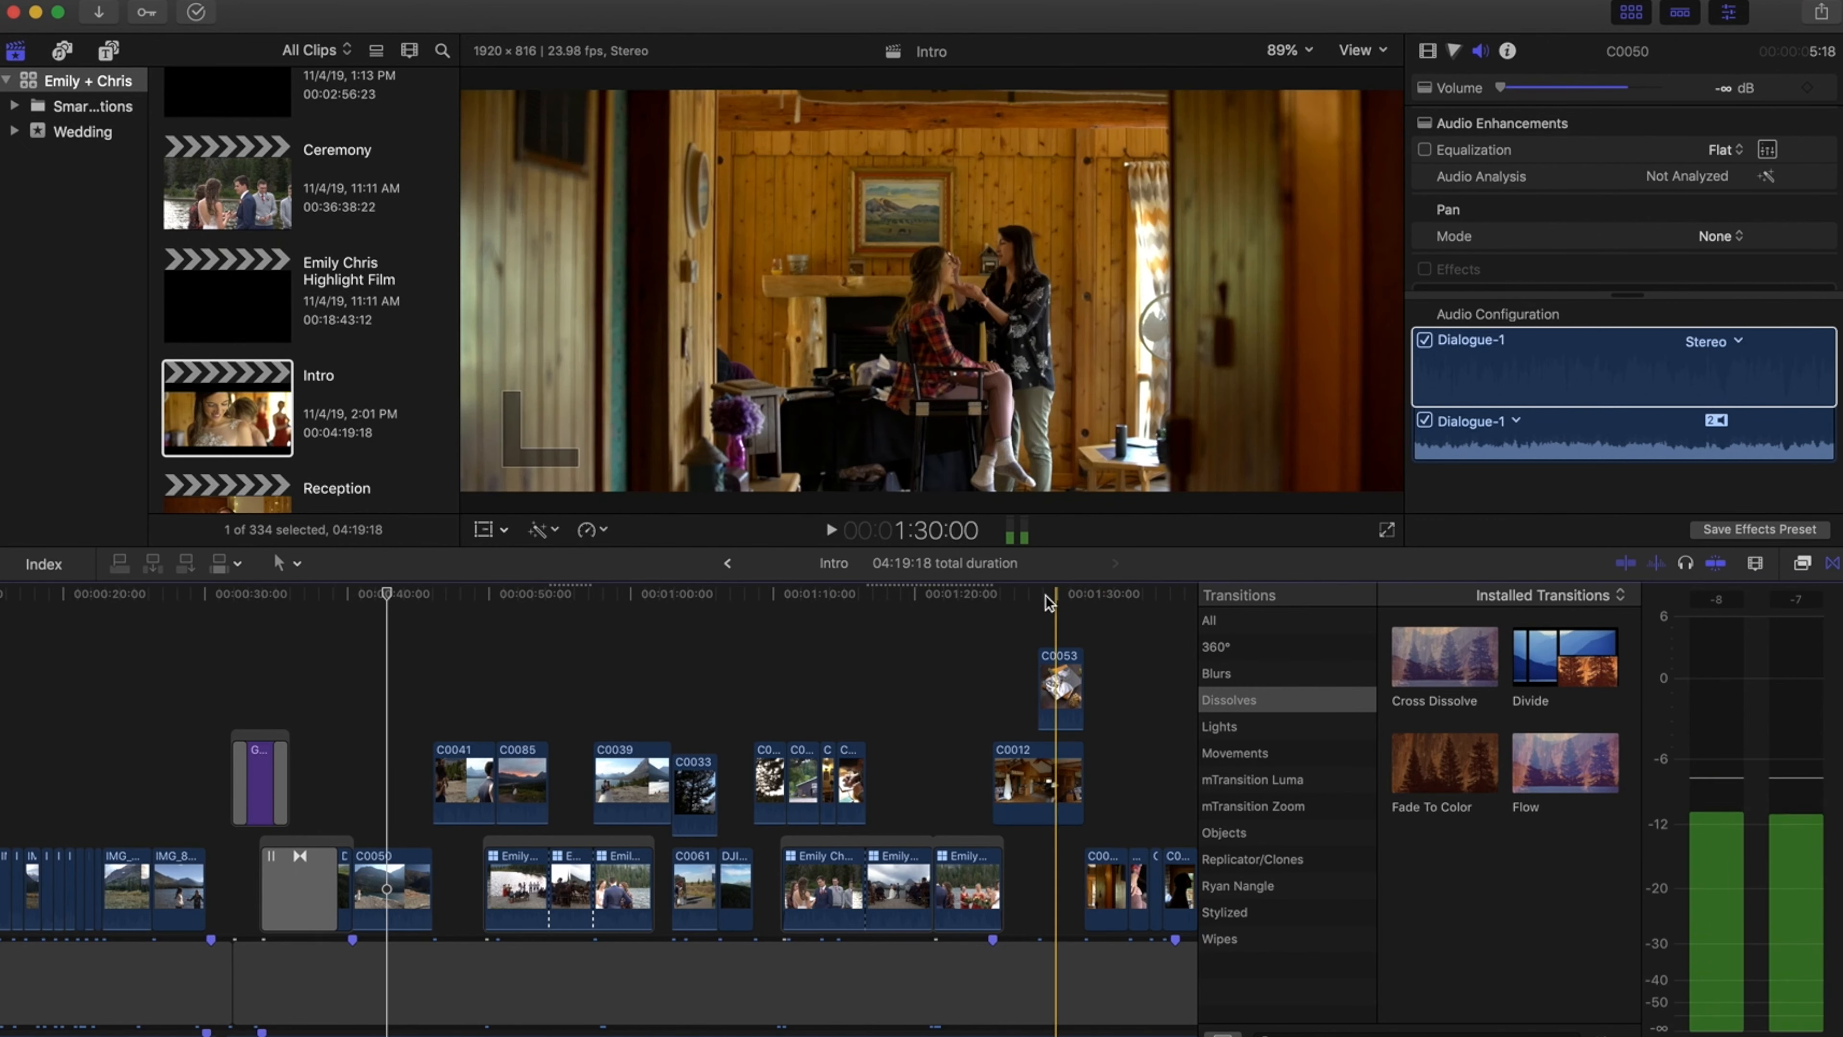
scroll(928, 611, right, 5)
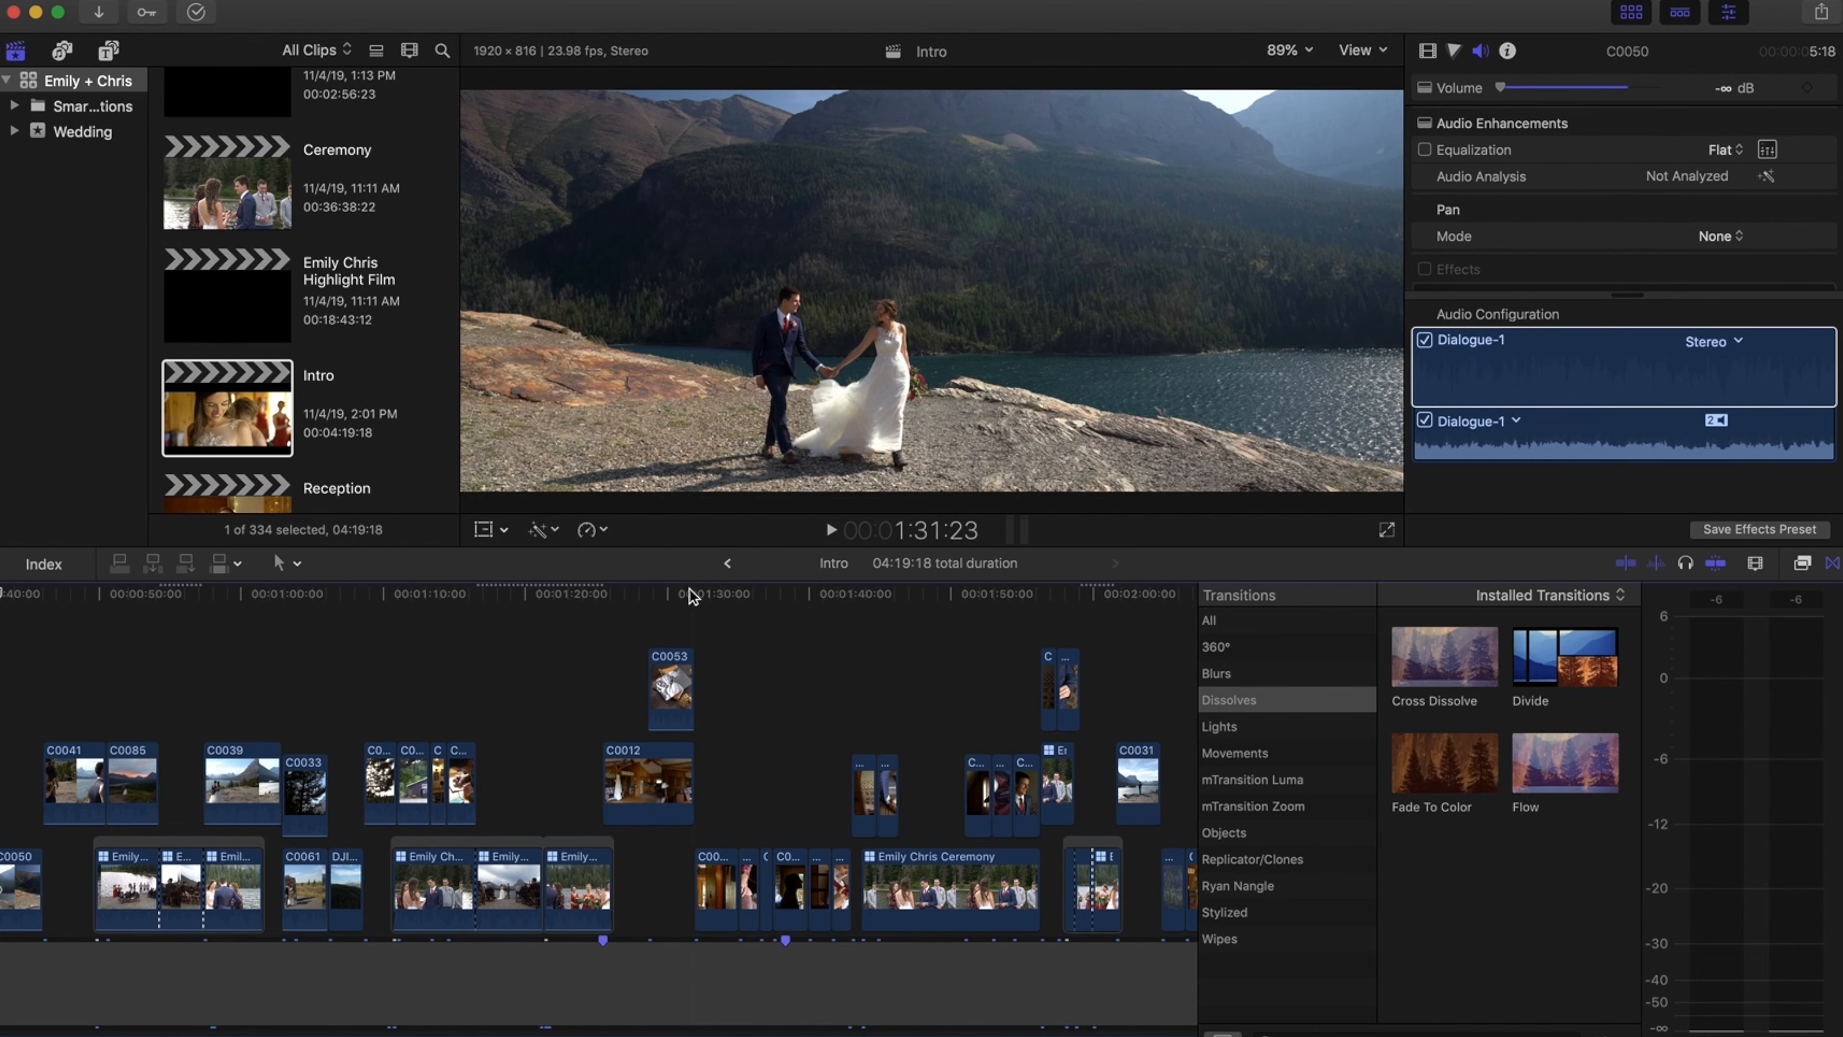
scroll(762, 694, left, 10)
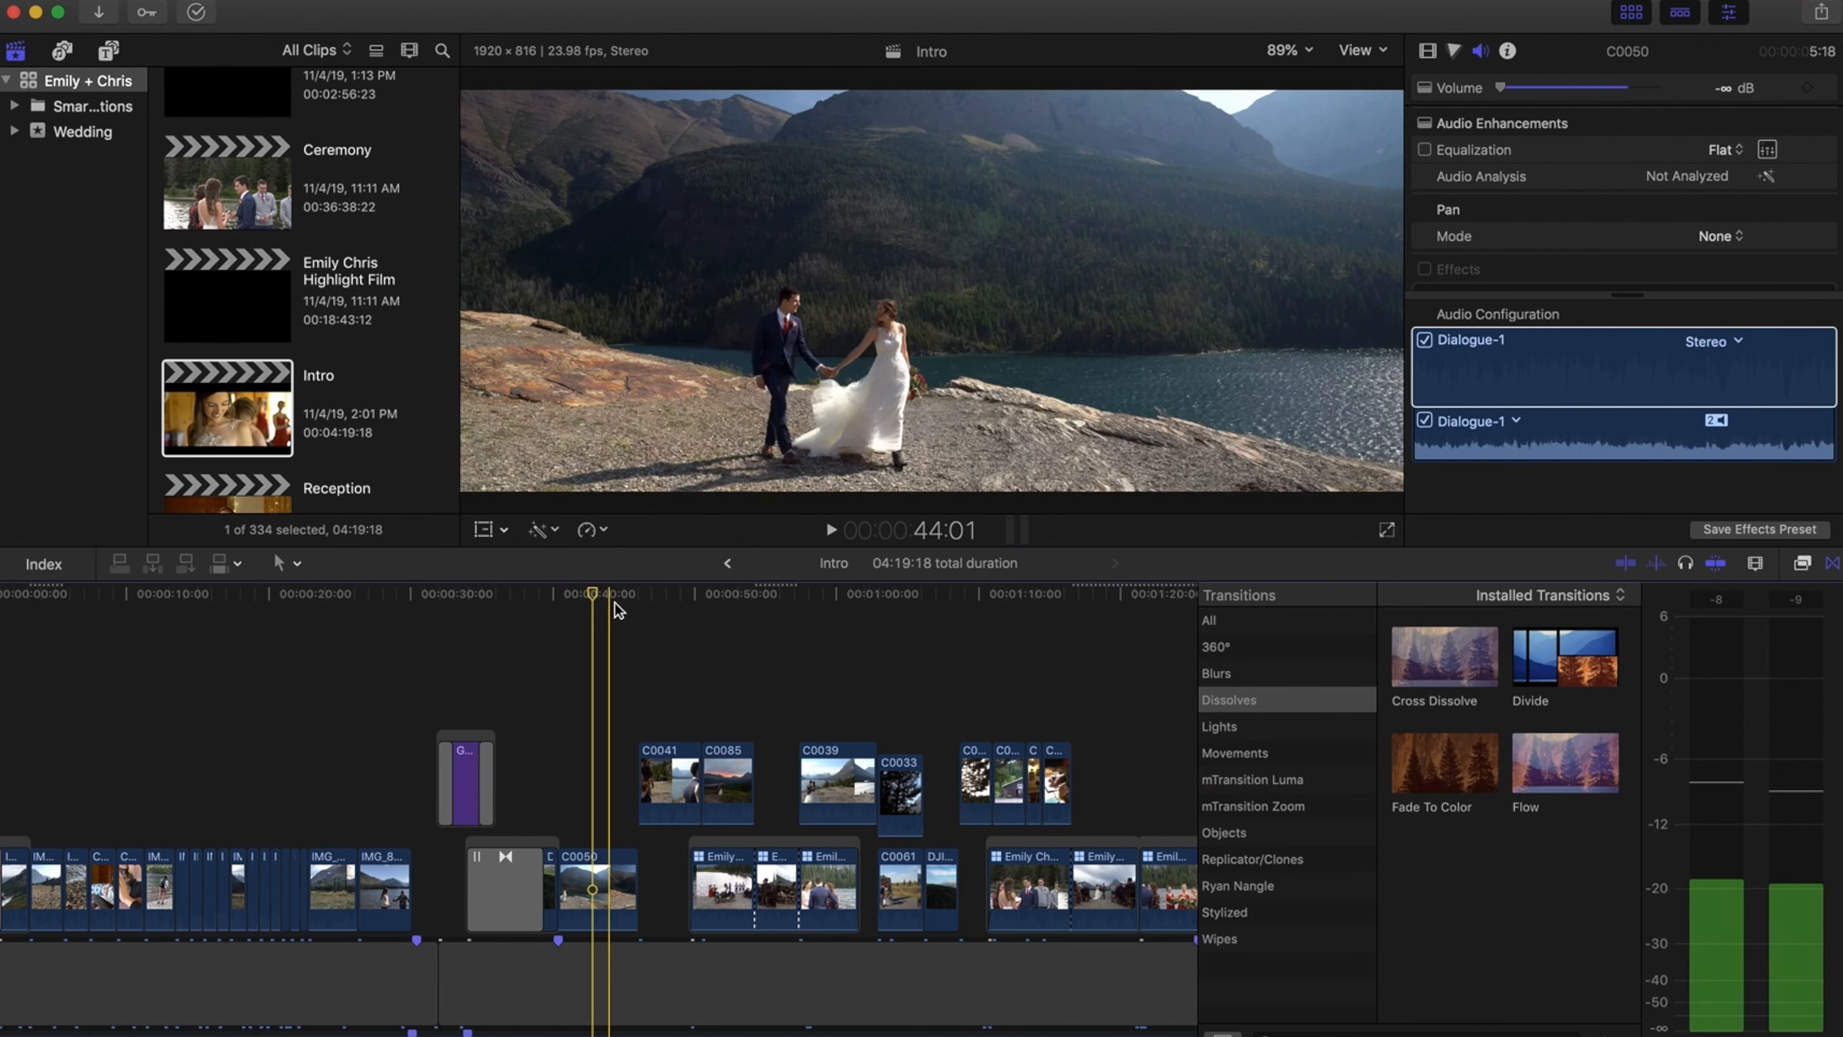
click(638, 595)
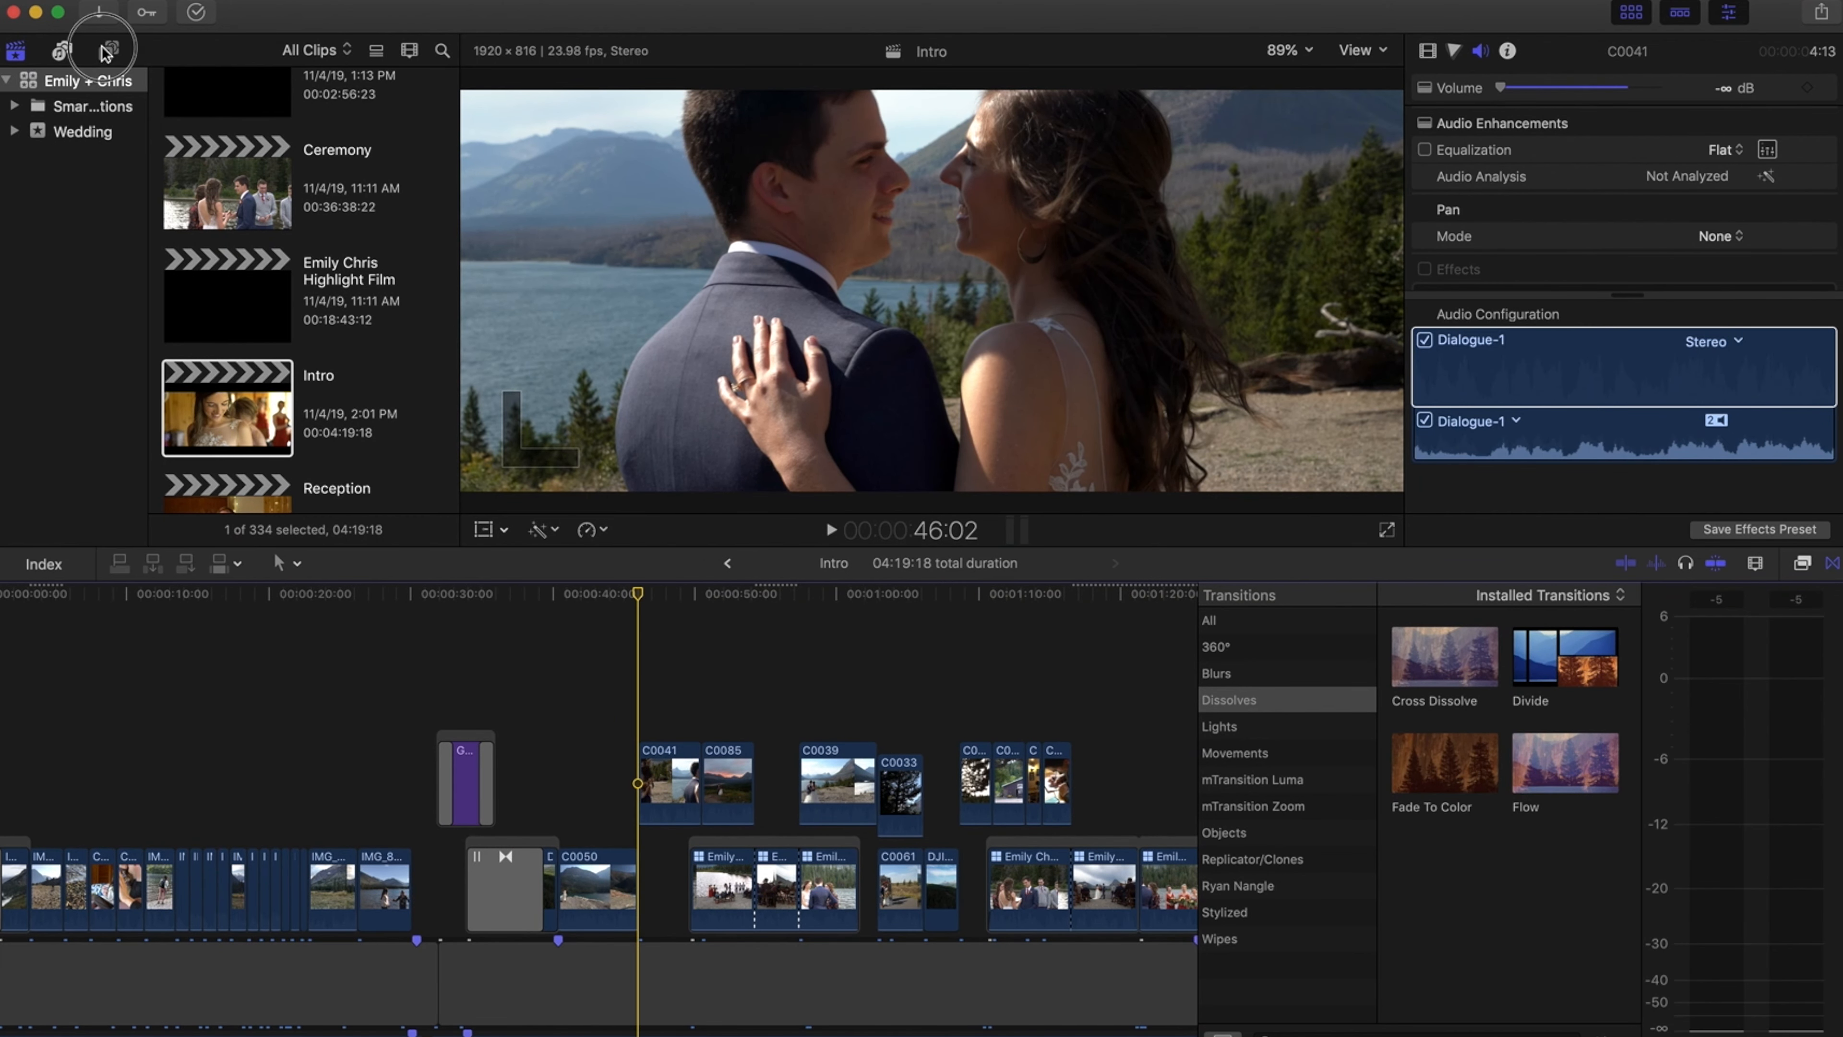
Connect an Adjustment Layer title from the Titles browser to the timeline at the playhead
click(108, 50)
scroll(283, 250, down, 5)
scroll(283, 249, down, 3)
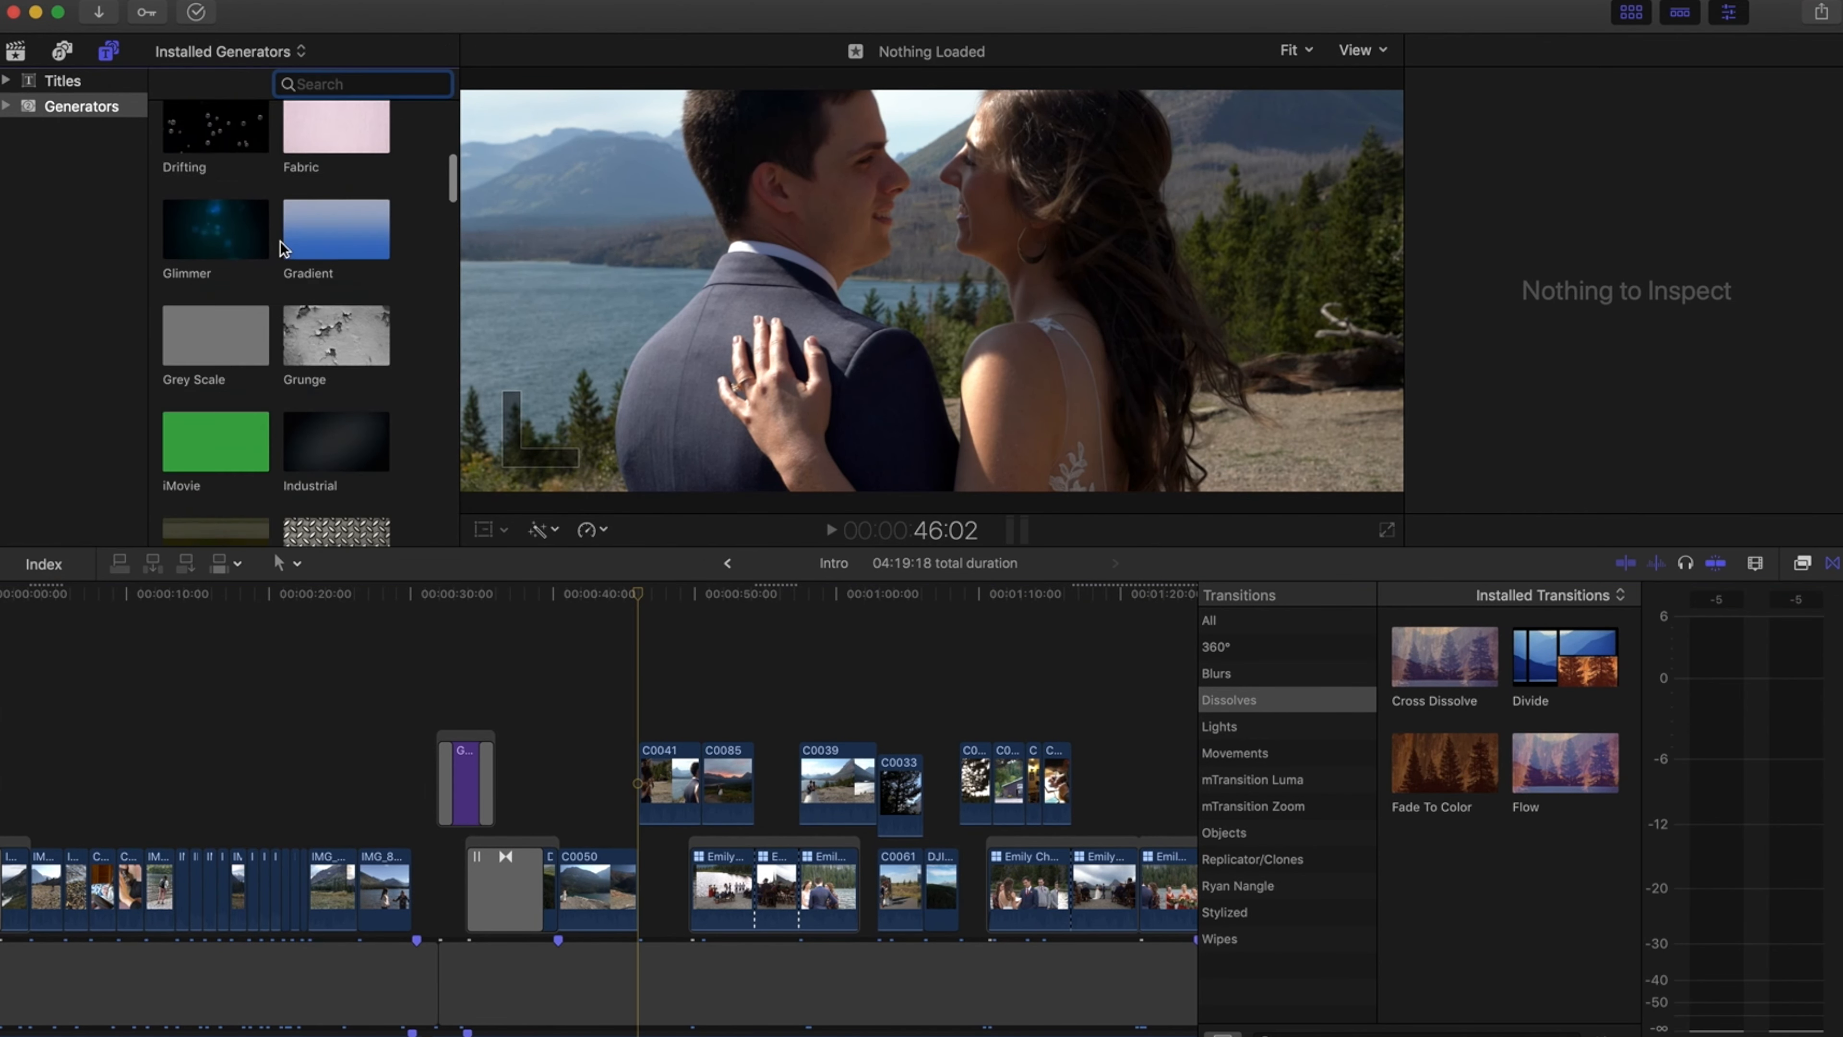
scroll(255, 218, up, 3)
click(45, 82)
scroll(247, 260, down, 3)
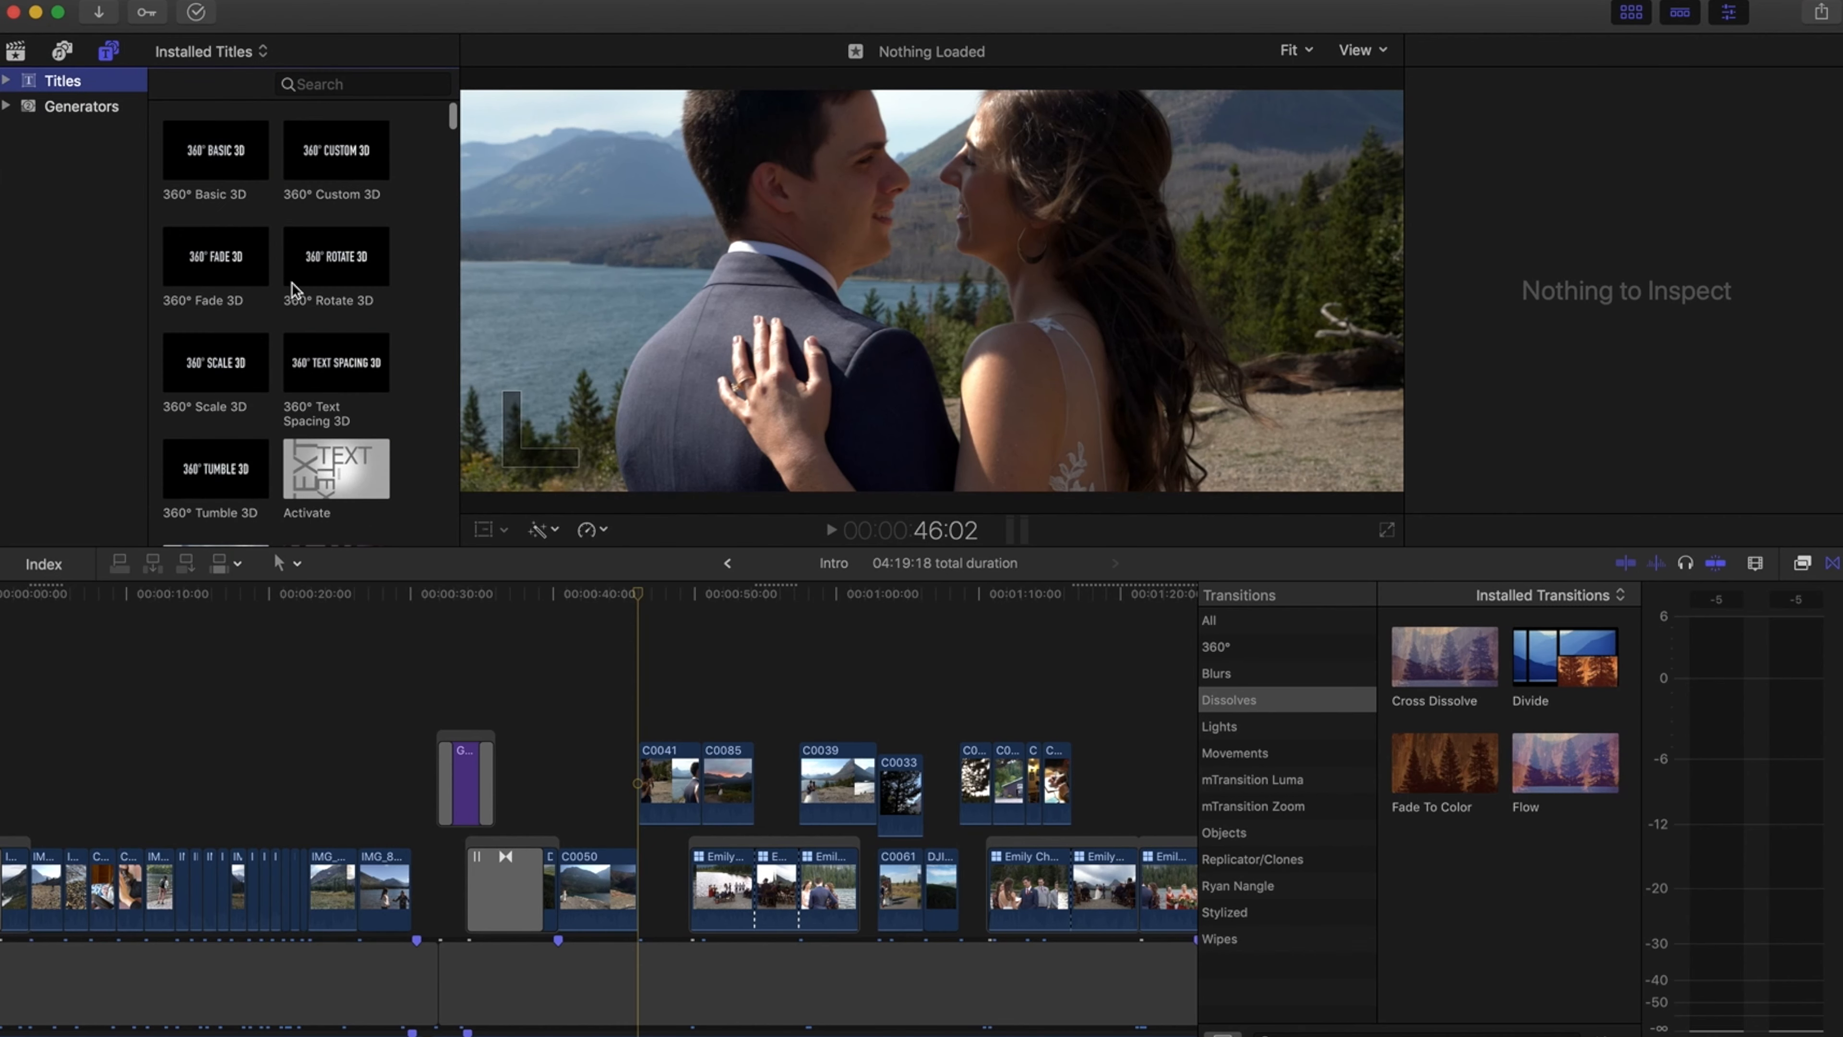
click(222, 251)
key(q)
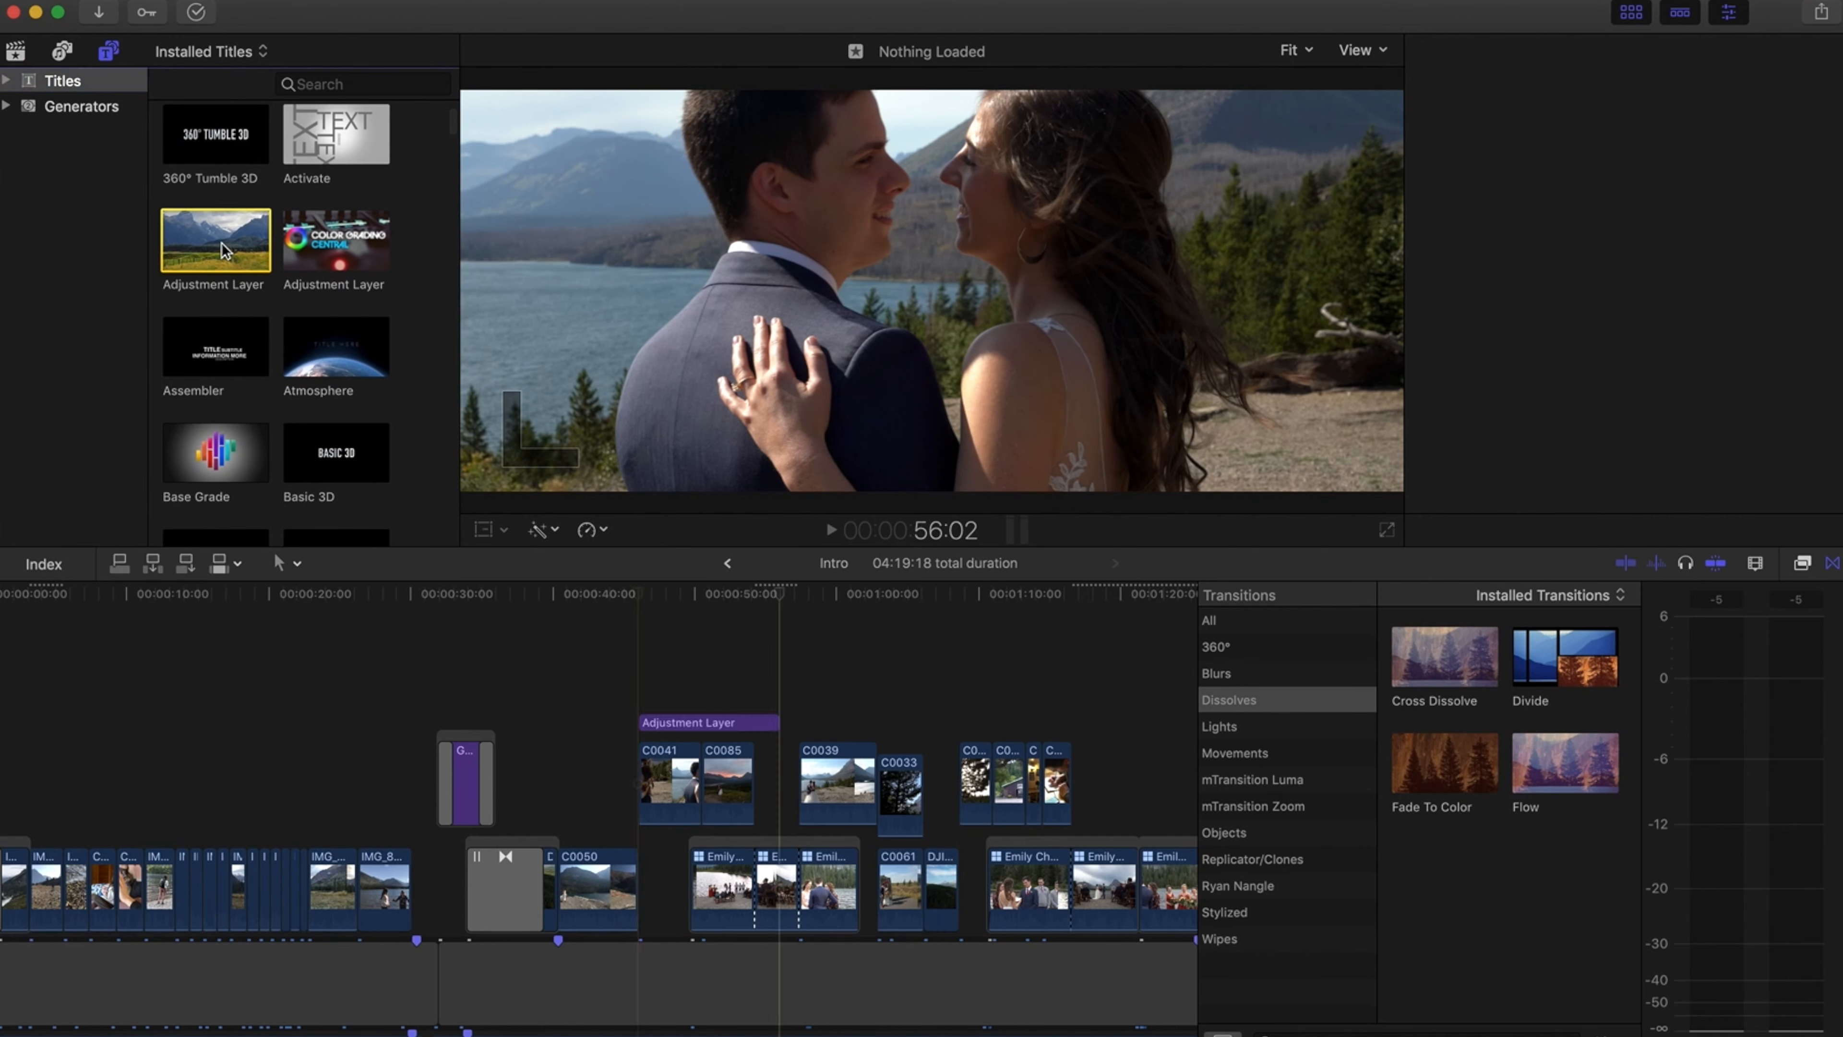
Trim the adjustment layer's start and end edges so it spans the whole edit, about 3:48:01 long
drag(641, 724, 437, 713)
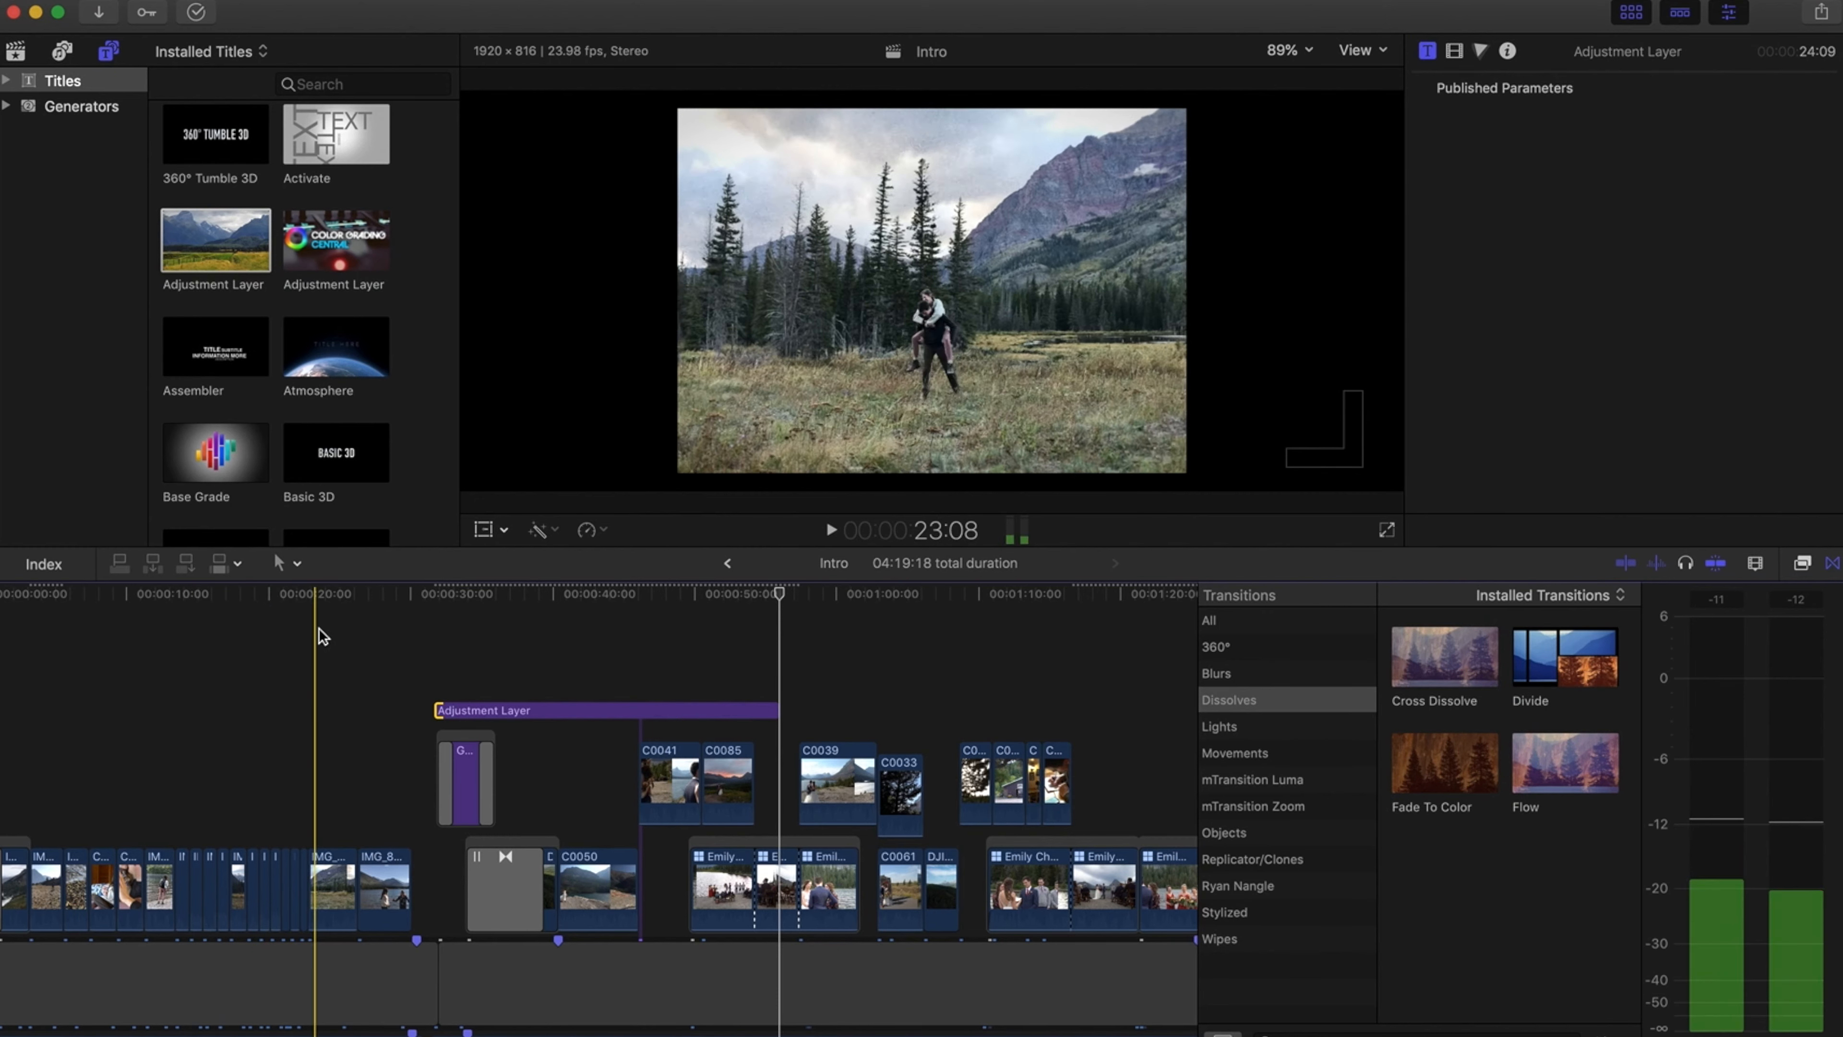
key(super+minus)
click(433, 710)
drag(433, 710, 950, 737)
scroll(954, 743, right, 2)
key(super+minus)
click(568, 713)
drag(569, 713, 814, 600)
click(811, 698)
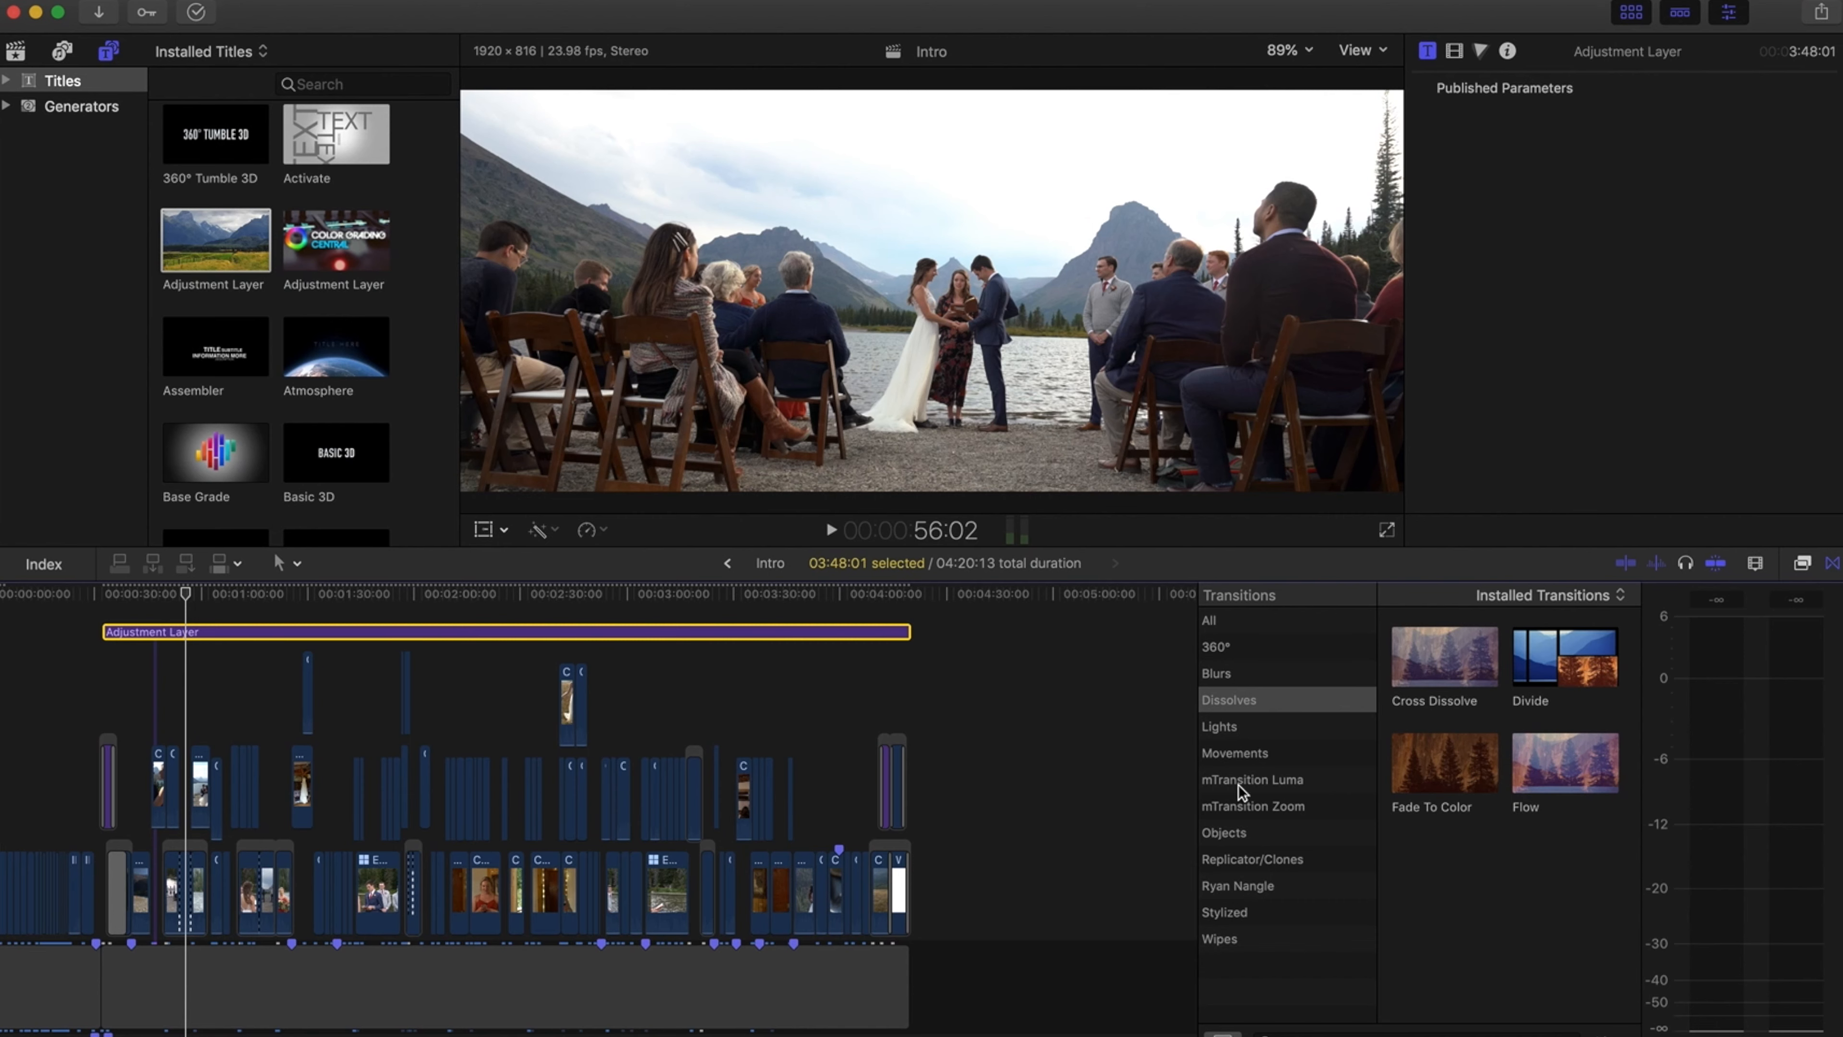
Apply the ColorFinale effect from the Color Finale effects category to the adjustment layer
click(1803, 565)
click(1225, 884)
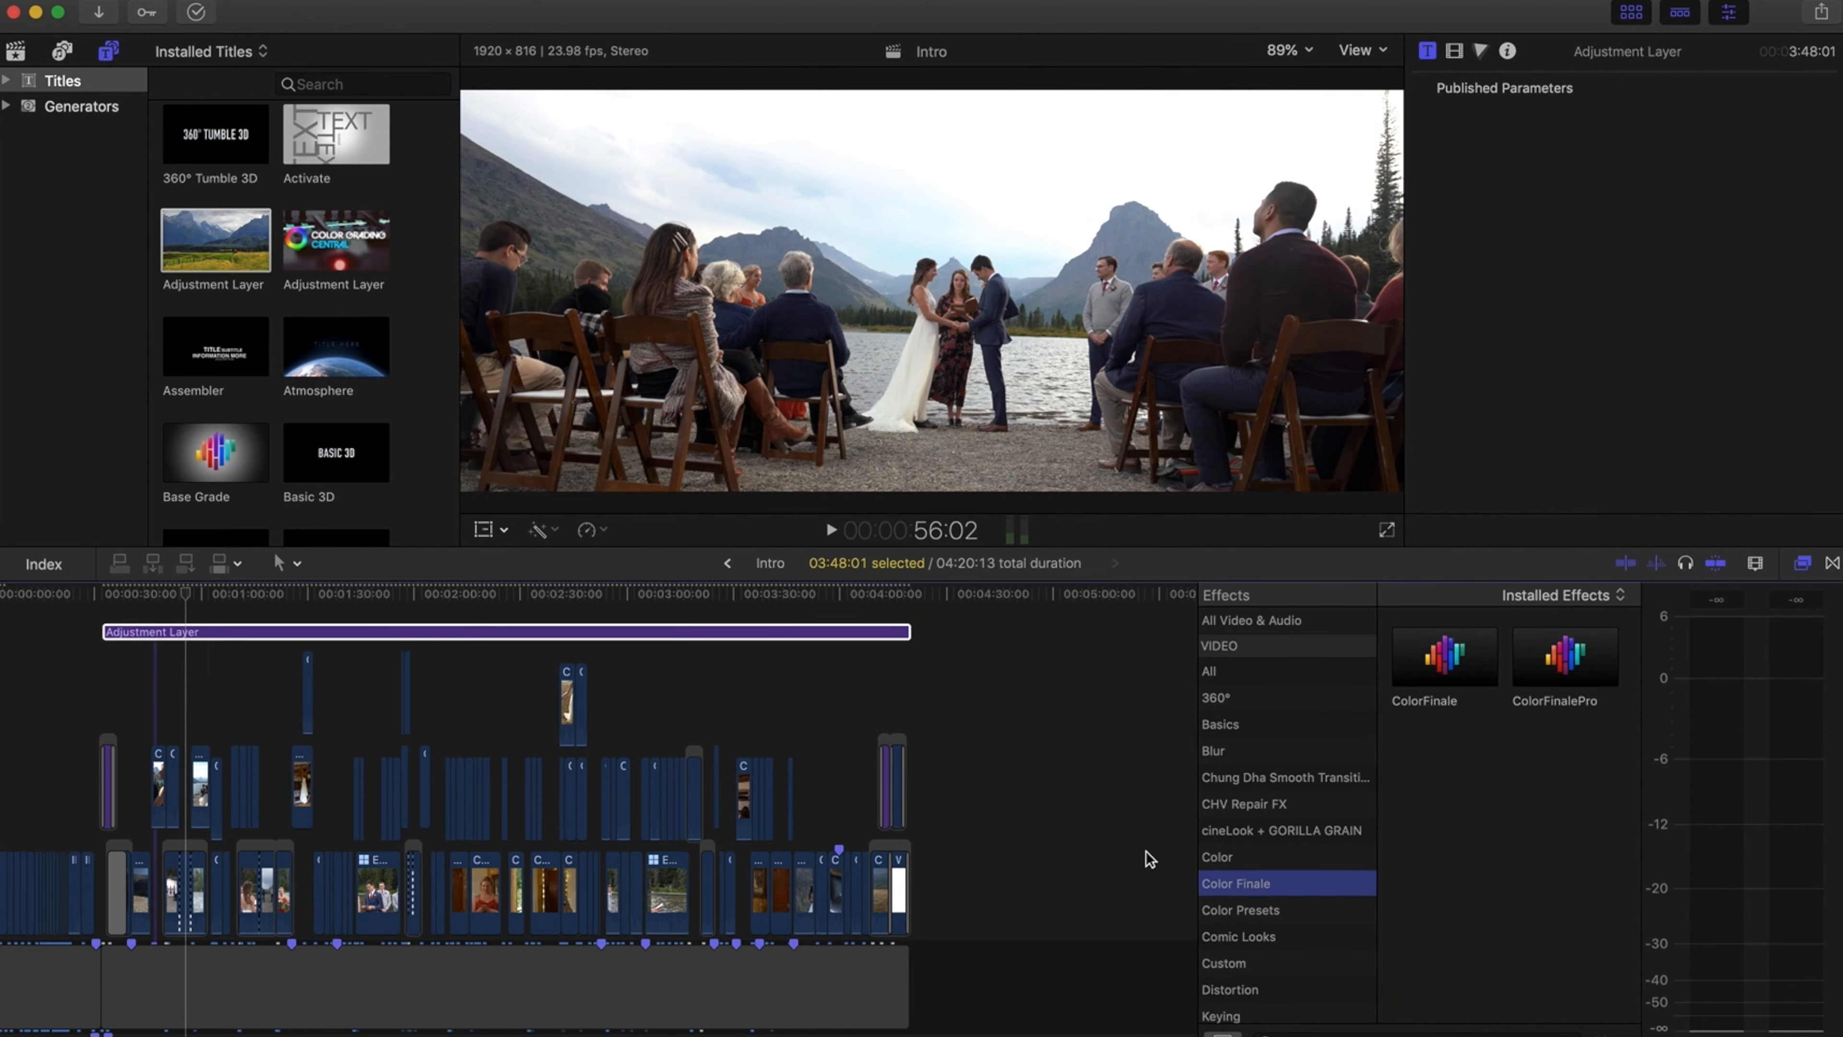
drag(1443, 657, 781, 634)
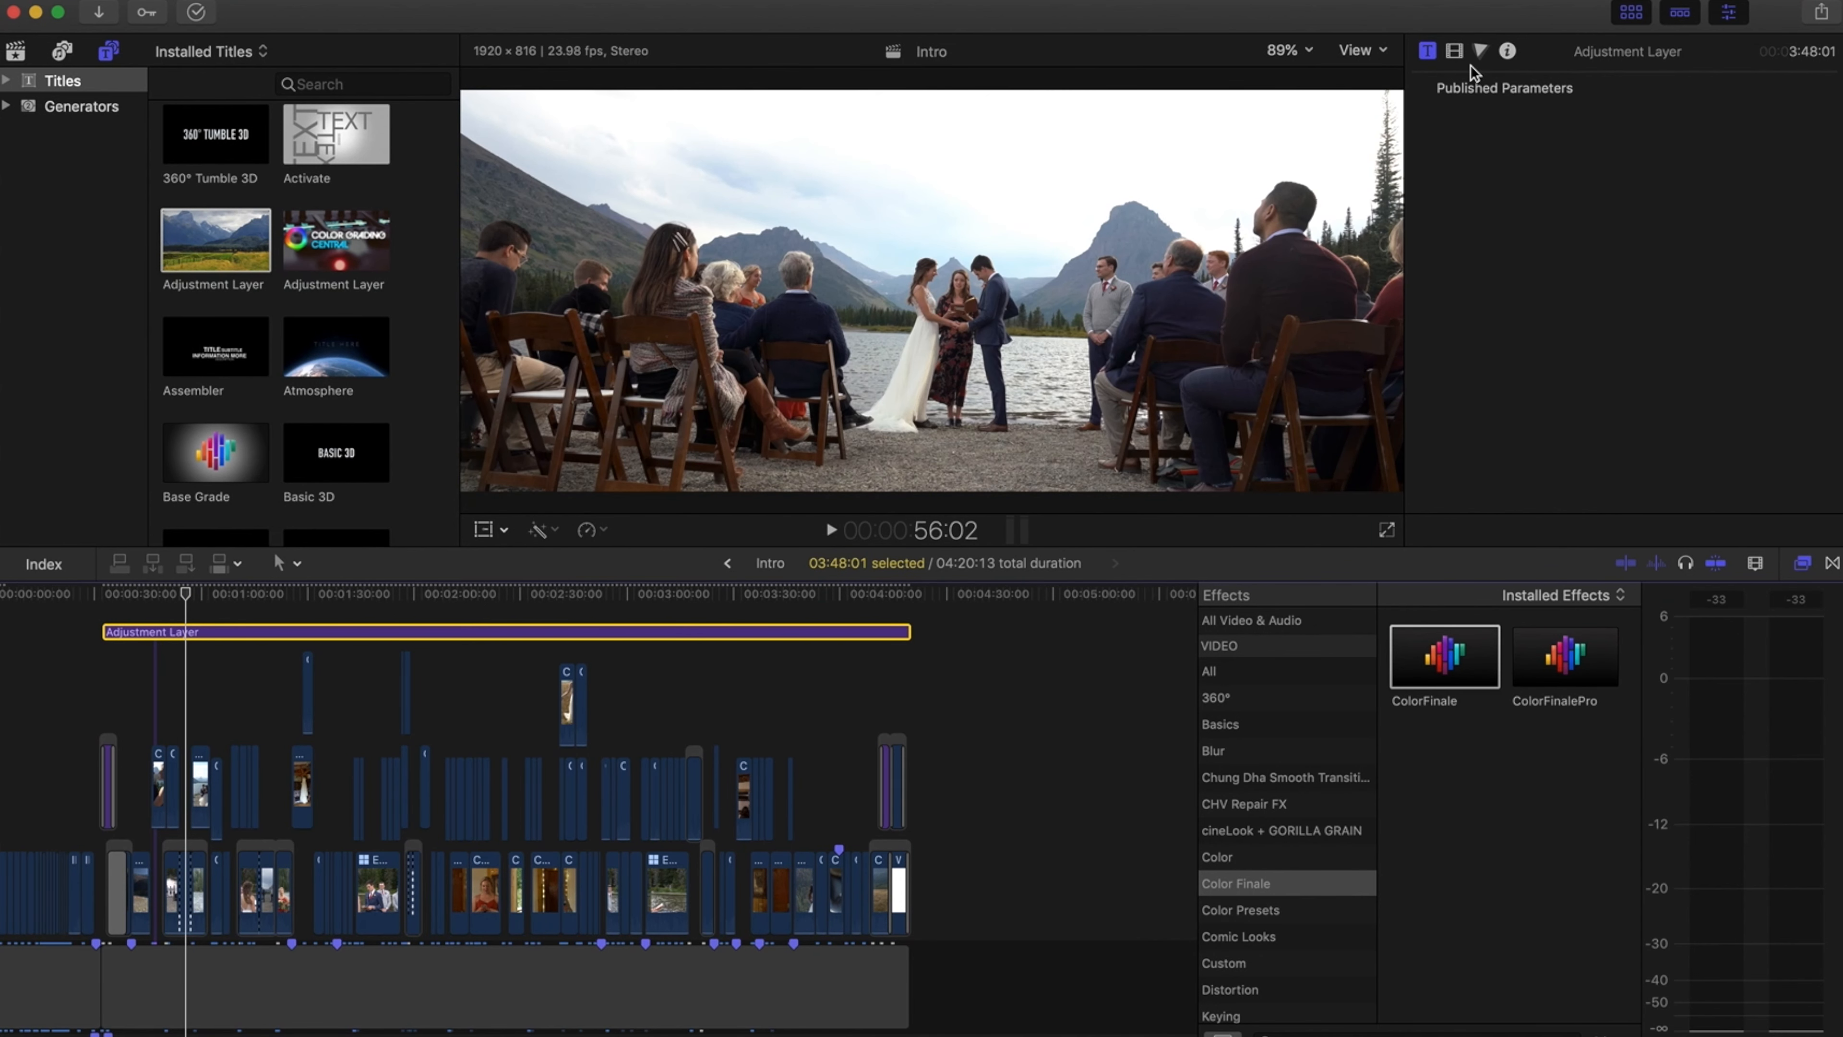
Open the ColorFinale controls for the adjustment layer, add a LUT Utility layer, then close the plugin window
click(1448, 52)
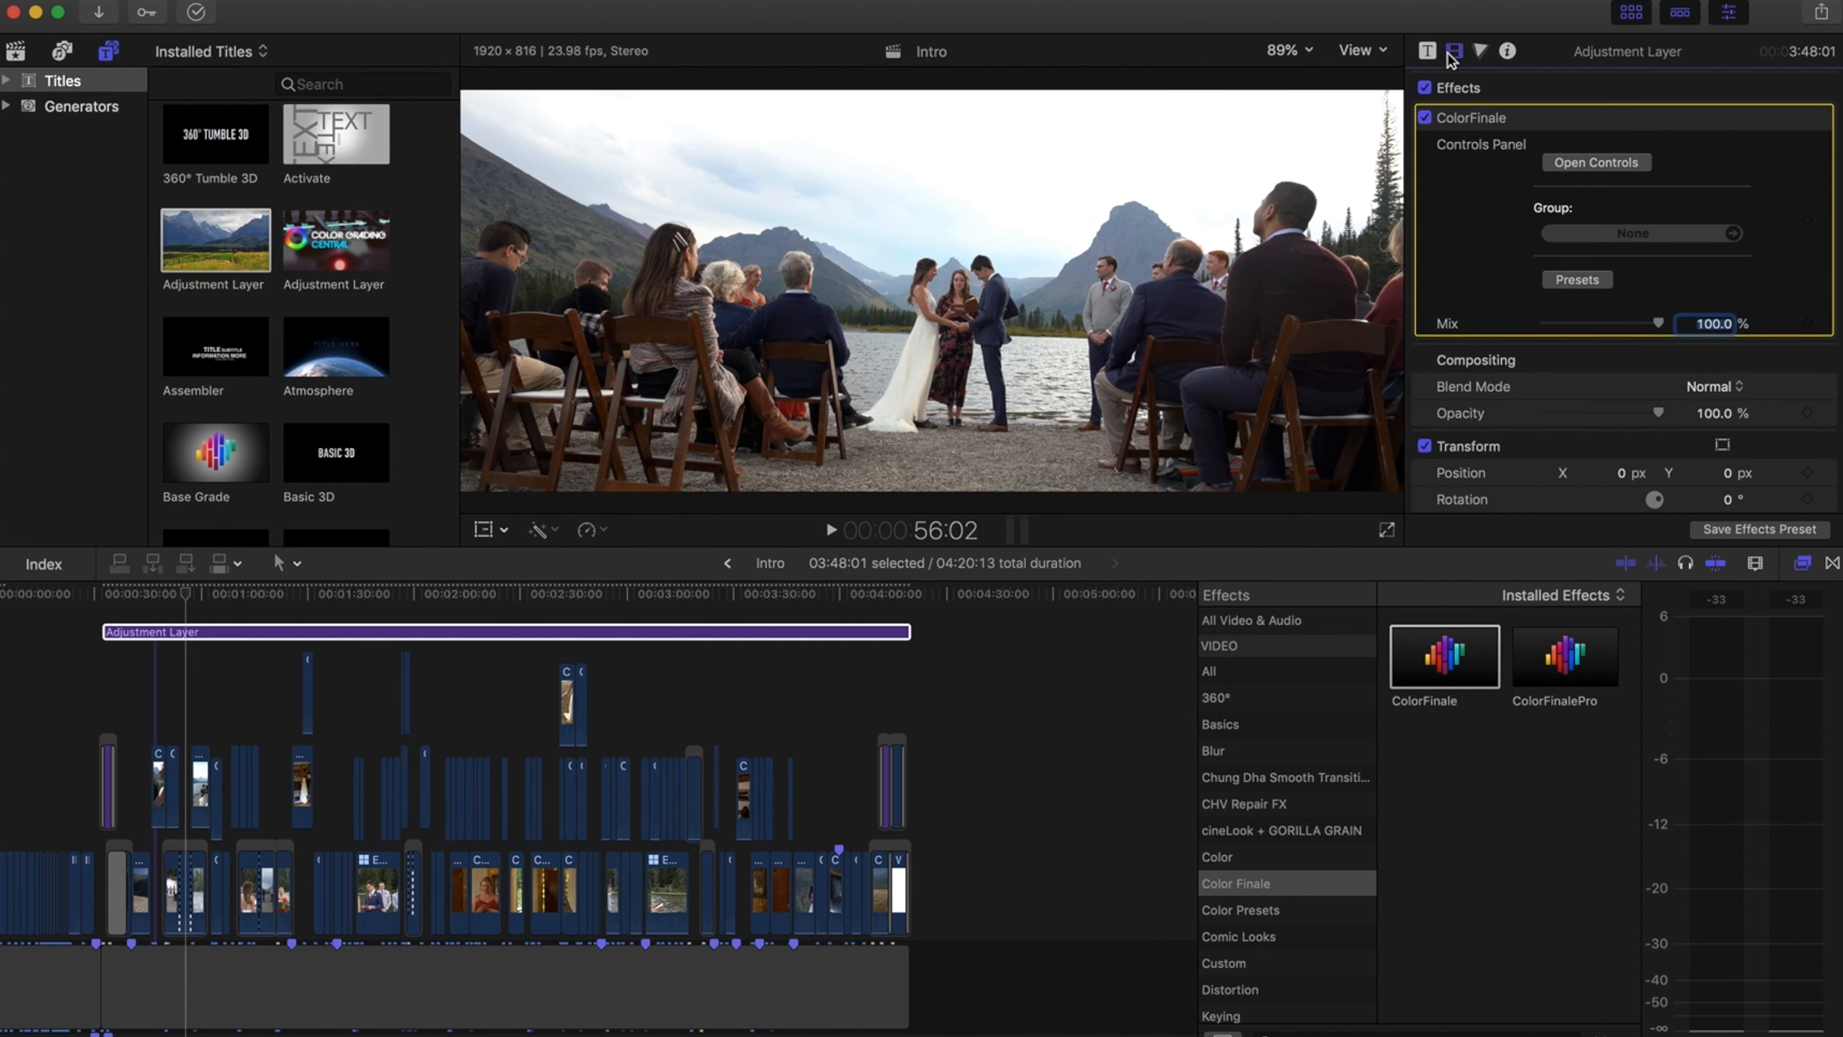
click(1584, 164)
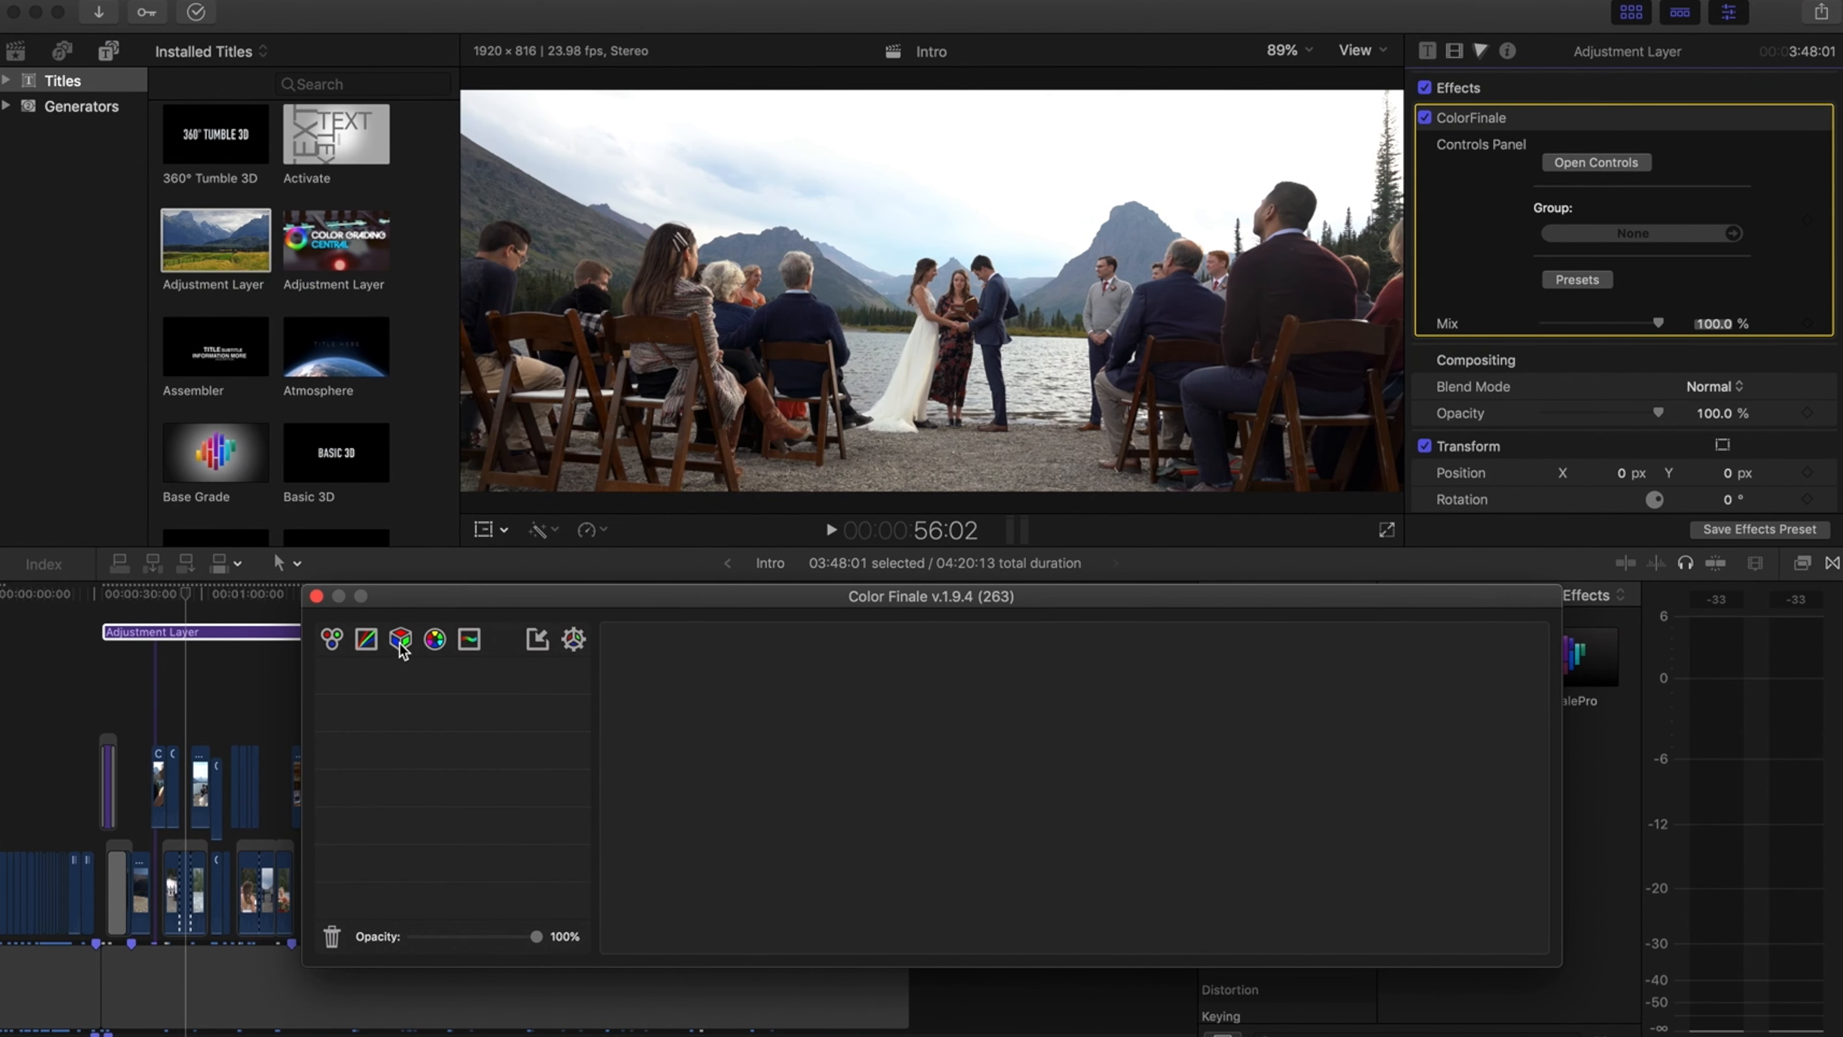
drag(415, 597, 415, 510)
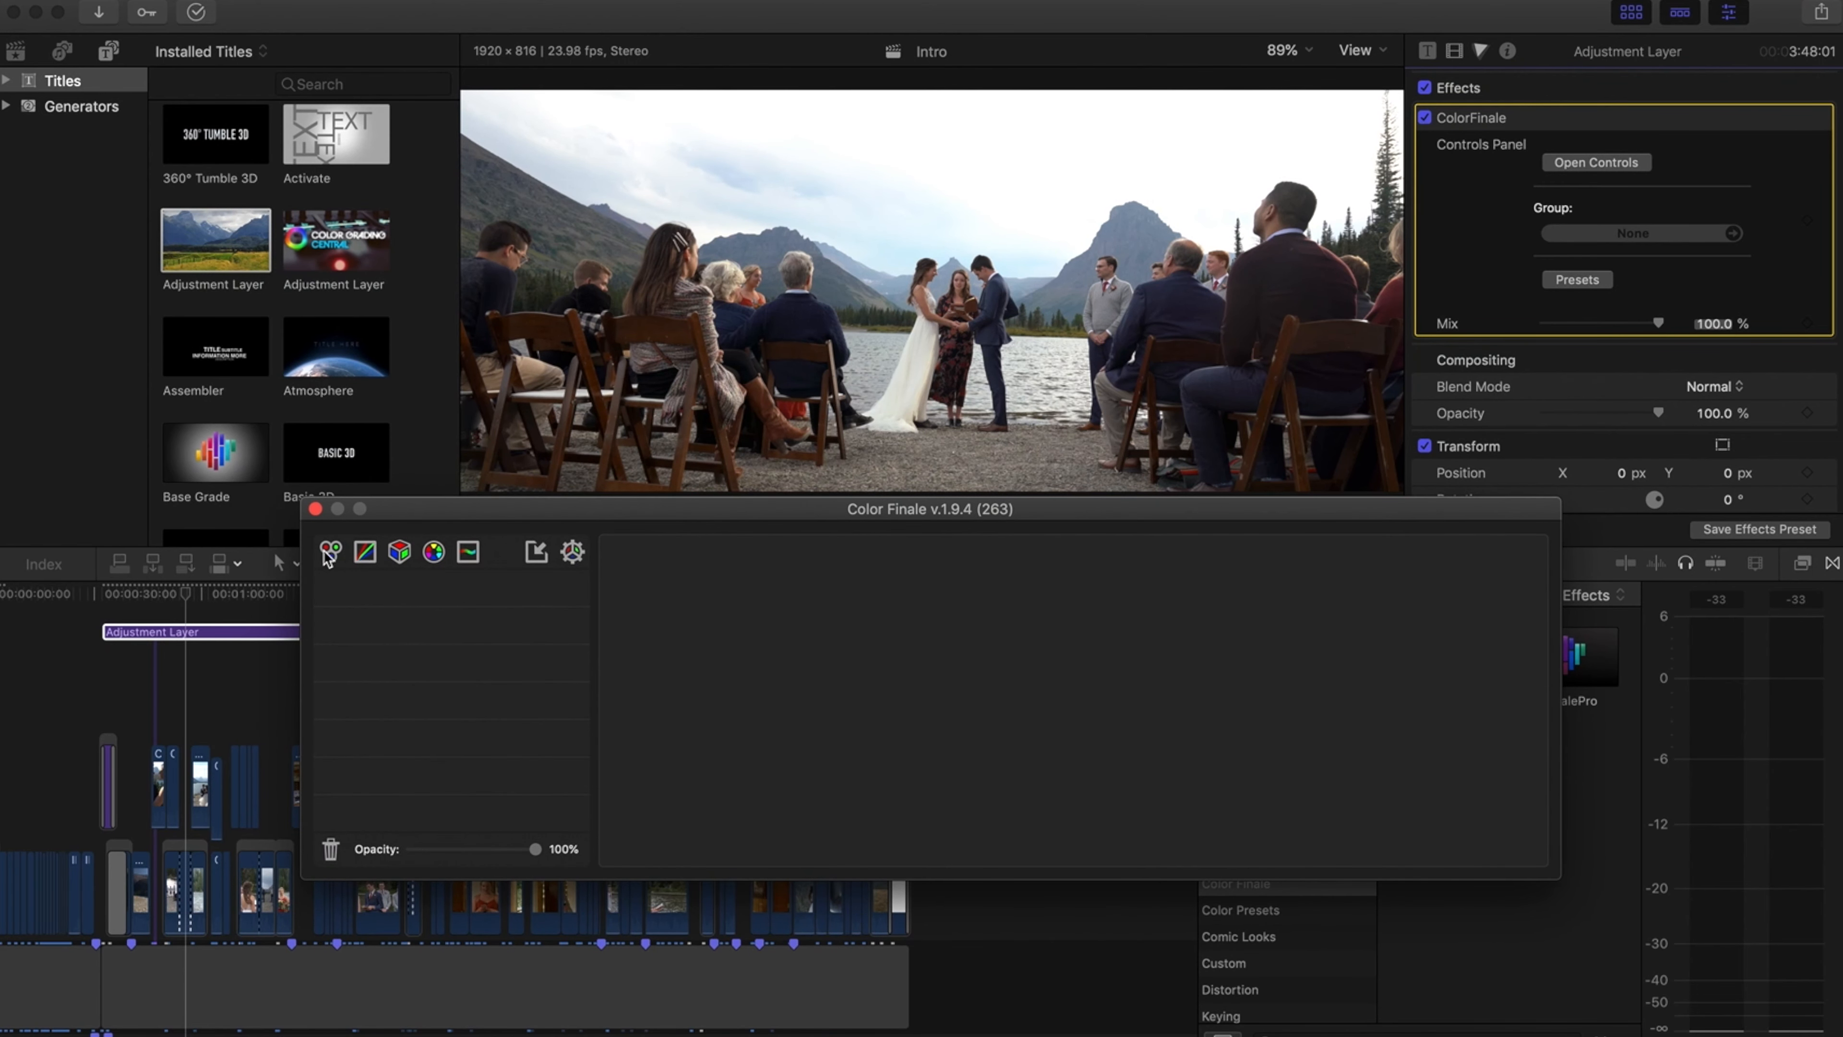
click(401, 558)
drag(386, 509, 916, 359)
click(173, 586)
scroll(183, 611, left, 2)
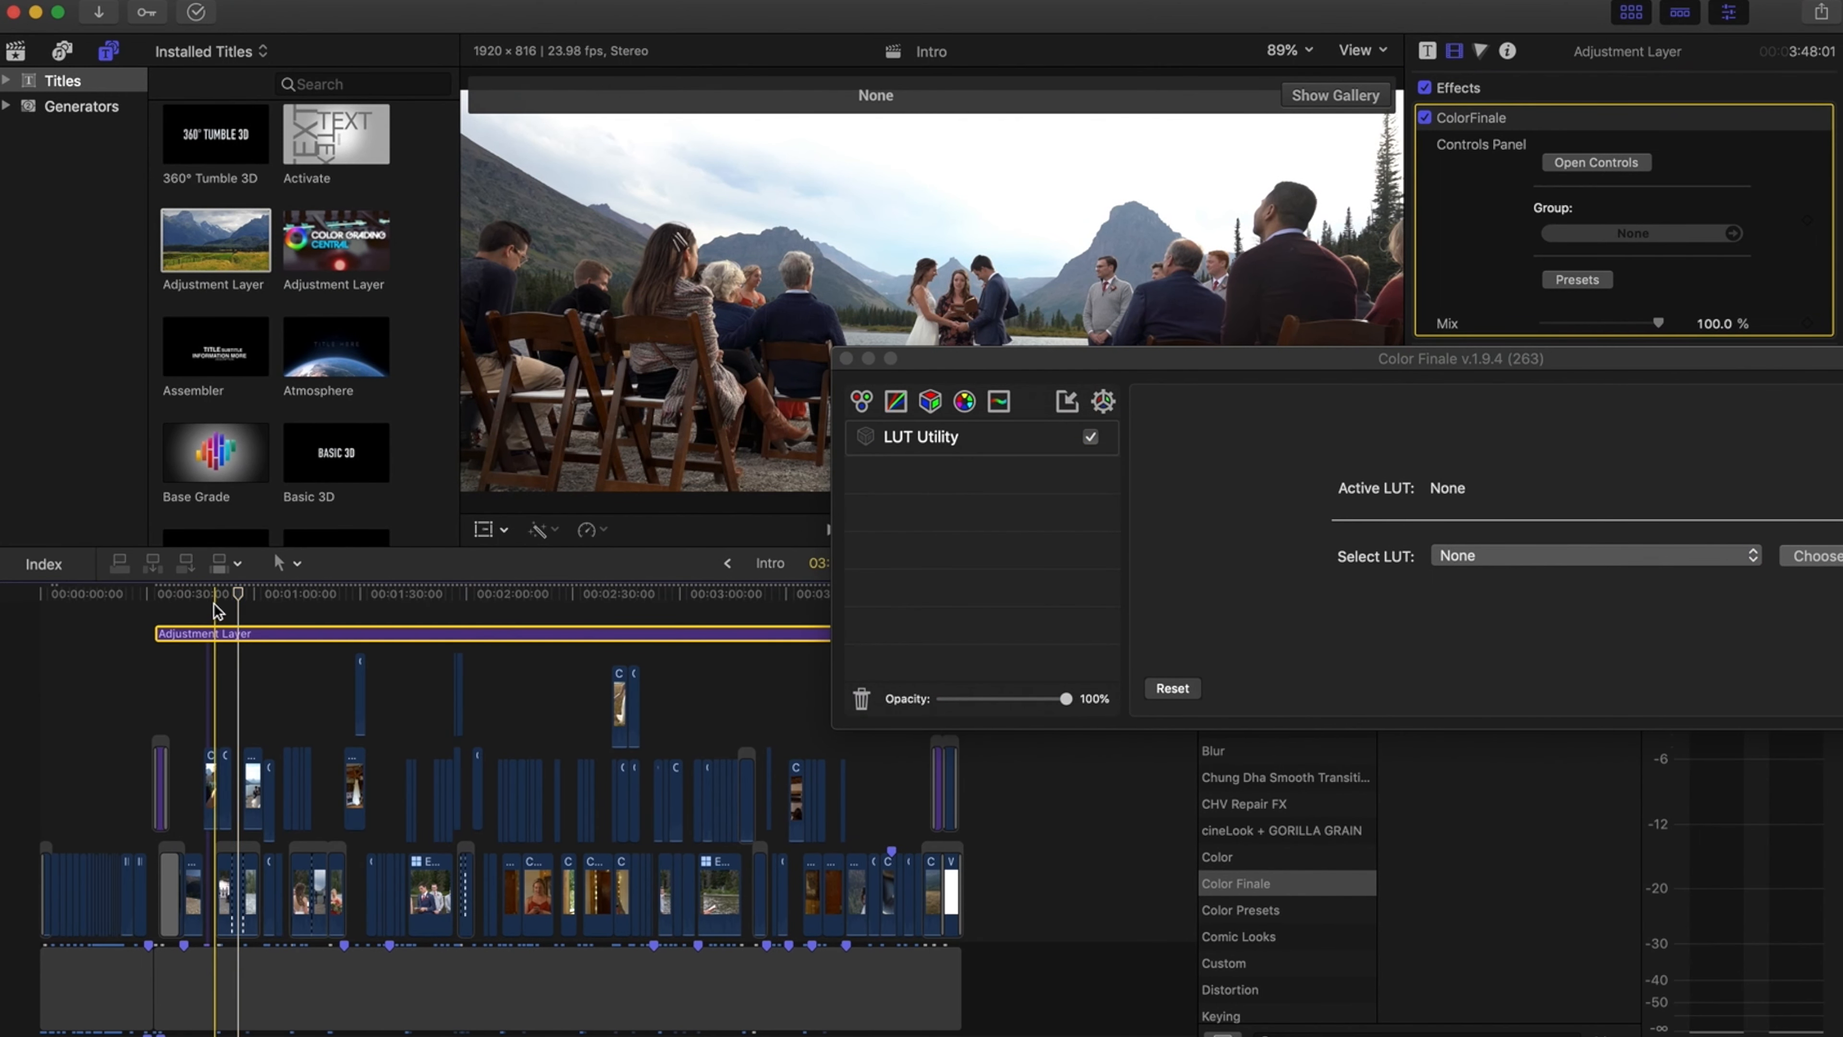
click(214, 595)
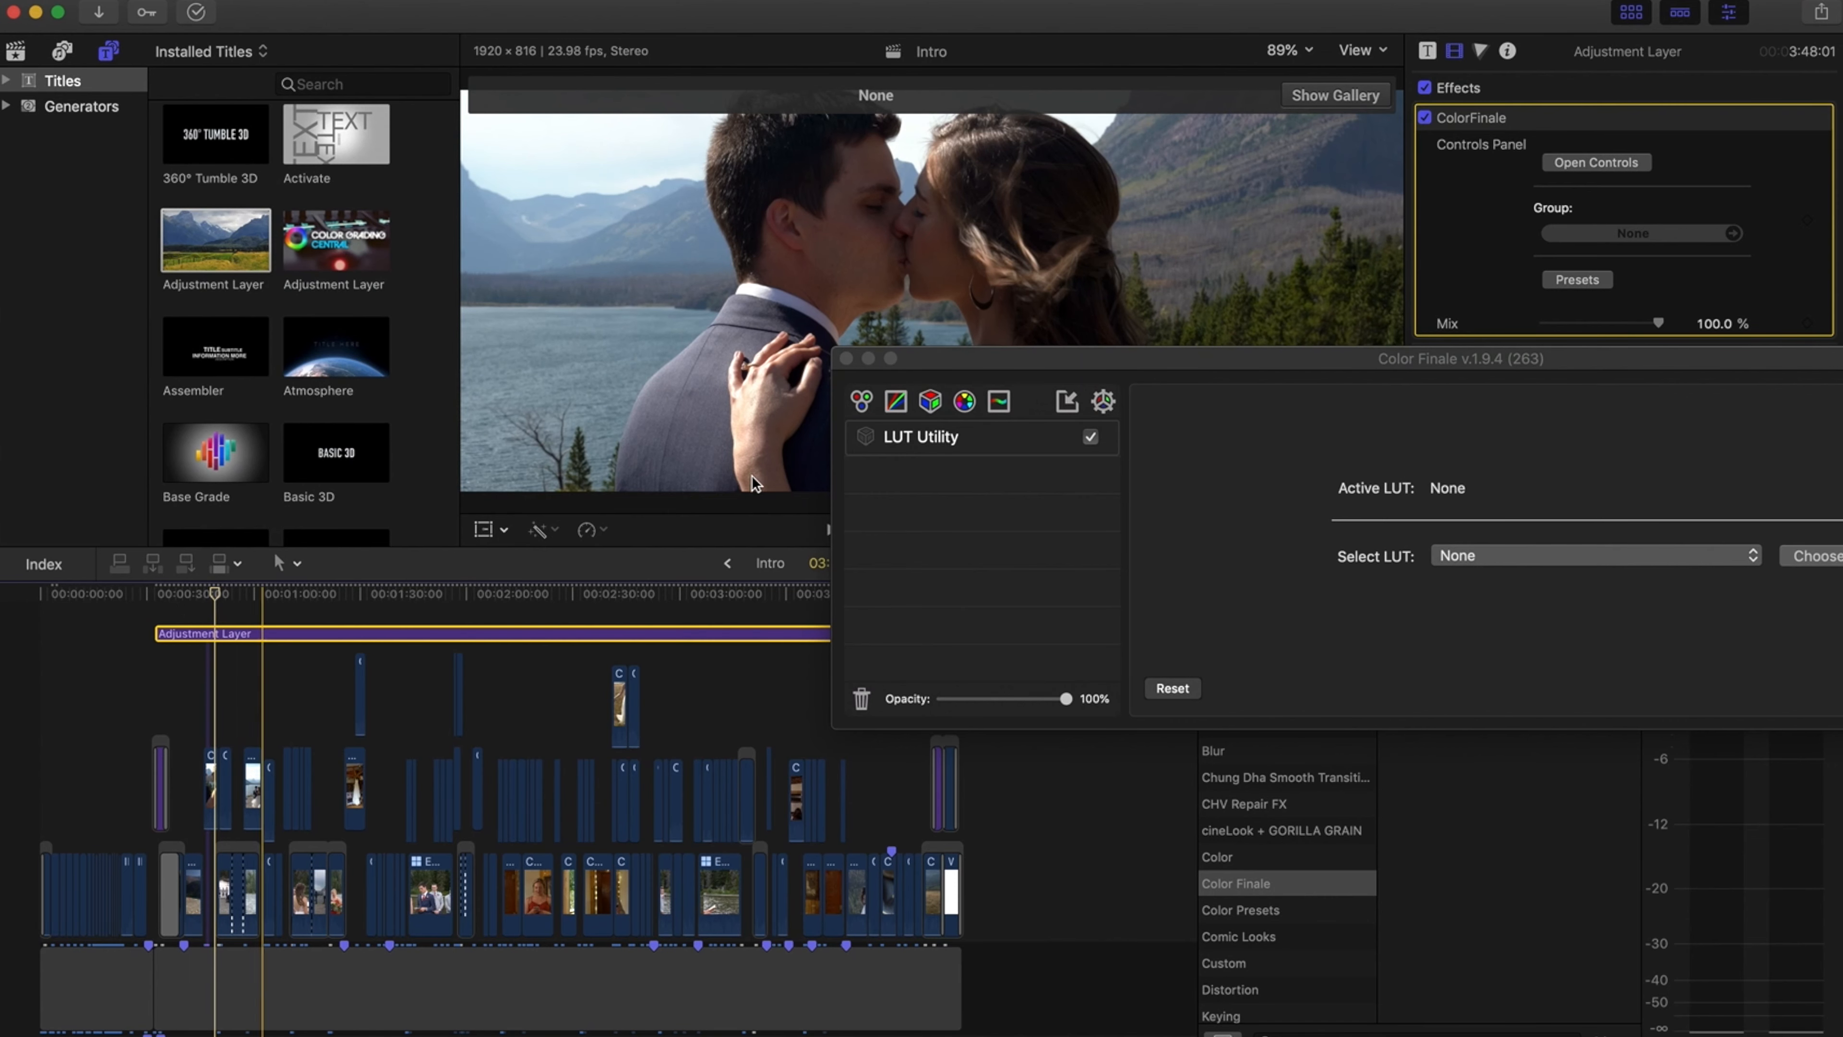
click(846, 358)
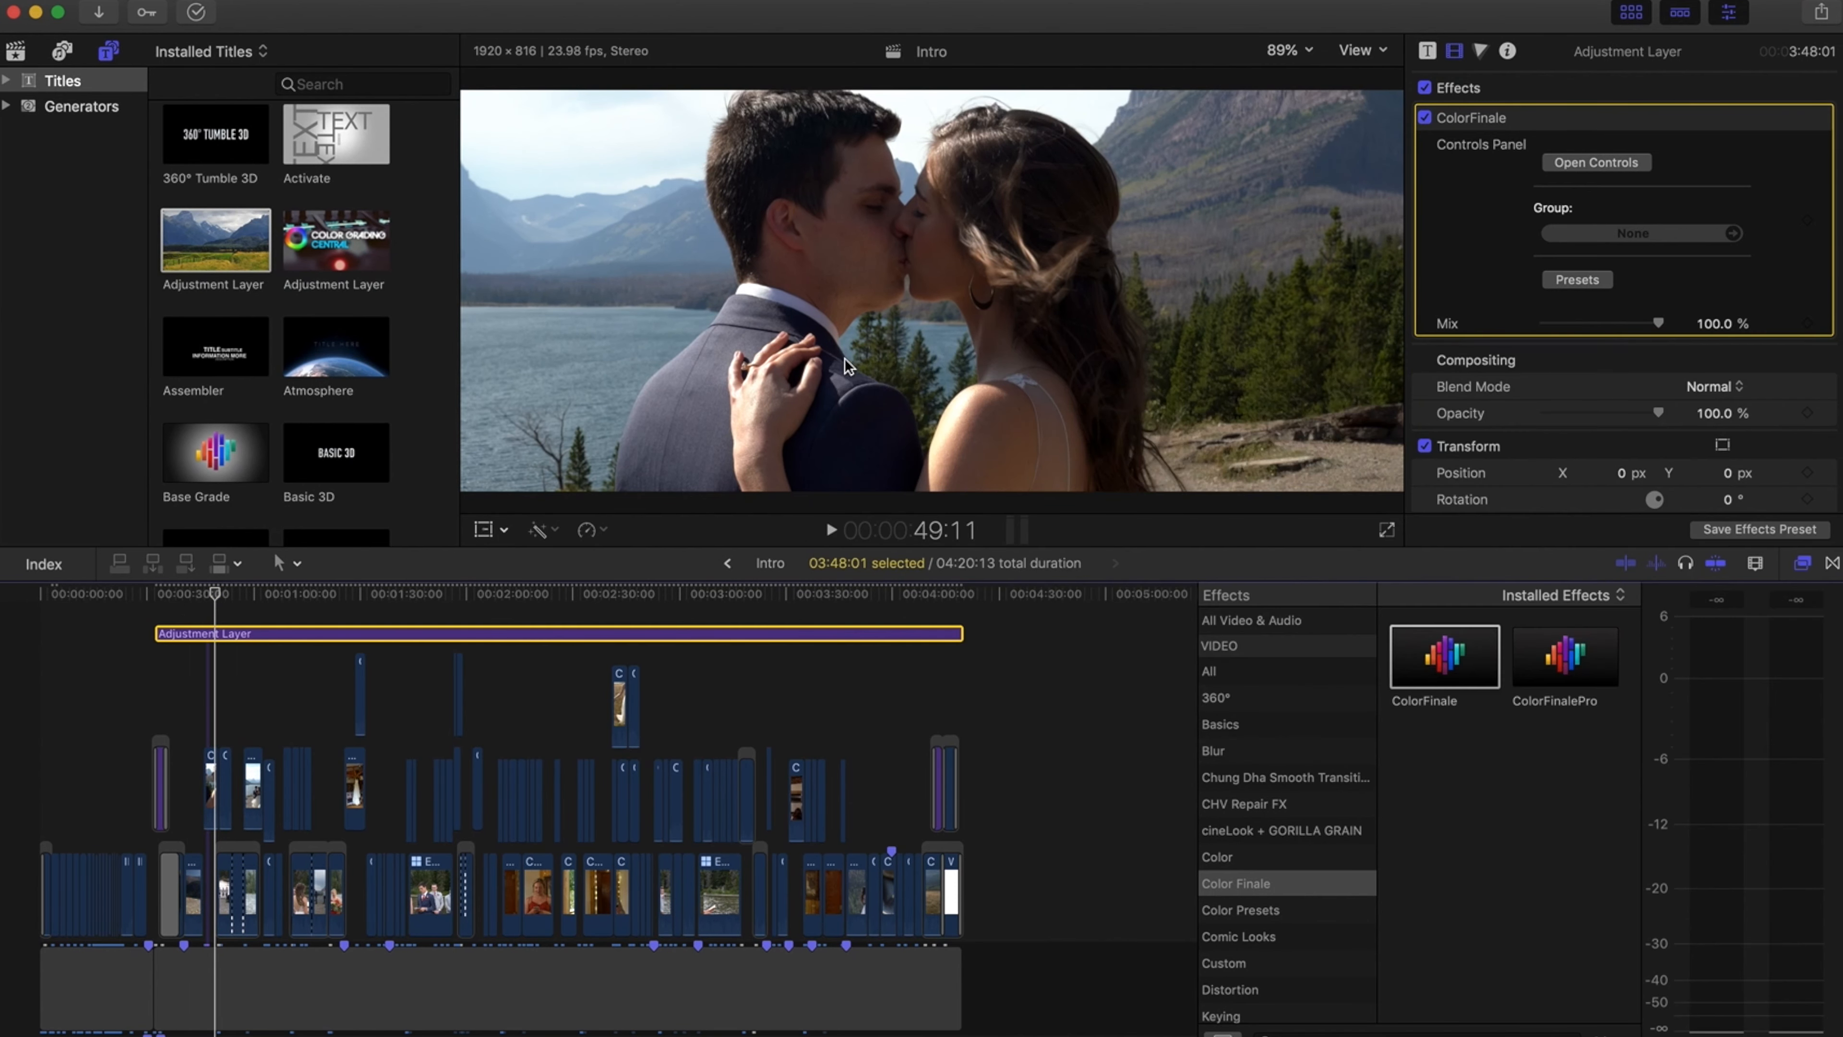
Zoom into the timeline and scrub through the clips under the adjustment layer
click(205, 592)
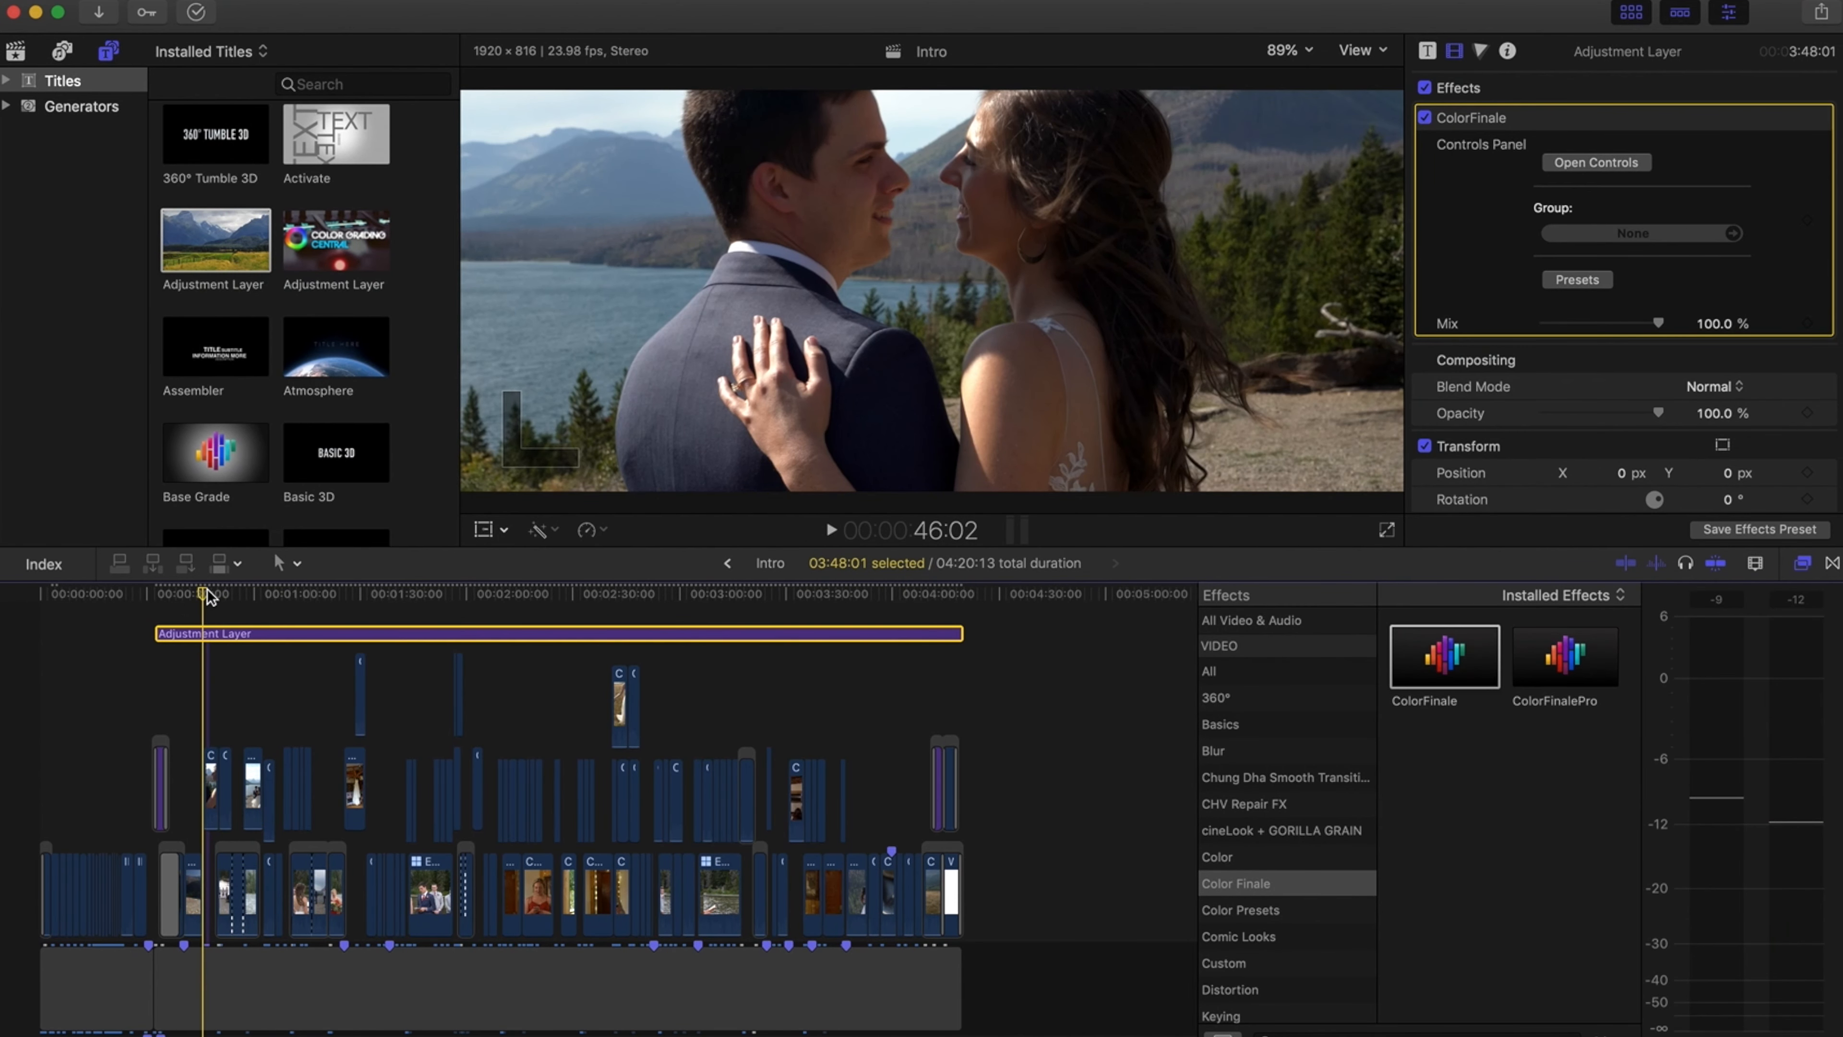
key(super+equal)
key(super+equal)
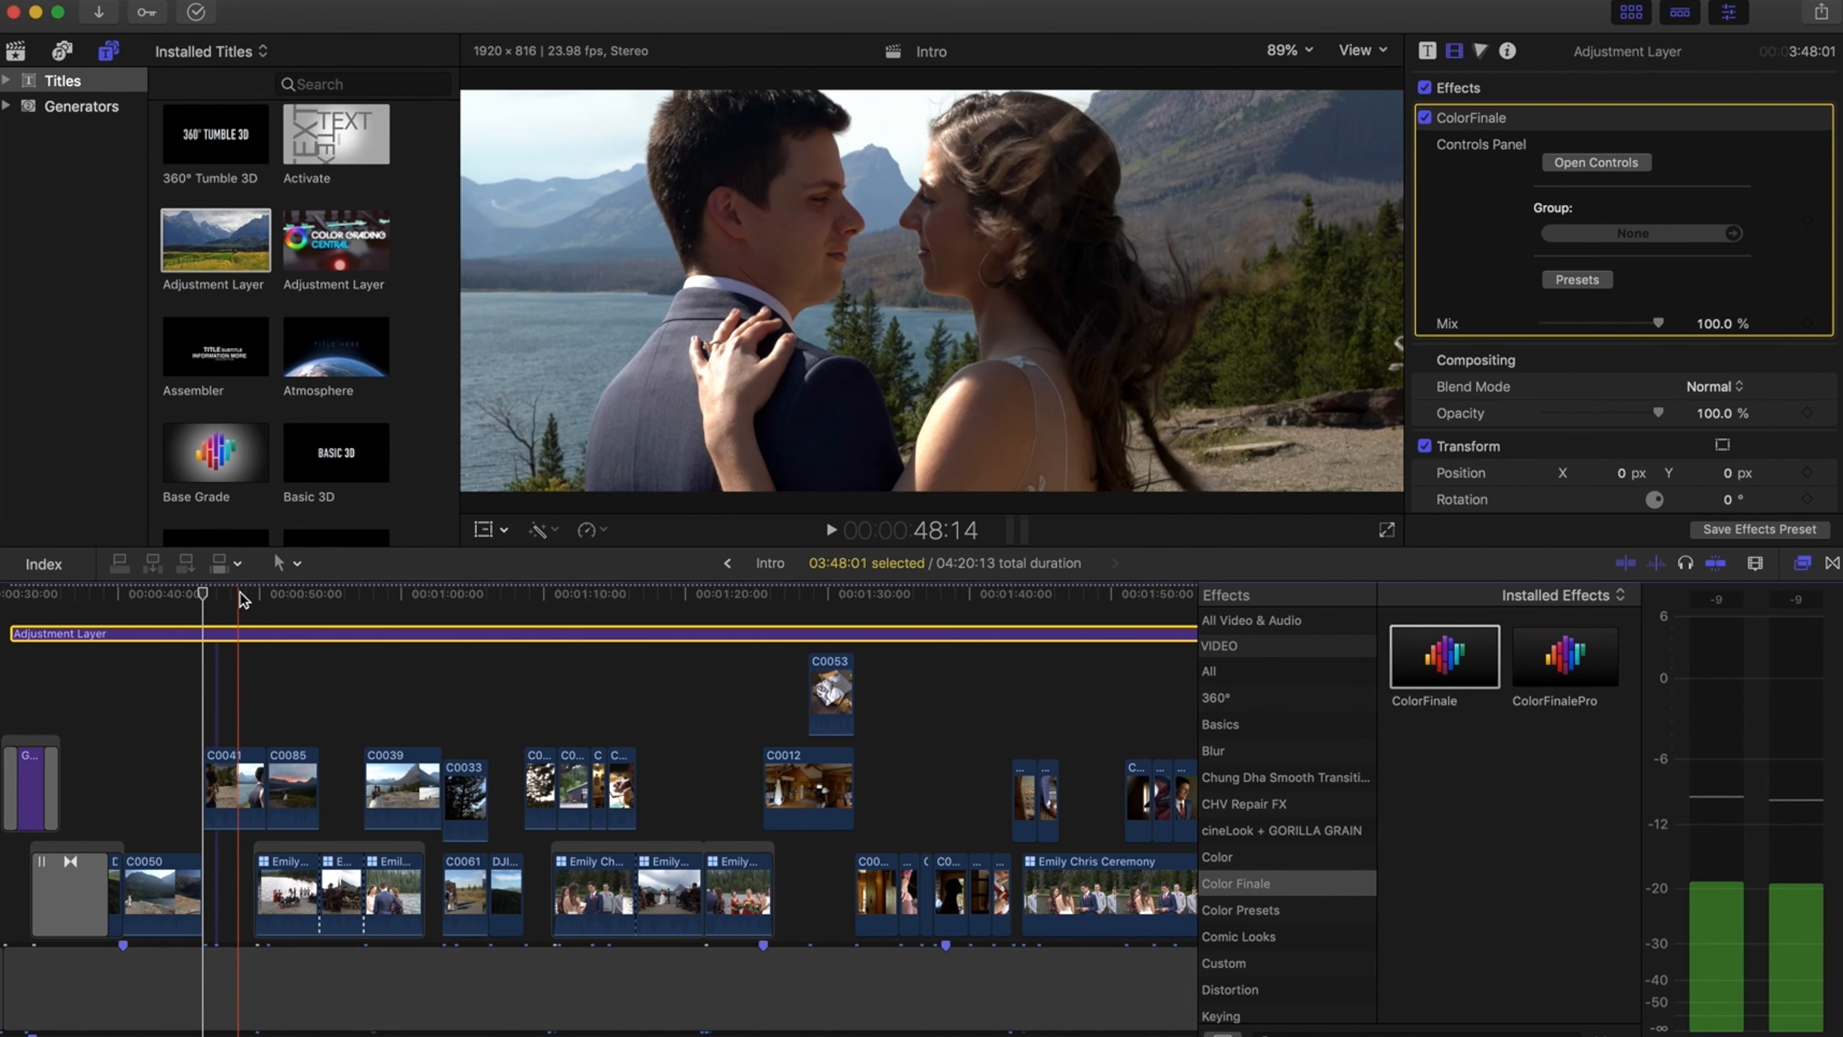
click(166, 593)
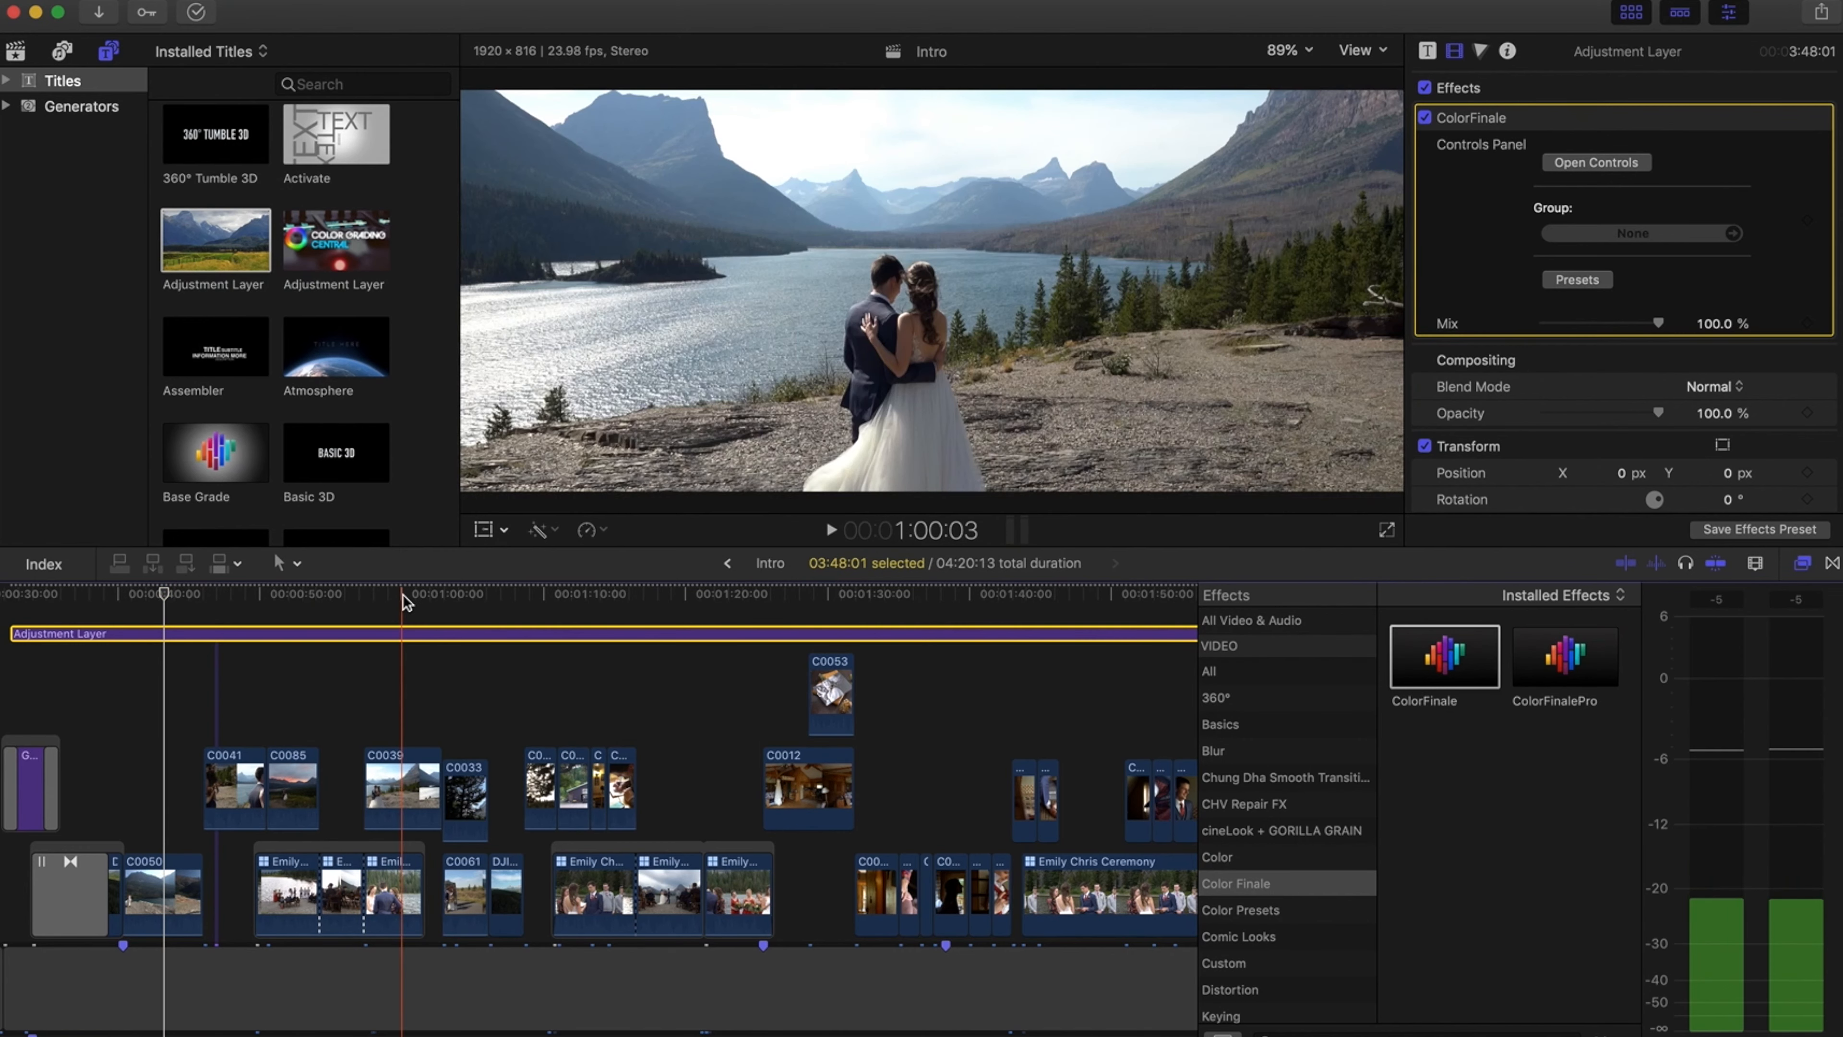
click(417, 594)
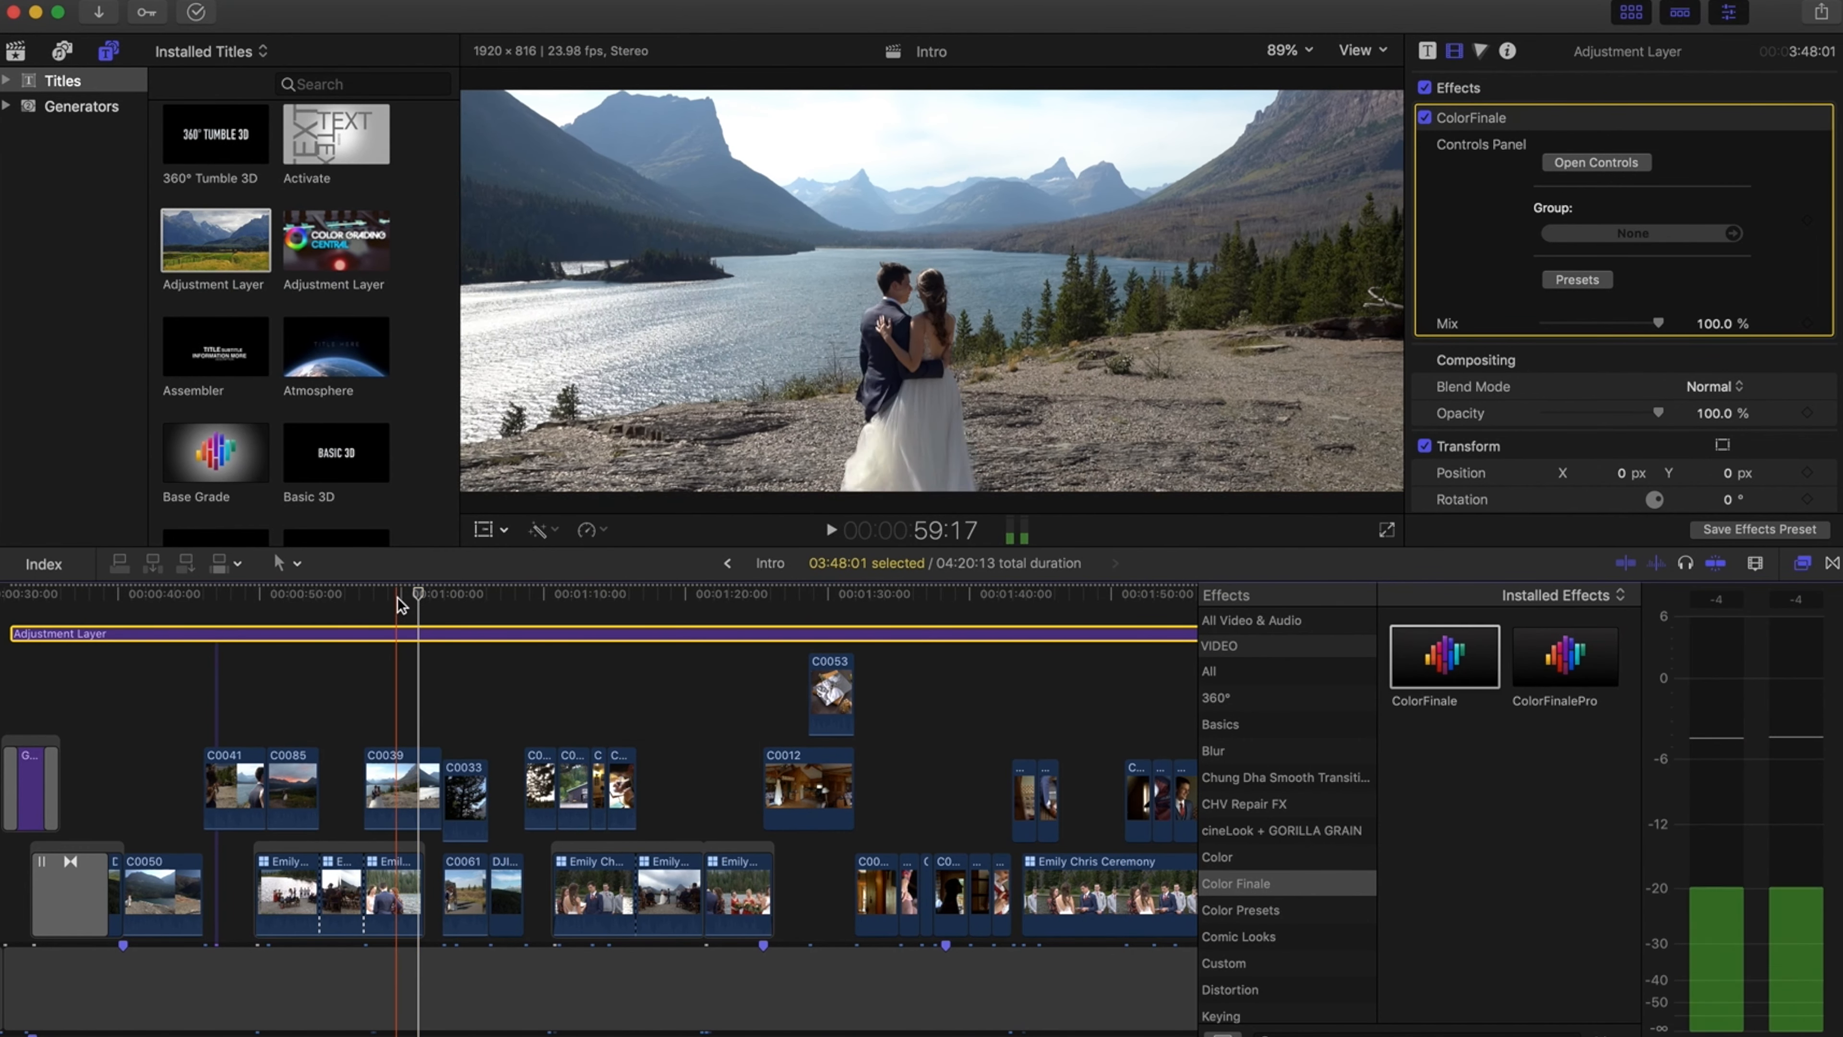
scroll(391, 637, right, 10)
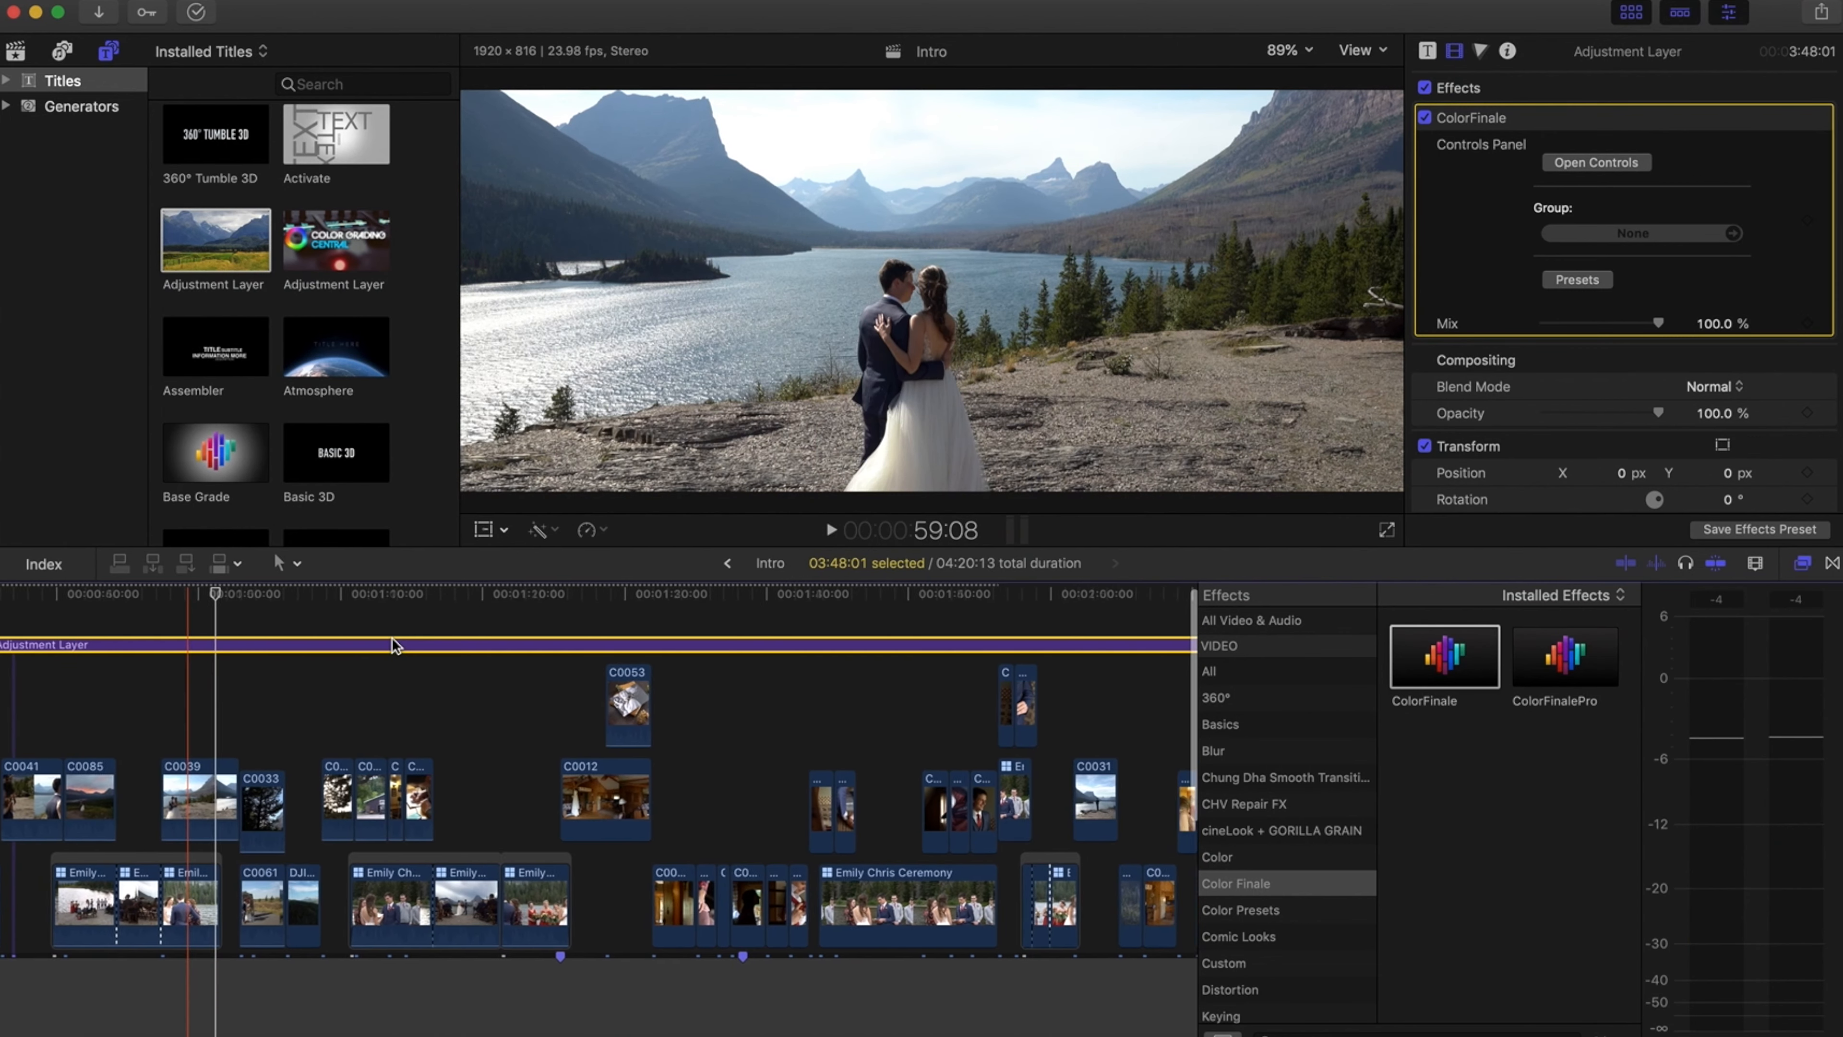
scroll(392, 638, right, 15)
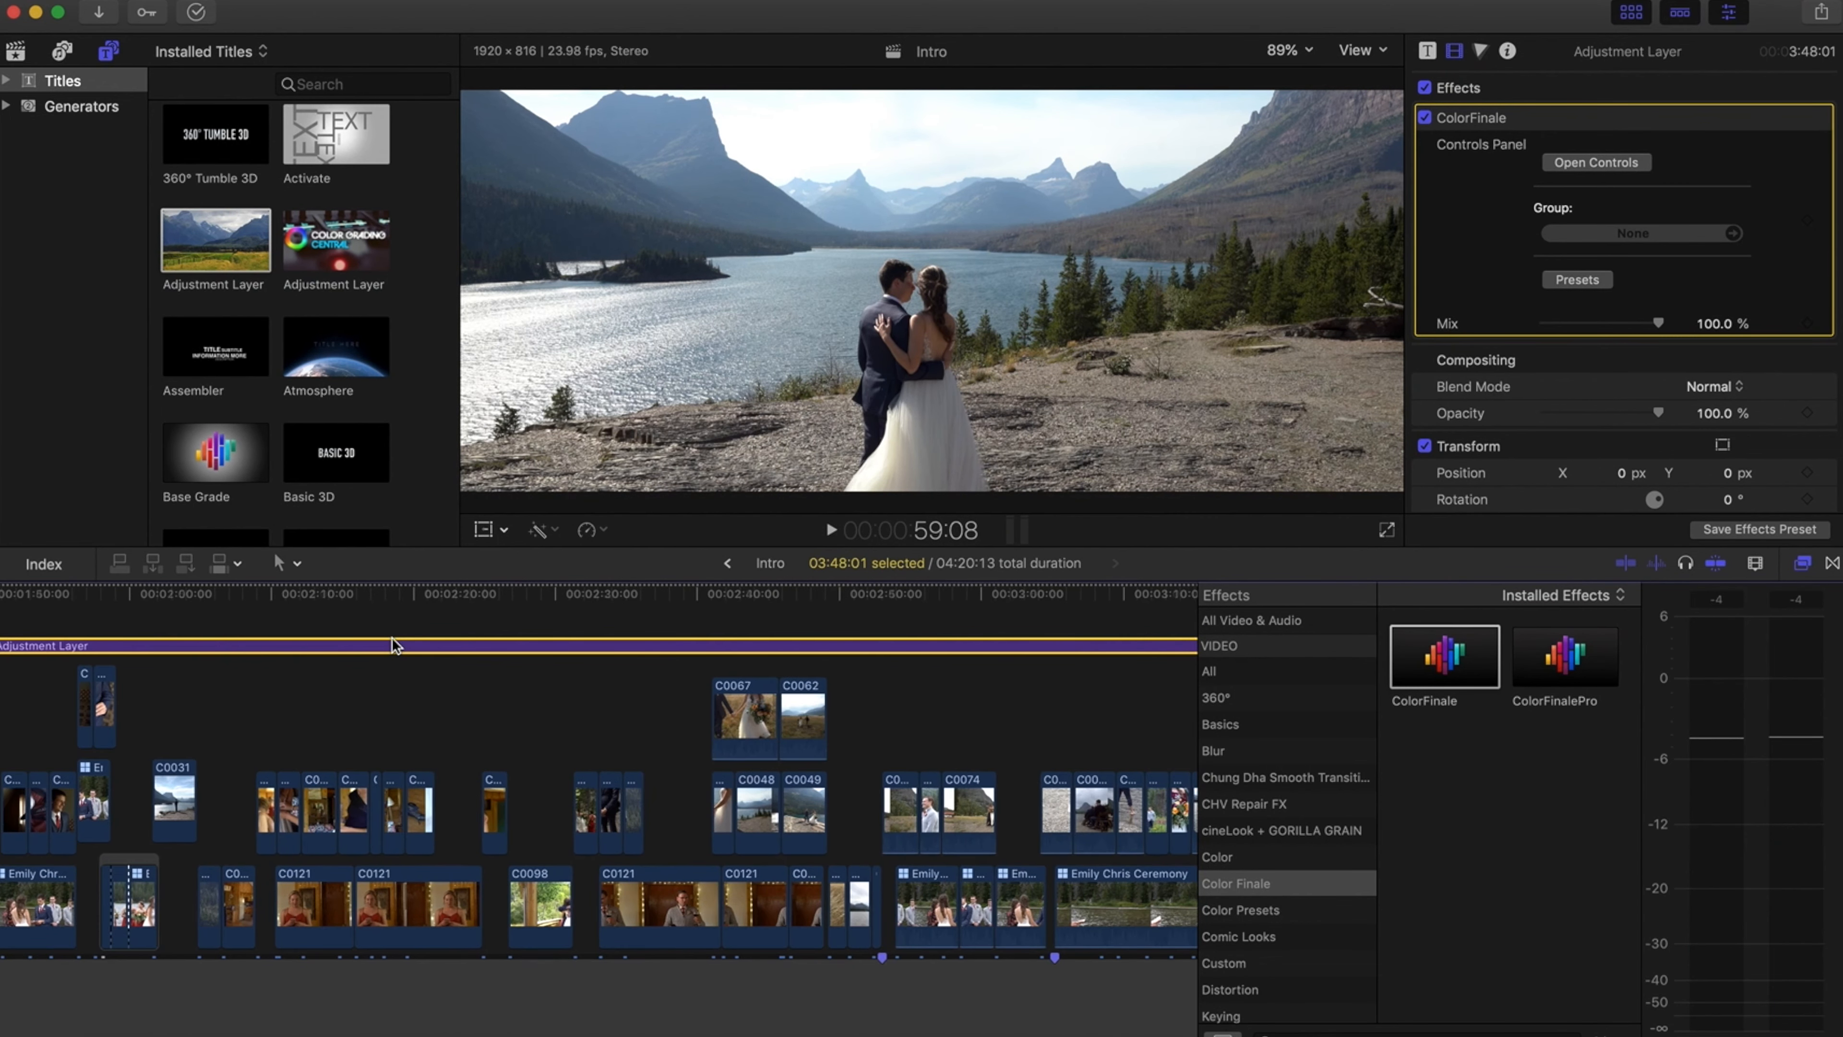
scroll(391, 637, right, 10)
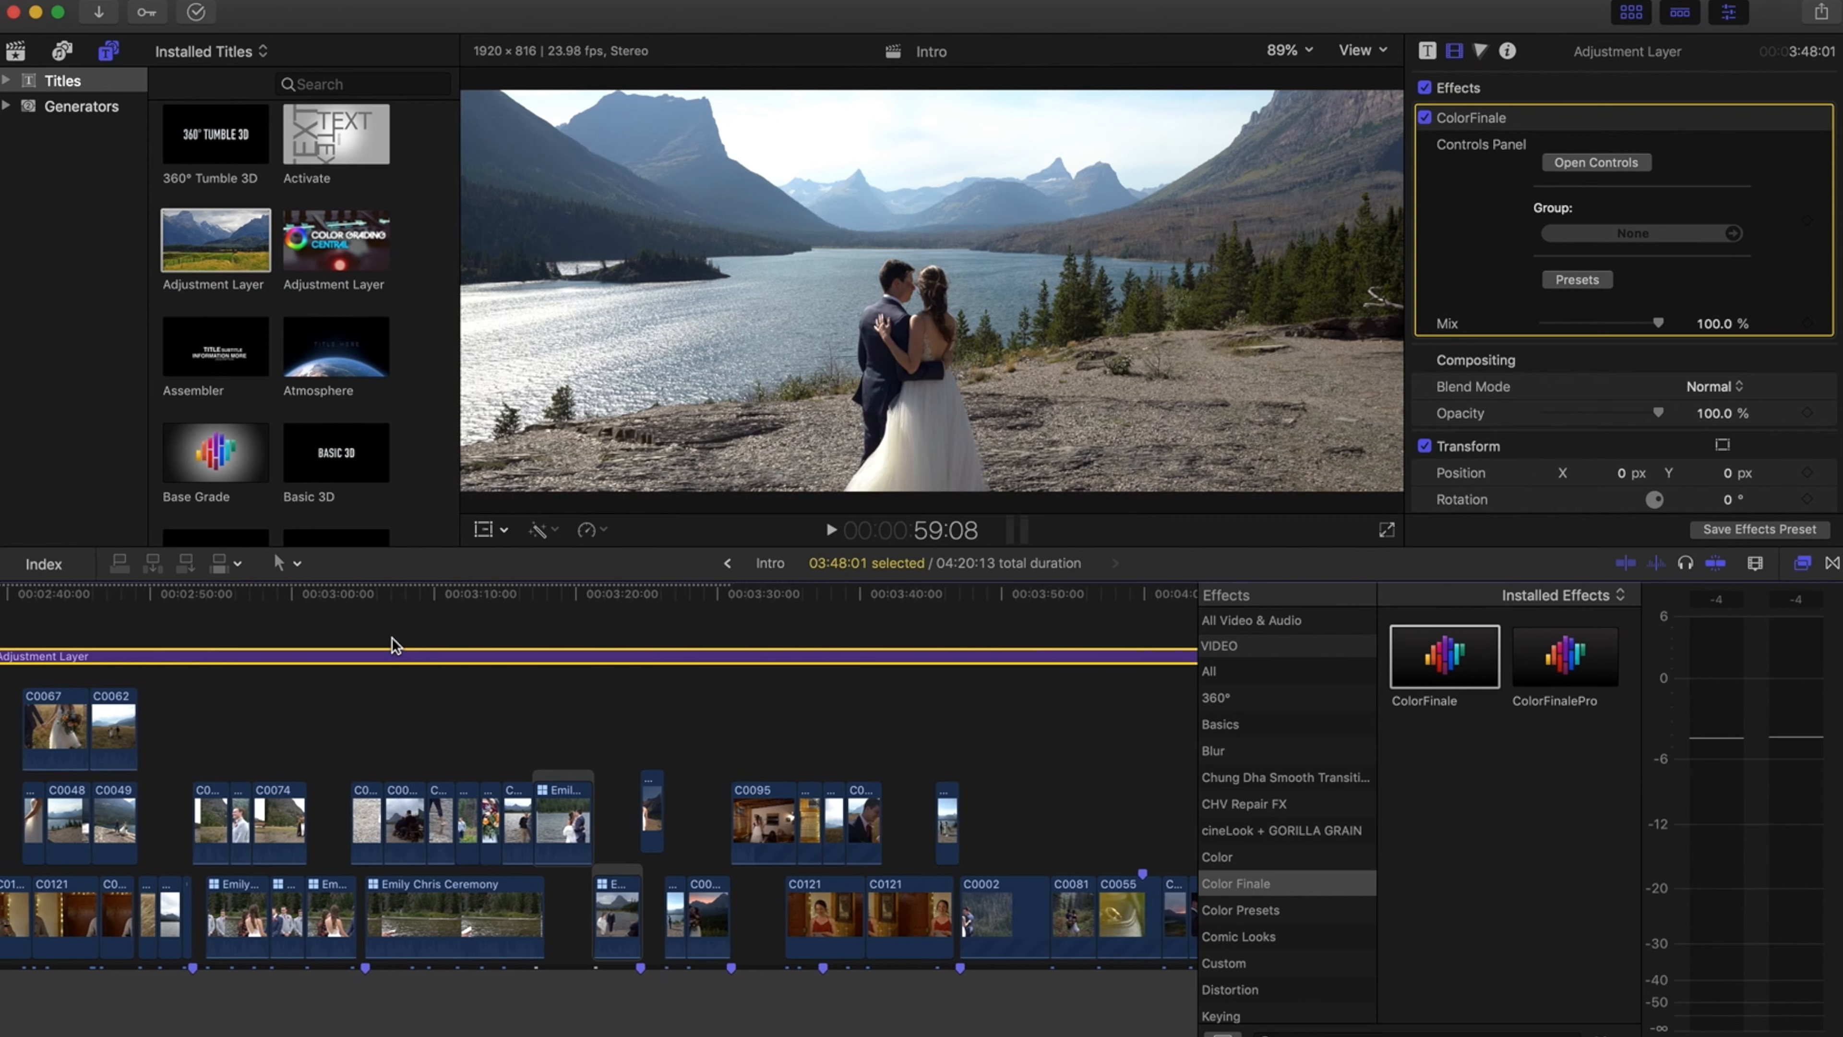
scroll(392, 644, right, 6)
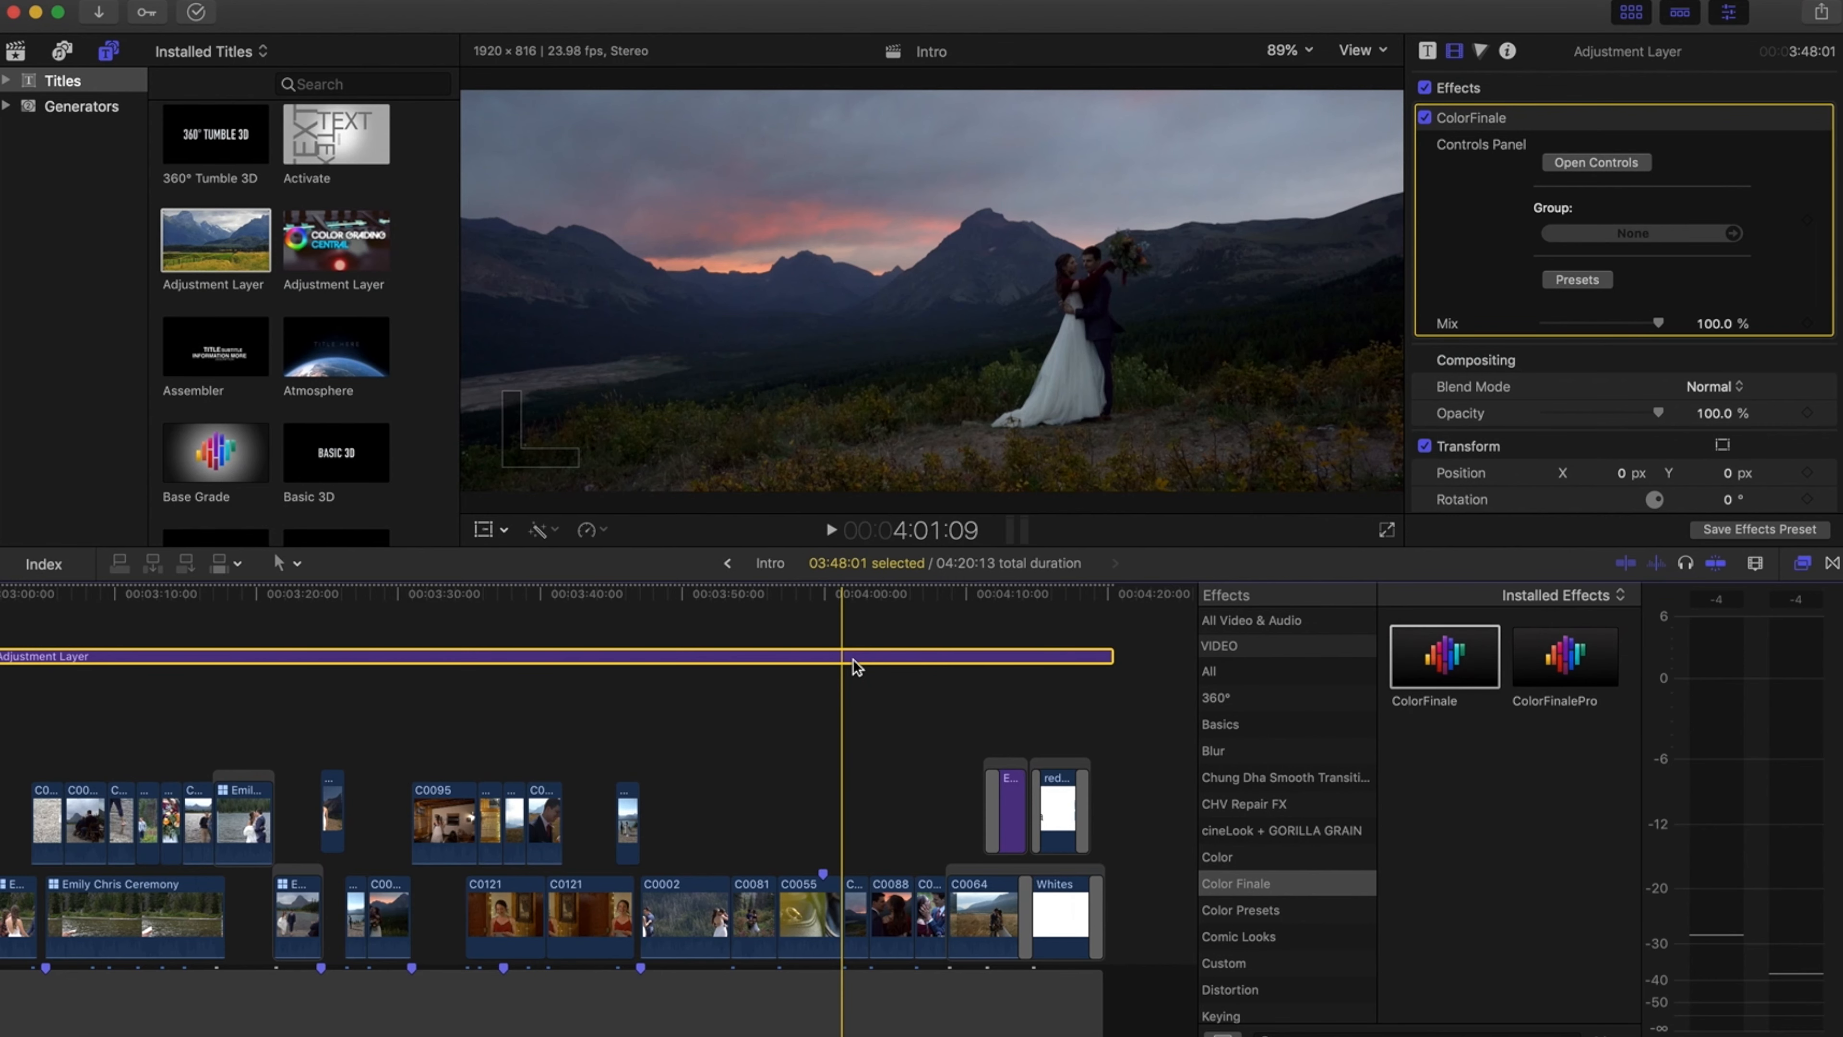
scroll(444, 728, left, 5)
scroll(444, 735, left, 5)
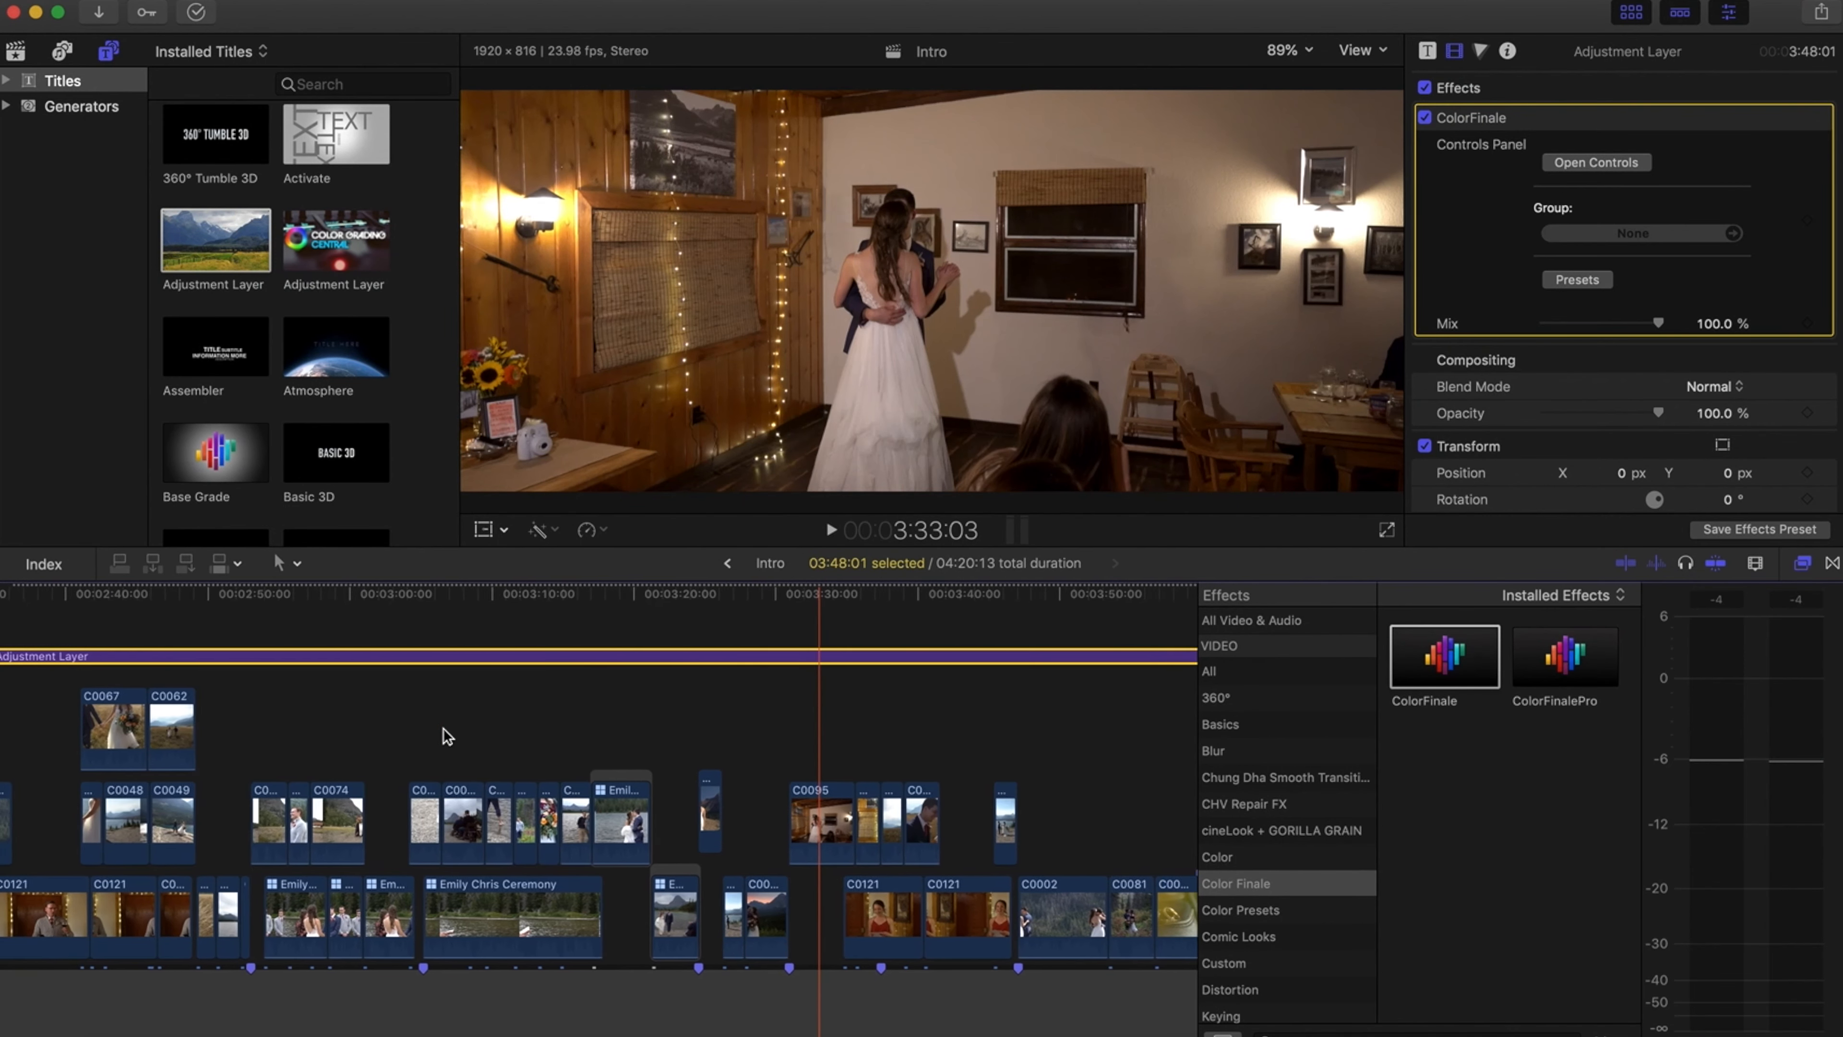
scroll(335, 705, left, 15)
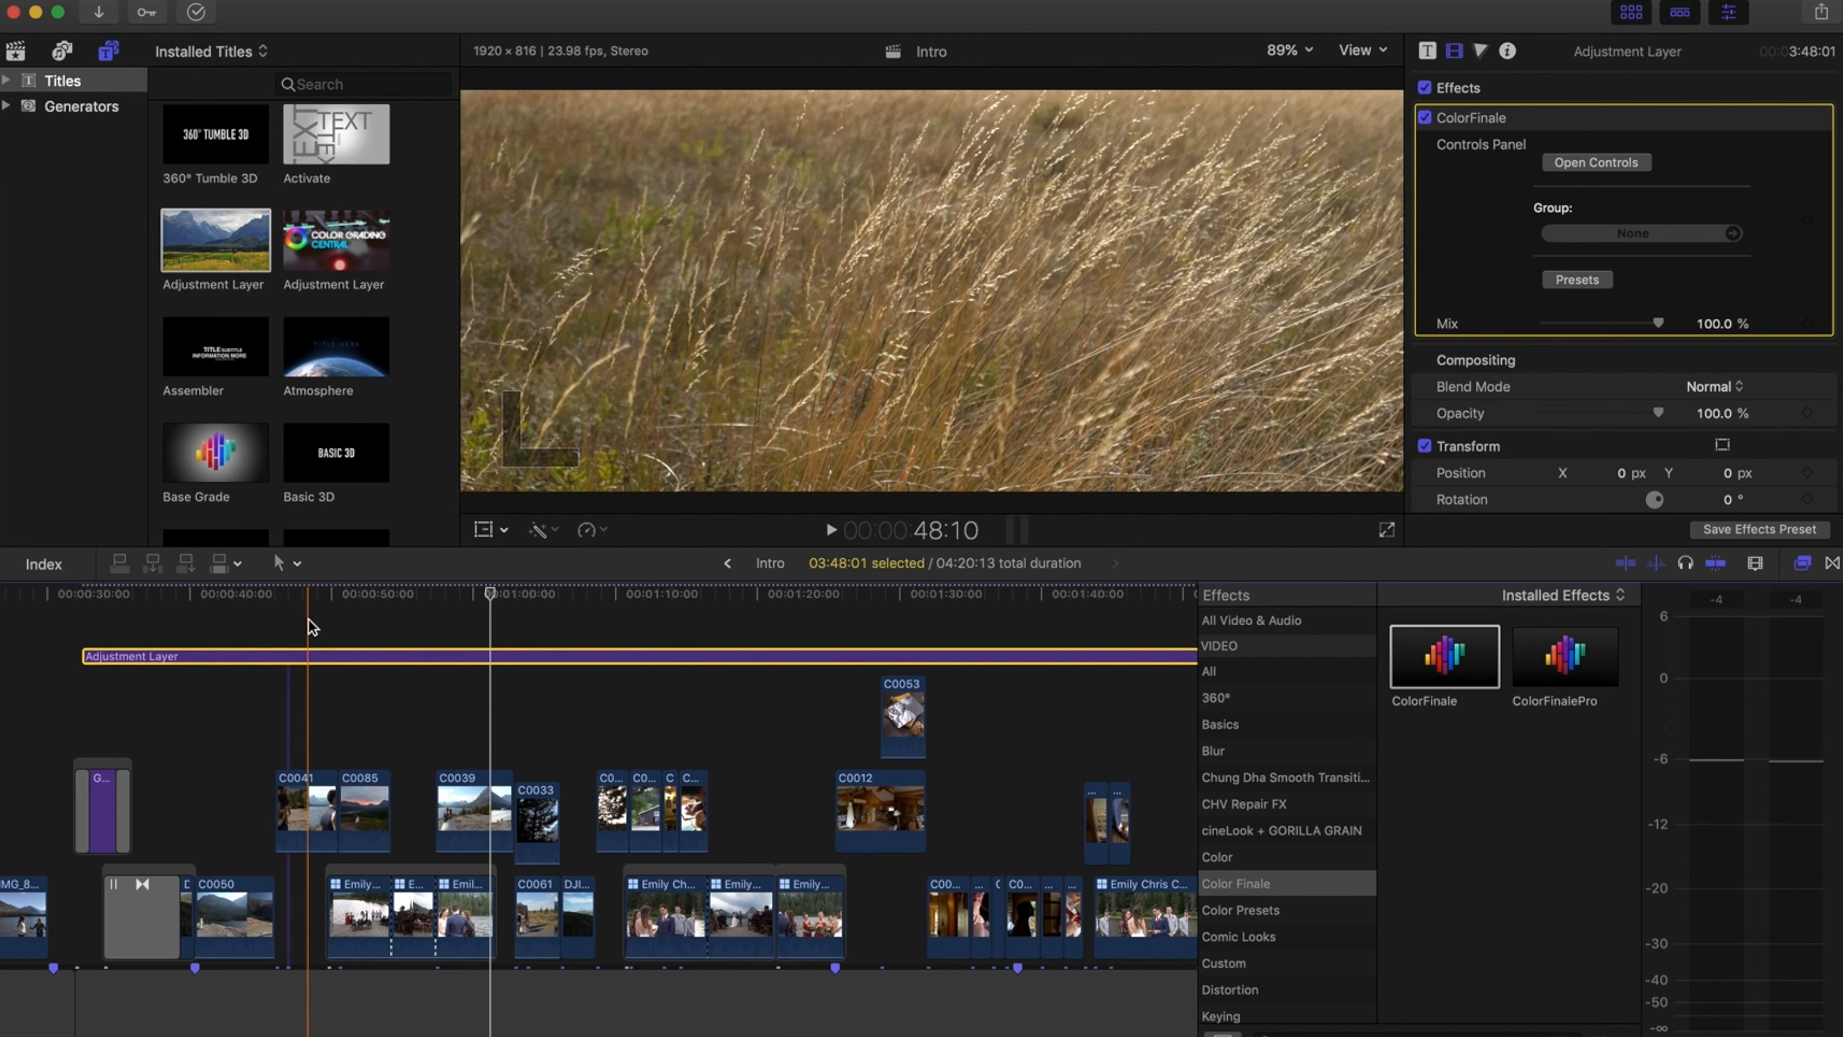
click(252, 591)
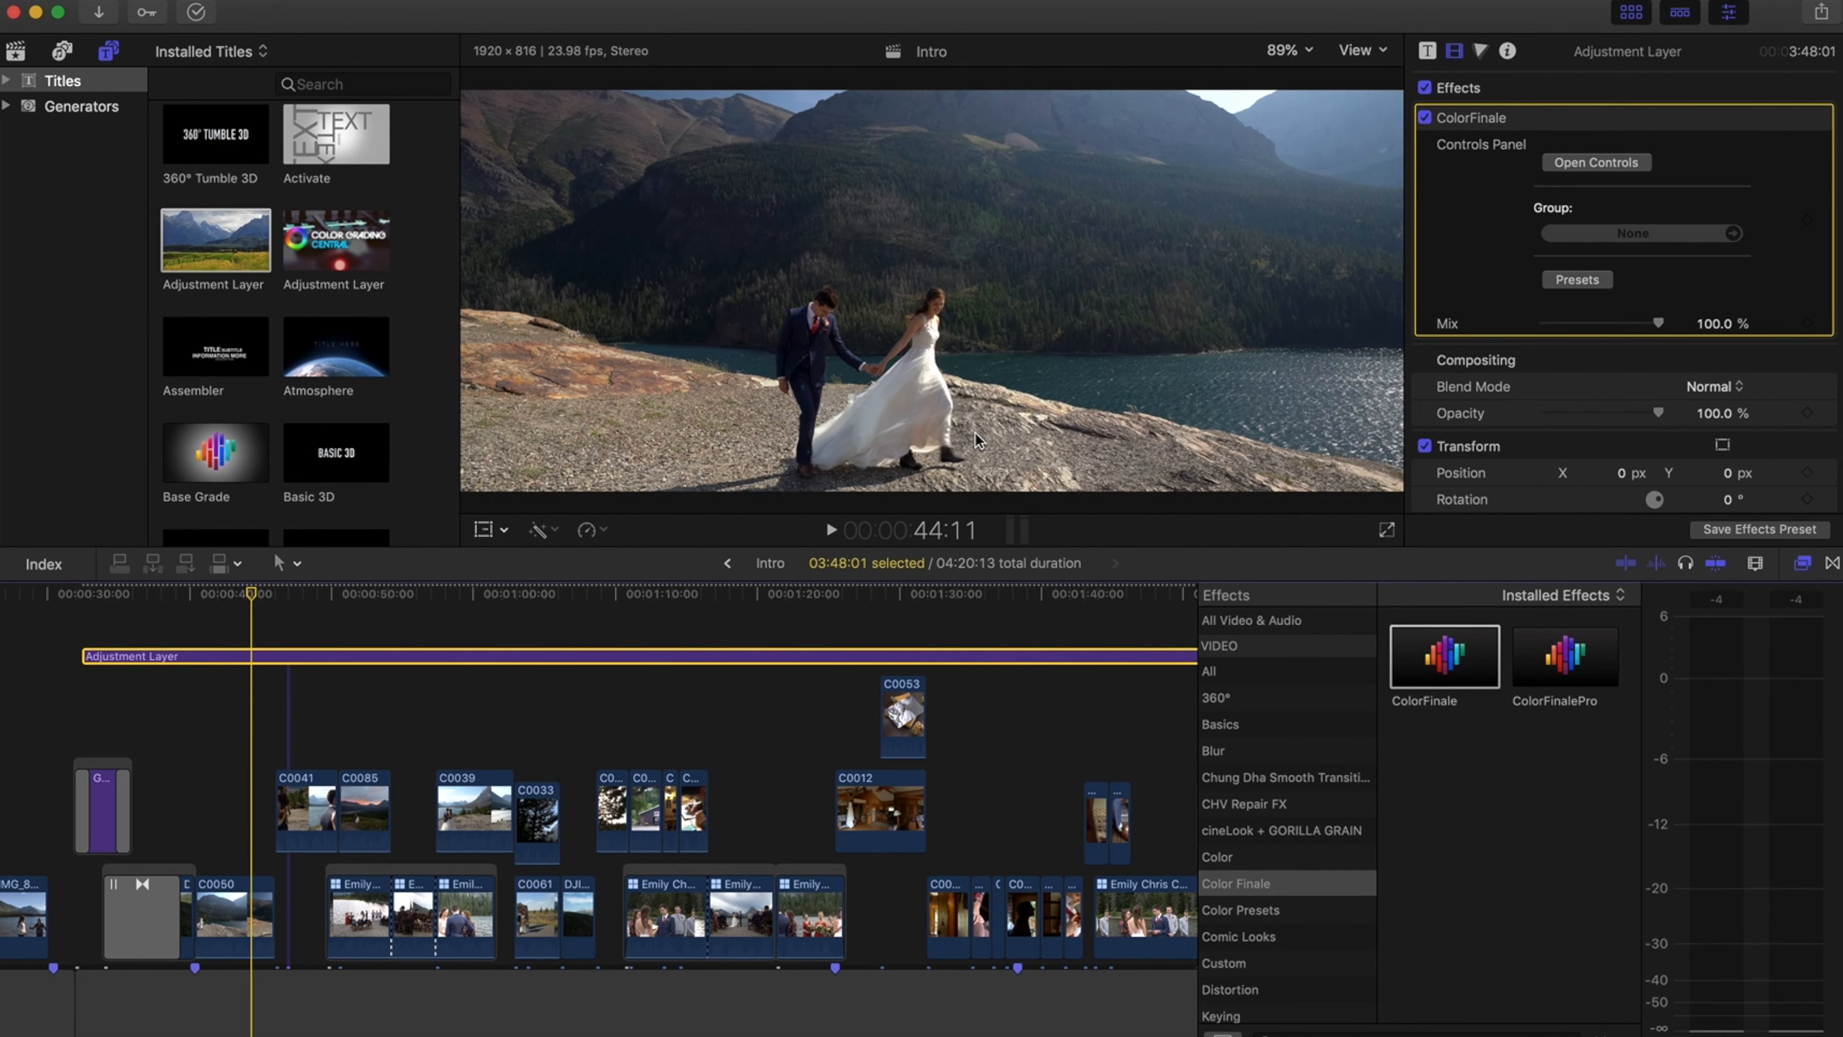
Reopen the ColorFinale controls and add a second LUT Utility layer, disabling the first one
click(1576, 168)
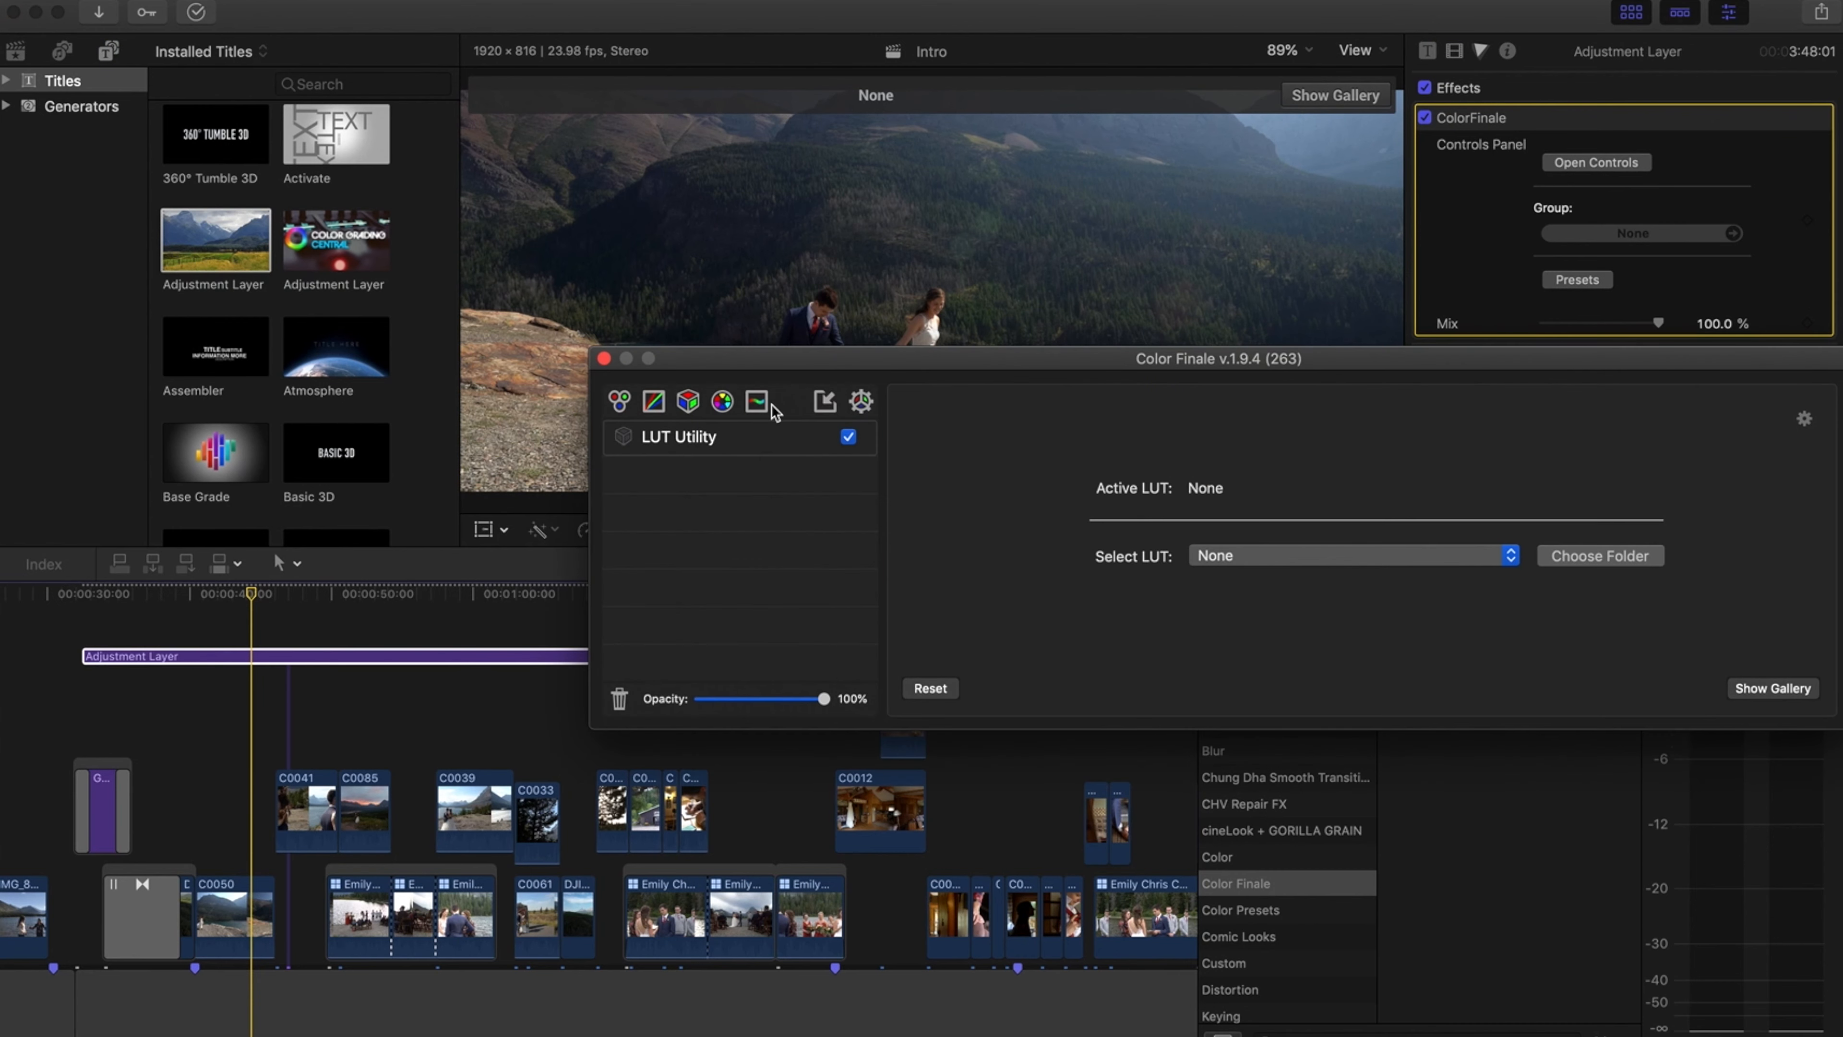
click(687, 401)
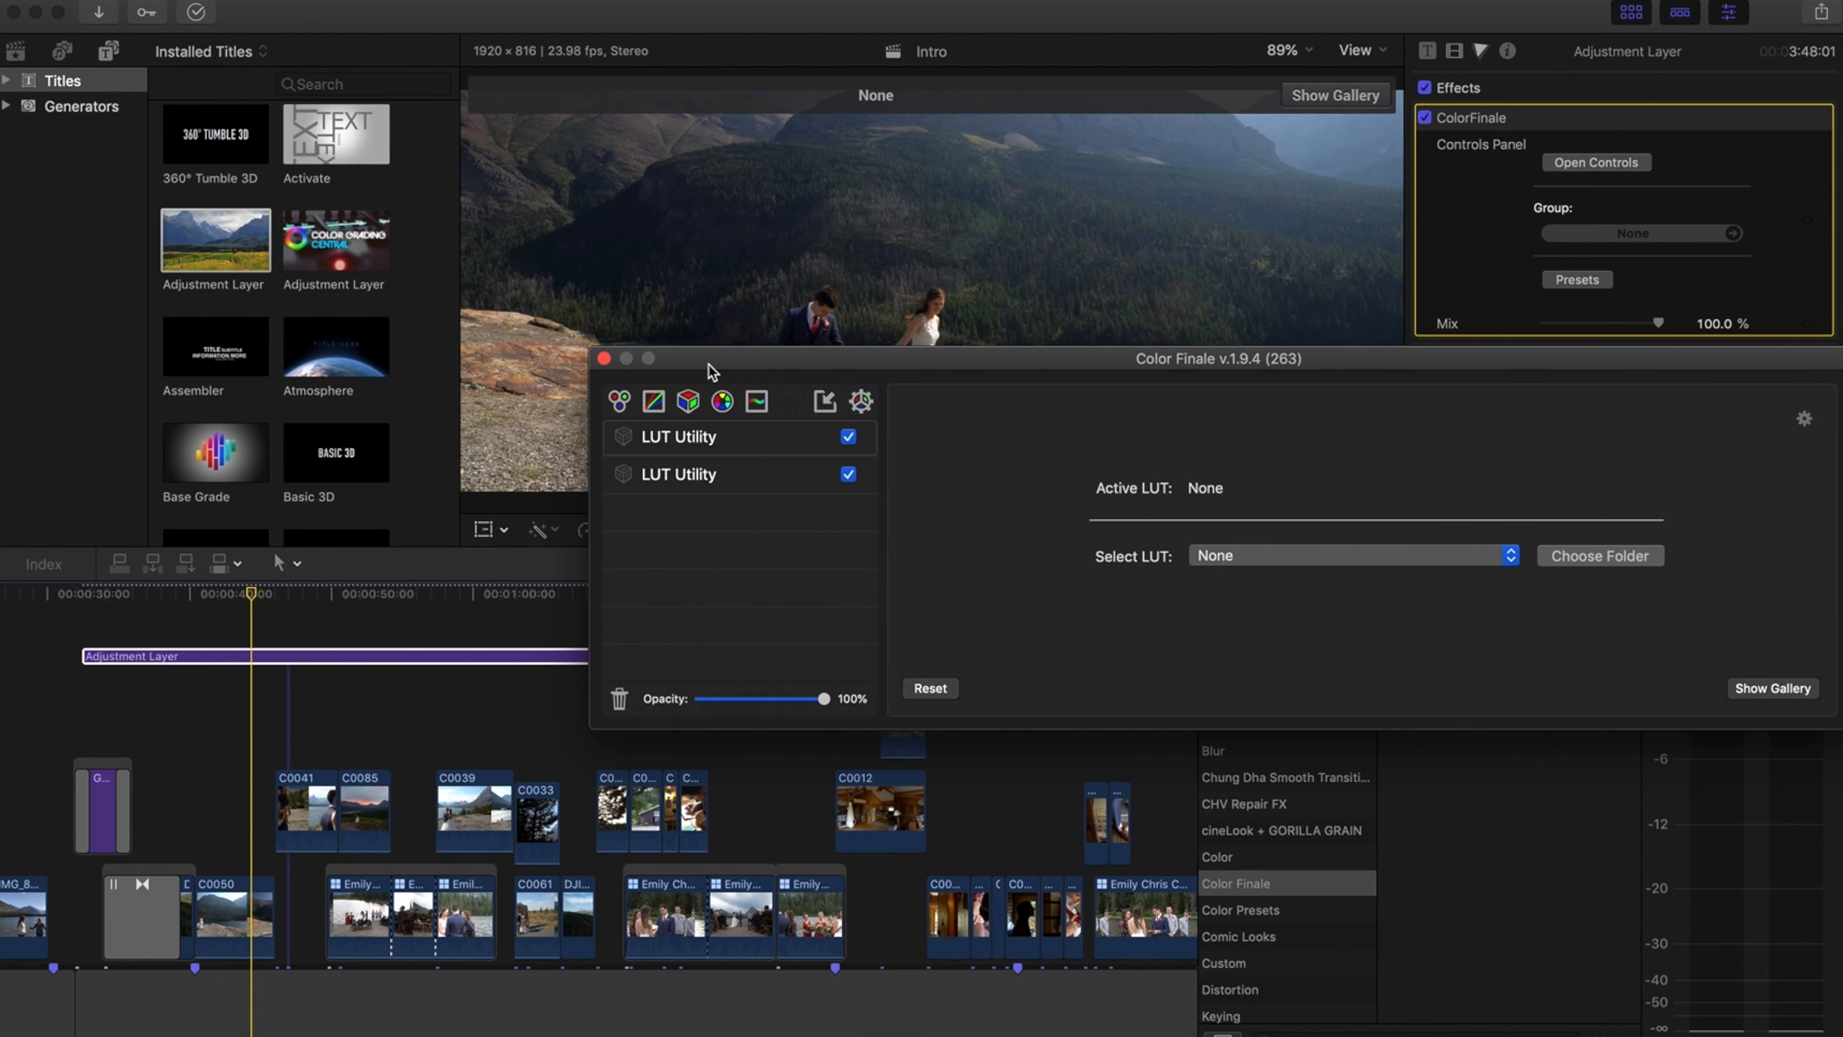
click(848, 438)
Try the Yosemite and Austin LUTs on the second LUT Utility layer, settling on Austin
drag(794, 362, 576, 587)
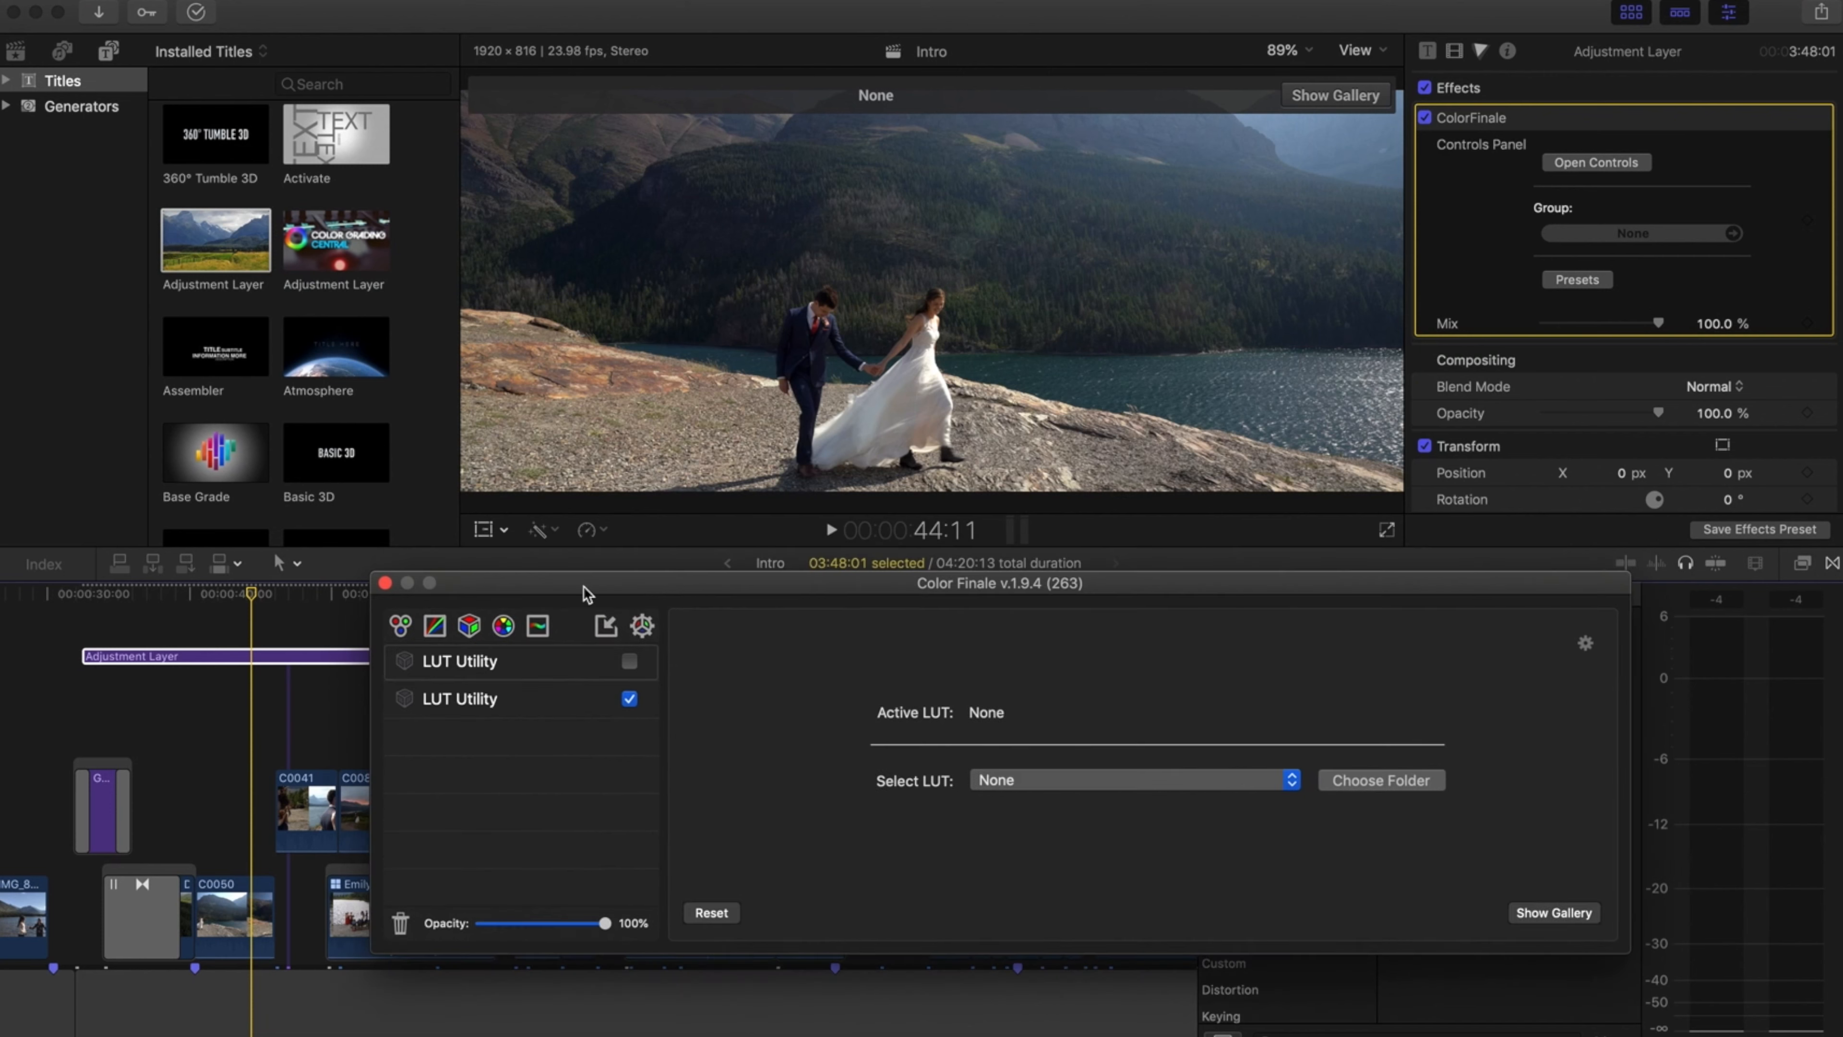
click(1060, 783)
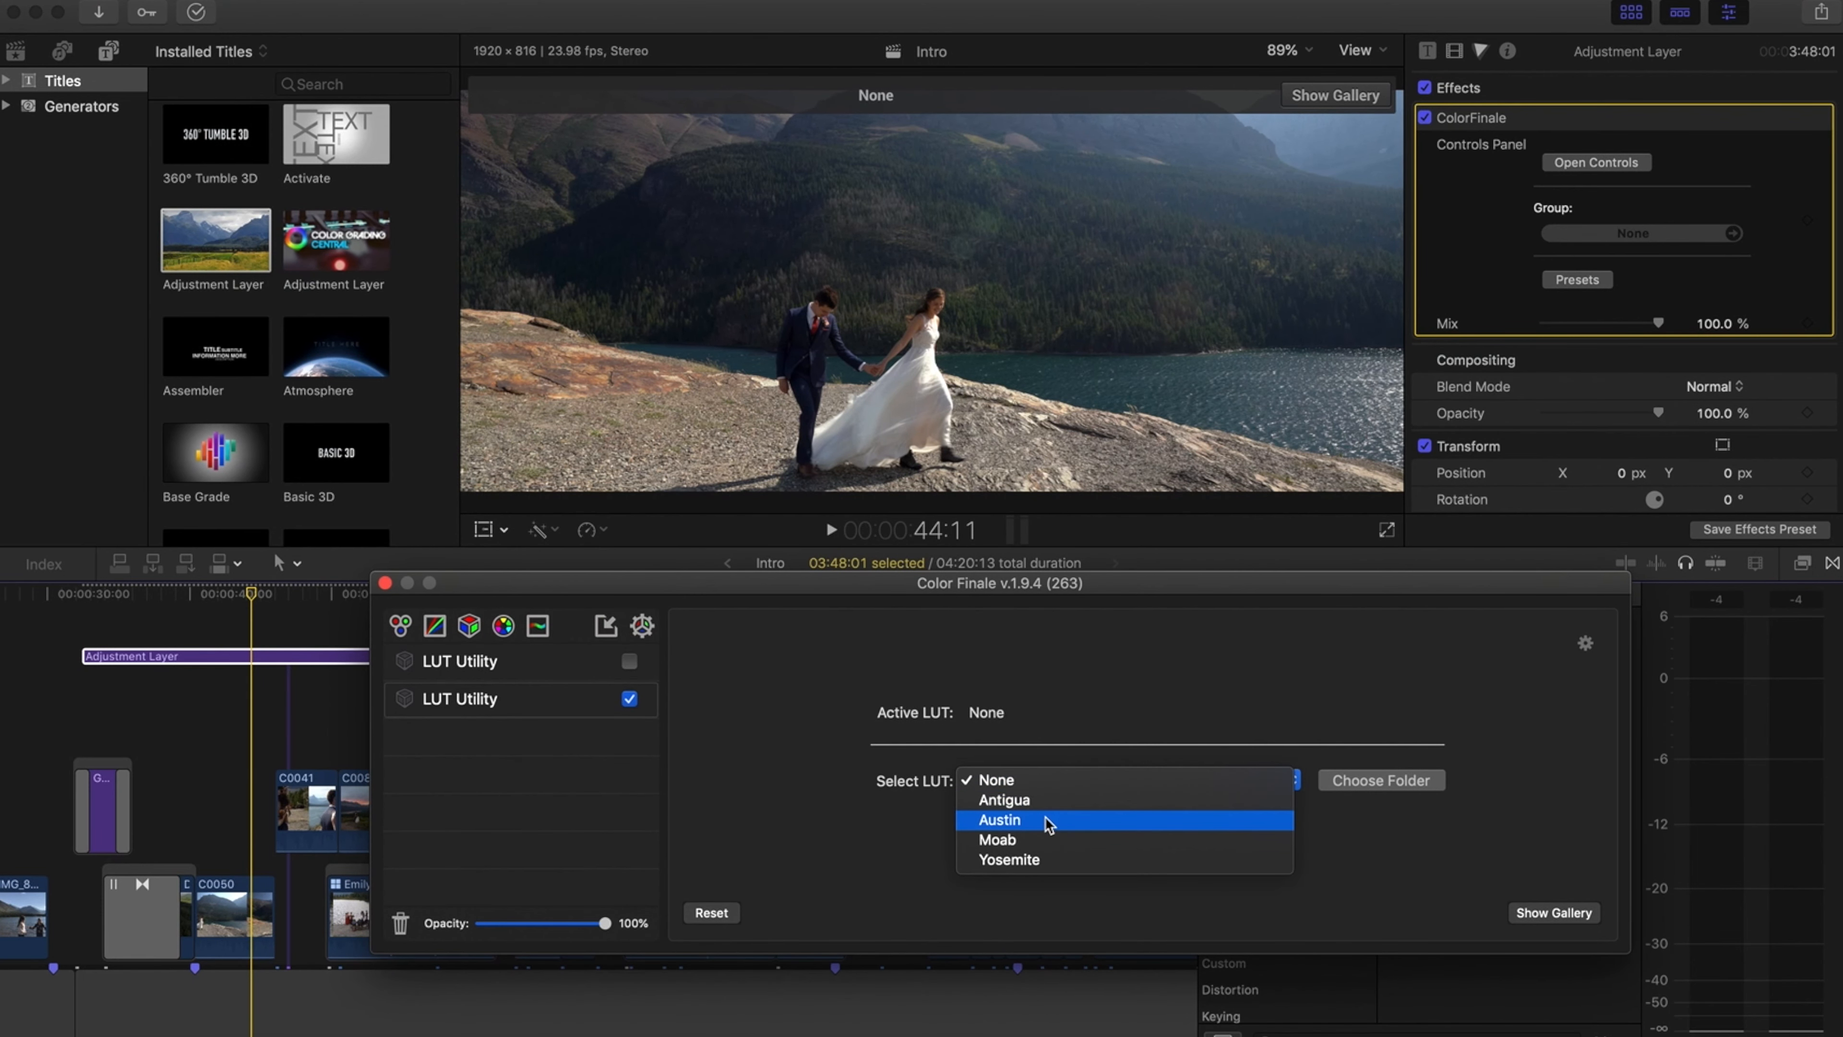
click(1037, 858)
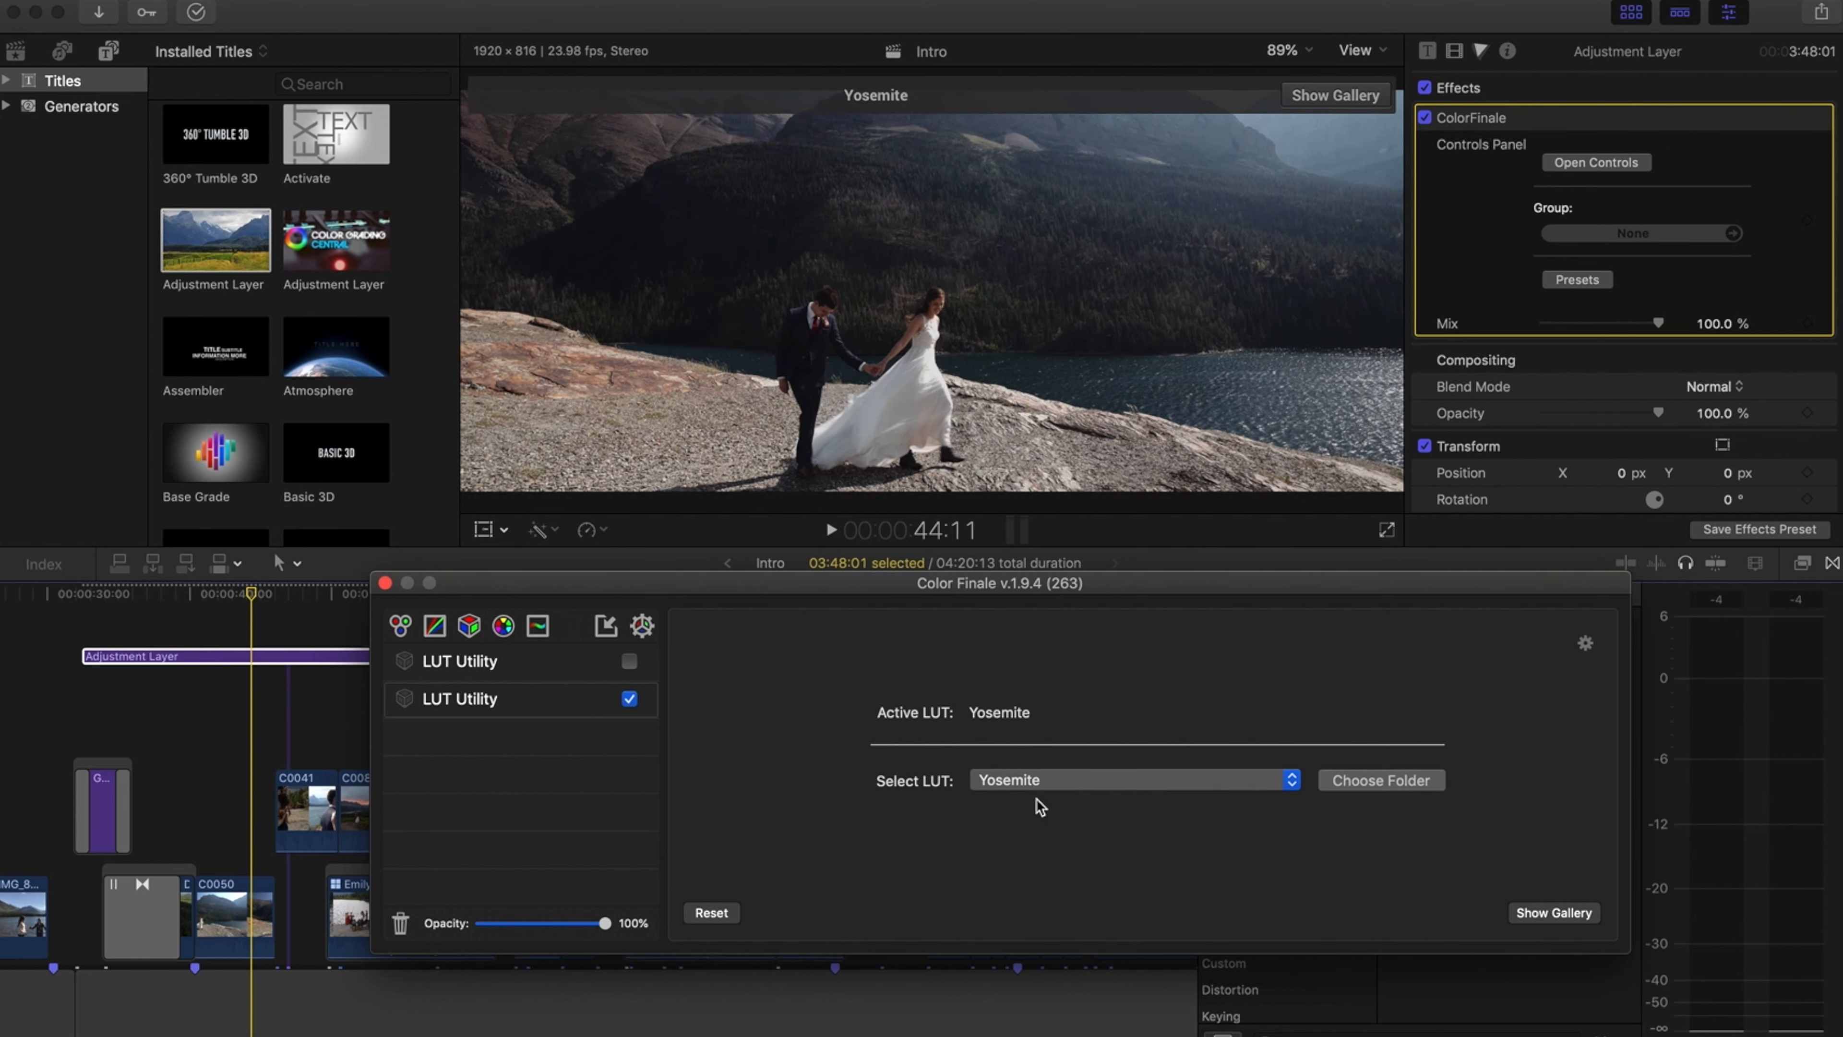
click(1037, 780)
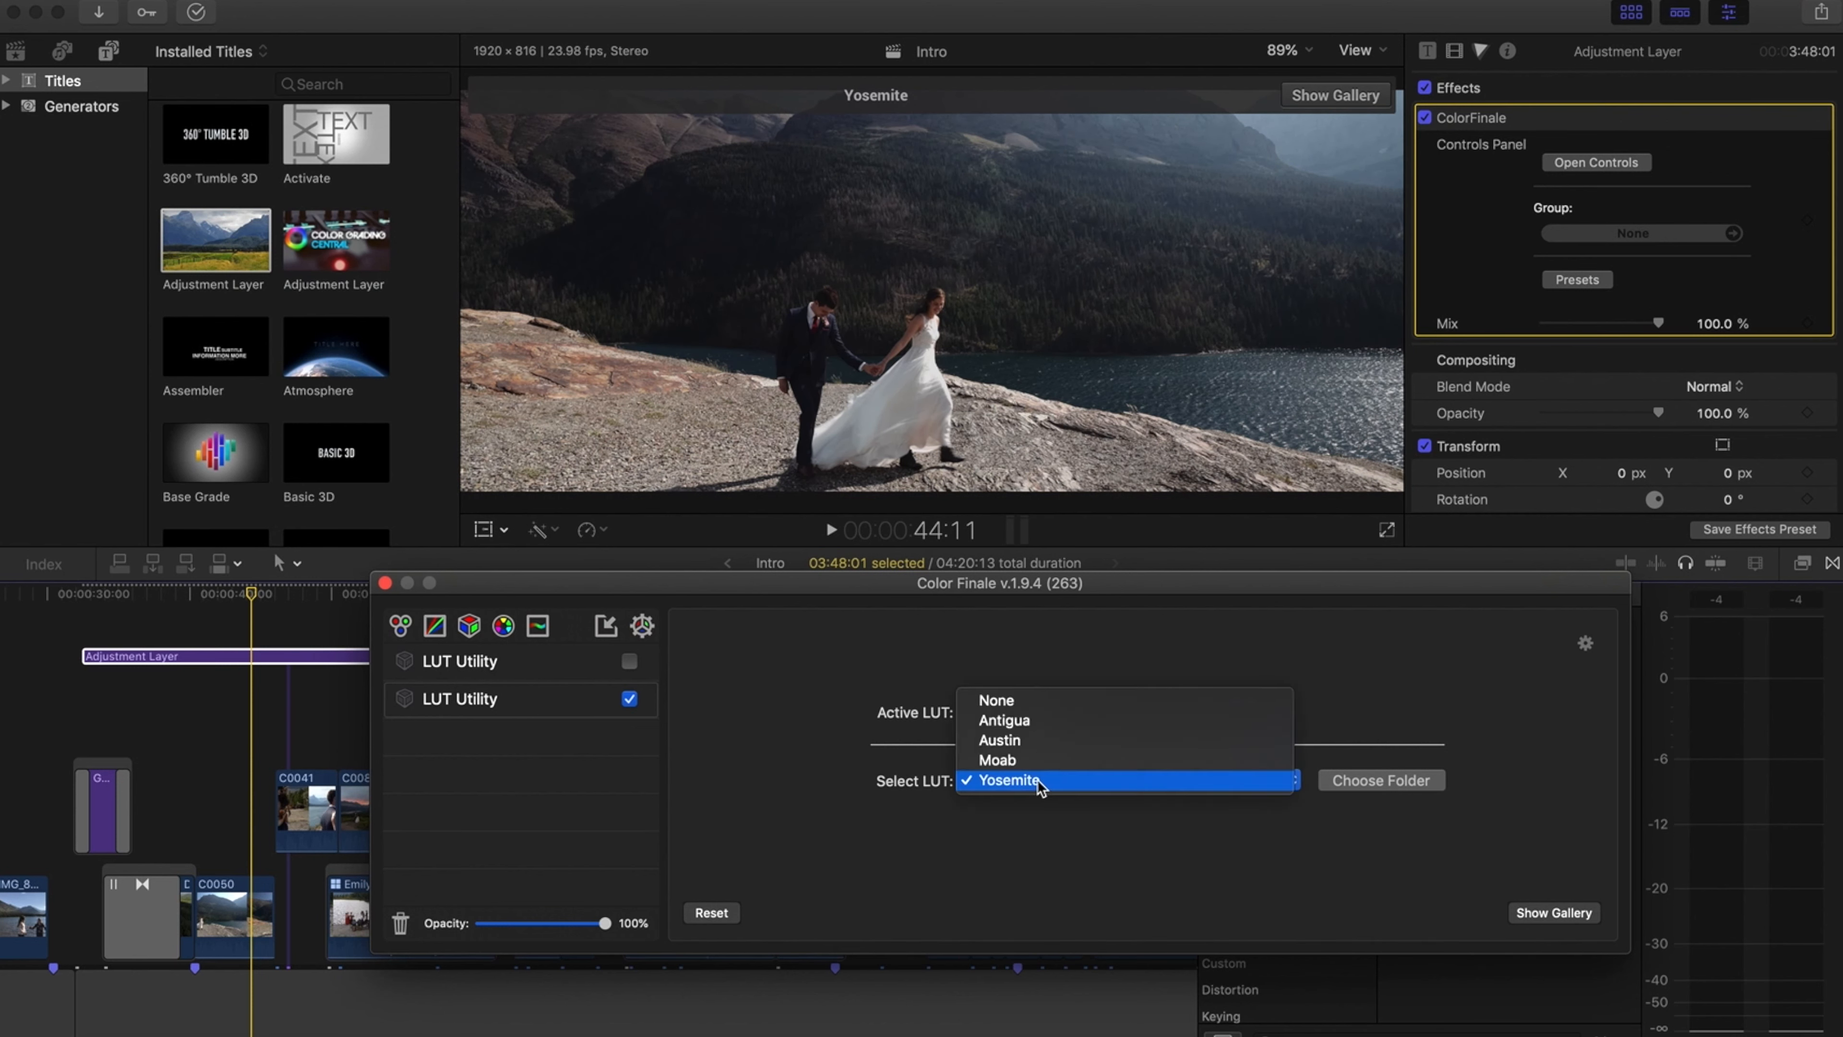
click(1030, 741)
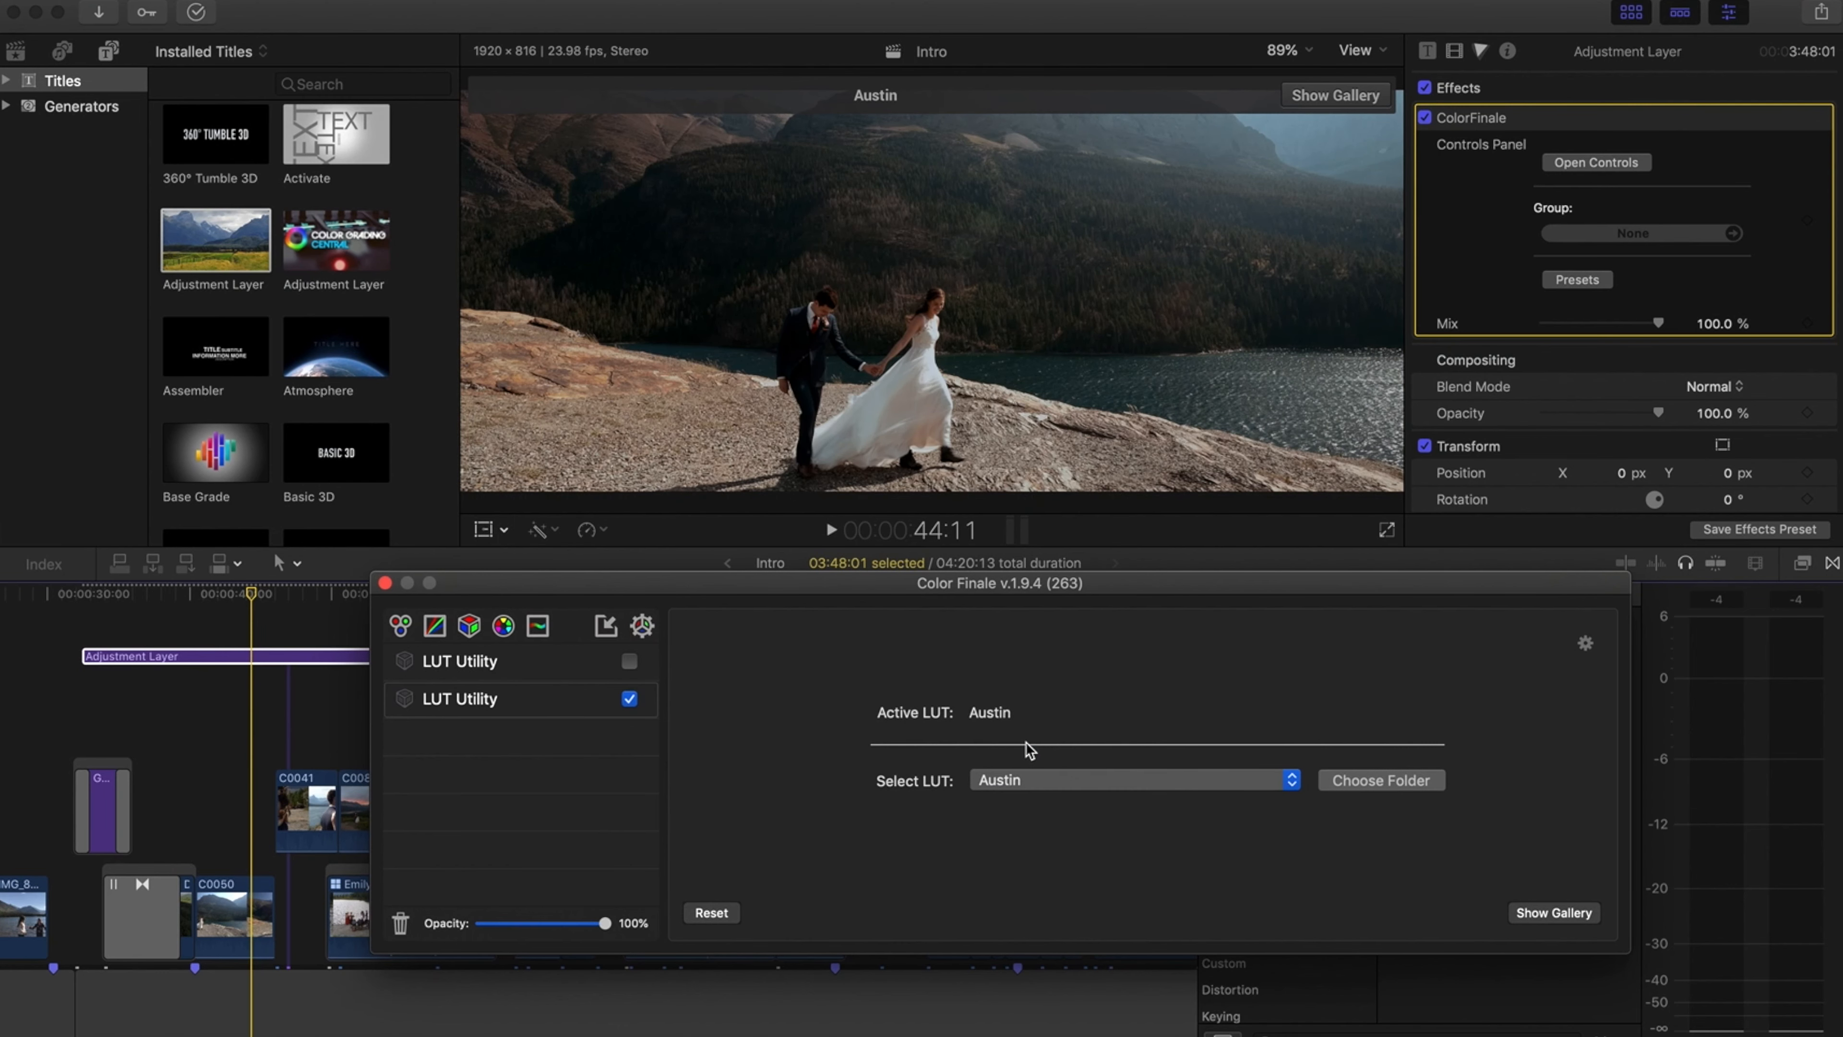
click(1051, 782)
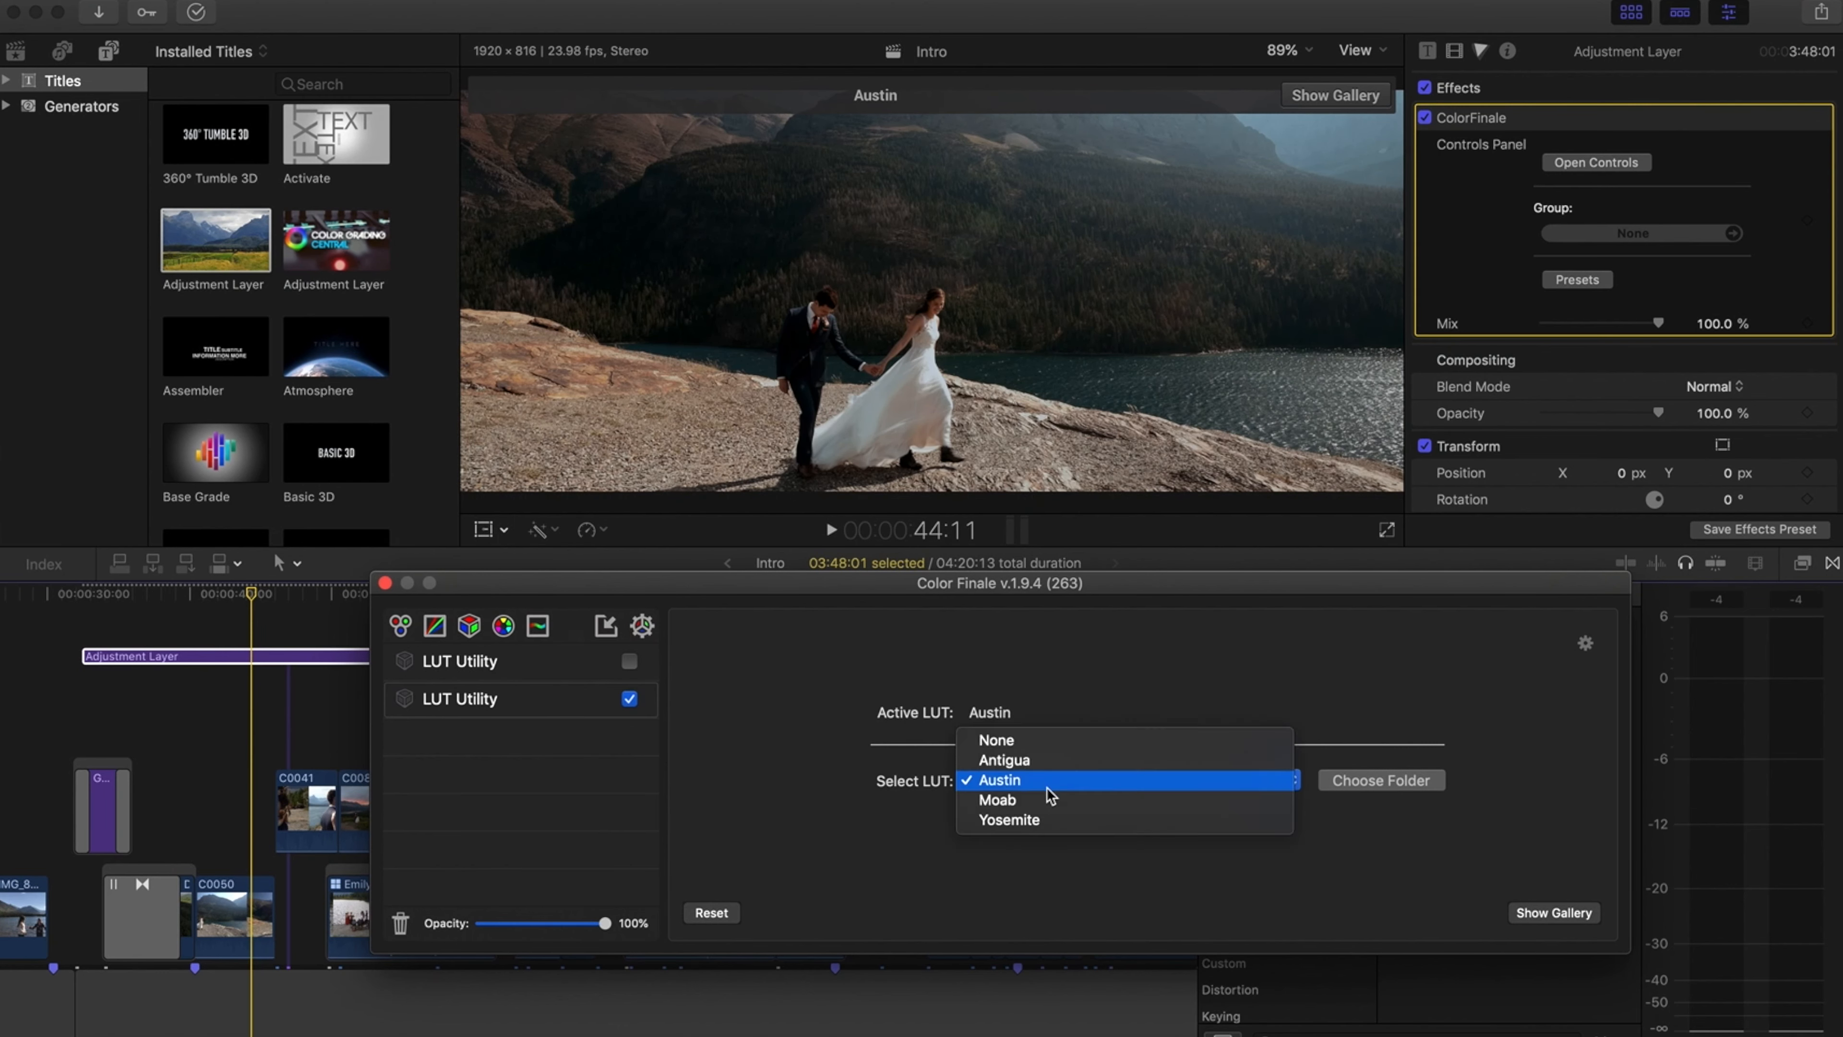
click(1051, 824)
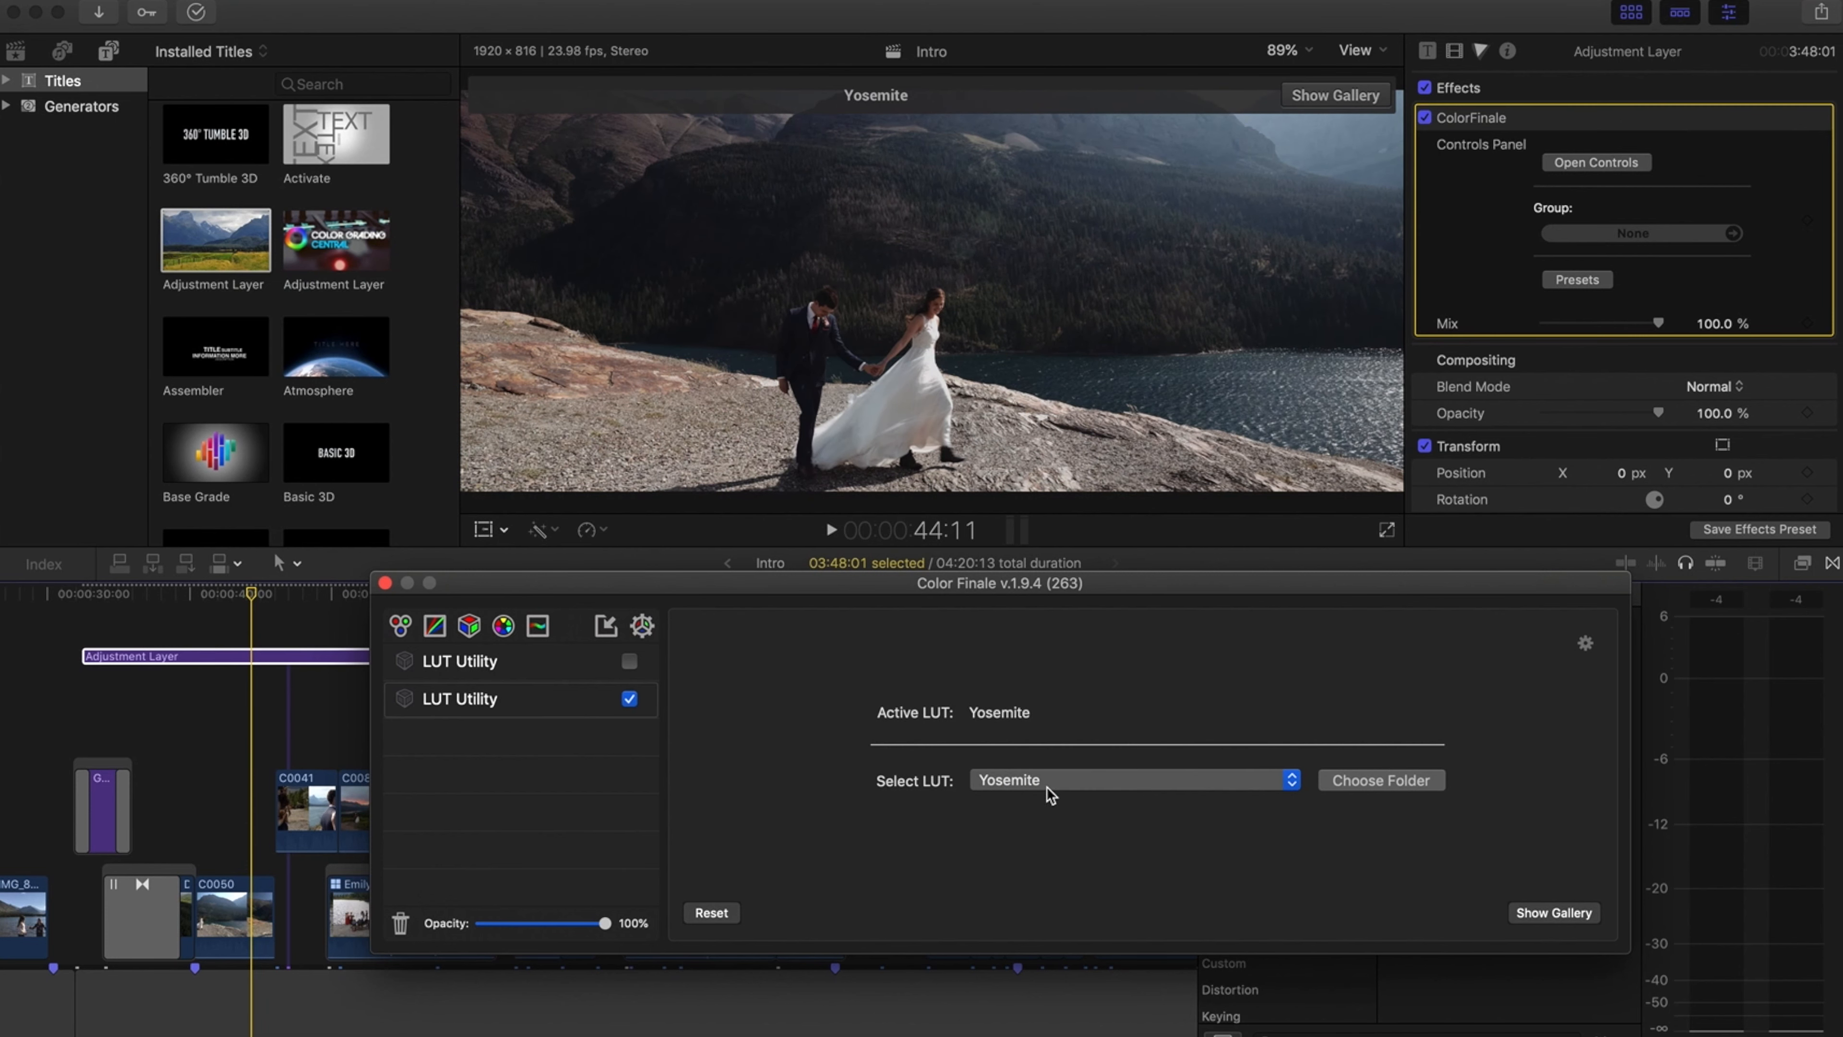
click(1051, 791)
click(1037, 742)
Lower the LUT Utility layer's opacity to 71% and move the playhead to the sunset clip
mouse_move(608, 924)
mouse_down()
mouse_move(444, 930)
mouse_move(575, 933)
mouse_up()
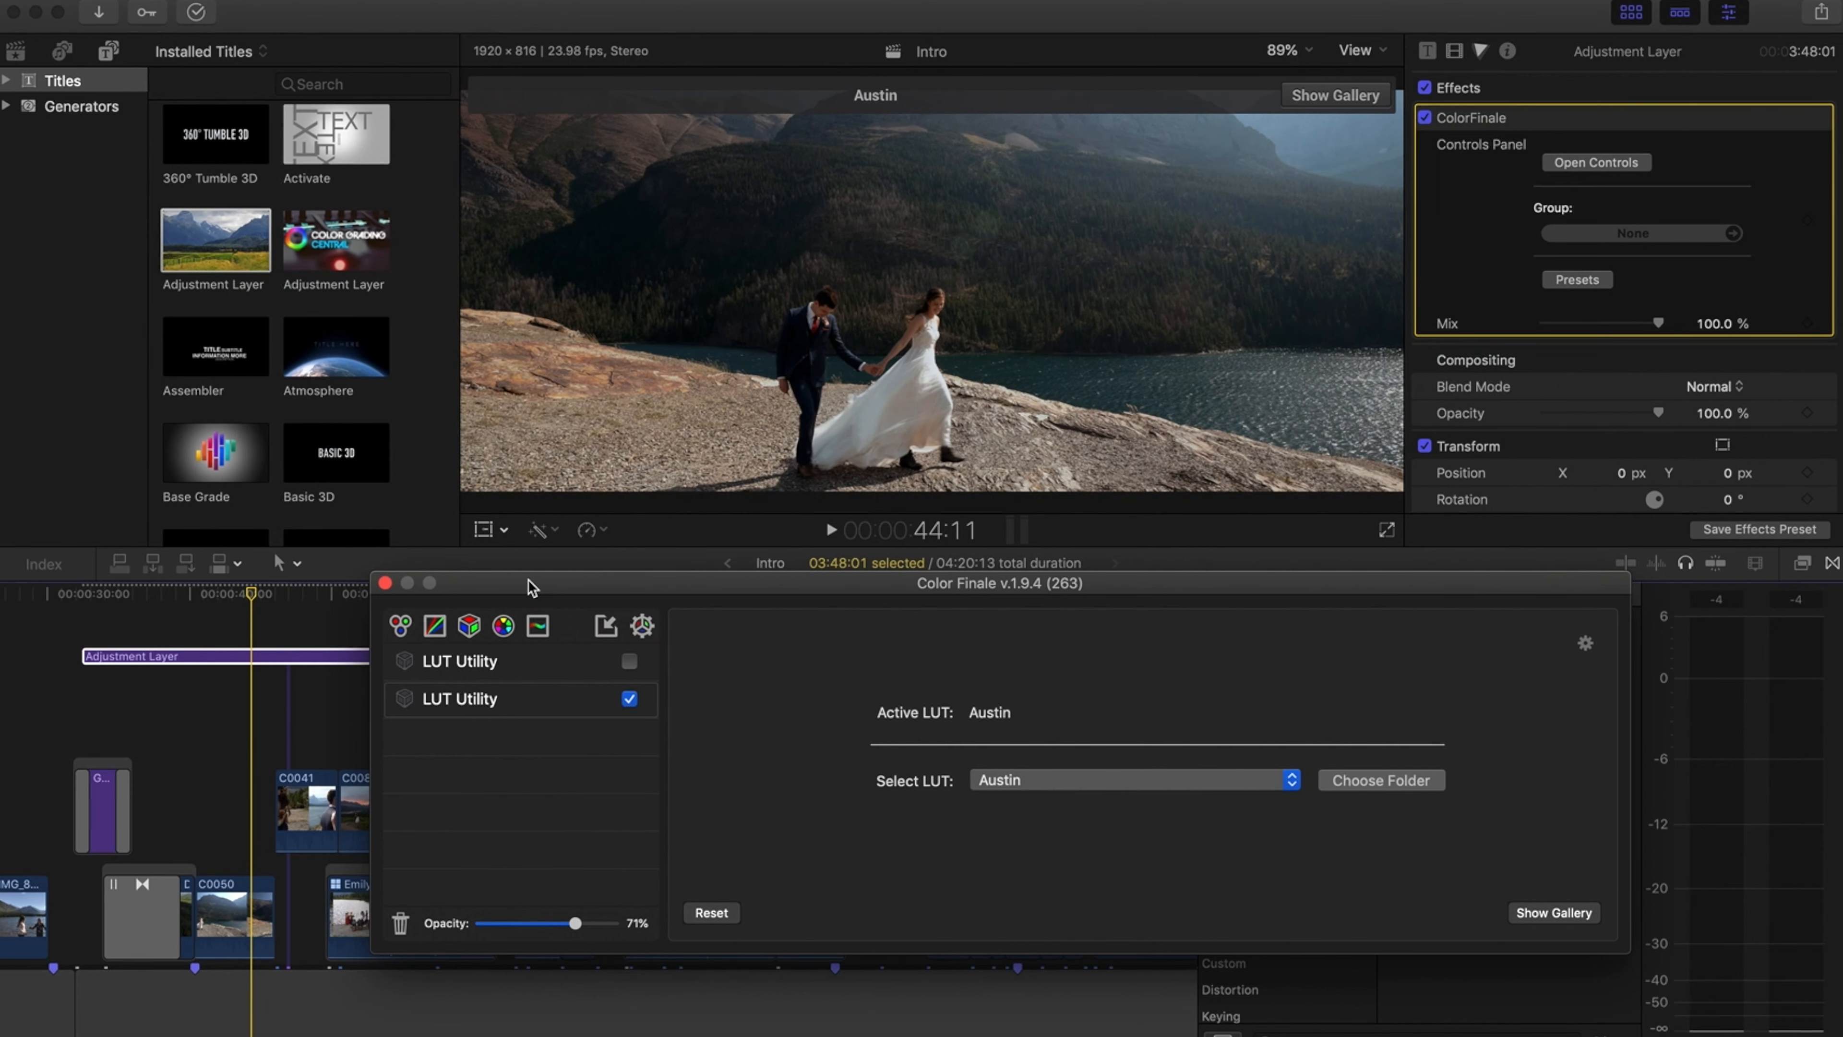
drag(535, 582, 827, 524)
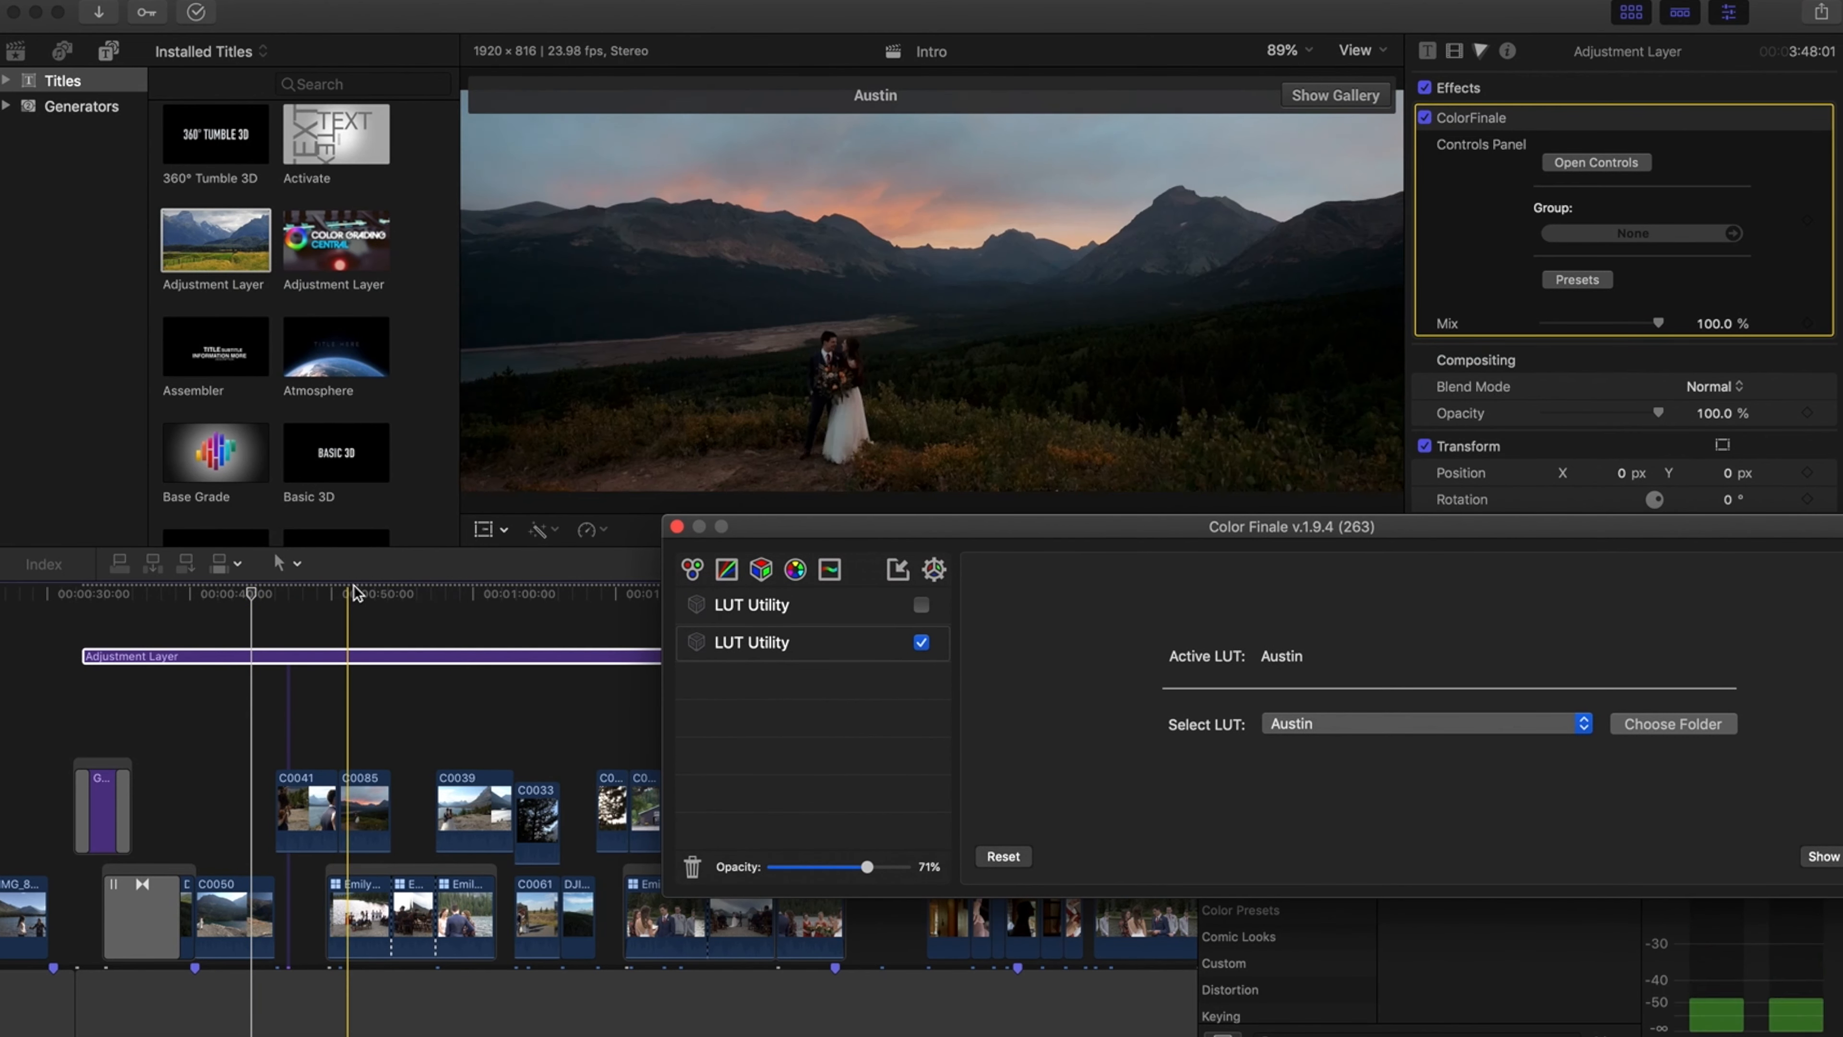
click(363, 589)
click(366, 588)
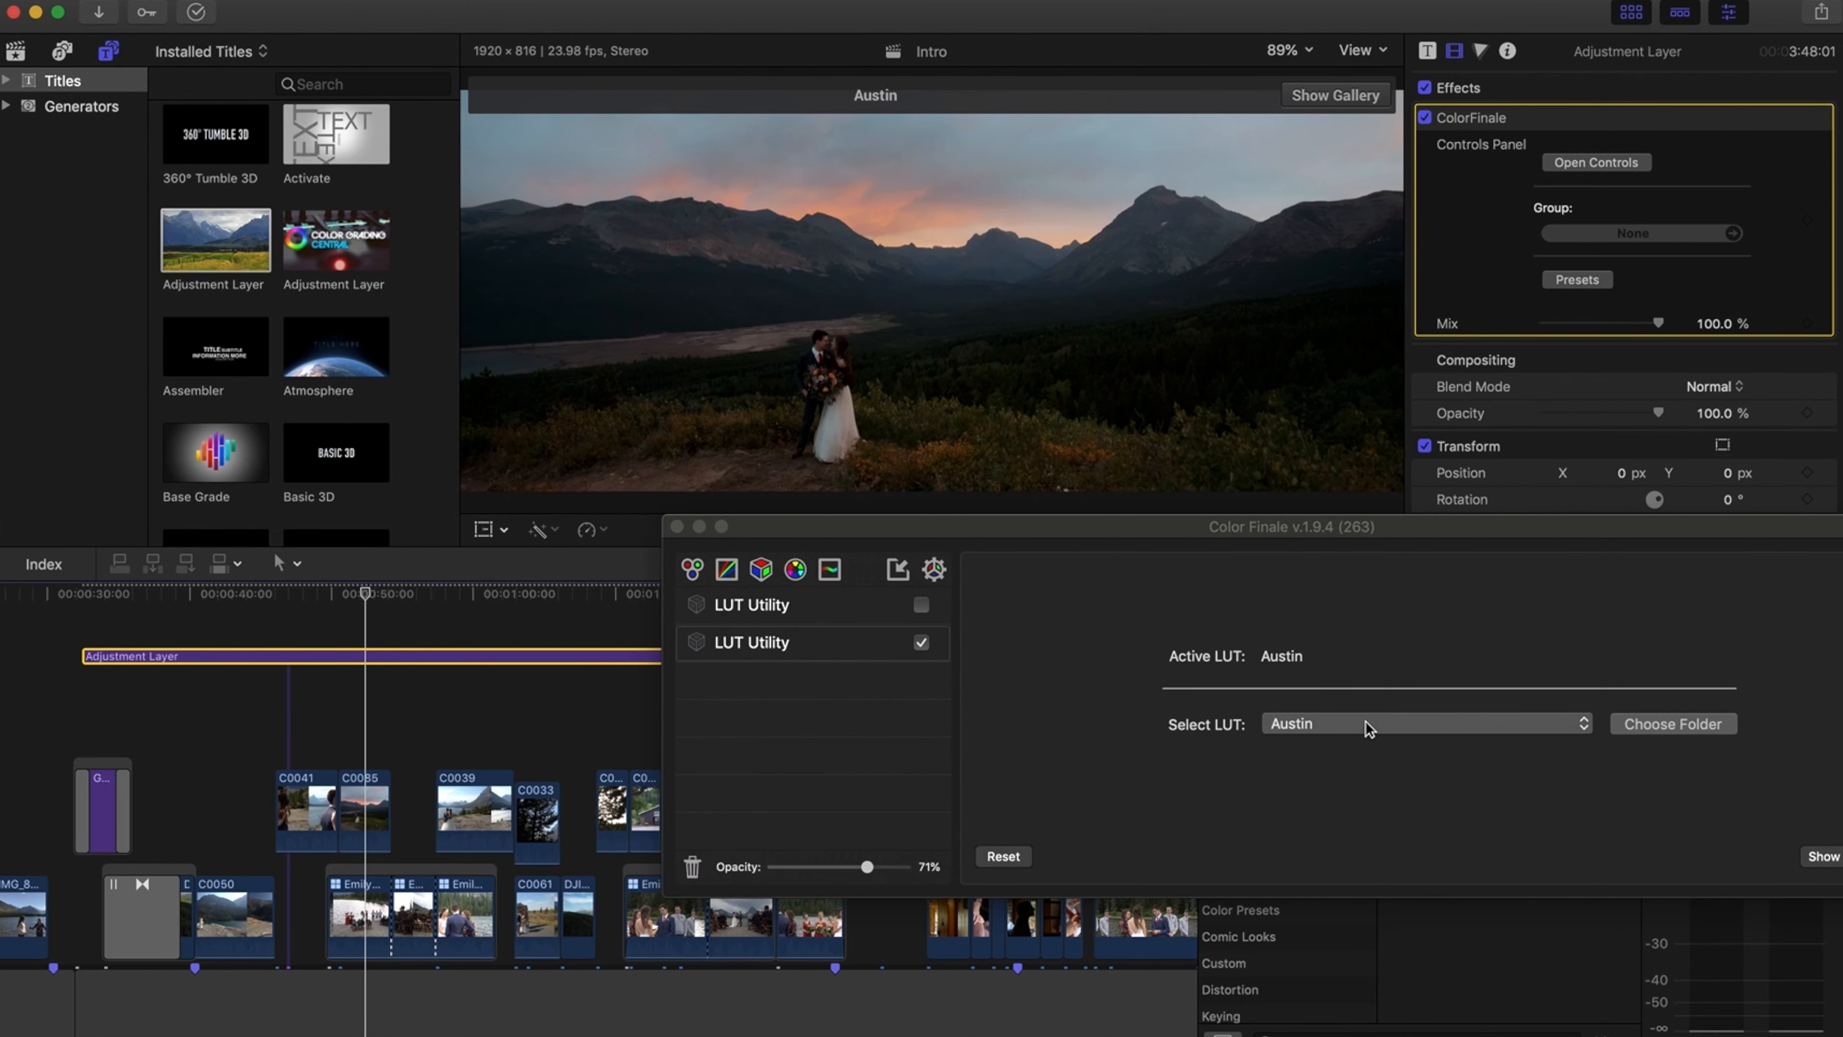
Compare the Yosemite, Antigua and Austin LUTs on the sunset shot, keep Austin, and close the plugin window
click(1397, 724)
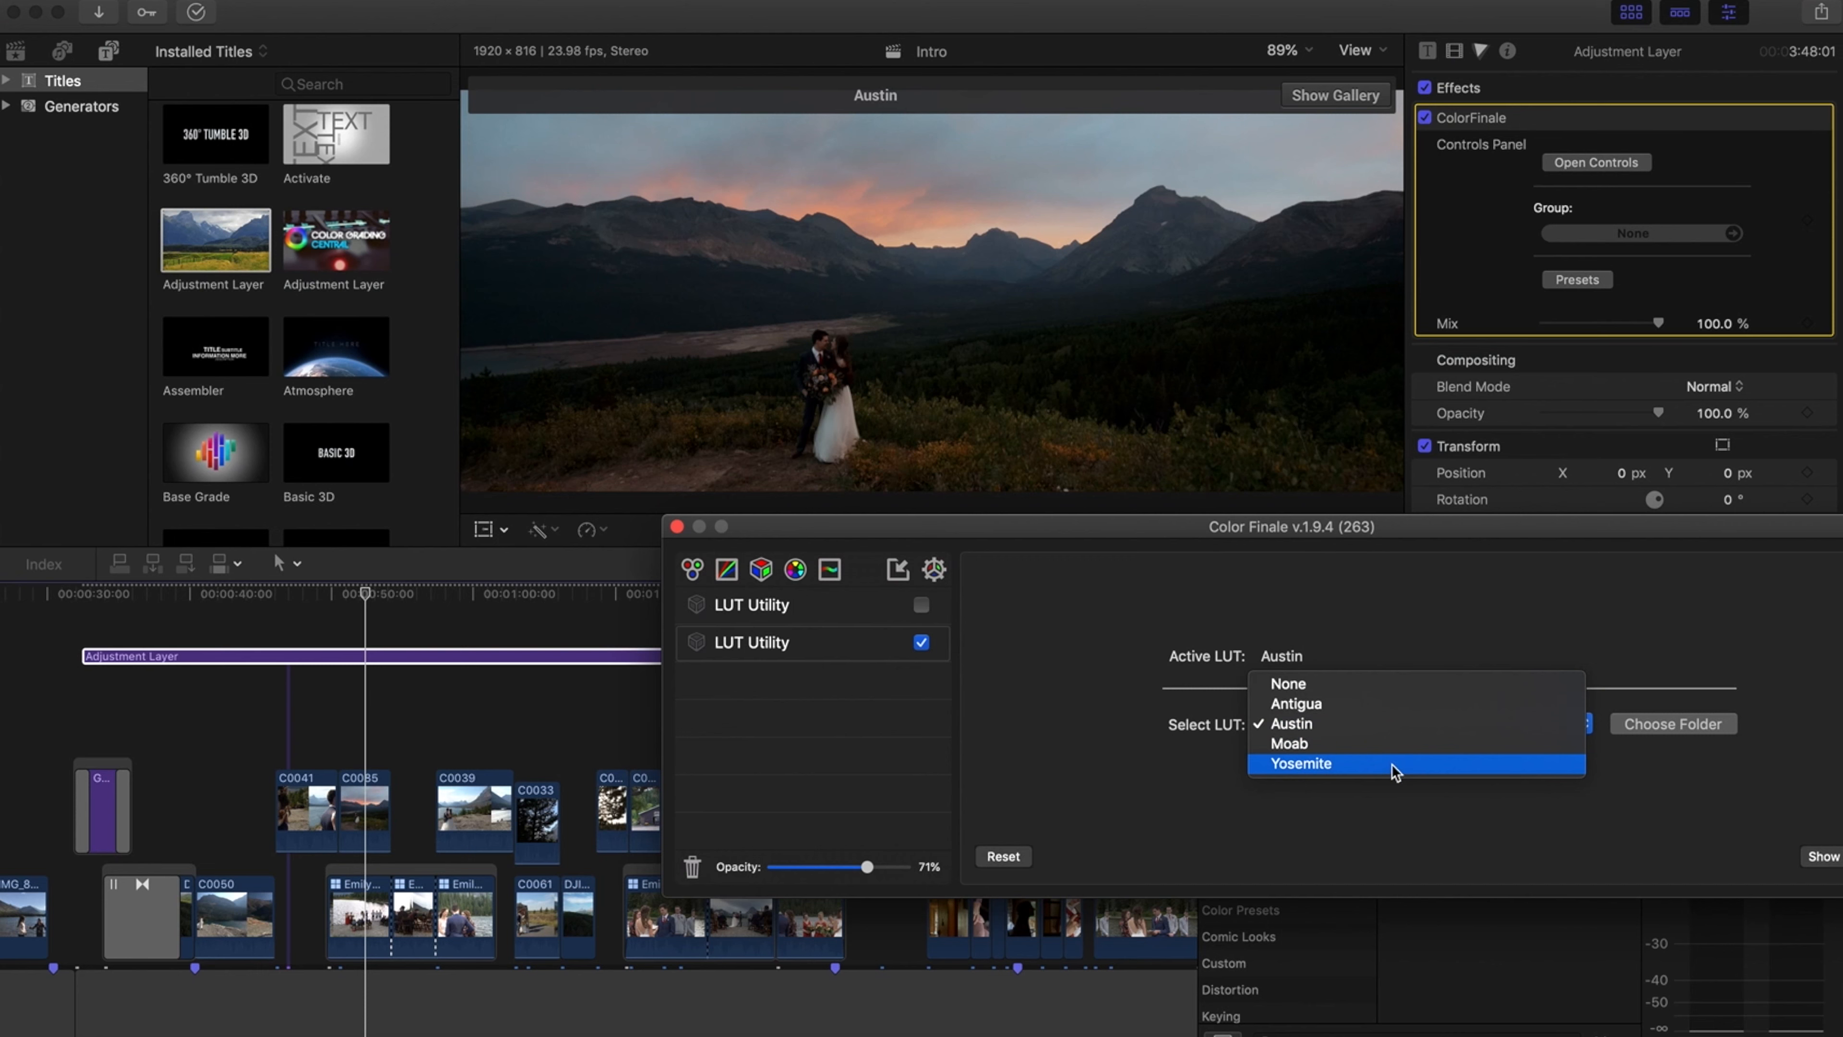
click(1391, 763)
click(1382, 724)
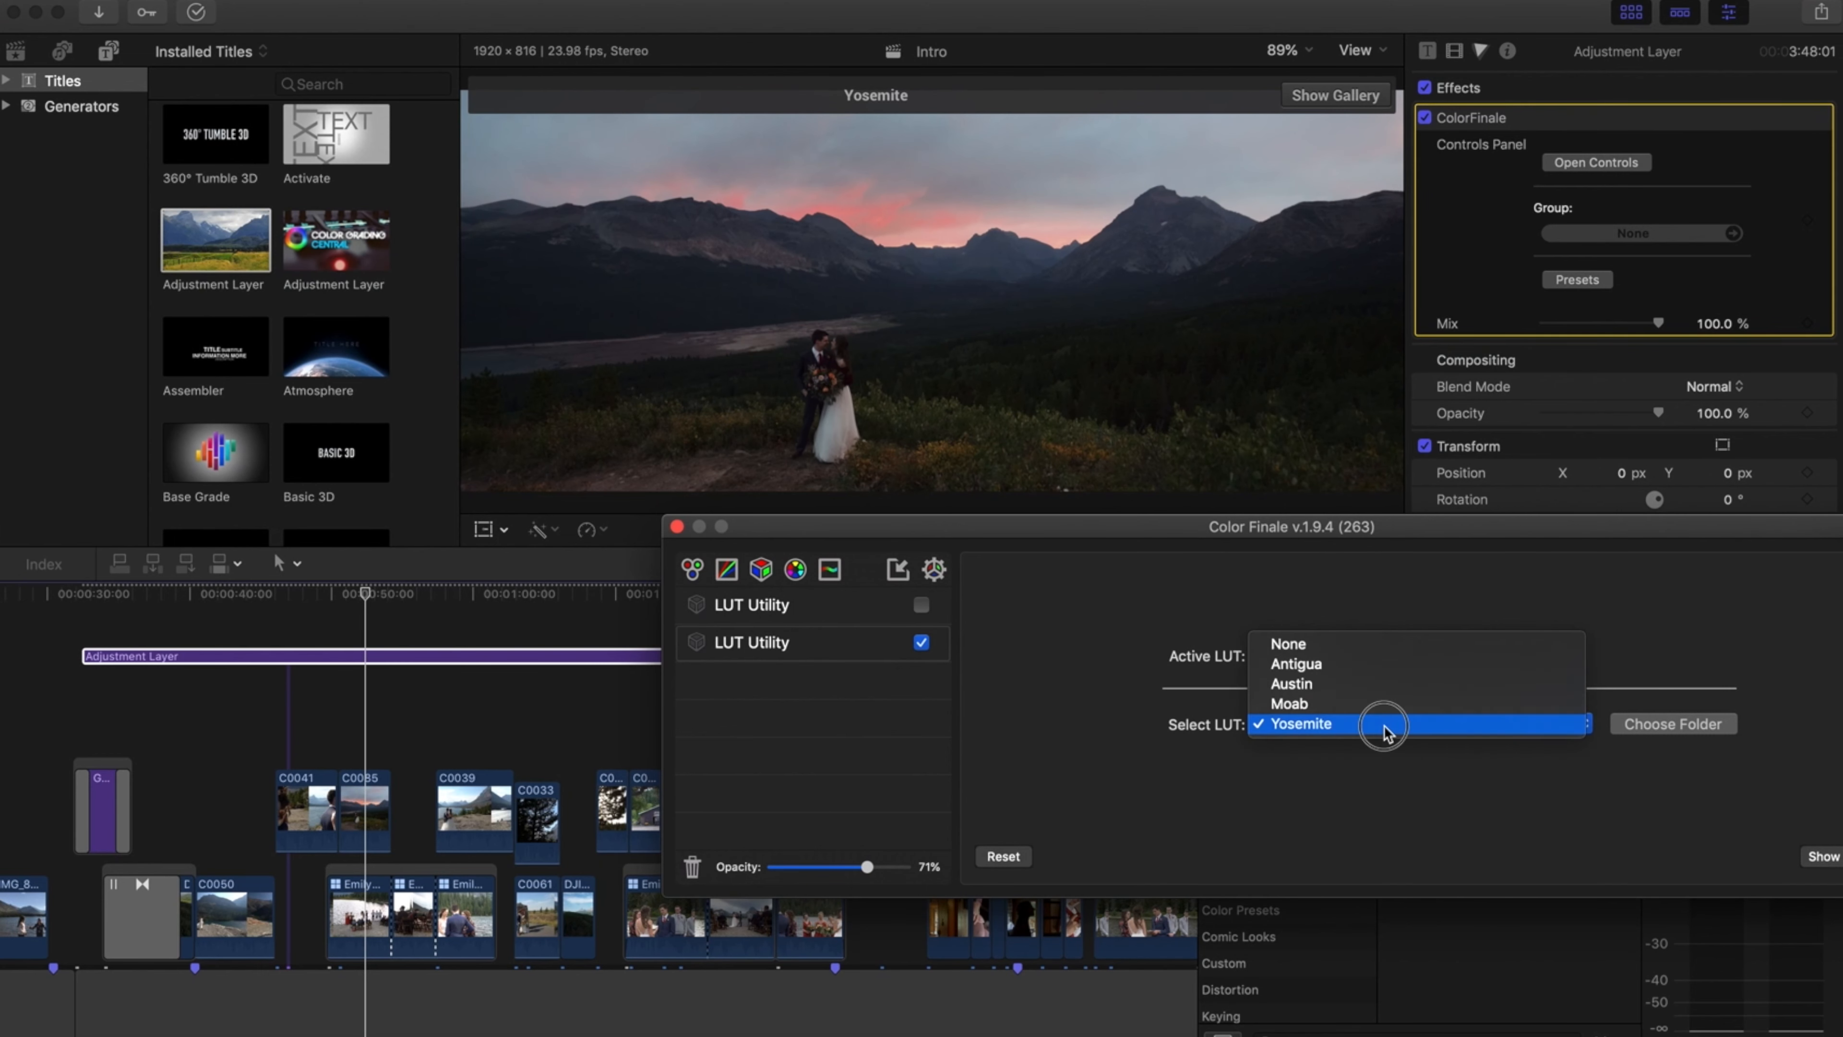
click(1377, 691)
click(1377, 724)
click(1369, 748)
click(1361, 724)
click(1360, 683)
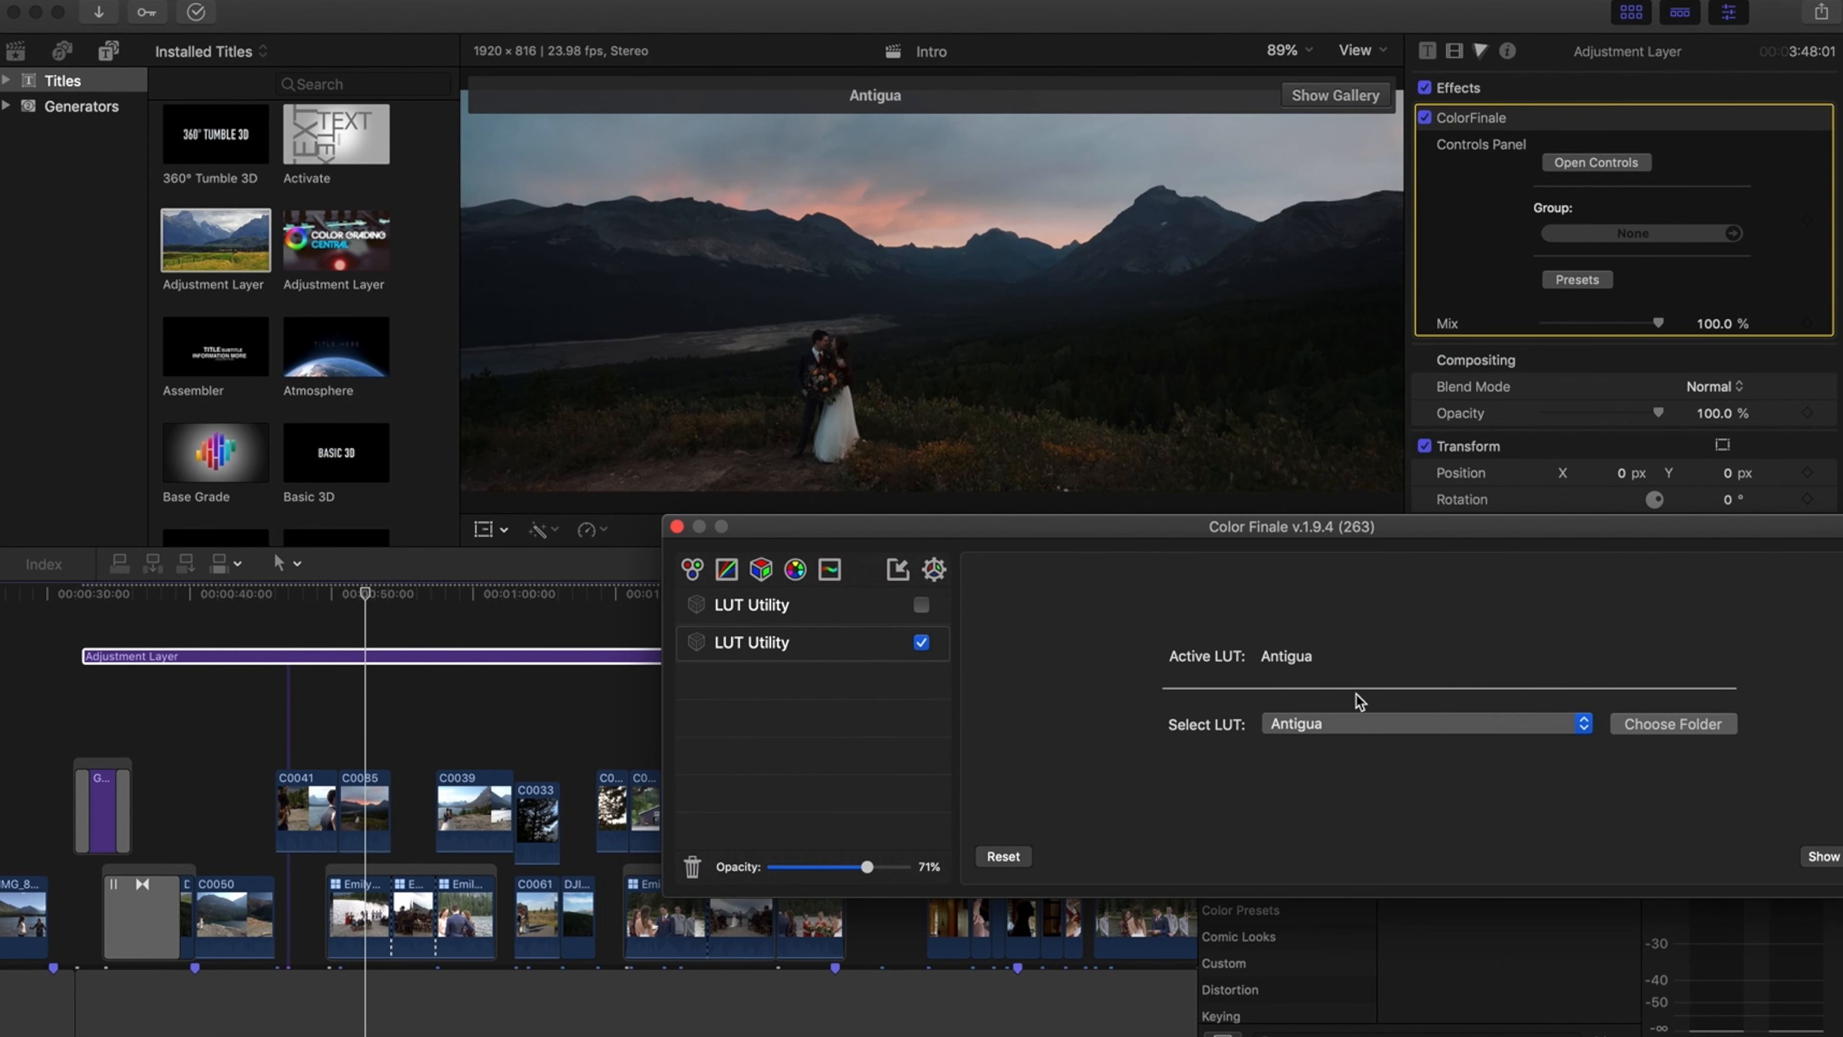
click(1527, 730)
click(1505, 744)
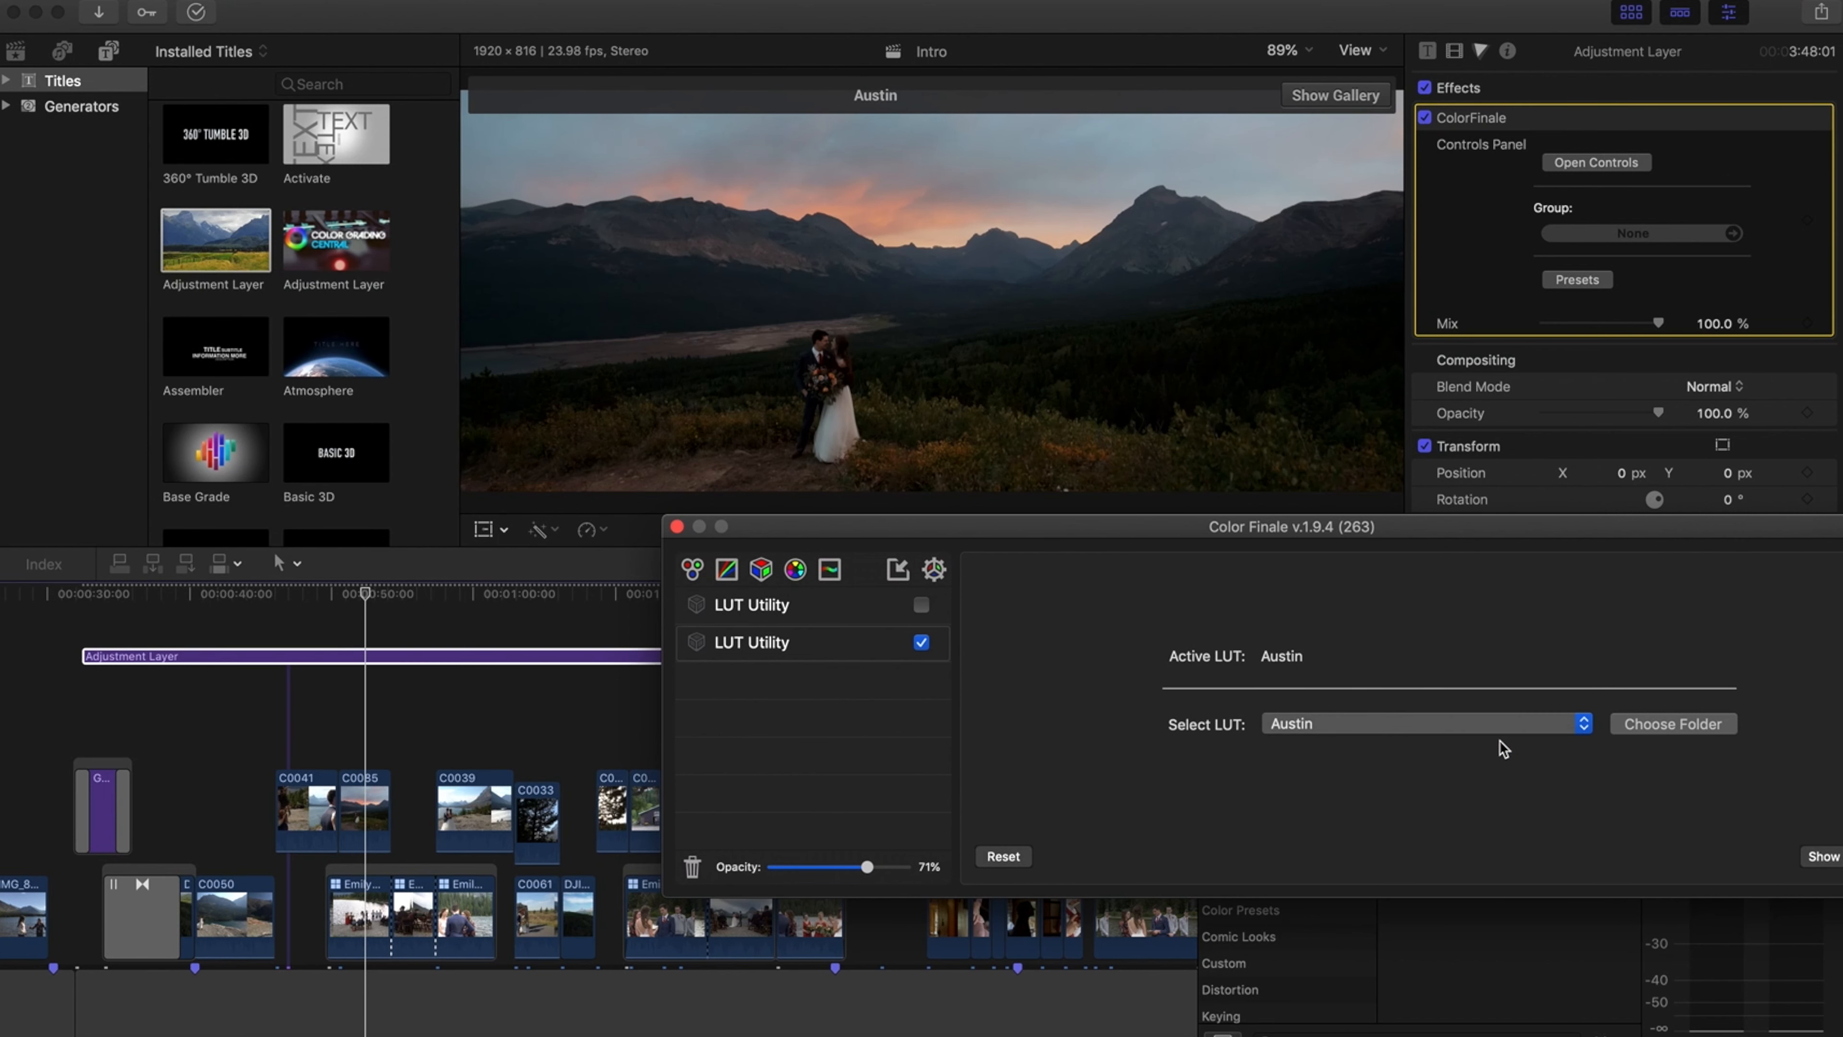
click(1426, 725)
click(1045, 781)
click(678, 527)
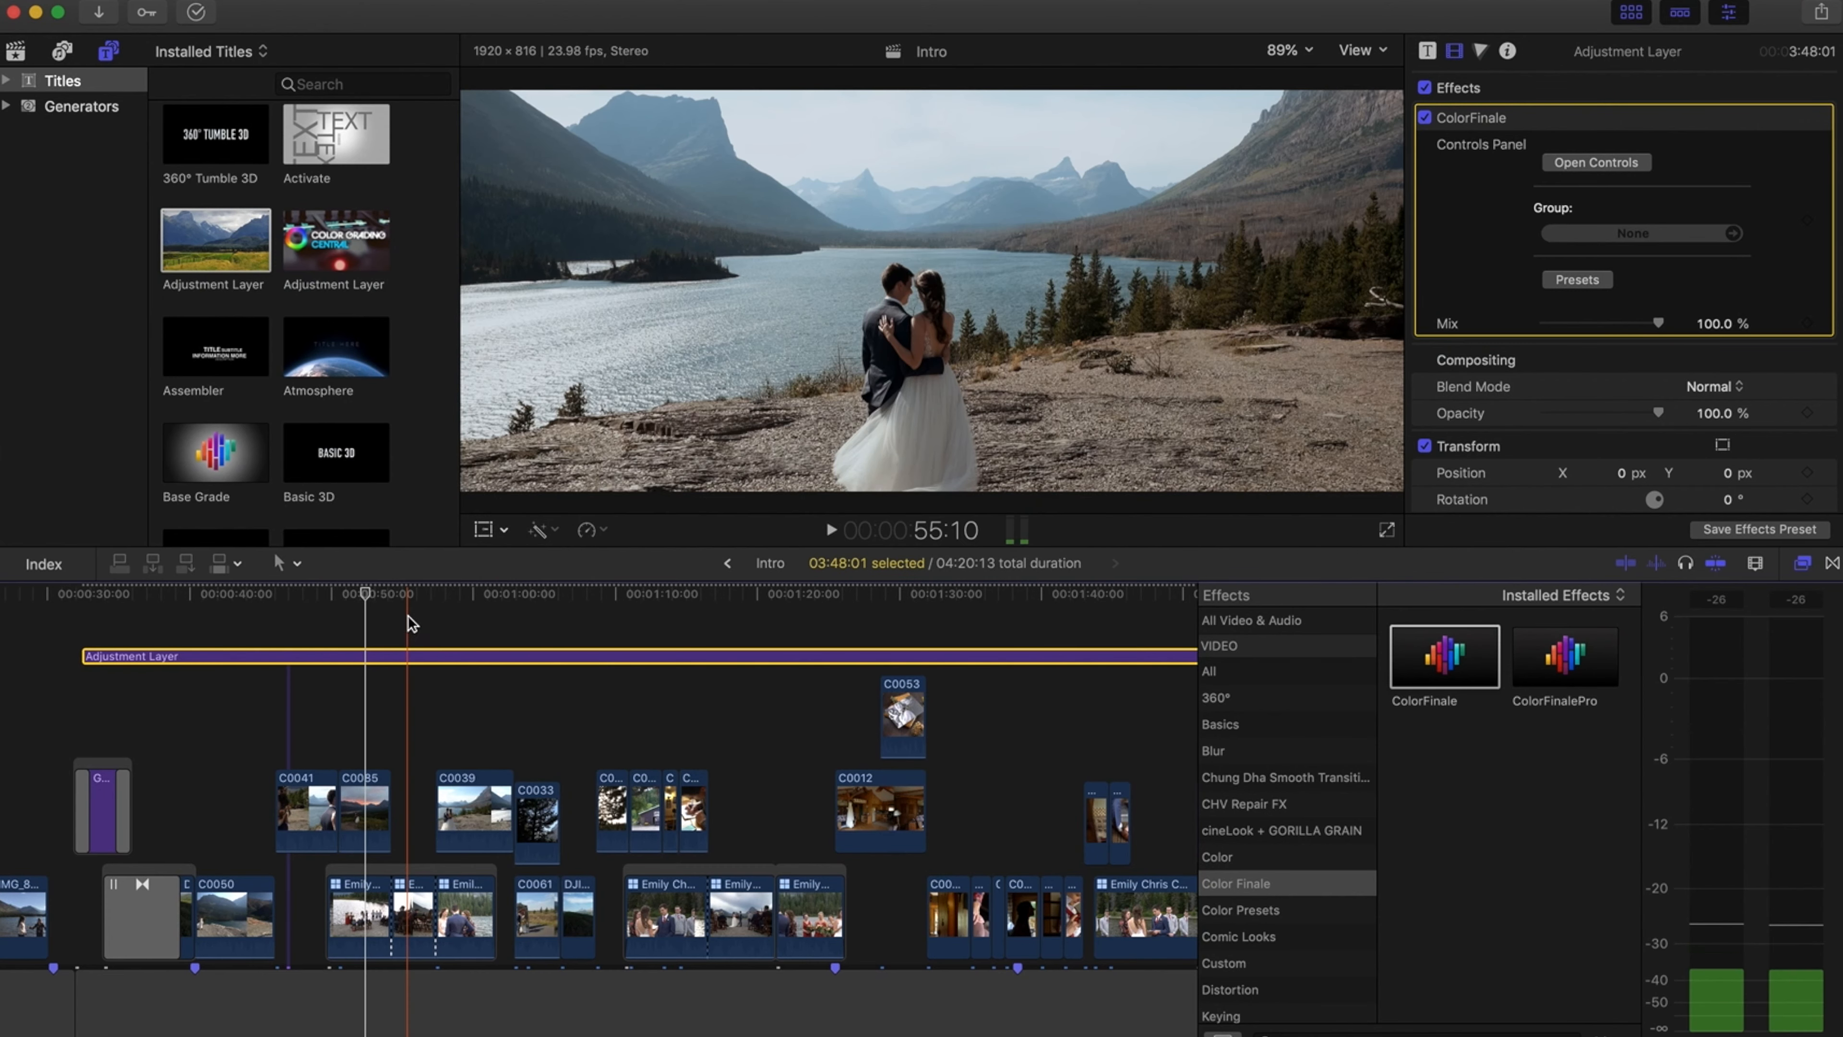
On the lakeside clip, reopen the adjustment layer's ColorFinale controls, compare Yosemite against Austin, keep Austin, and close the window
click(407, 595)
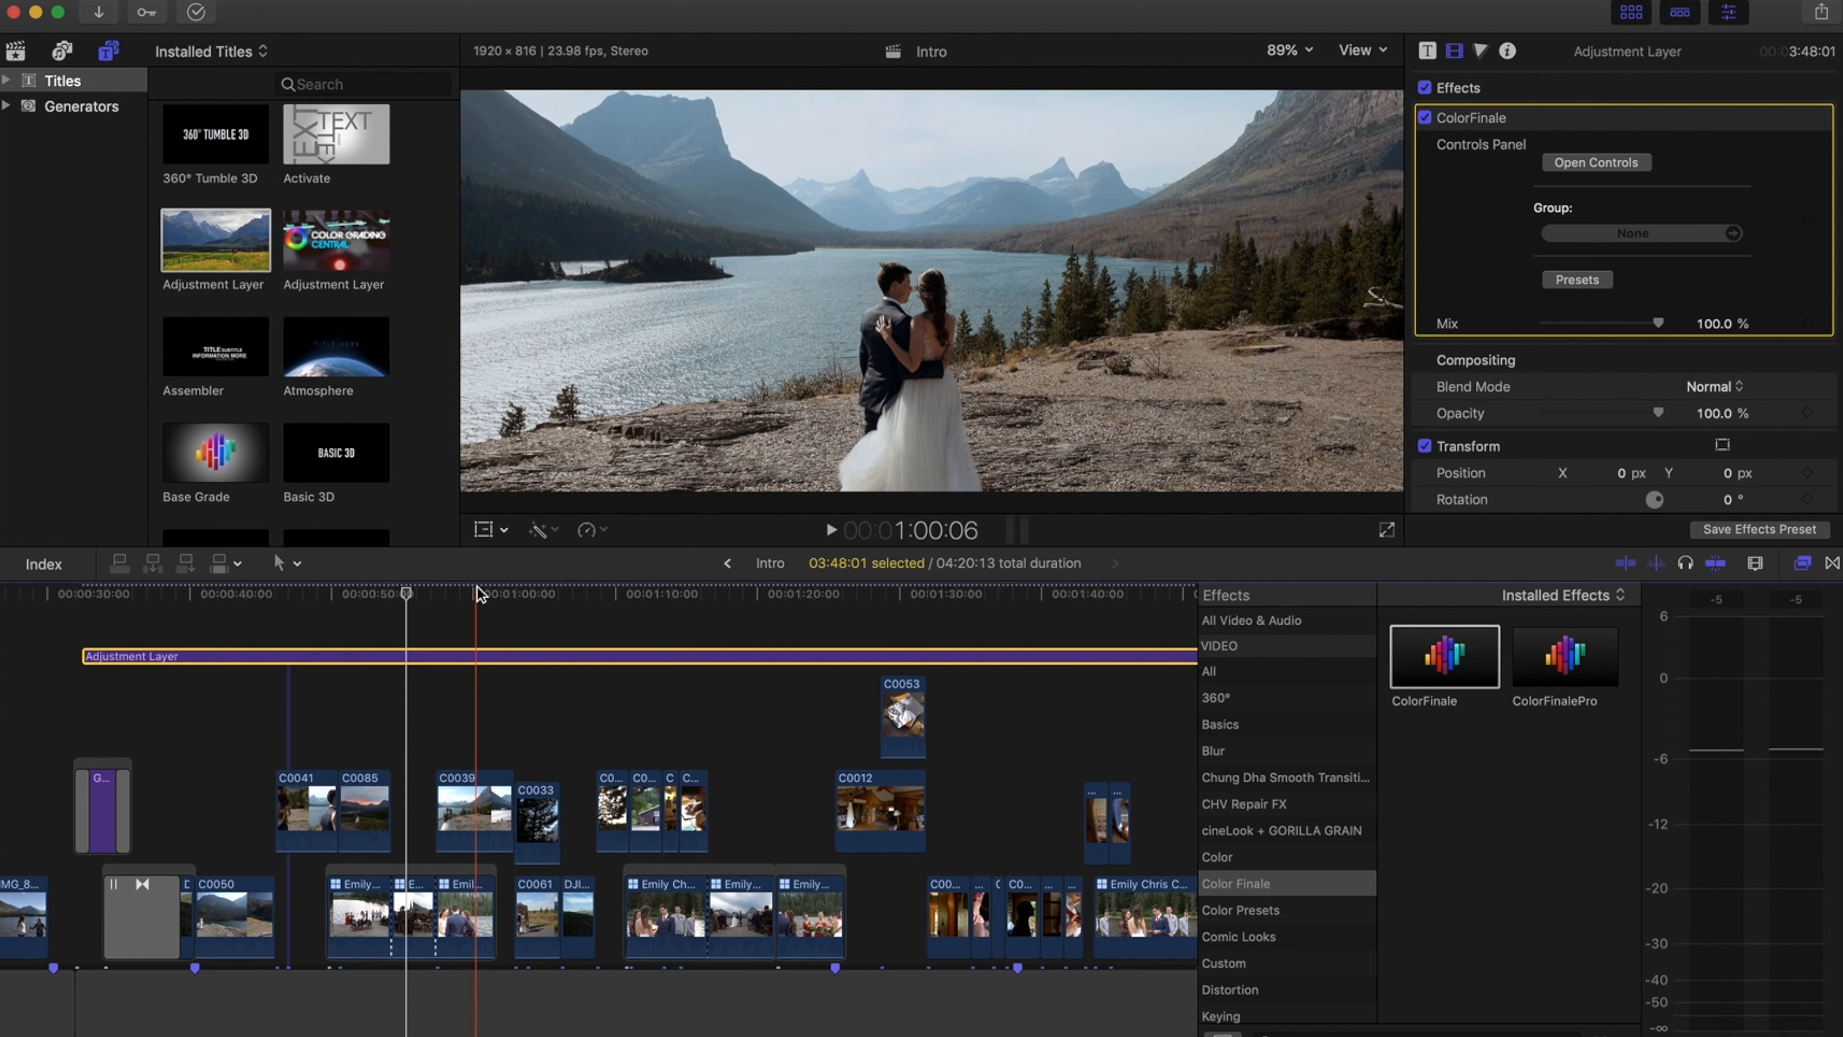
click(477, 591)
click(482, 824)
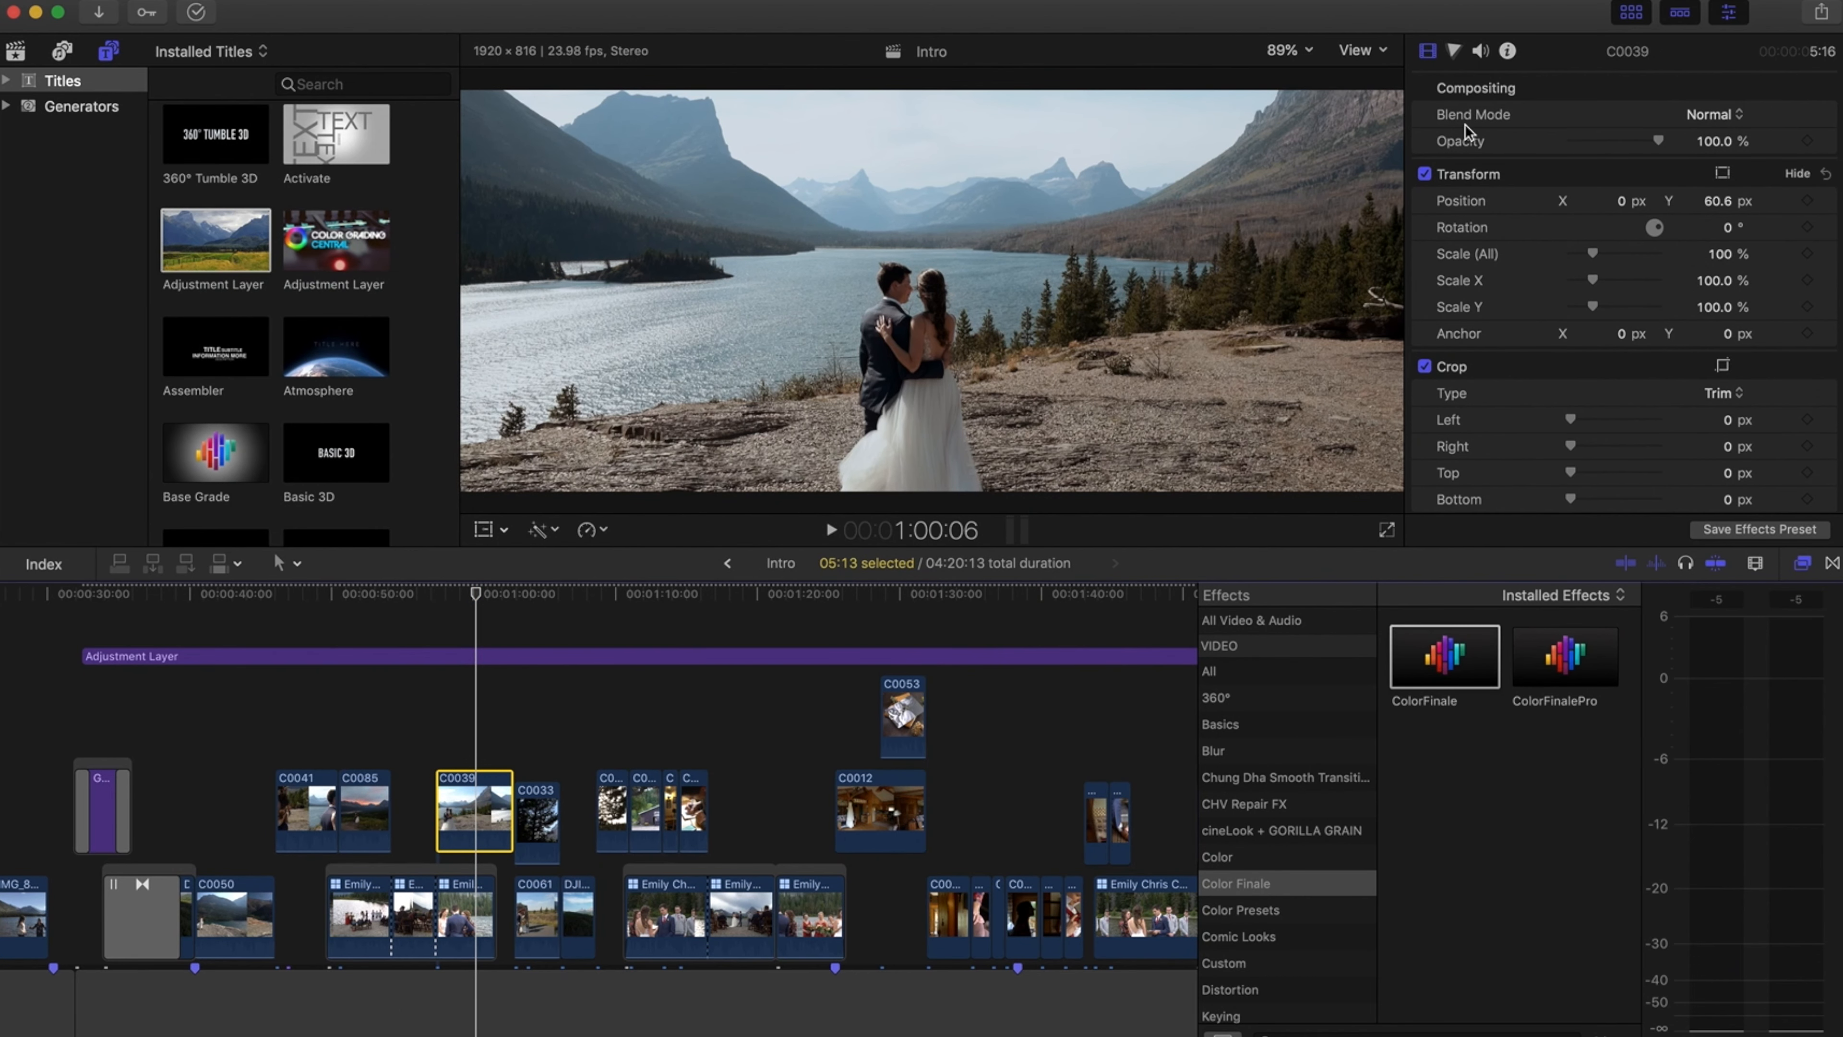
click(707, 656)
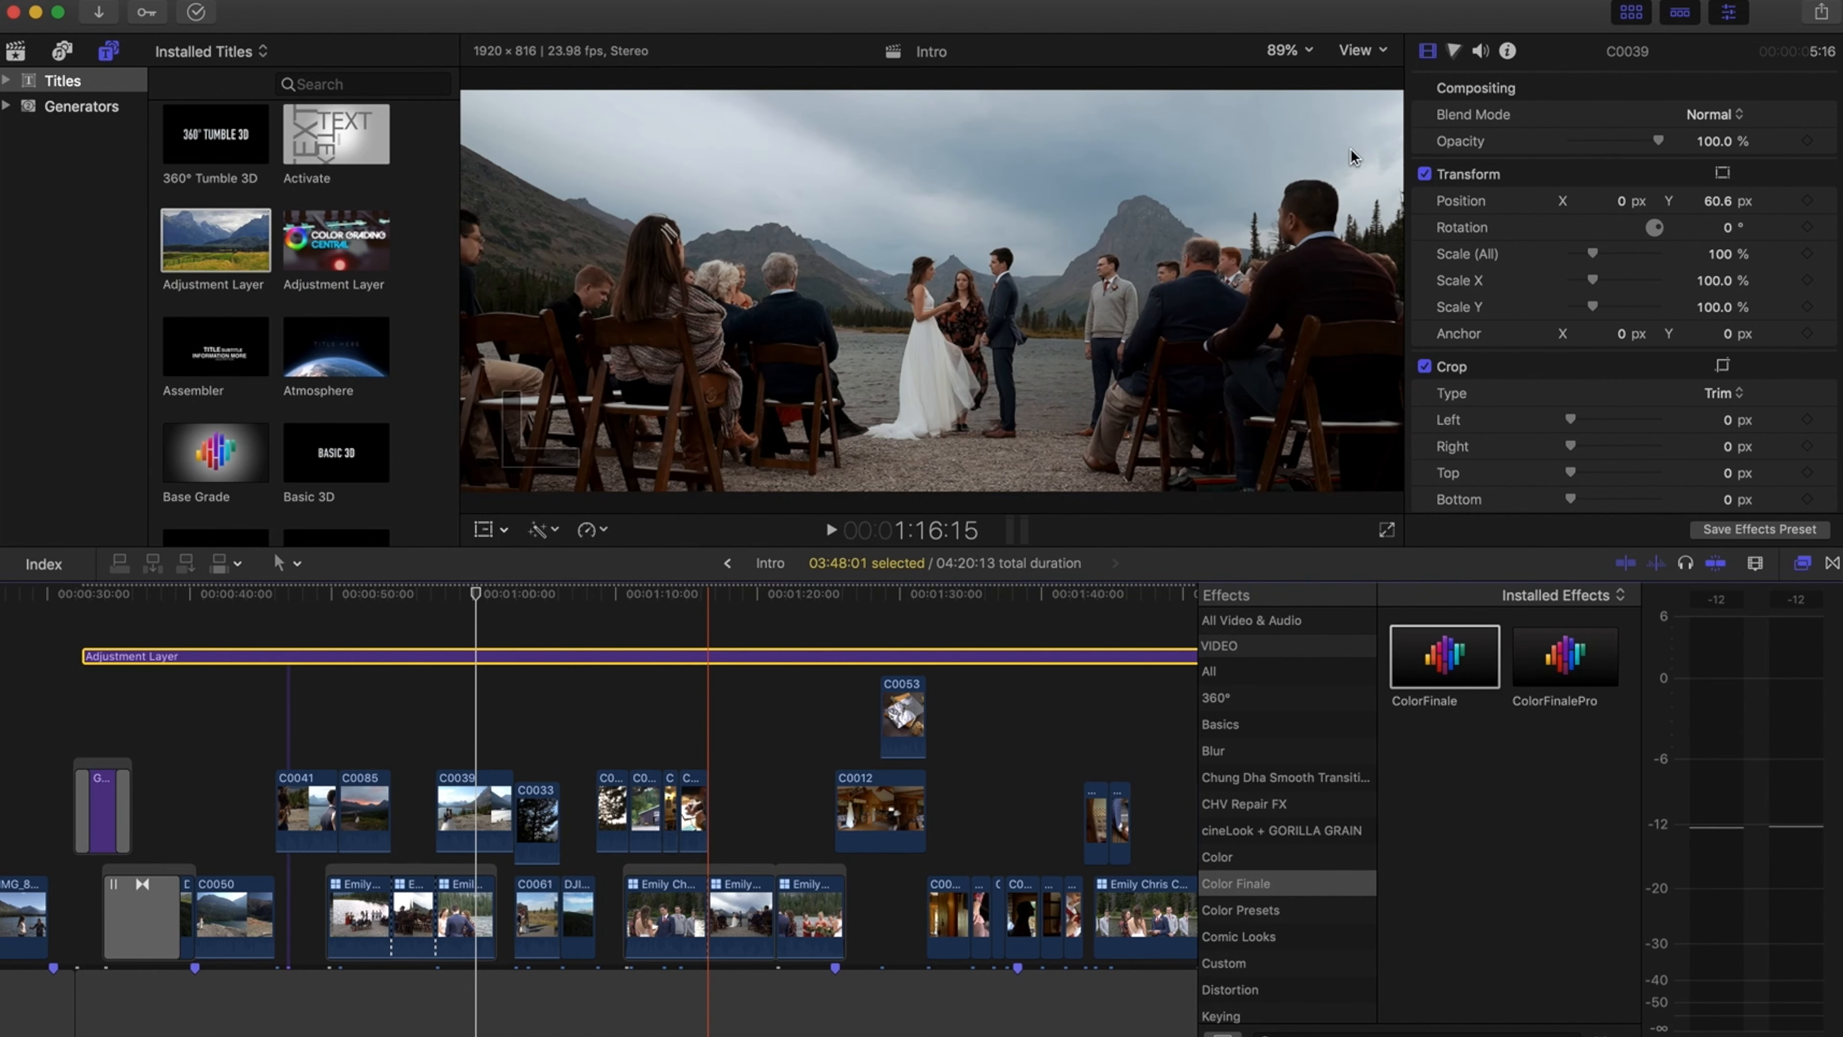
click(1584, 173)
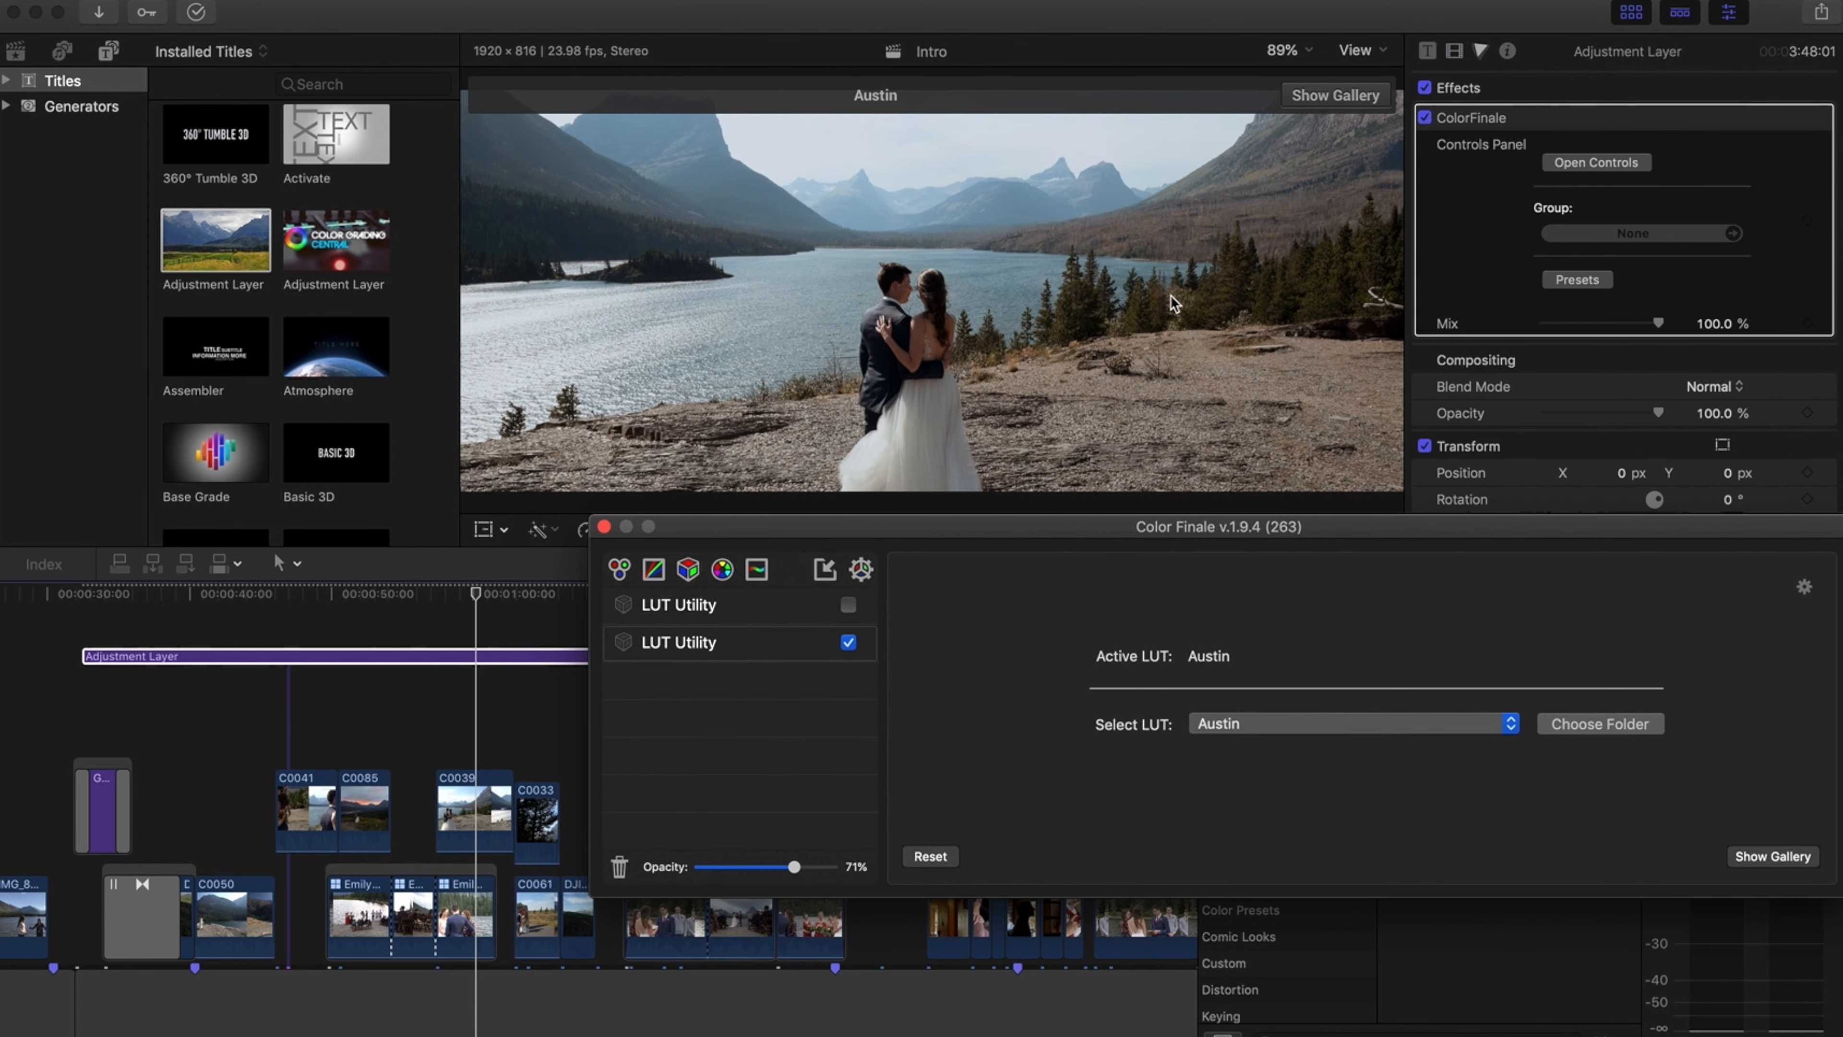
click(1270, 724)
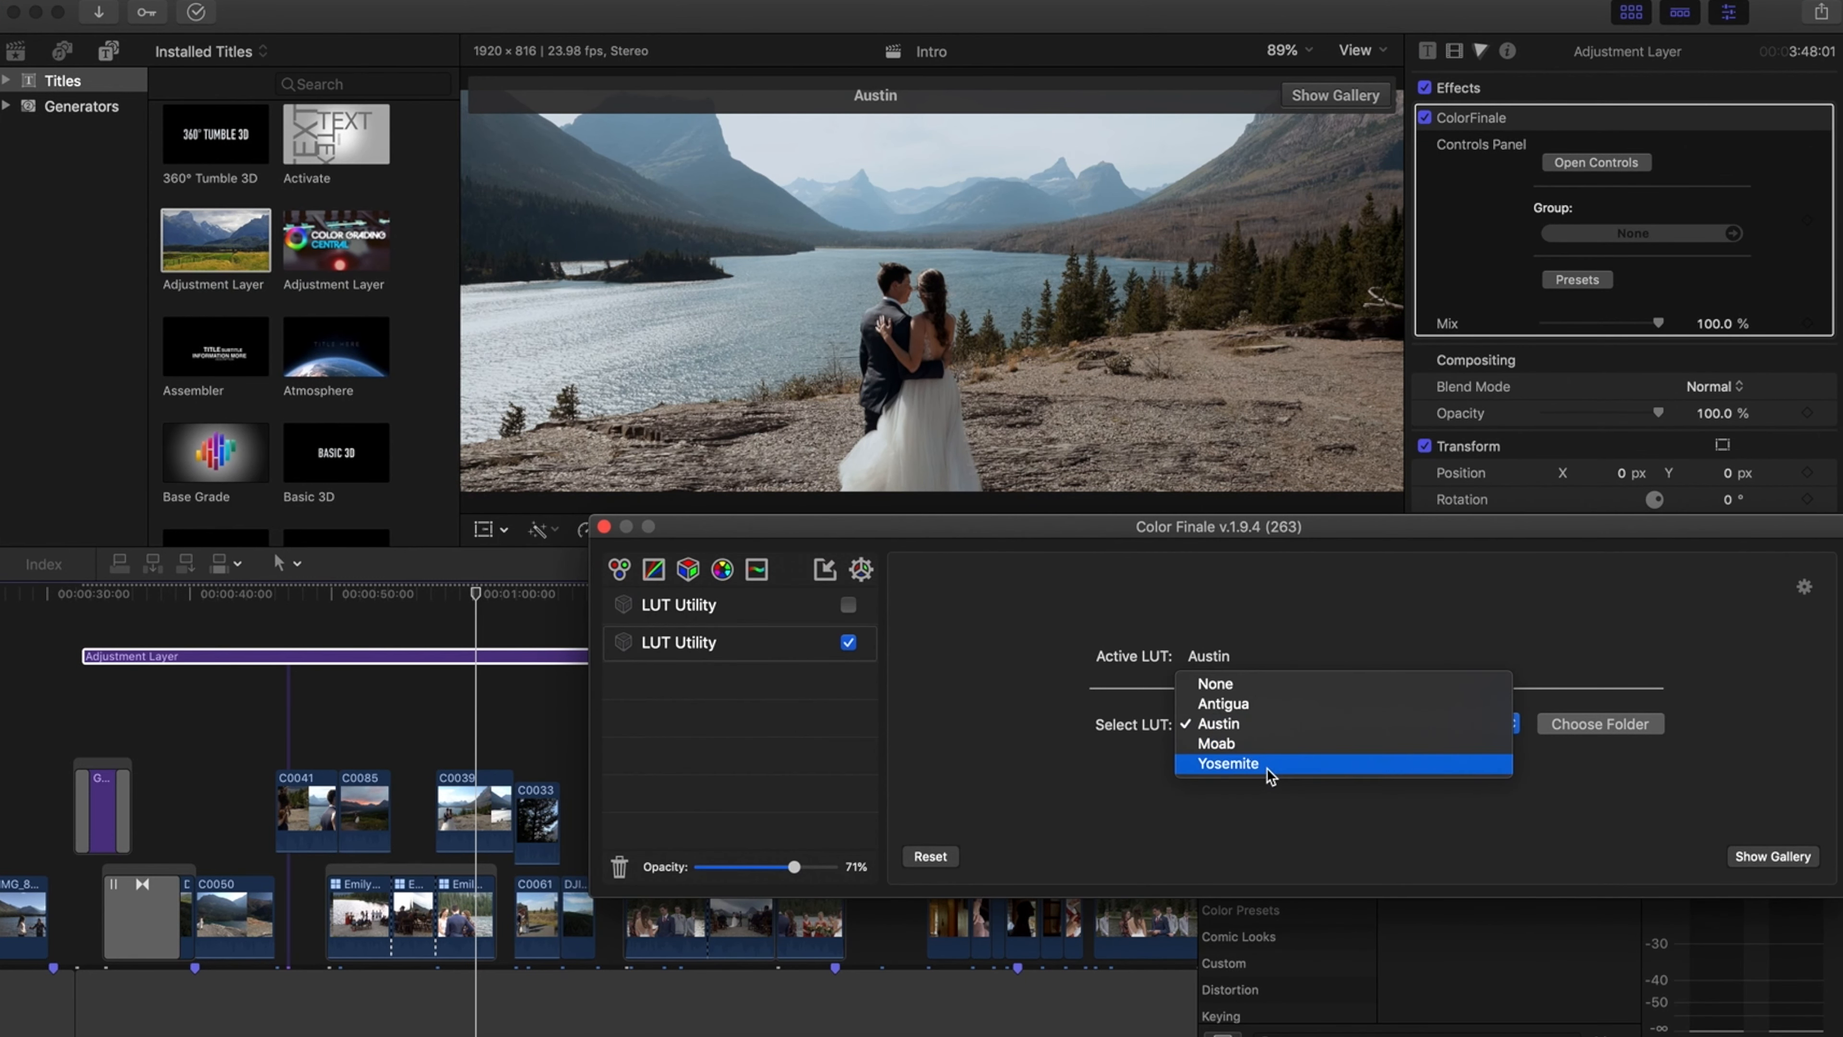
click(1271, 763)
click(1263, 724)
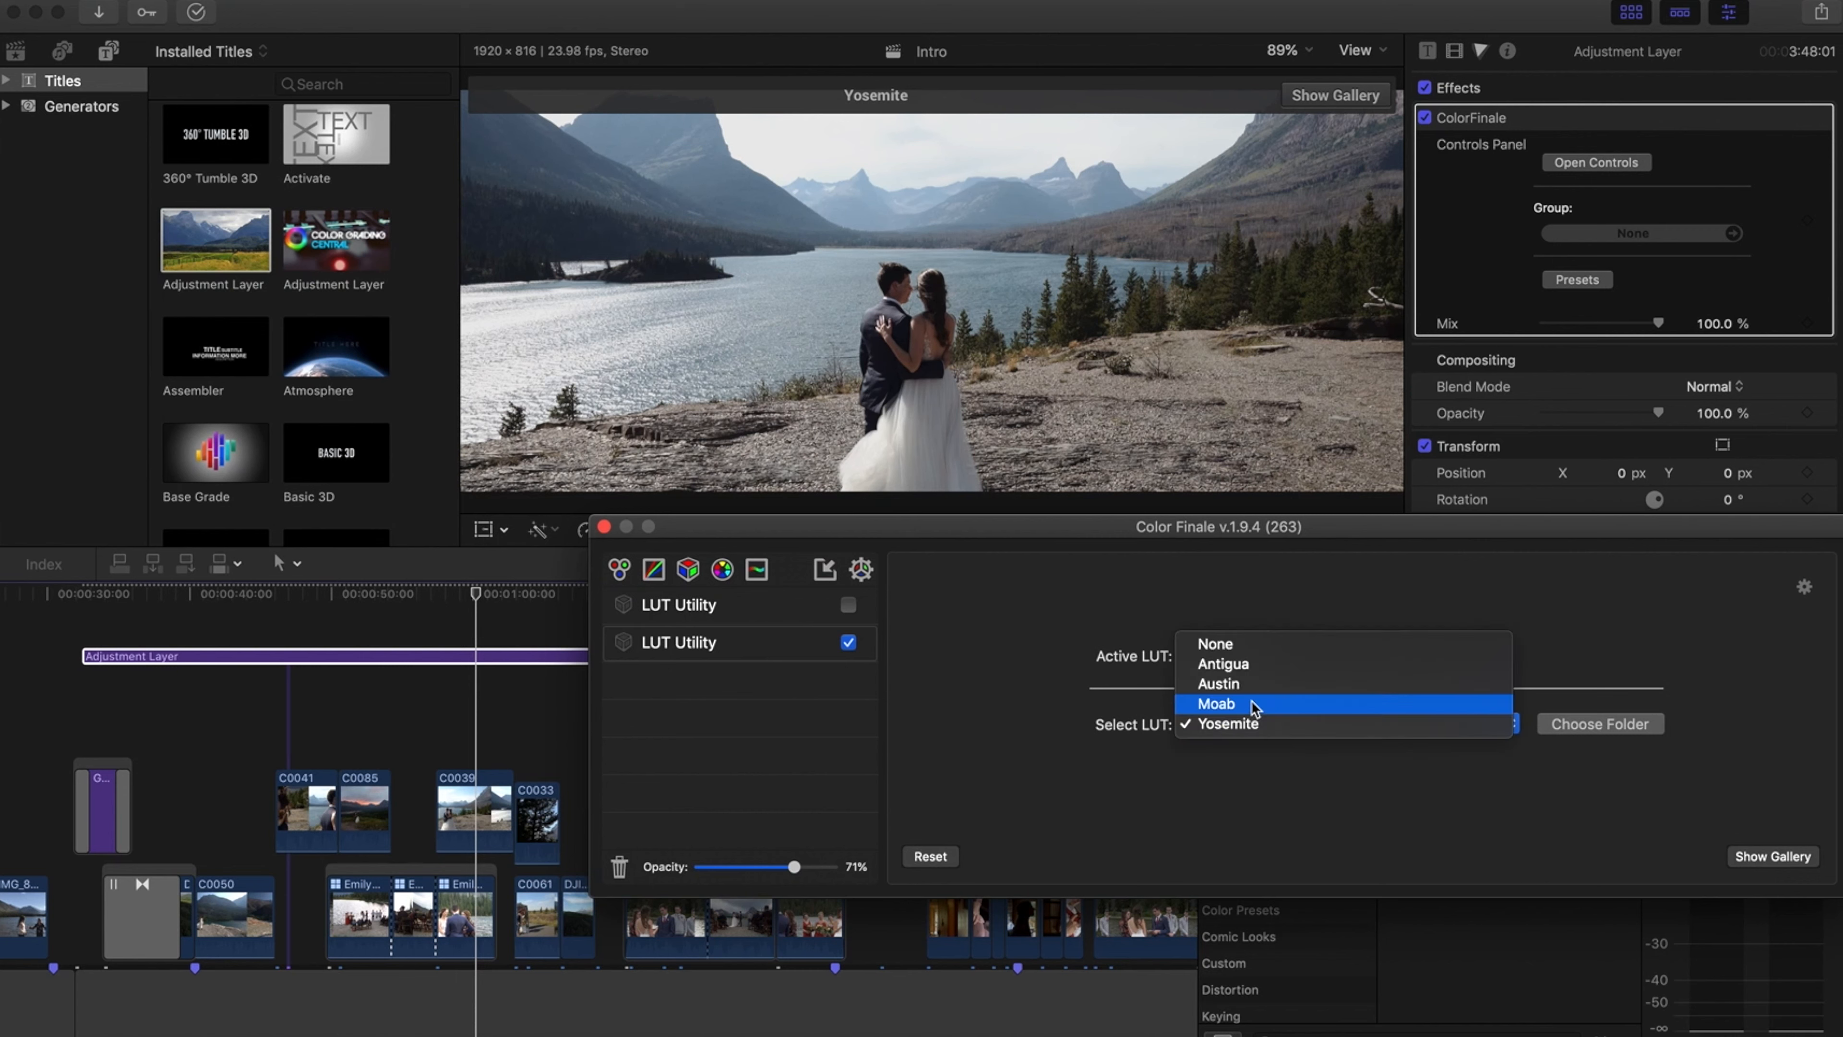
click(1246, 685)
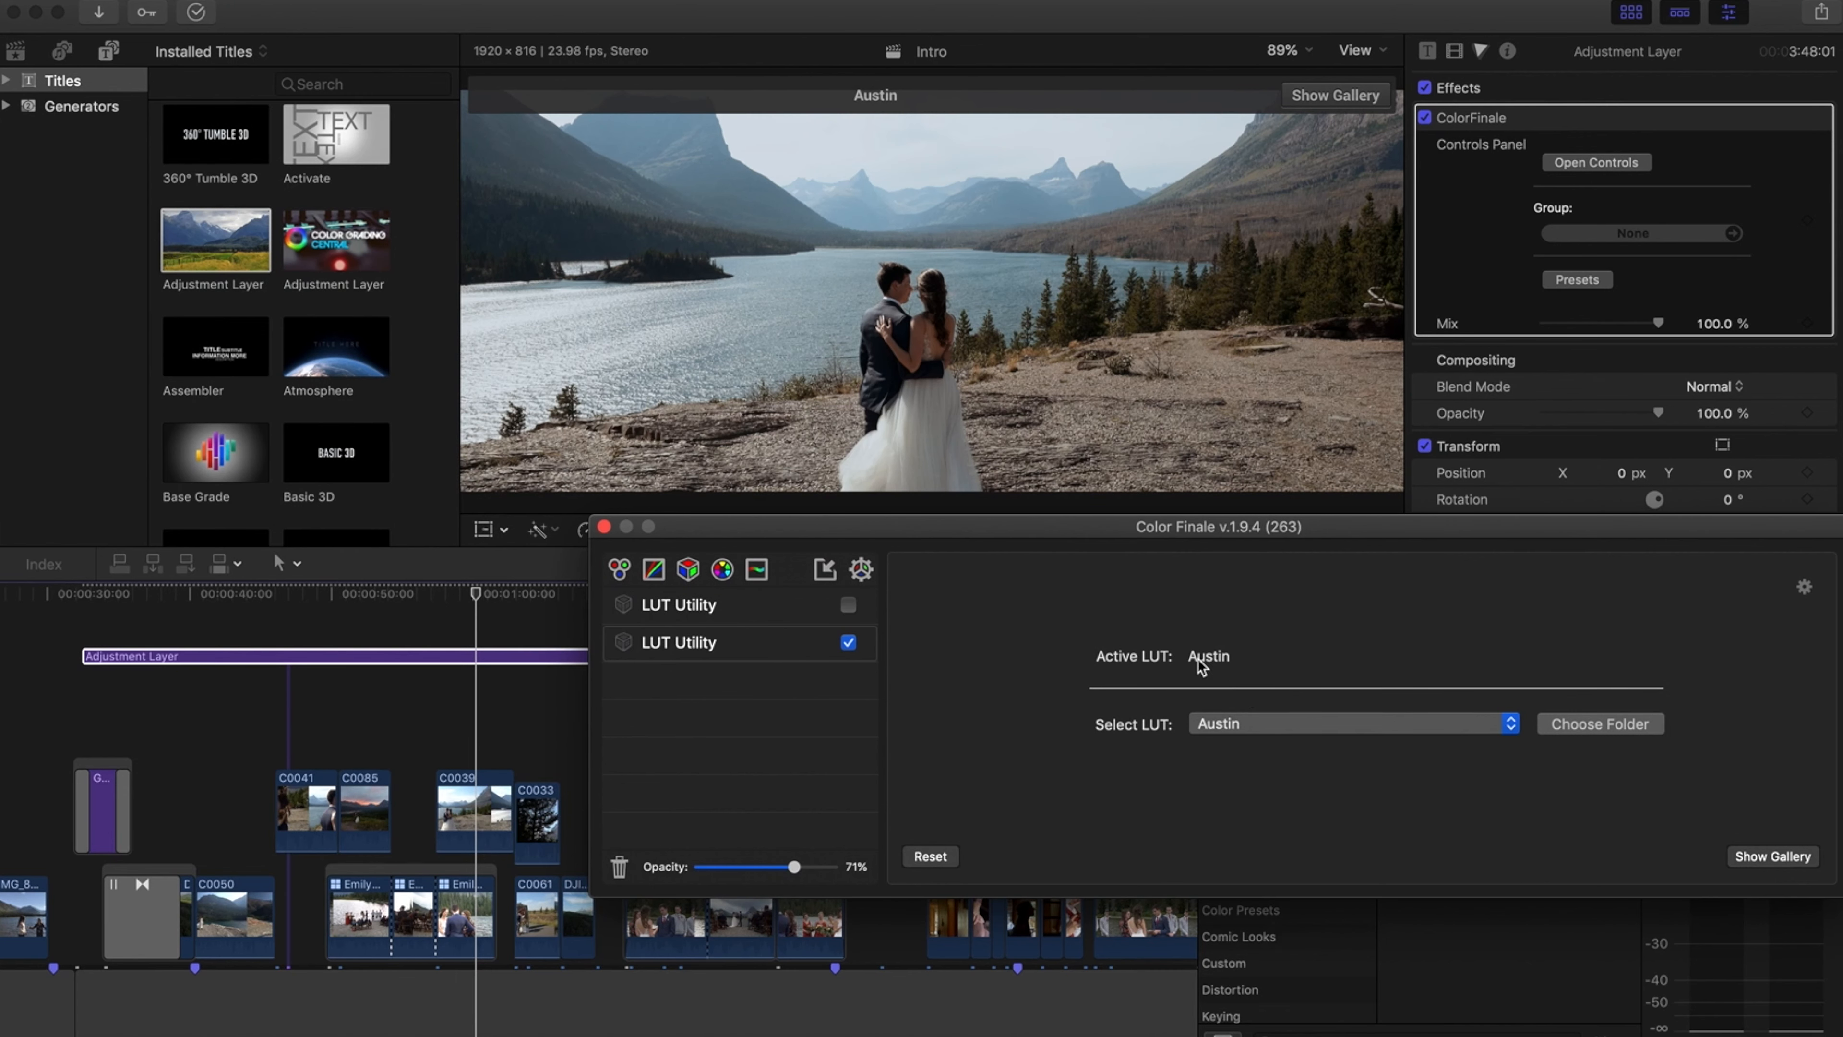
mouse_move(794, 867)
mouse_down()
mouse_move(856, 871)
mouse_move(801, 868)
mouse_up()
drag(801, 869, 799, 868)
click(604, 526)
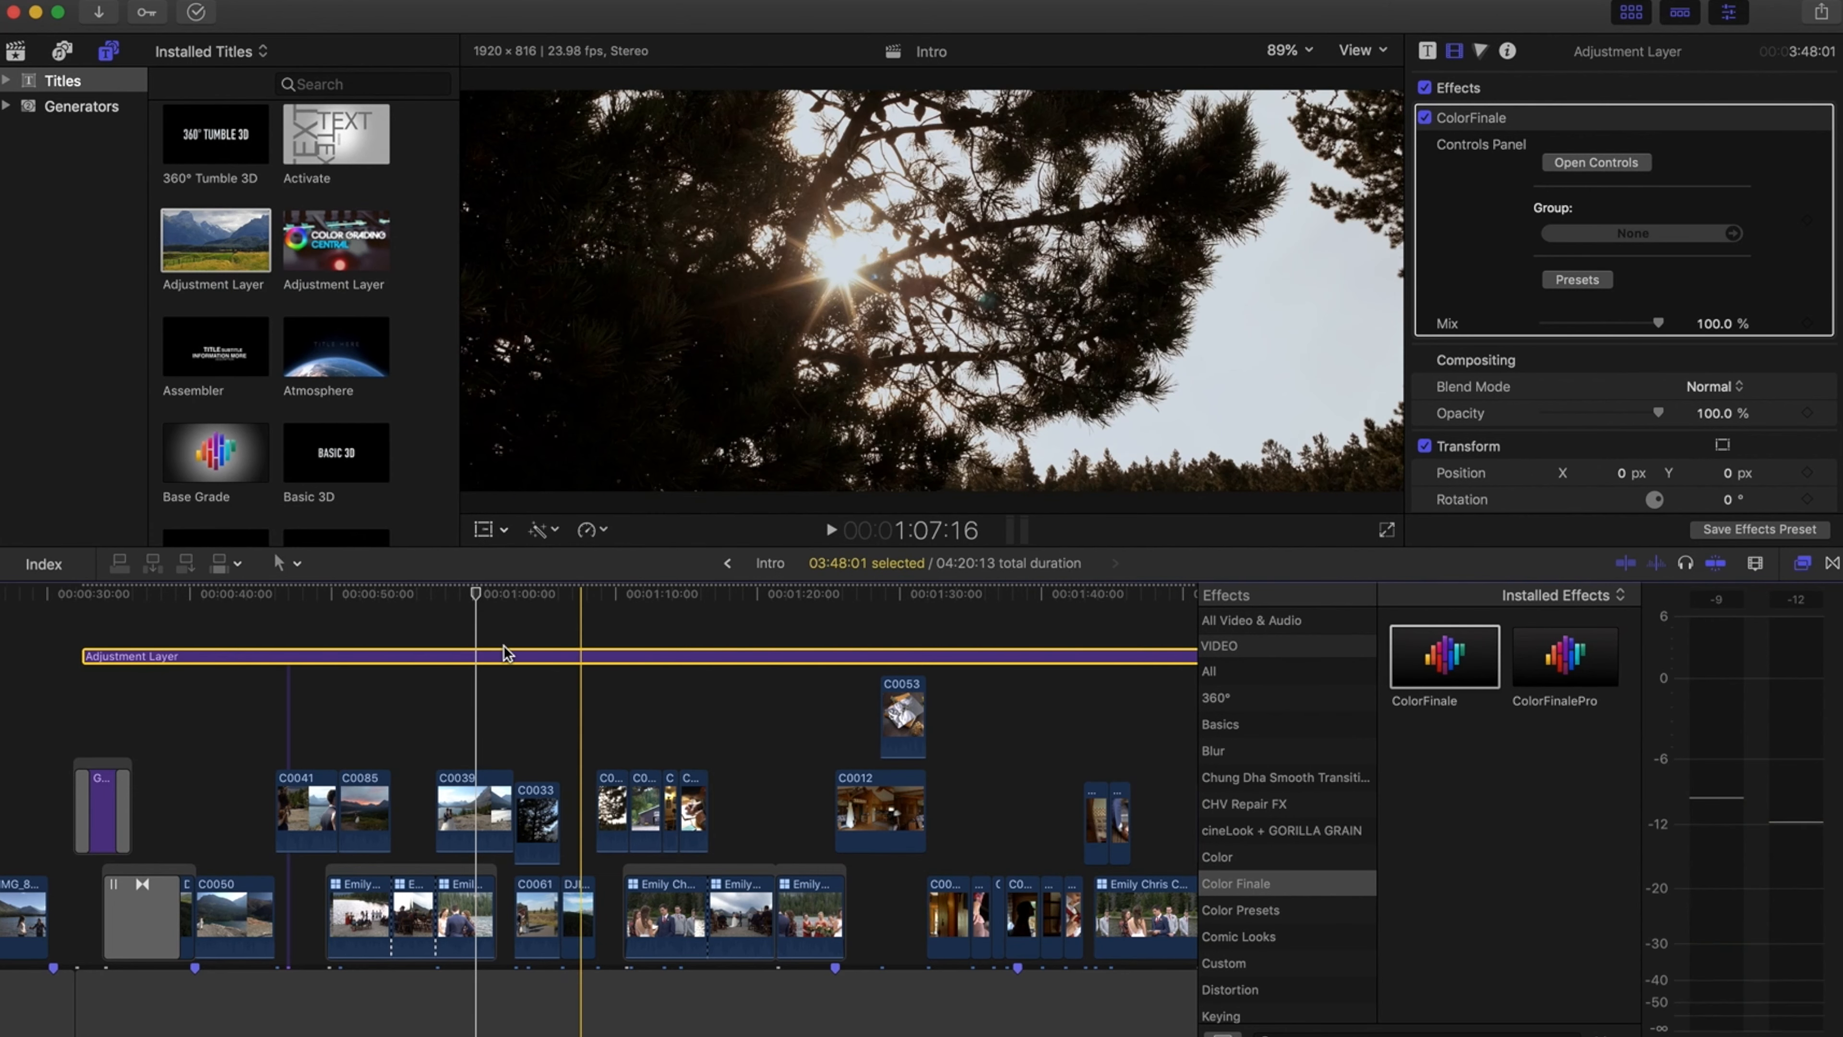
Scrub through the clips across the timeline to review the LUT grade
key(s)
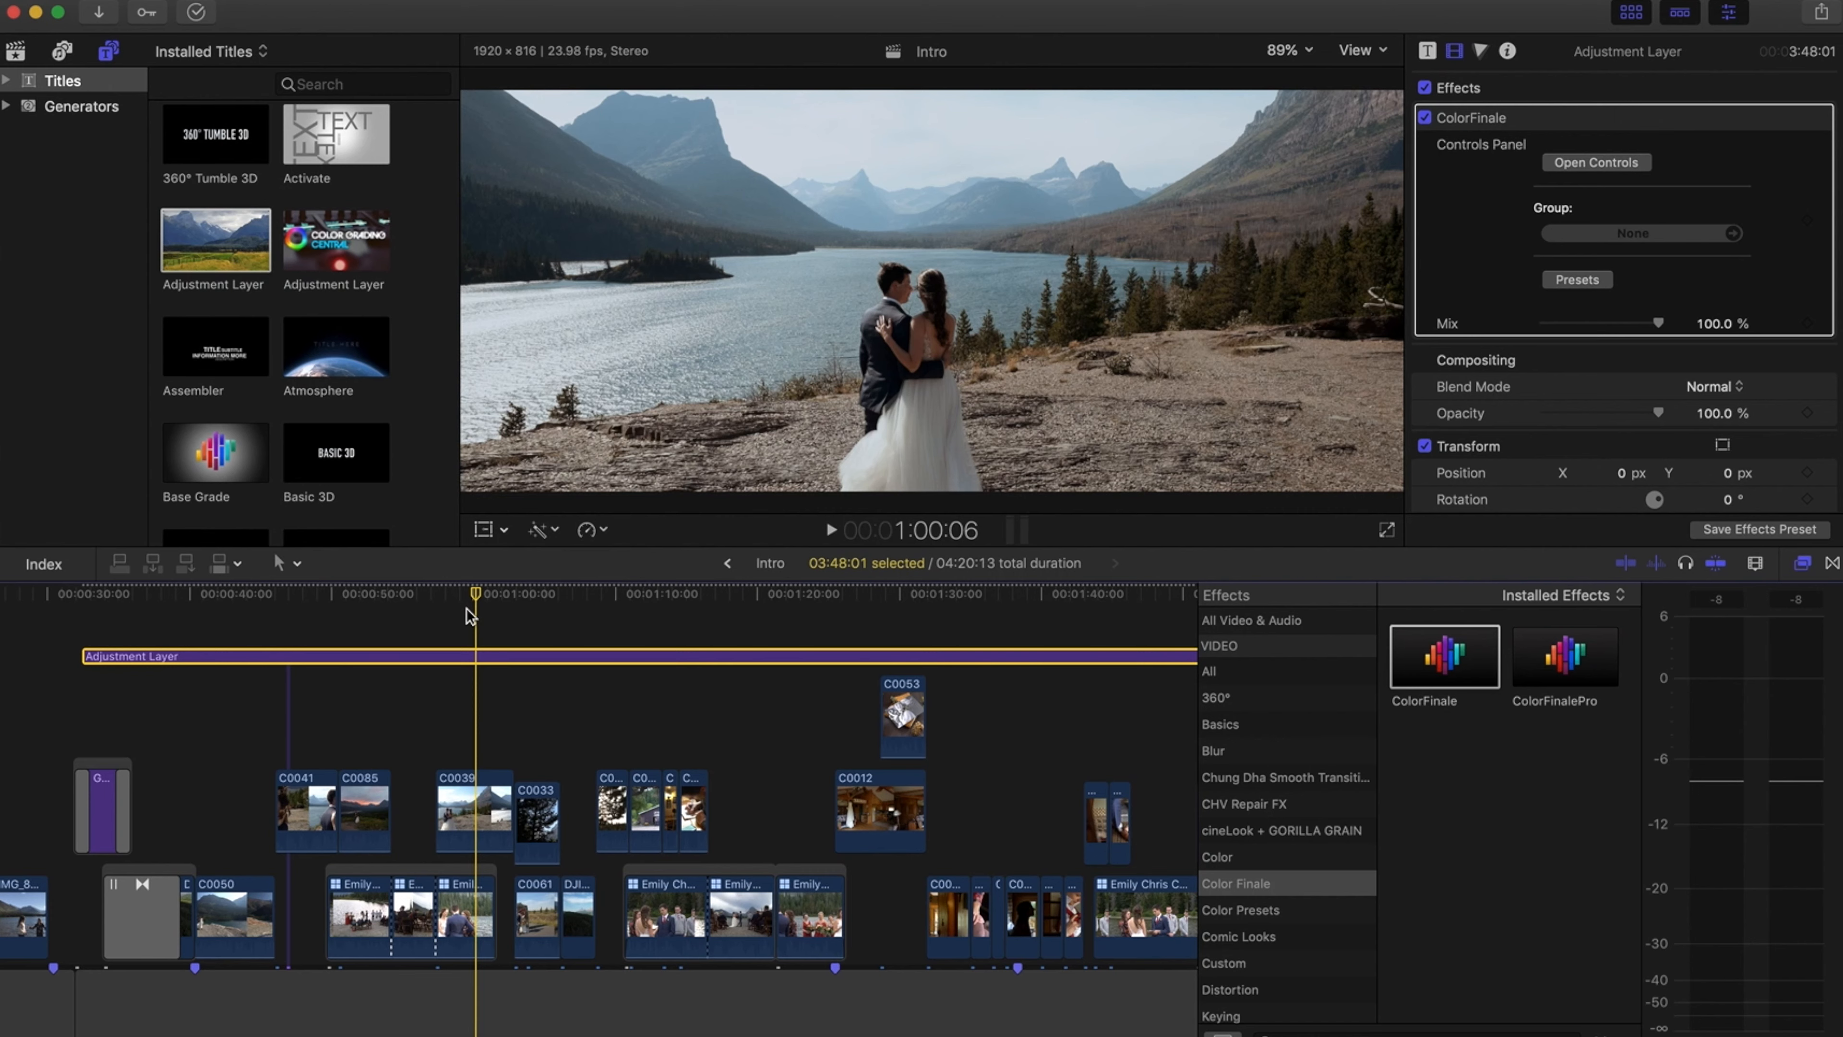
drag(483, 594, 555, 599)
scroll(558, 600, right, 5)
click(659, 664)
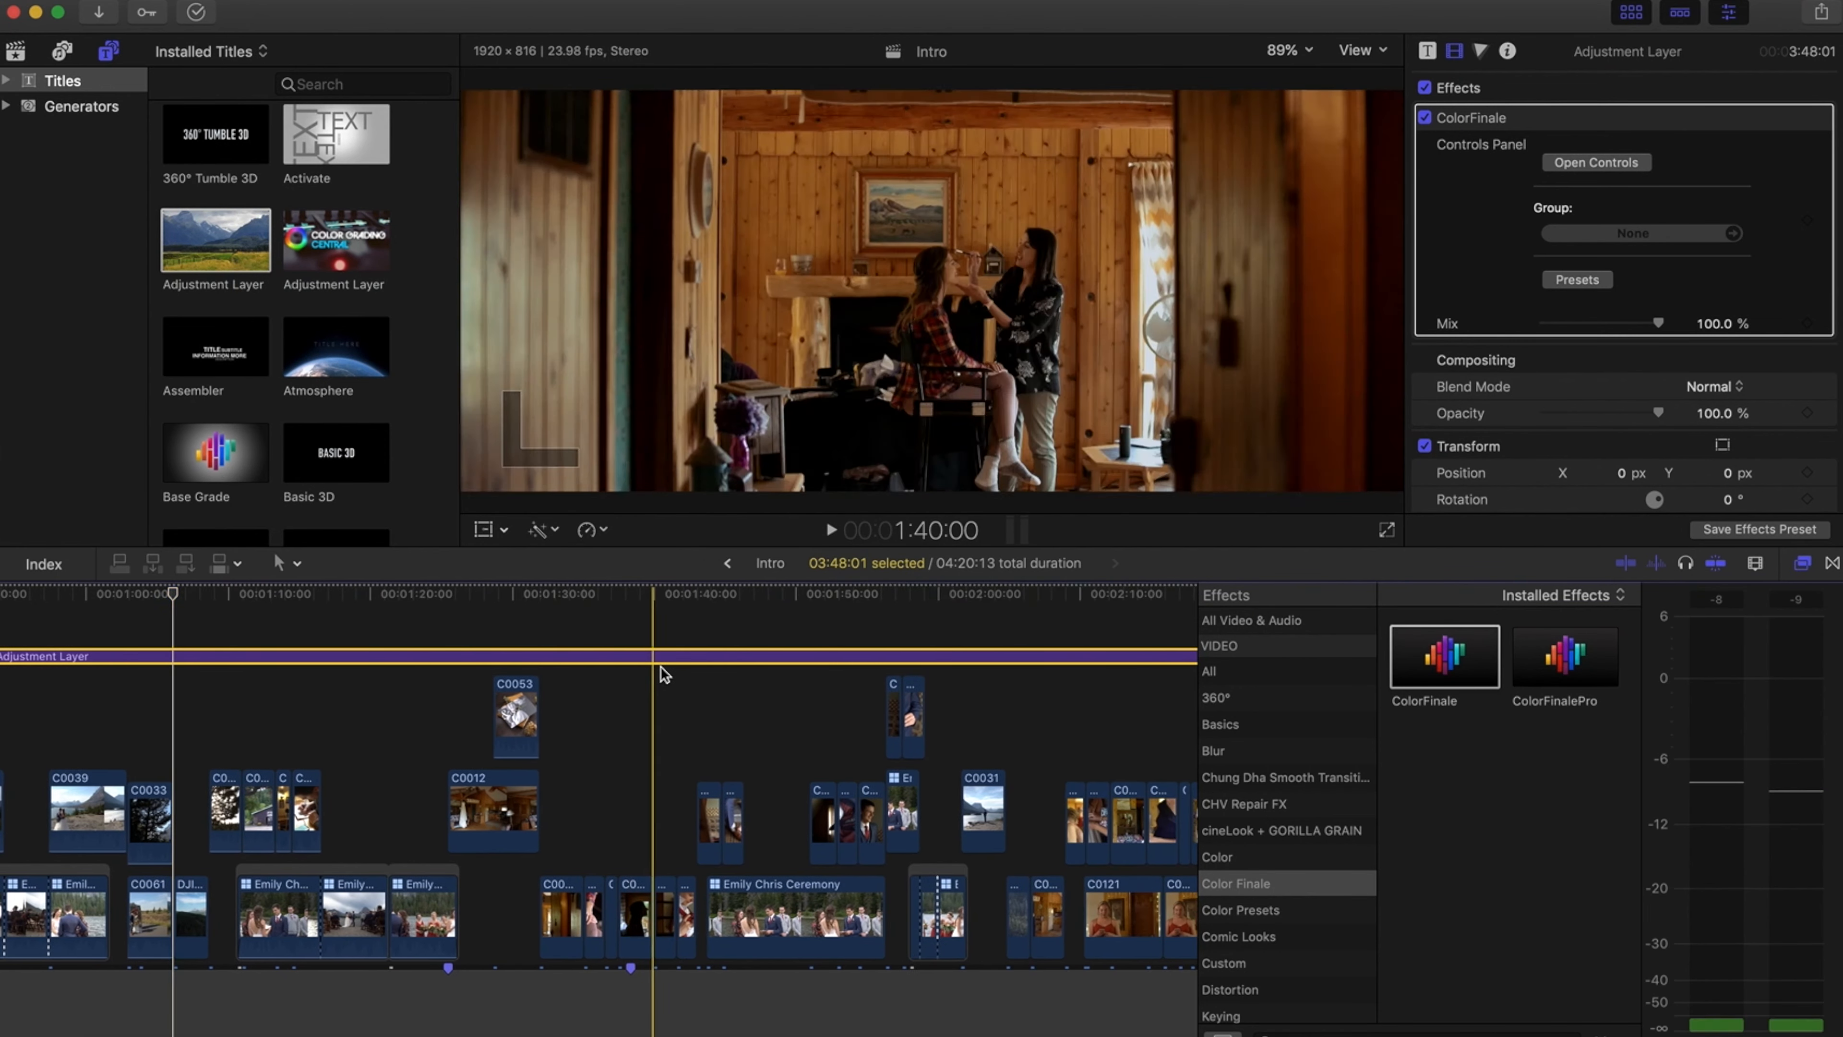
scroll(661, 666, right, 10)
scroll(664, 674, right, 5)
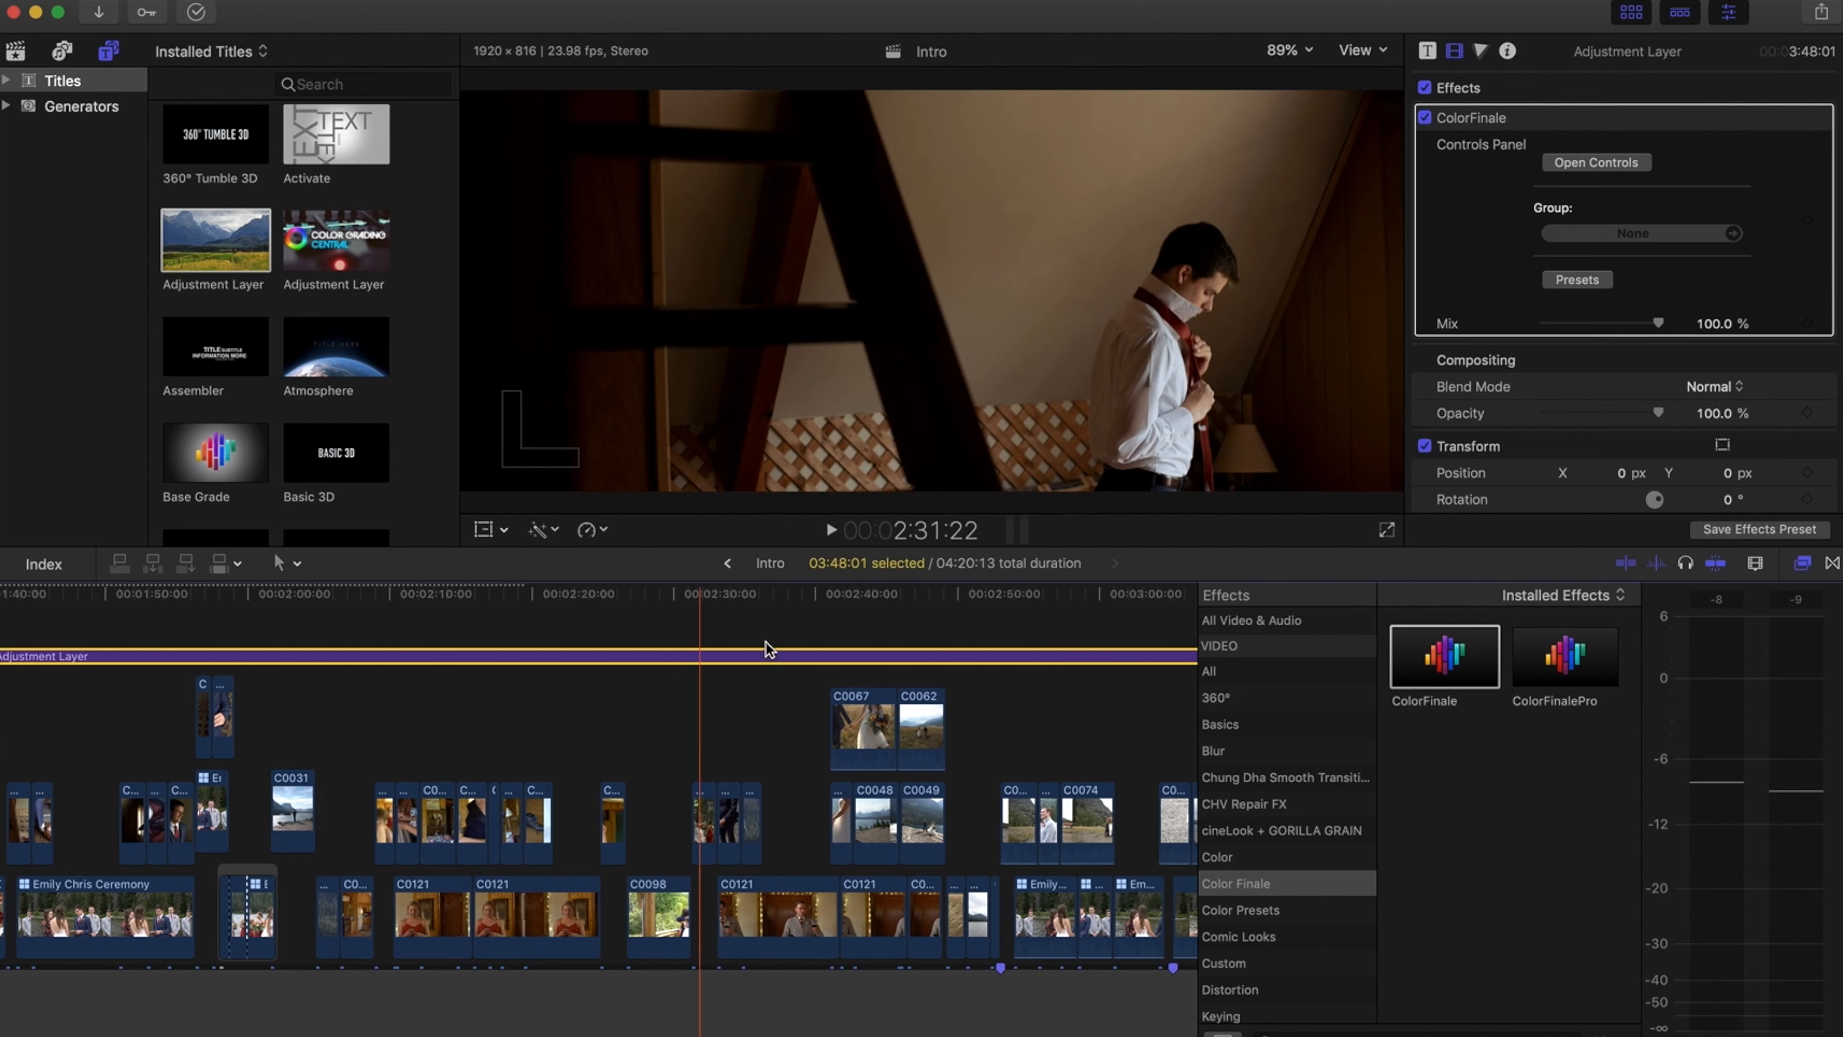
click(852, 593)
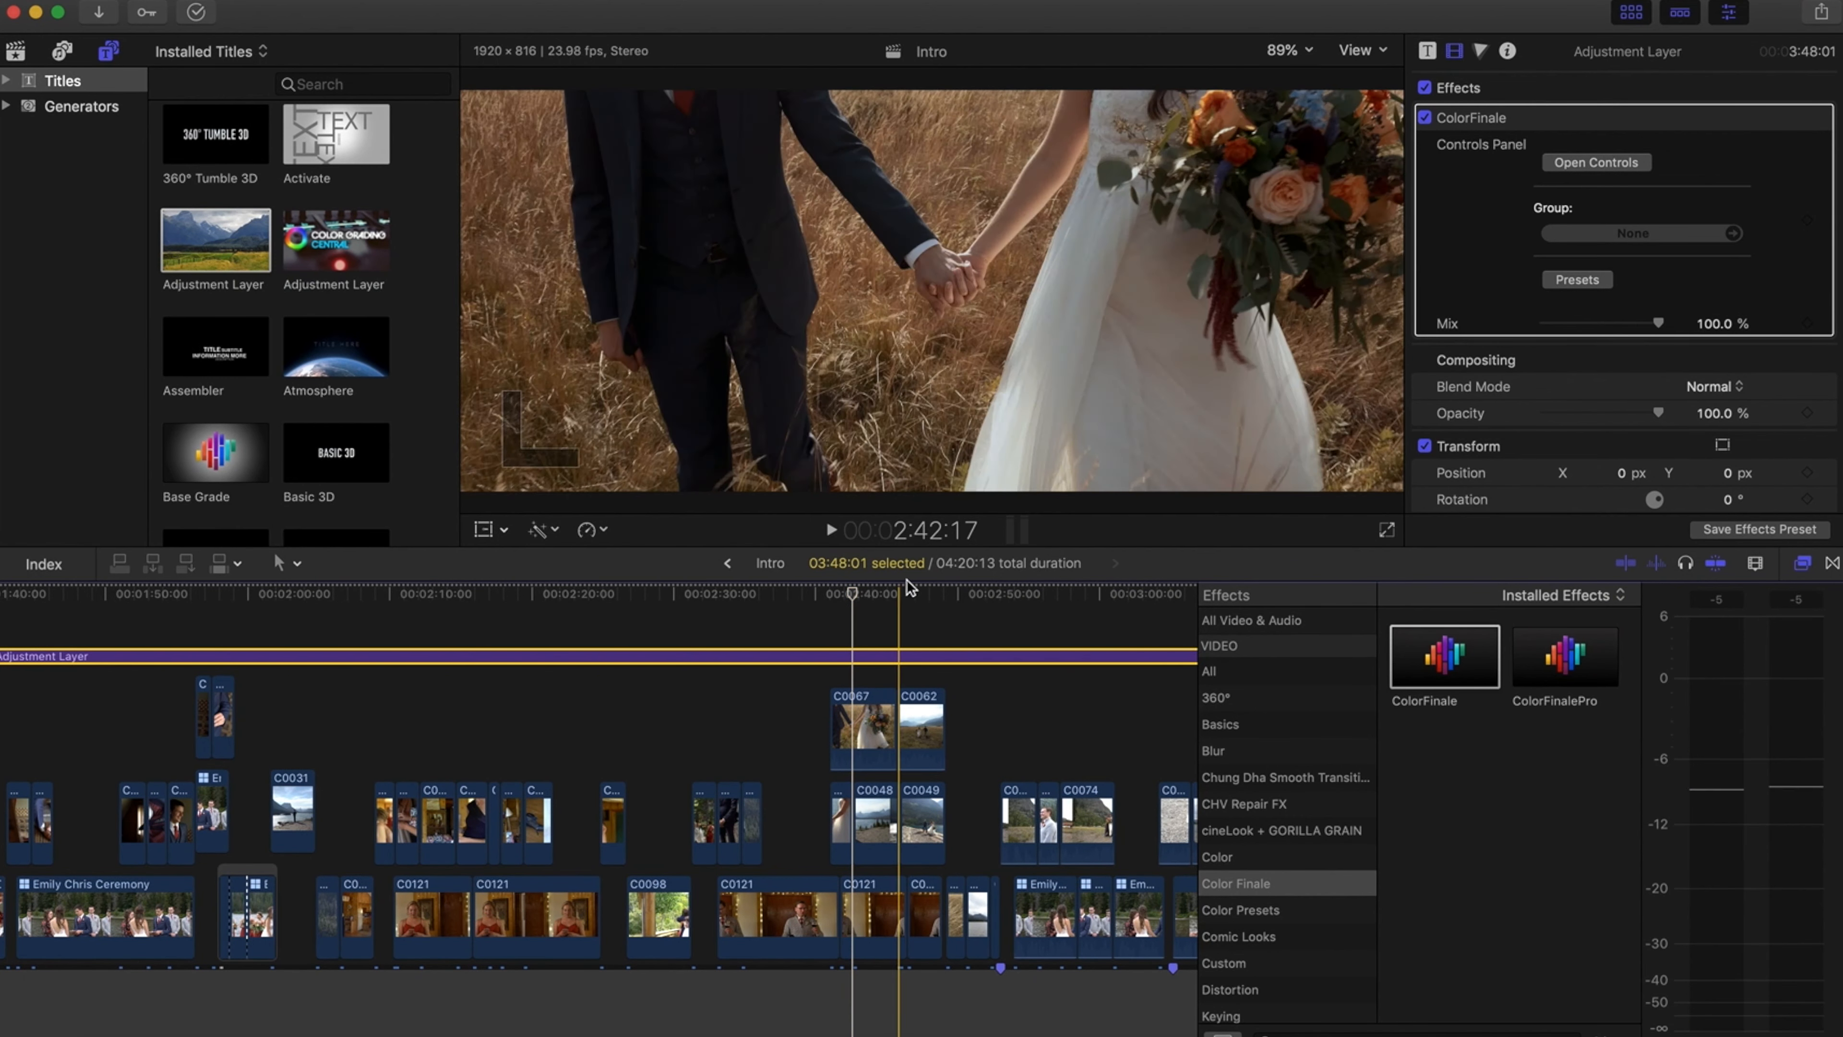
click(924, 590)
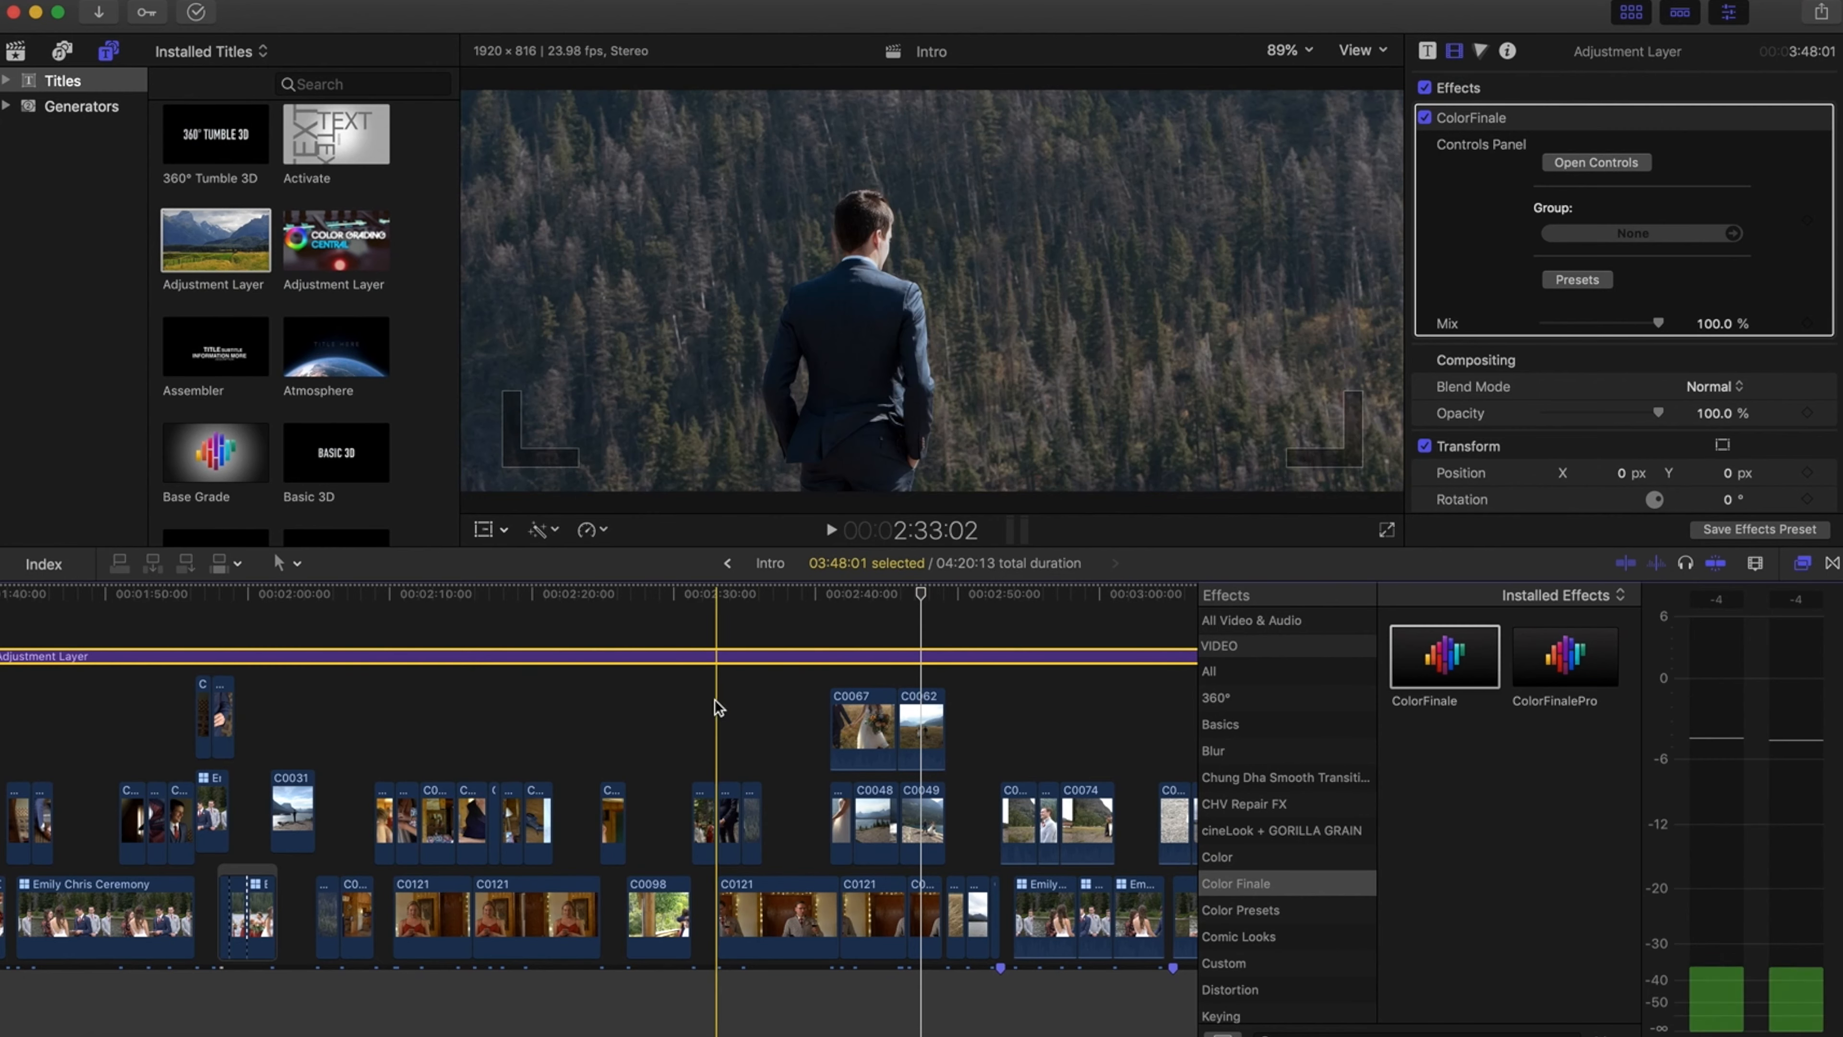
scroll(639, 722, left, 20)
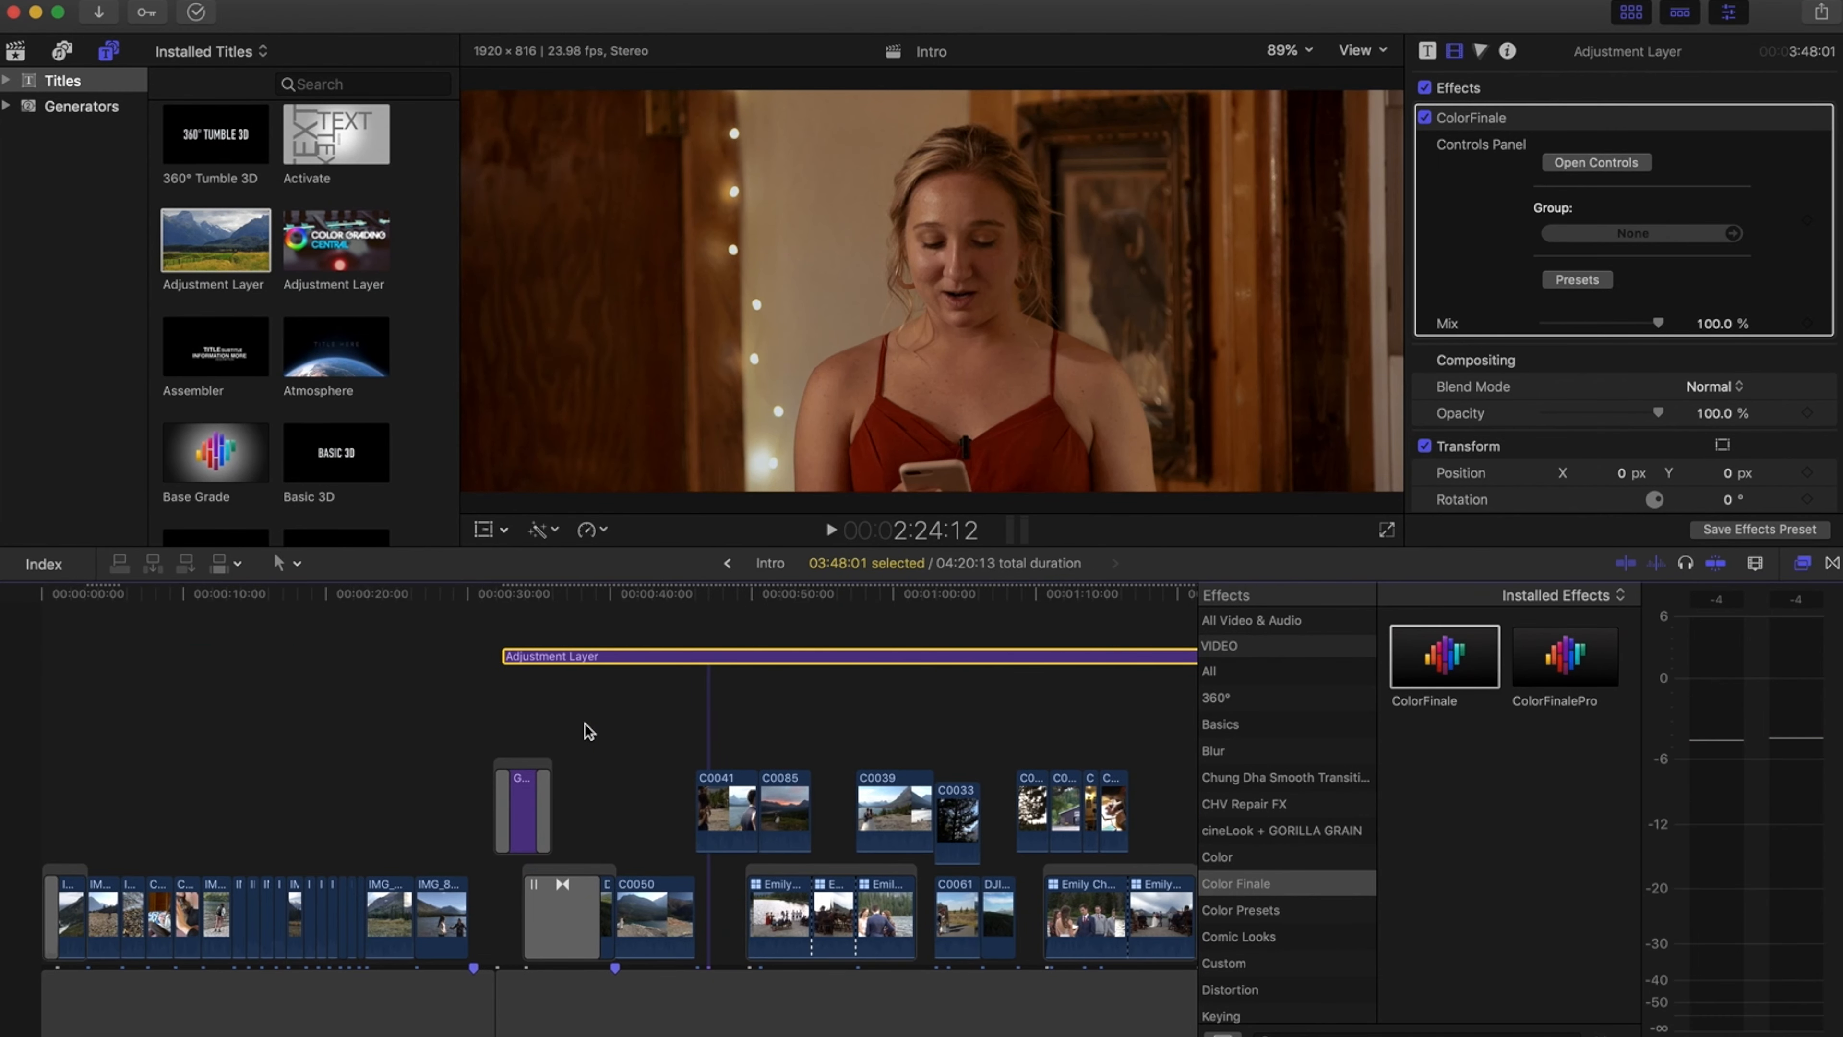
drag(548, 587, 641, 598)
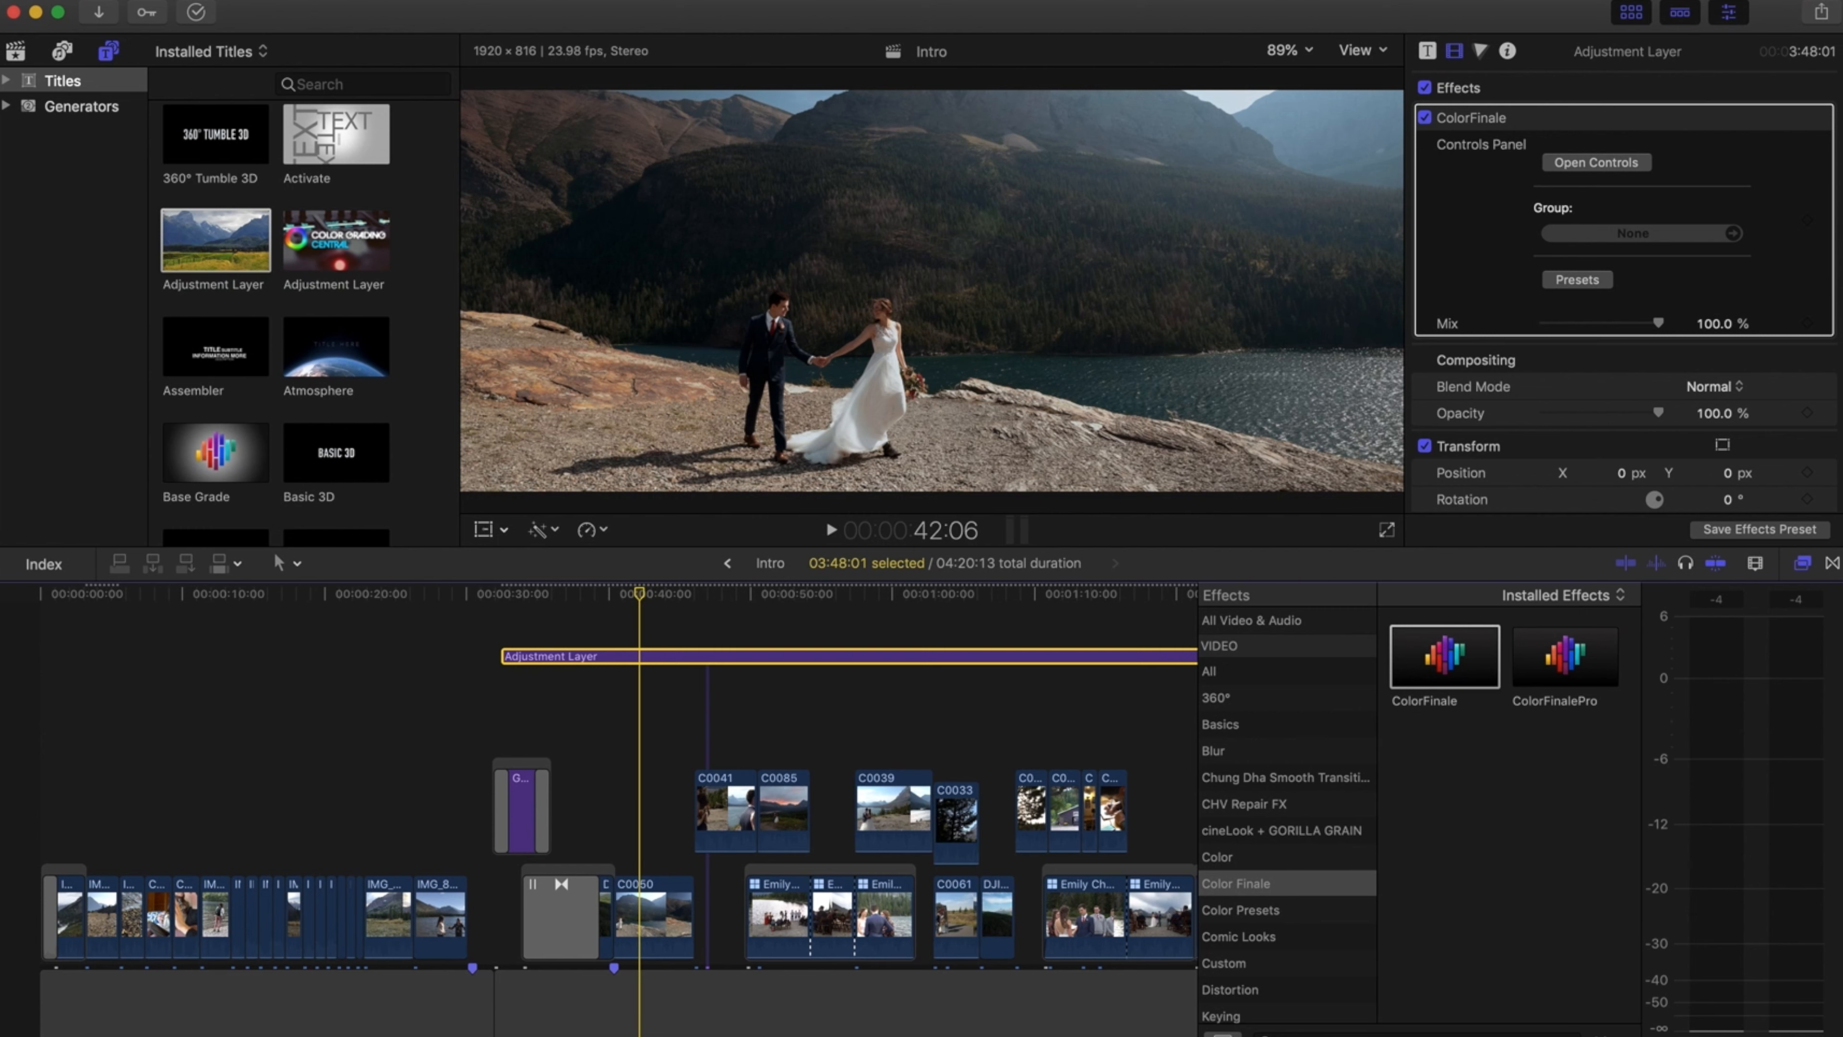
Switch to the Color & Effects workspace and set the video scopes to a two-panel vectorscope and luma layout
click(493, 2)
mouse_move(559, 3)
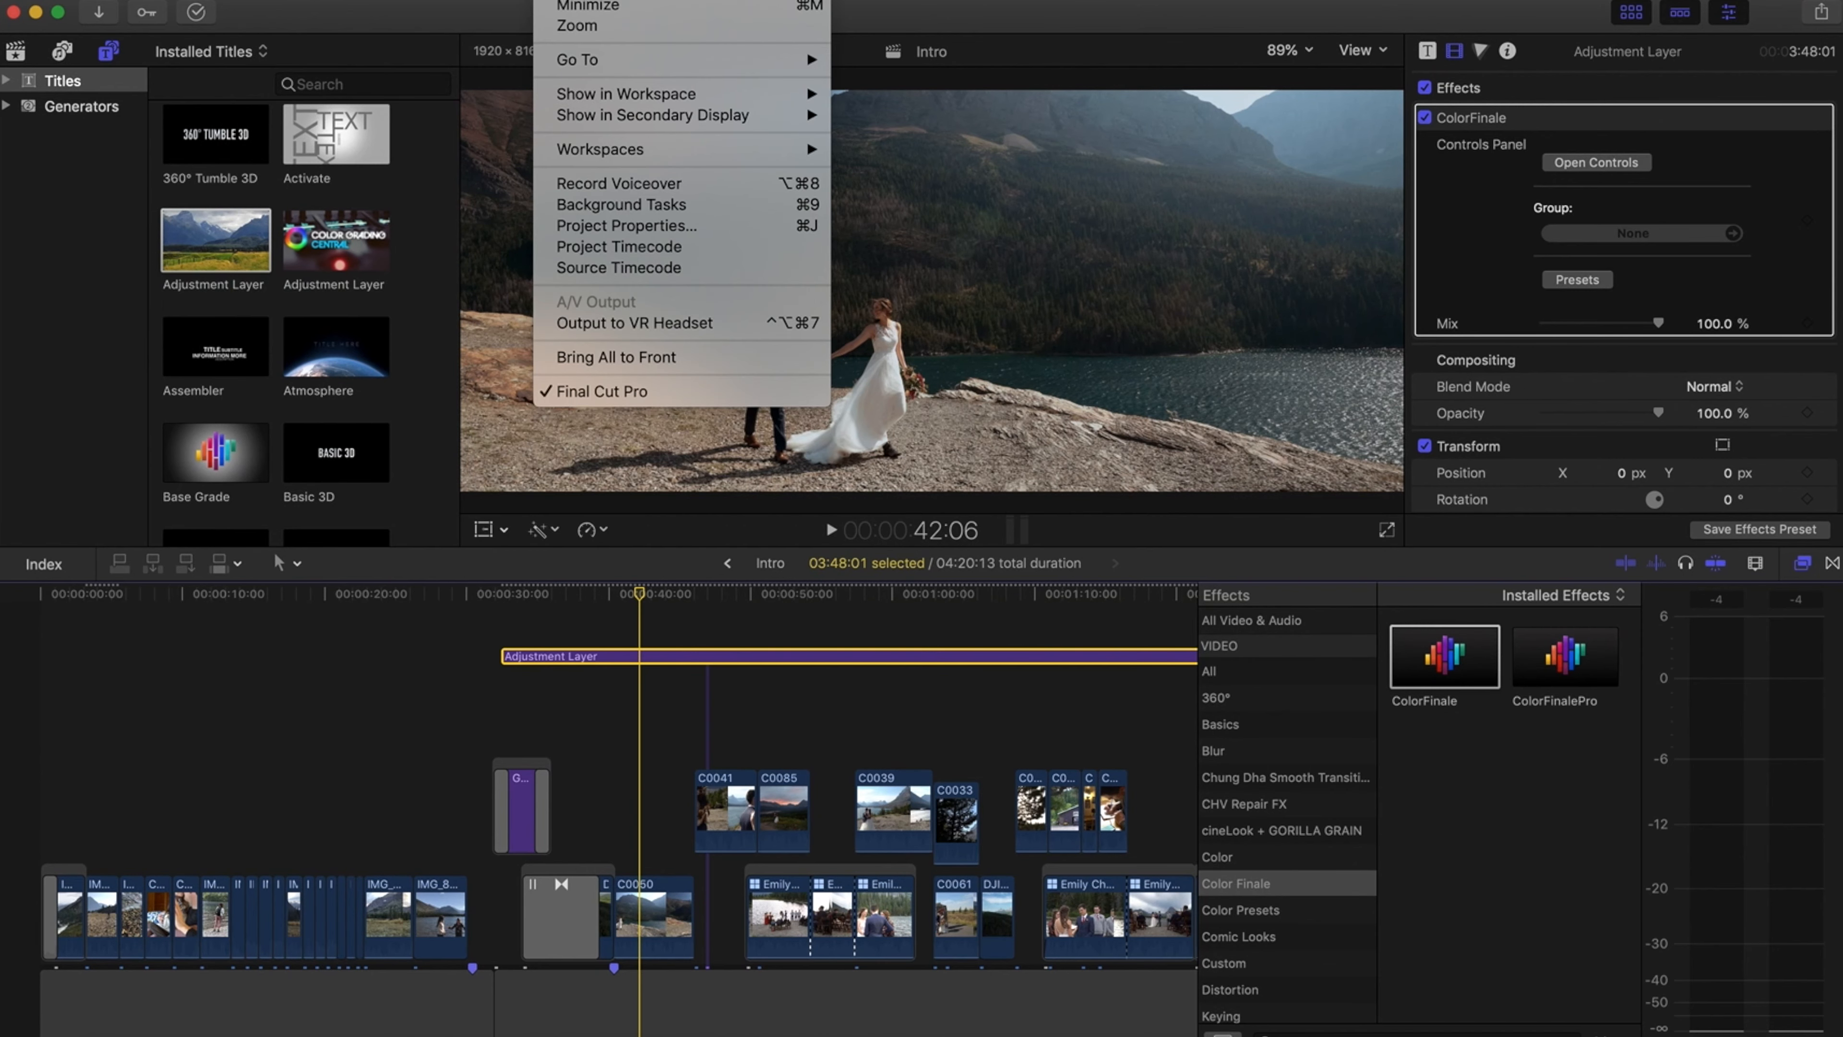
mouse_move(600, 152)
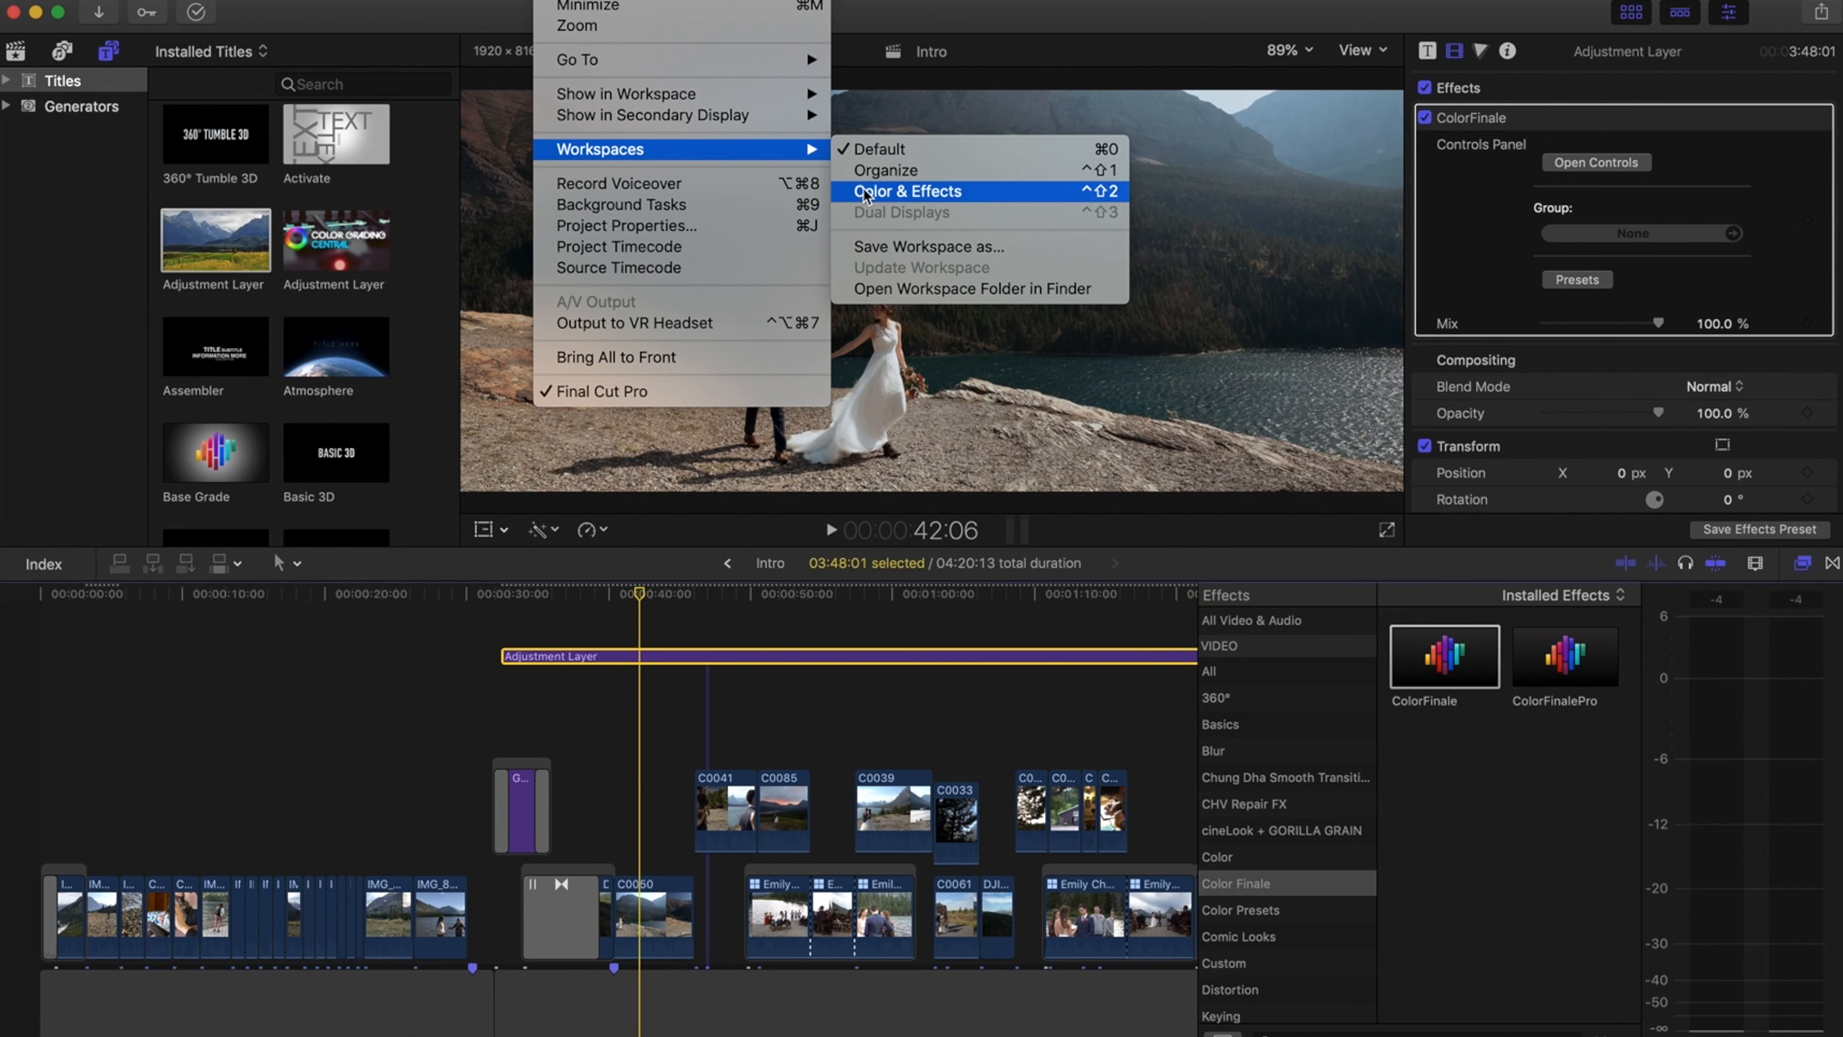
click(893, 191)
key(ctrl+shift+2)
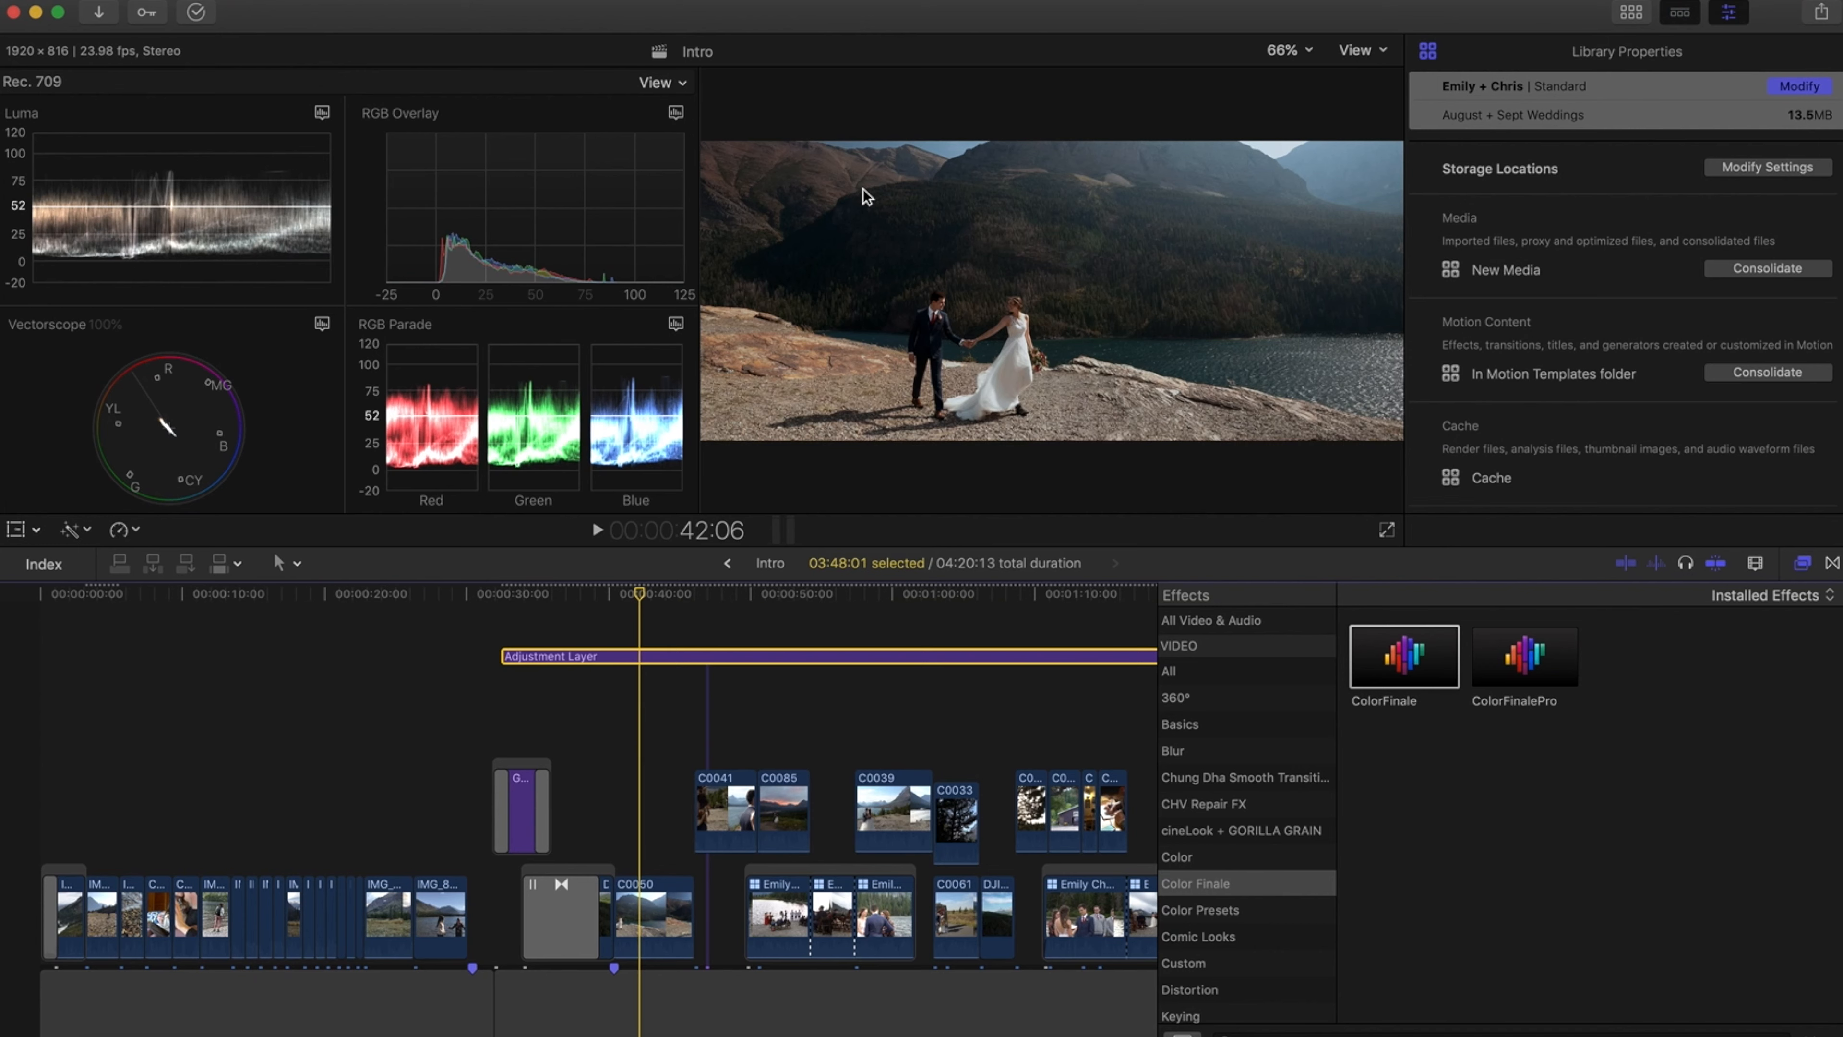
click(652, 84)
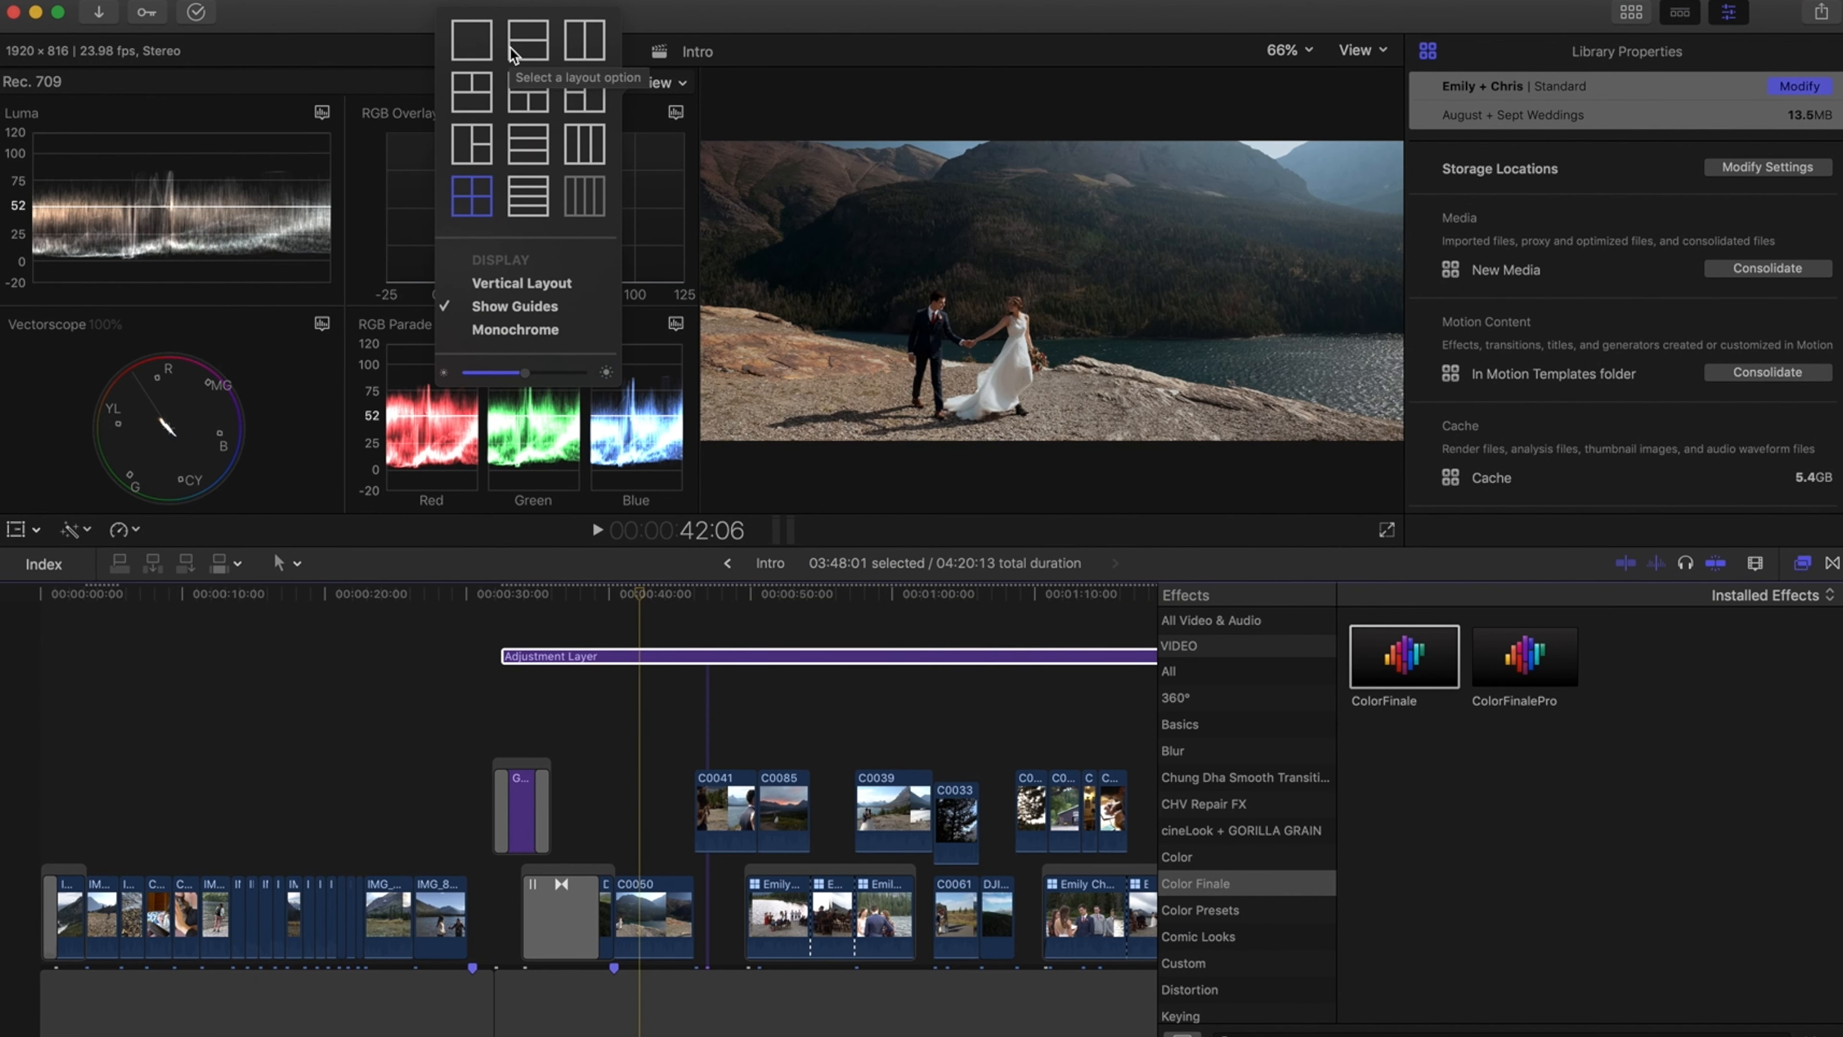
click(579, 41)
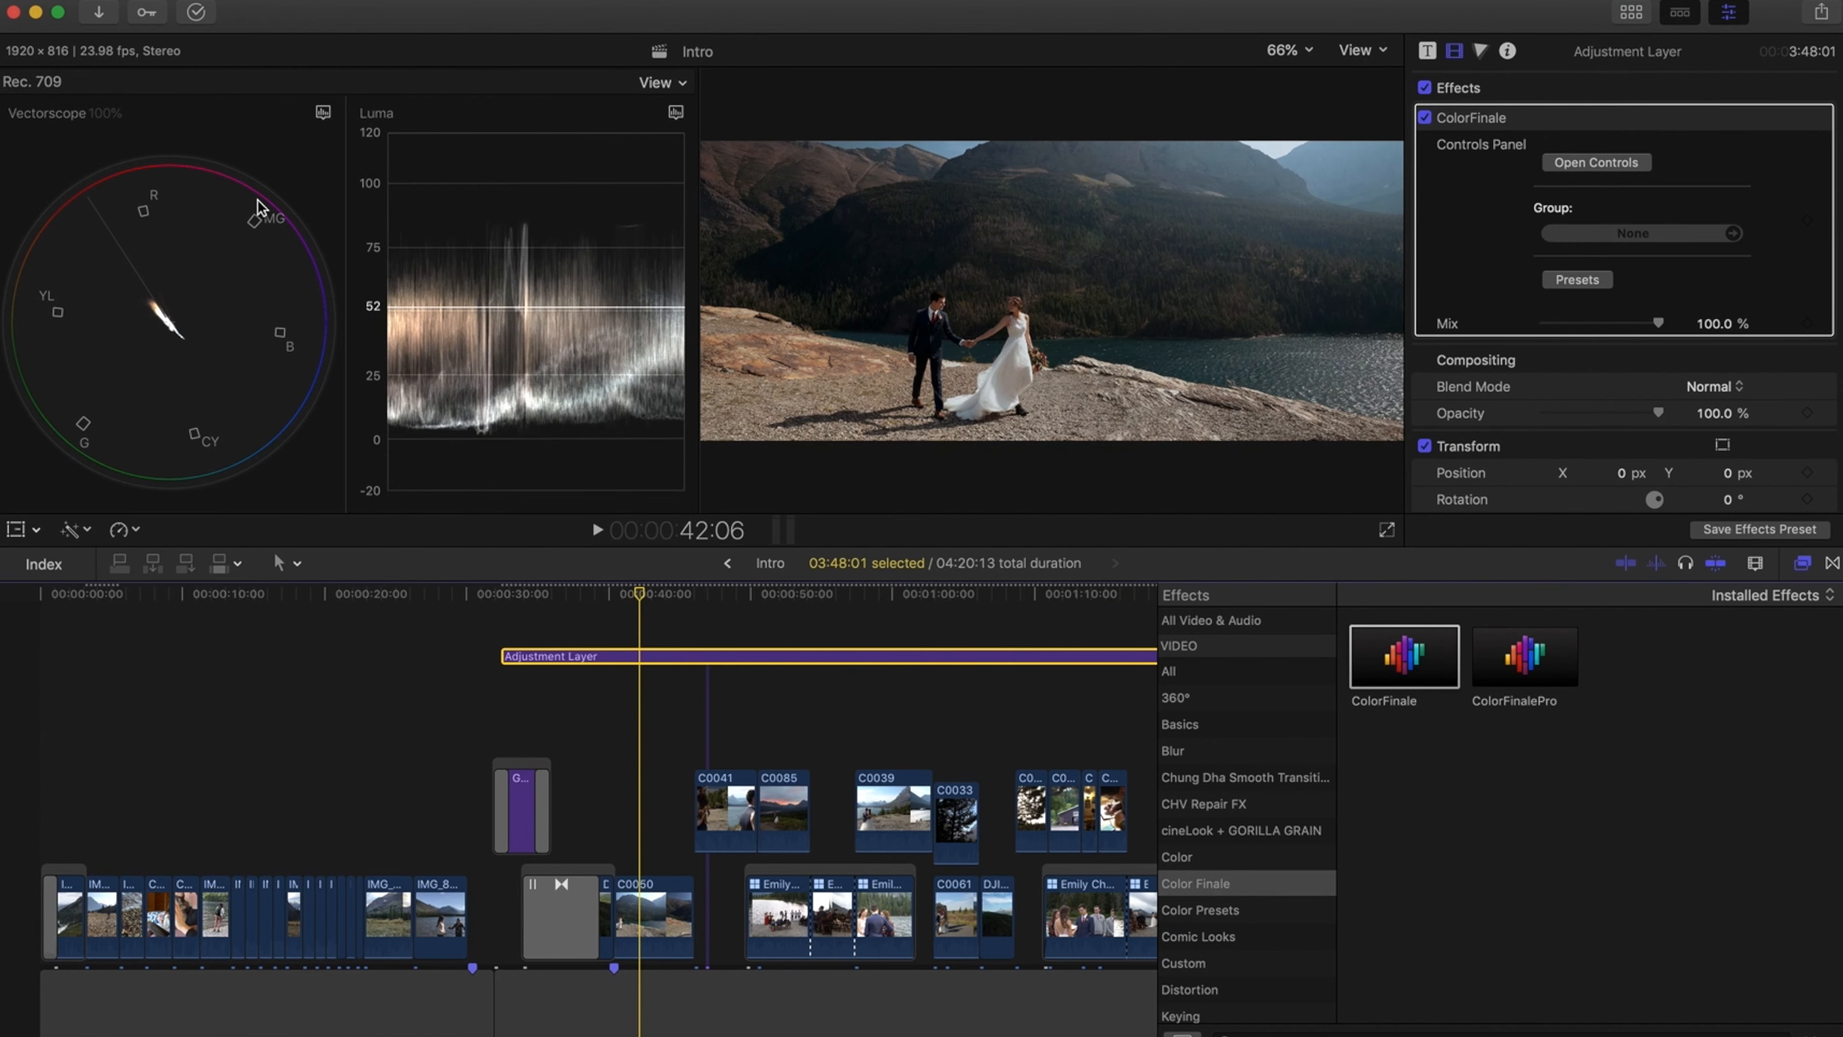
Switch the left video scope from Vectorscope to RGB Parade
click(323, 112)
click(348, 186)
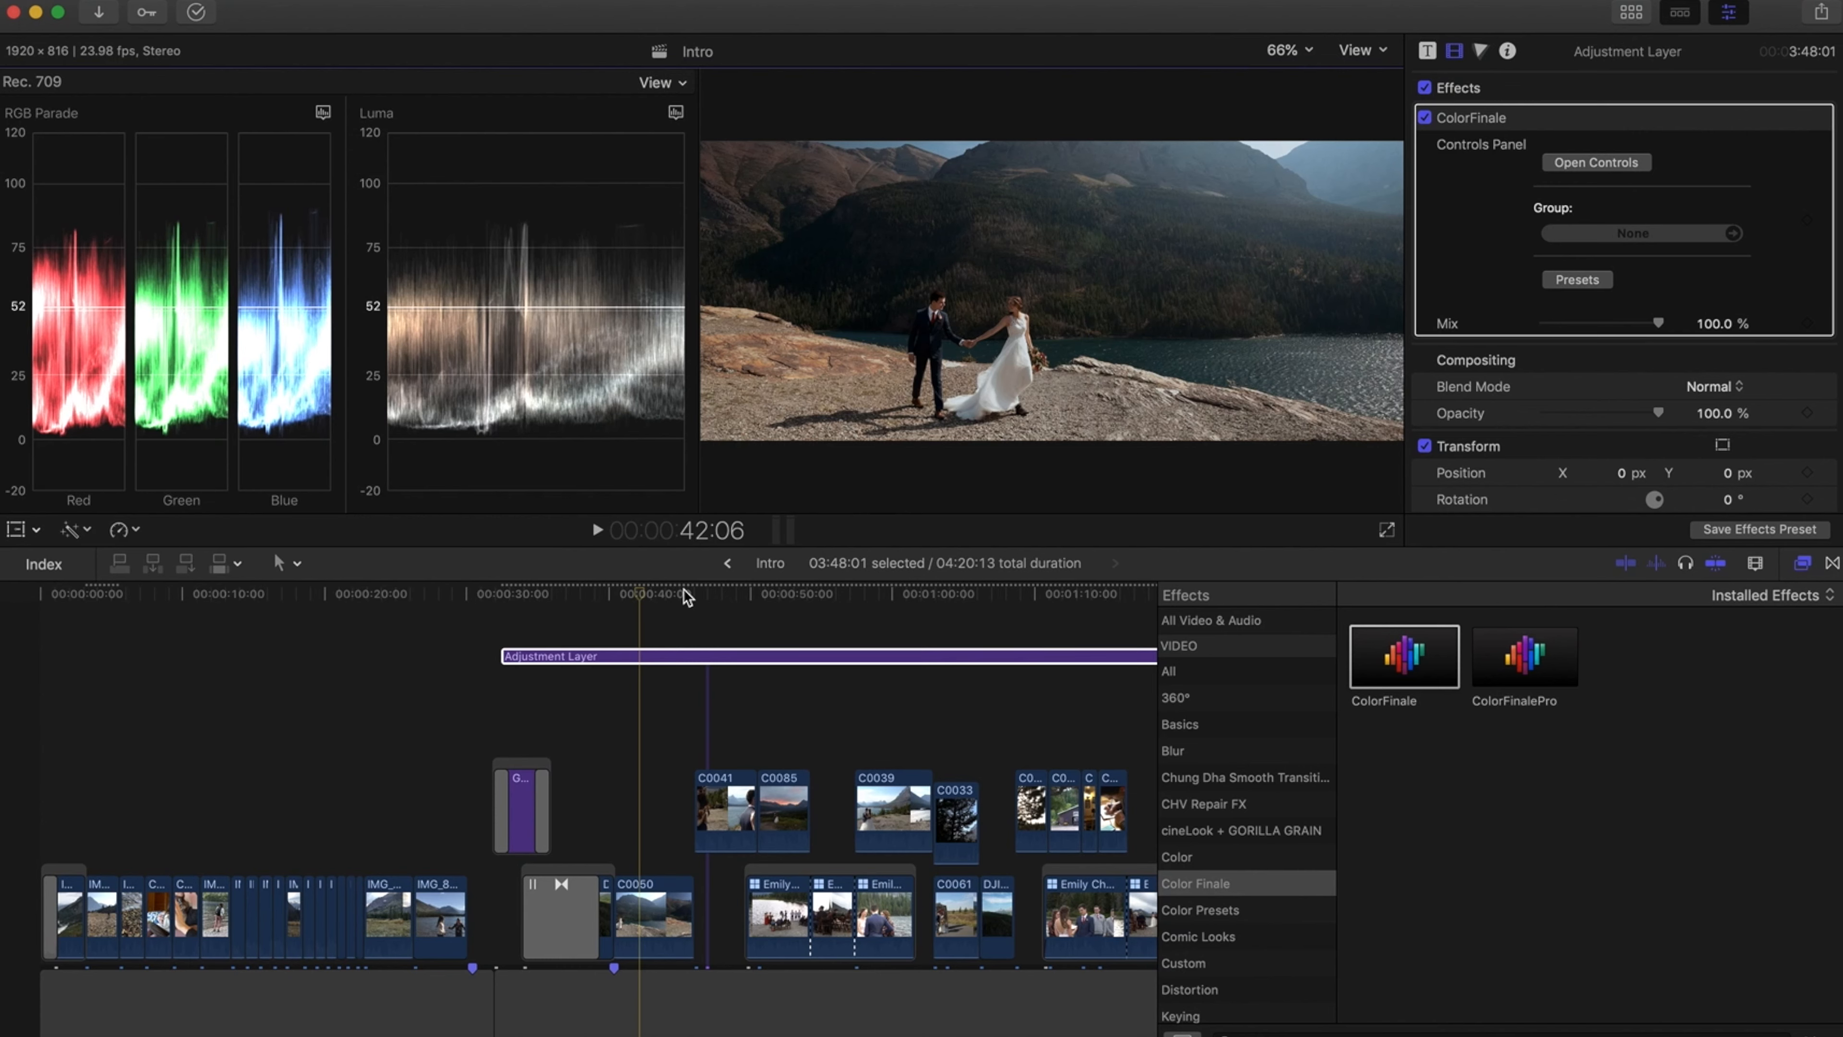
On the lakeside clip C0050, open the Color Board exposure controls and set midtones to 4% and shadows to -1%
click(657, 915)
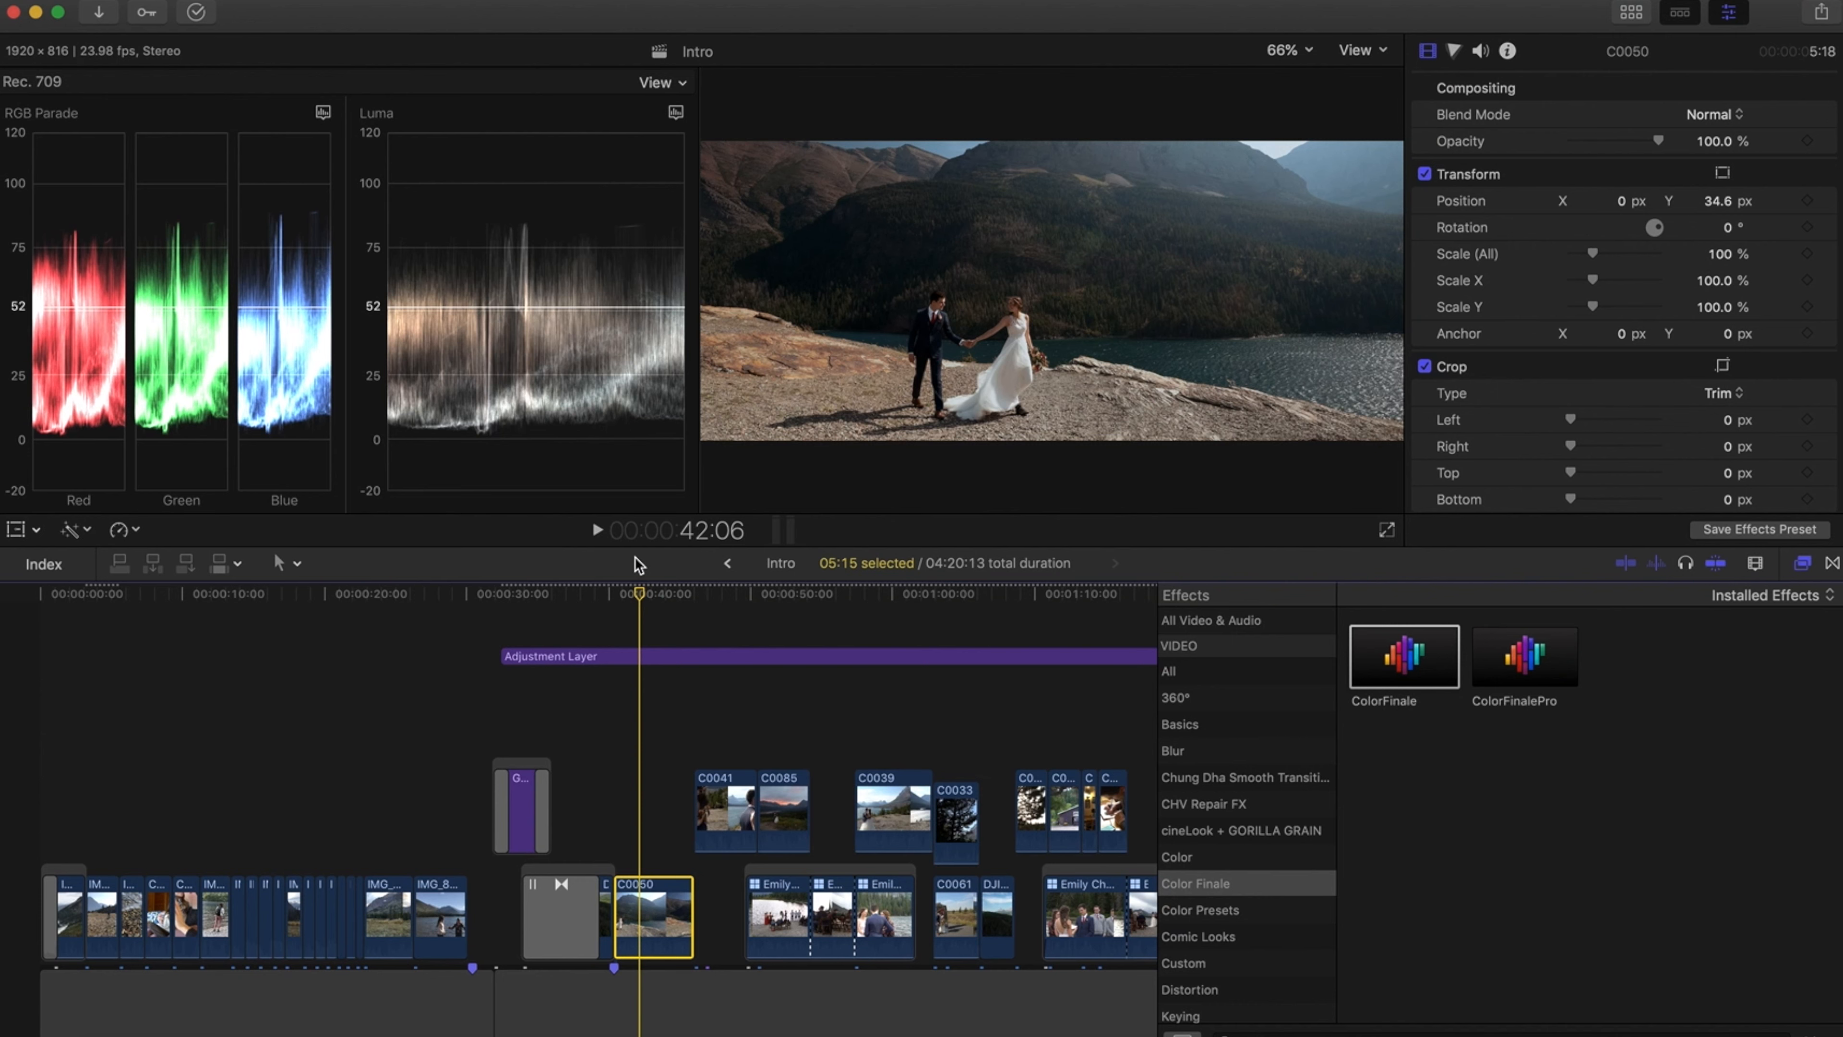
click(1454, 51)
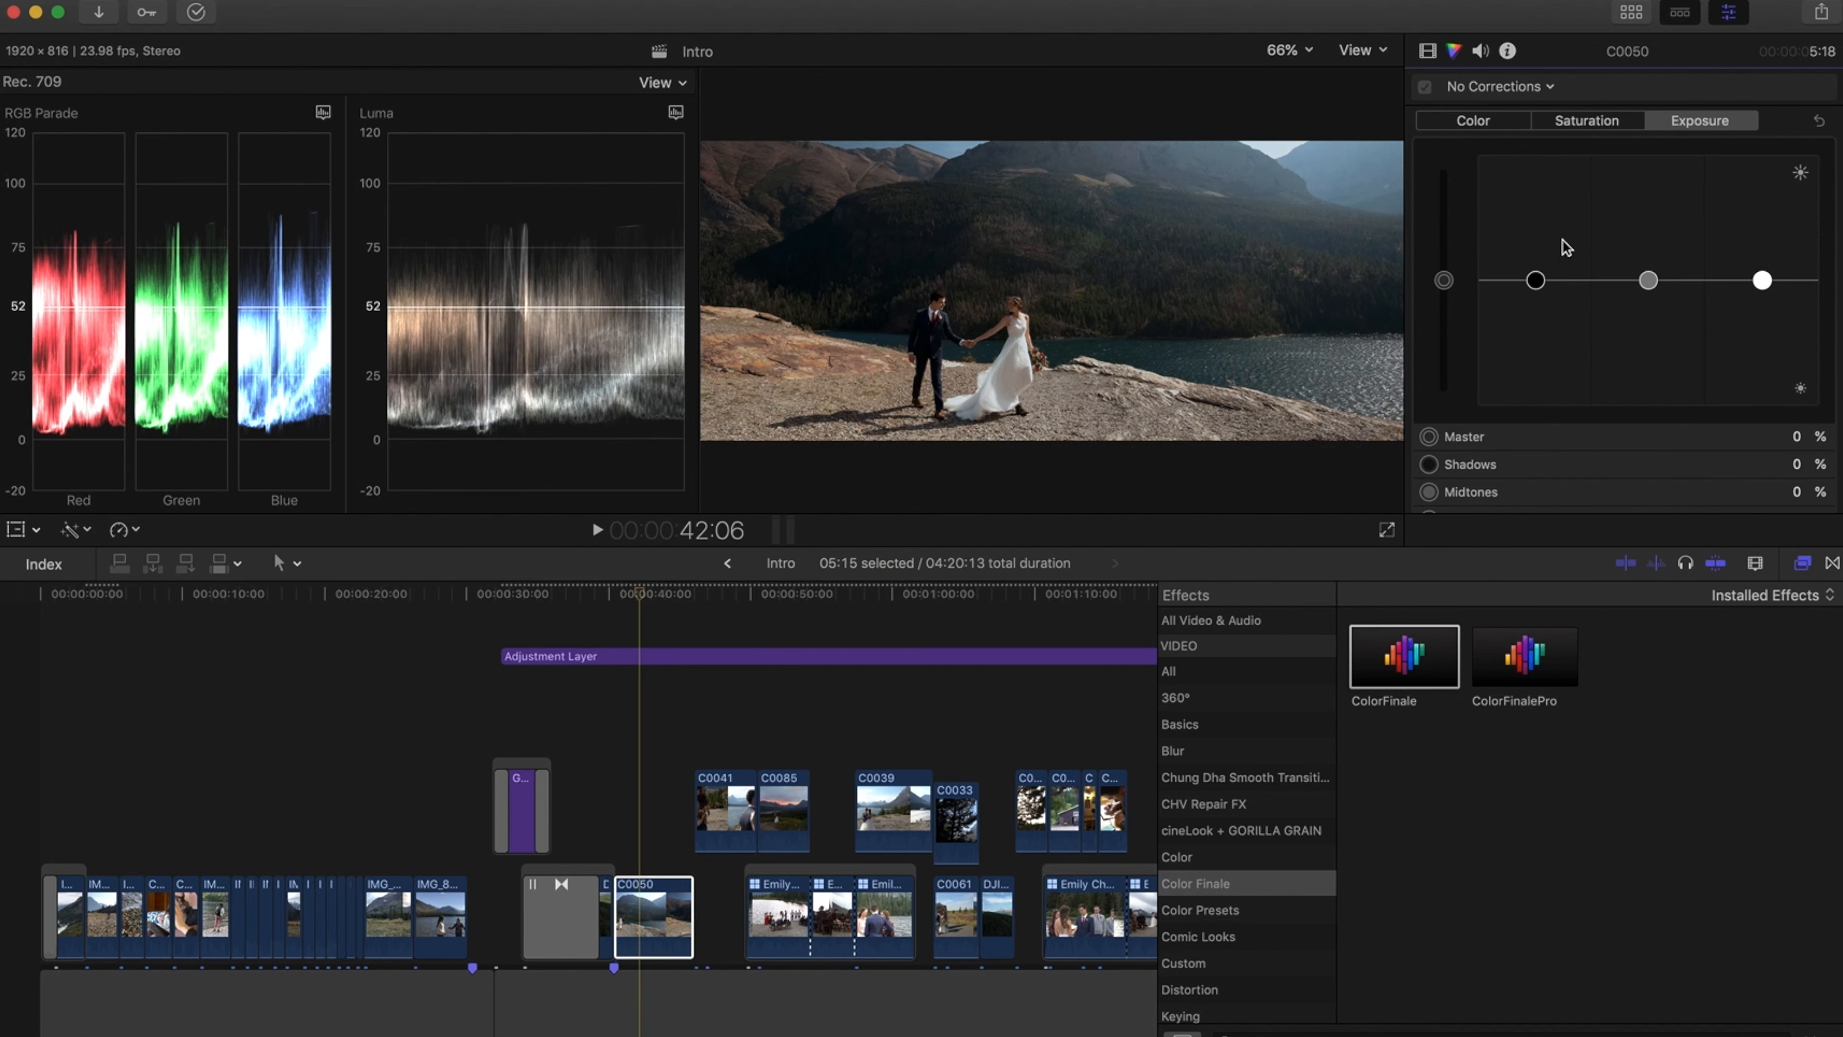
click(1483, 124)
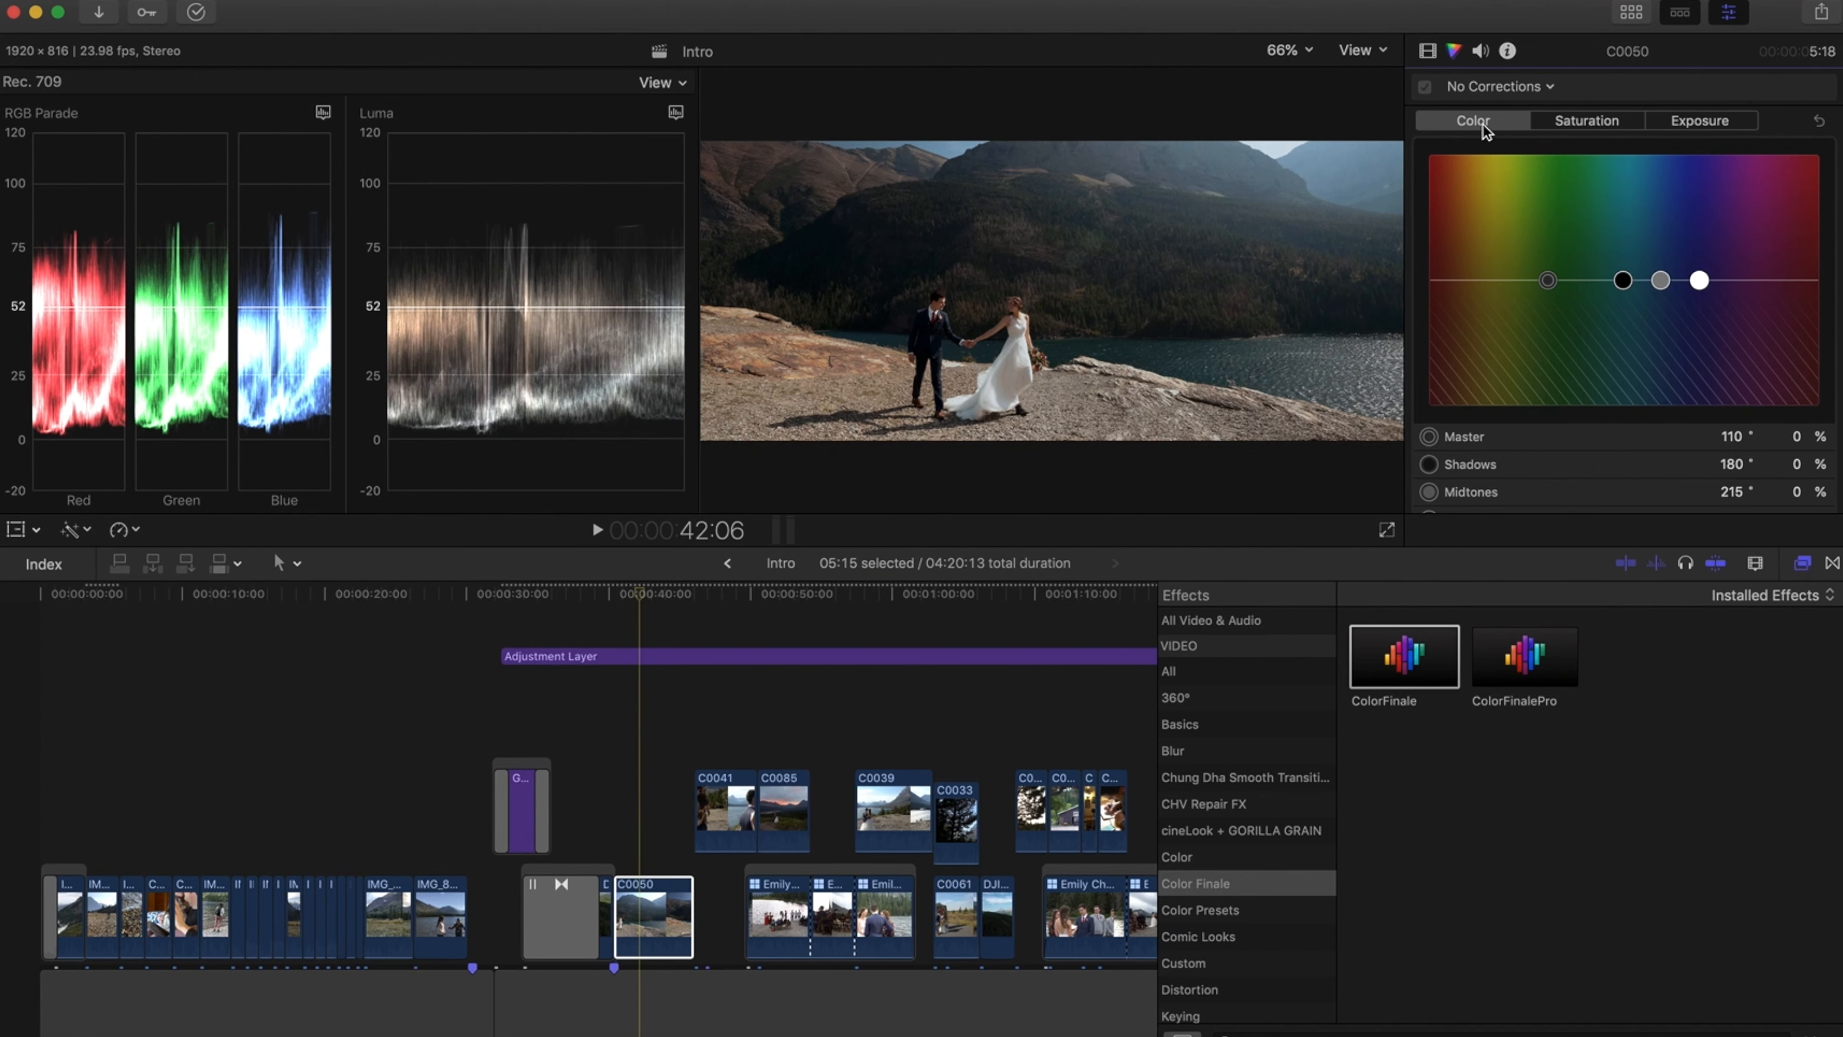
click(642, 592)
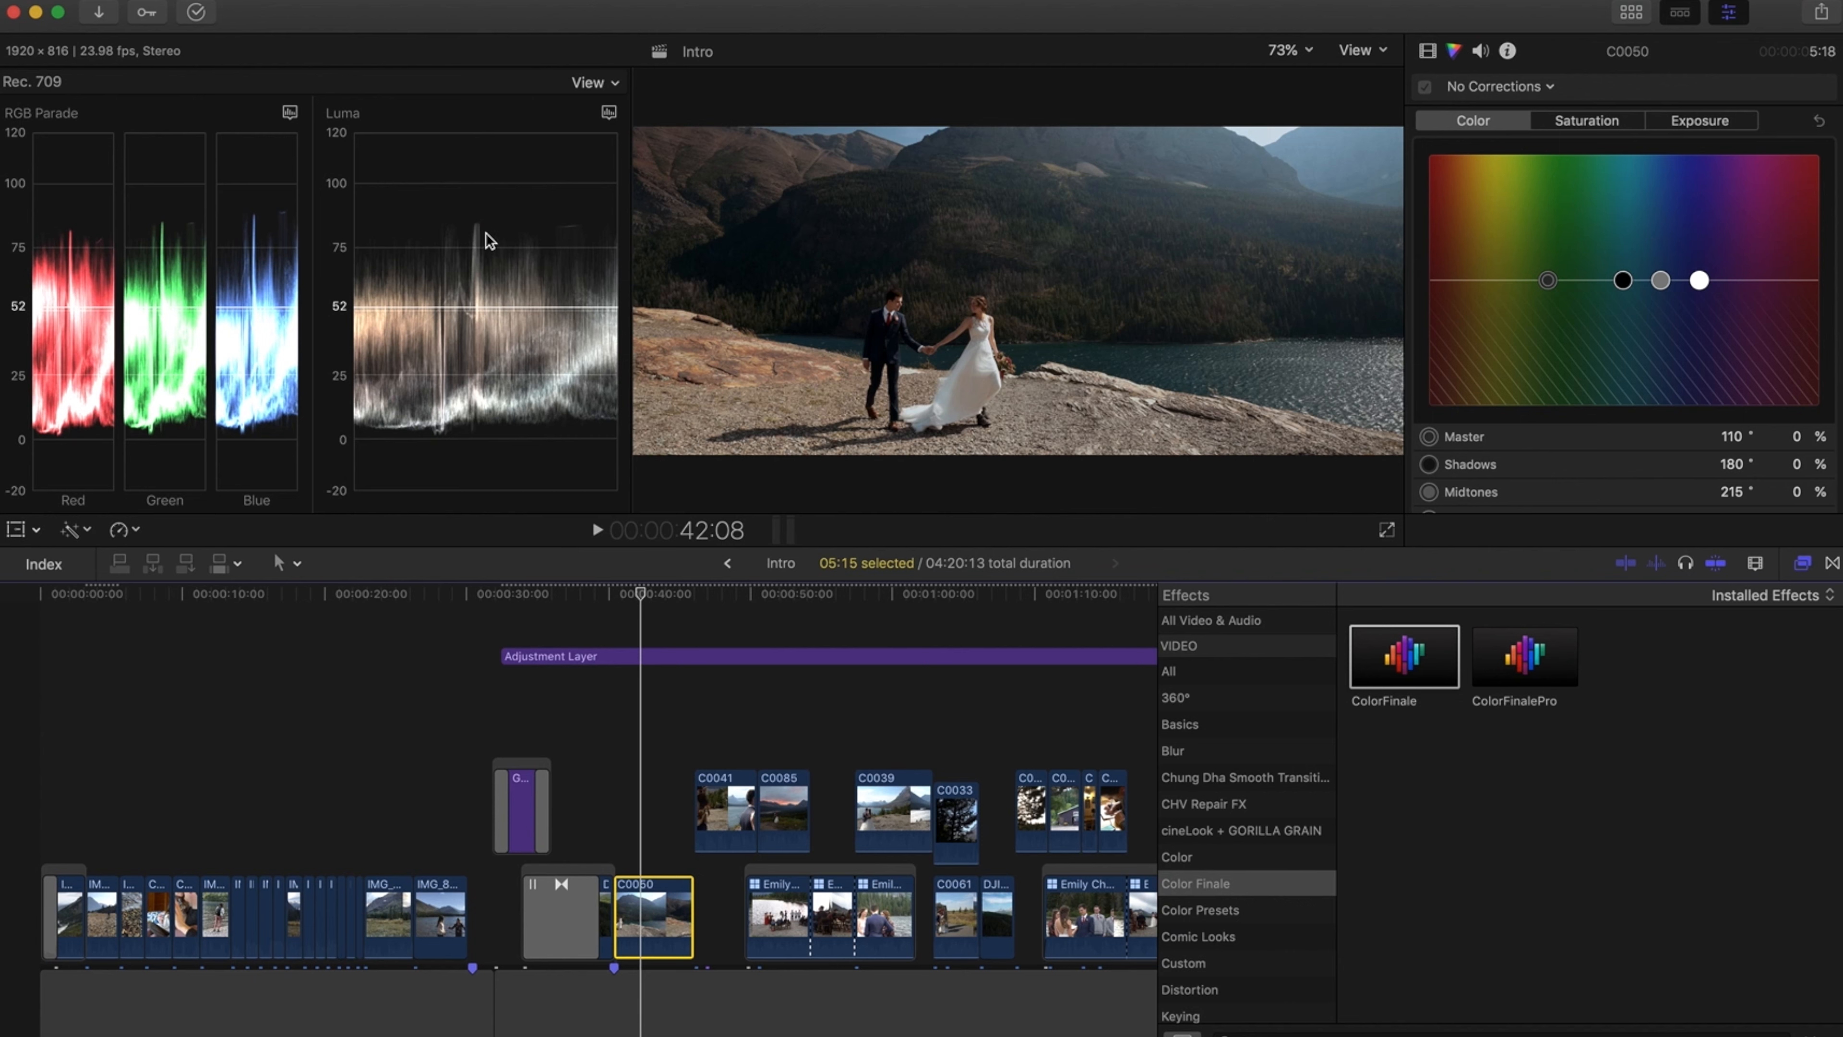
click(1680, 123)
drag(1646, 280, 1651, 281)
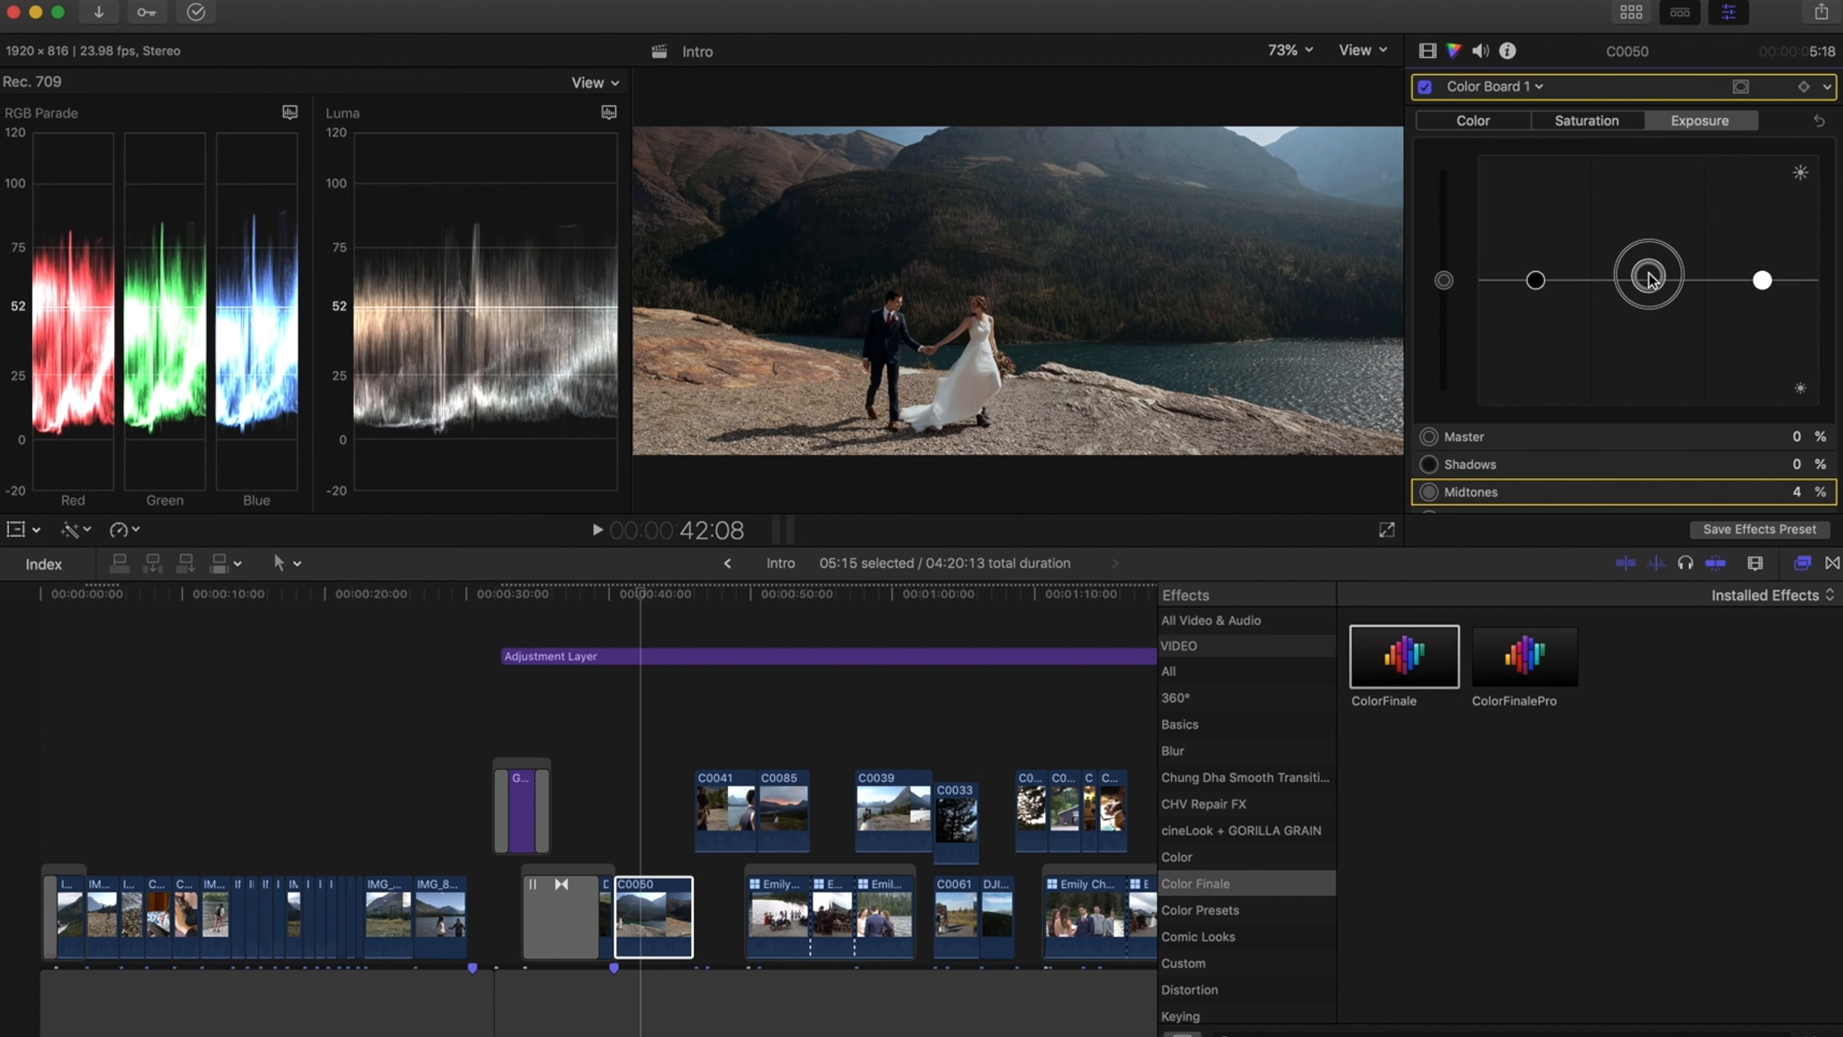
drag(1536, 281, 1540, 287)
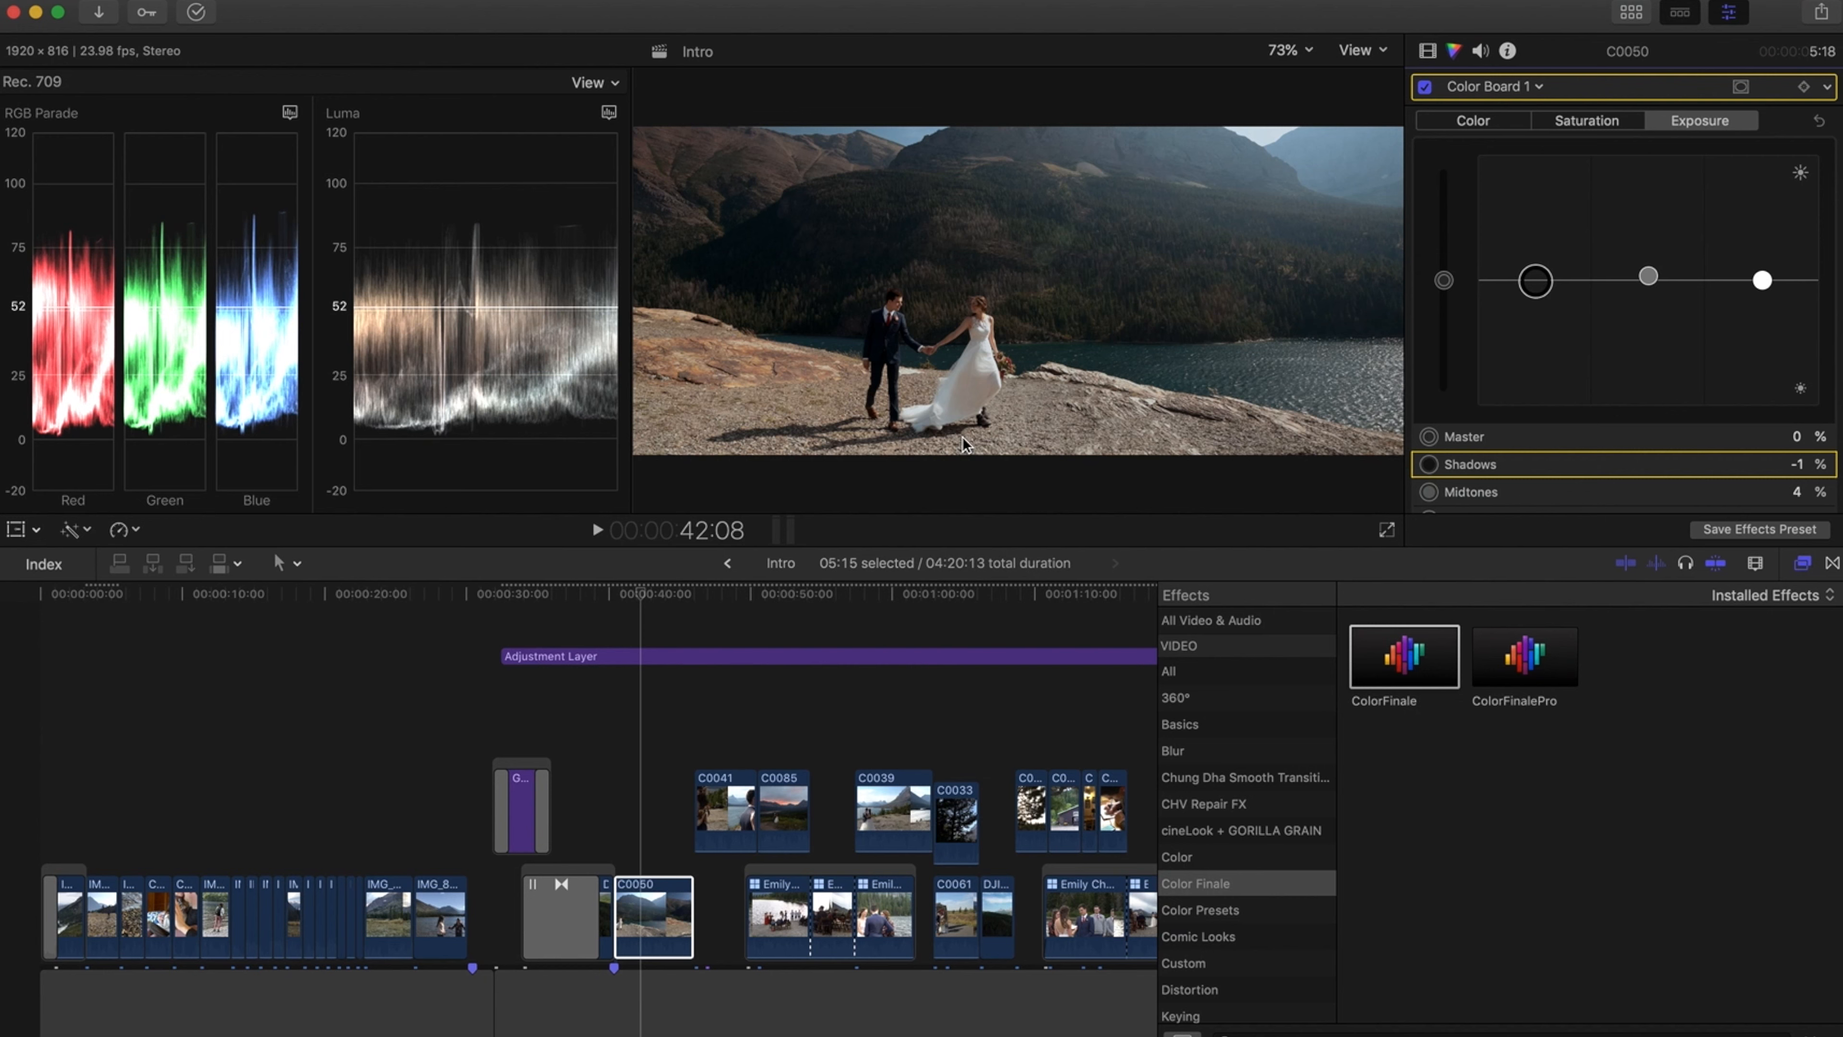
Toggle the Color Board correction off and on to compare the exposure change
click(1425, 88)
click(1424, 88)
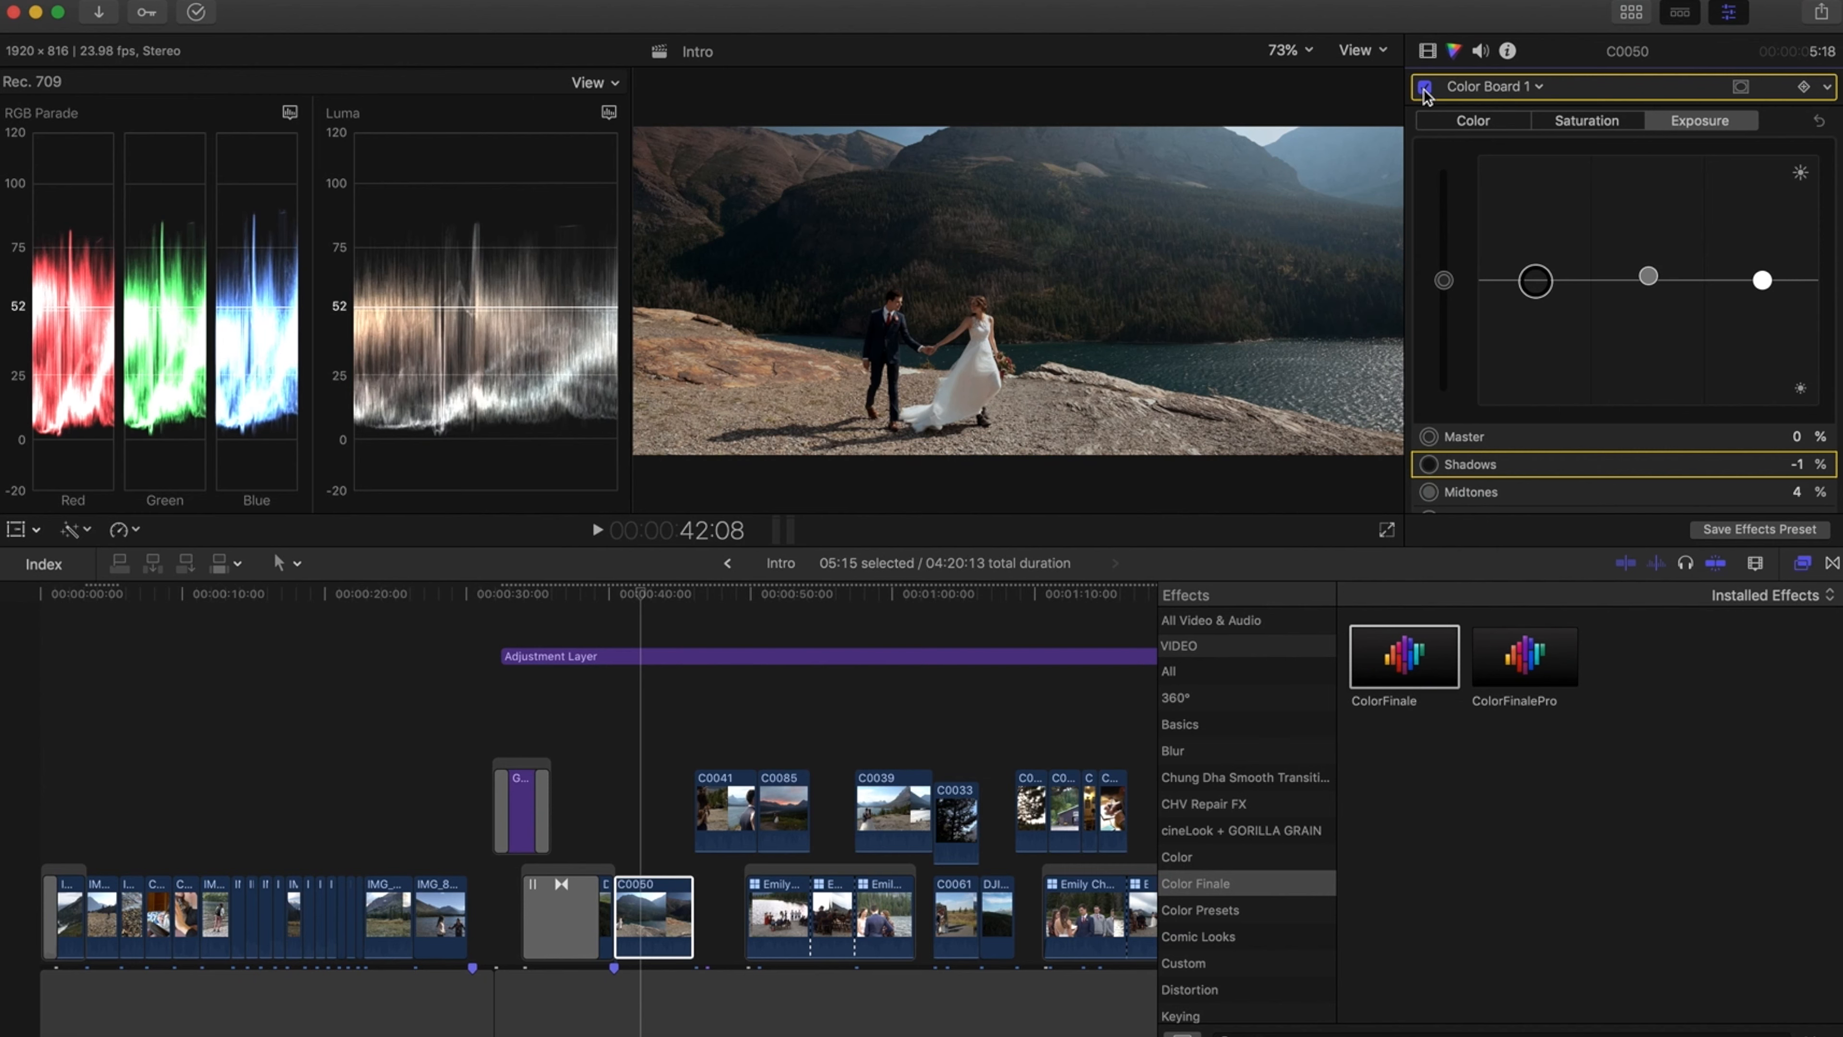
click(644, 592)
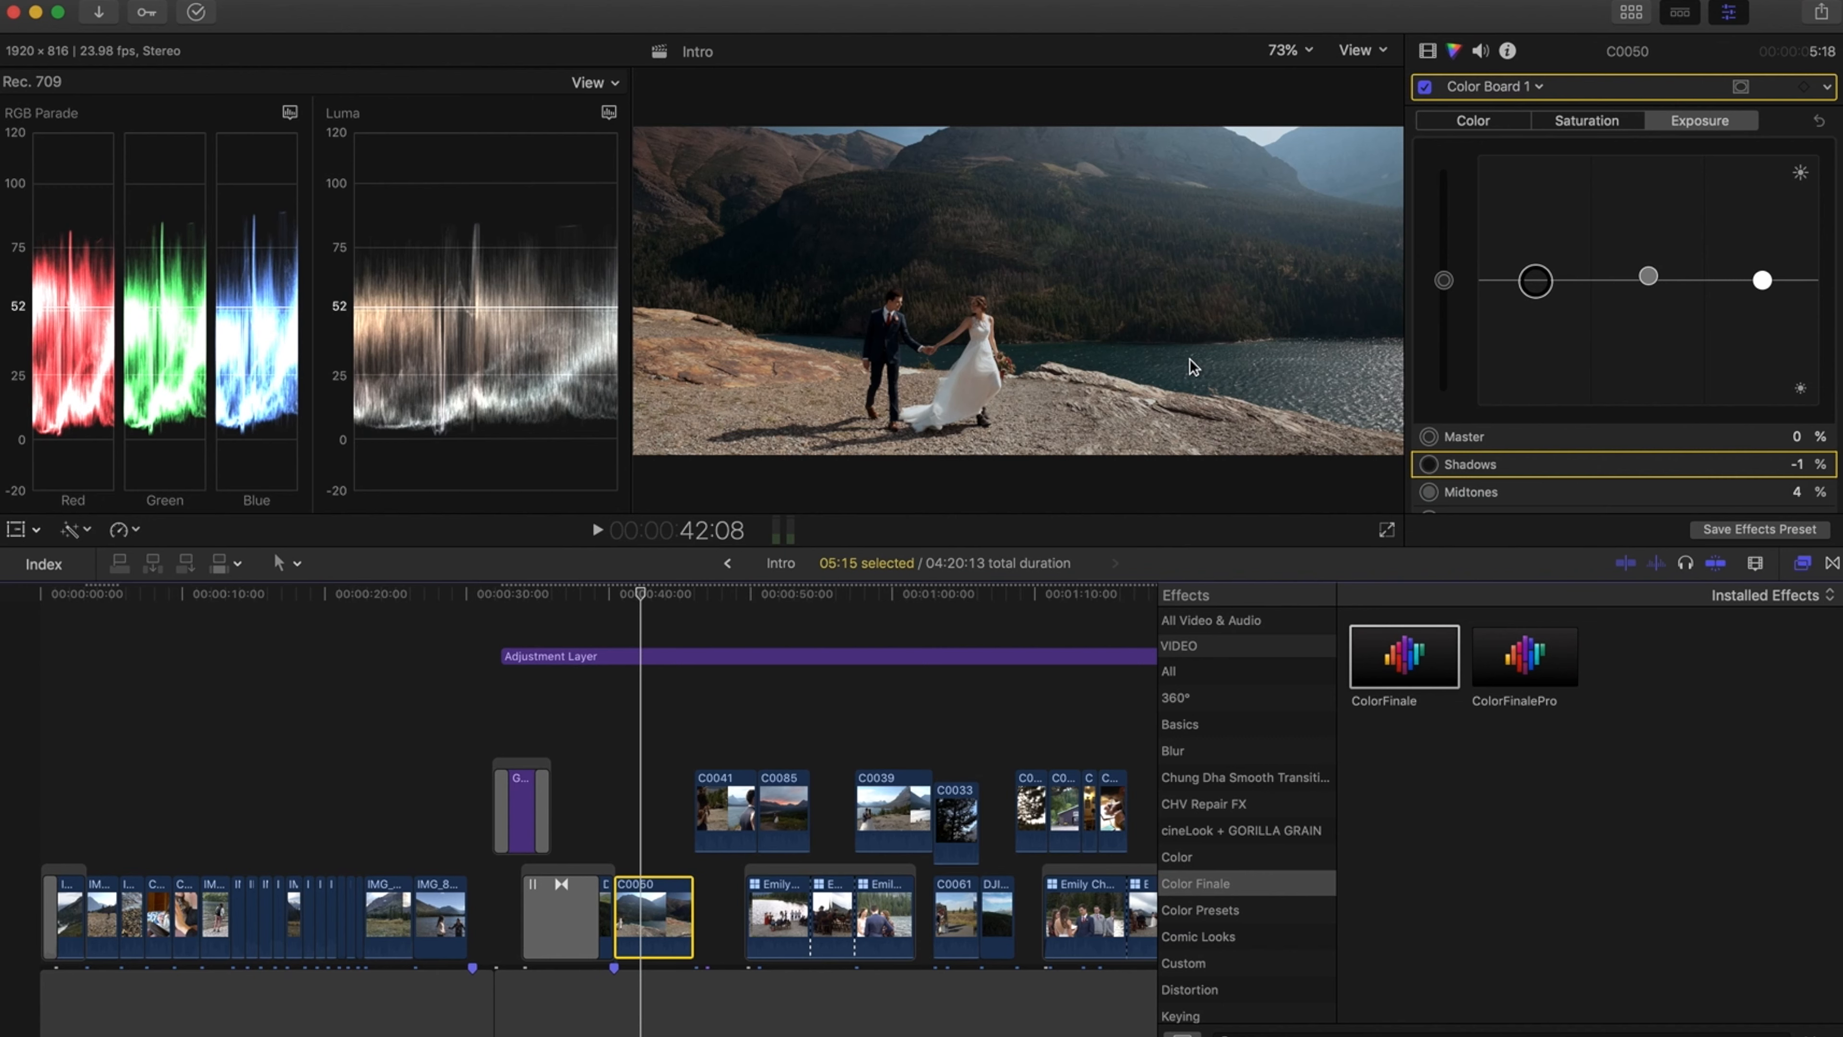
Select the close-up clip C0041 and set its exposure midtones to 14%, shadows to -3%, and raise the highlights slightly
click(717, 597)
click(723, 797)
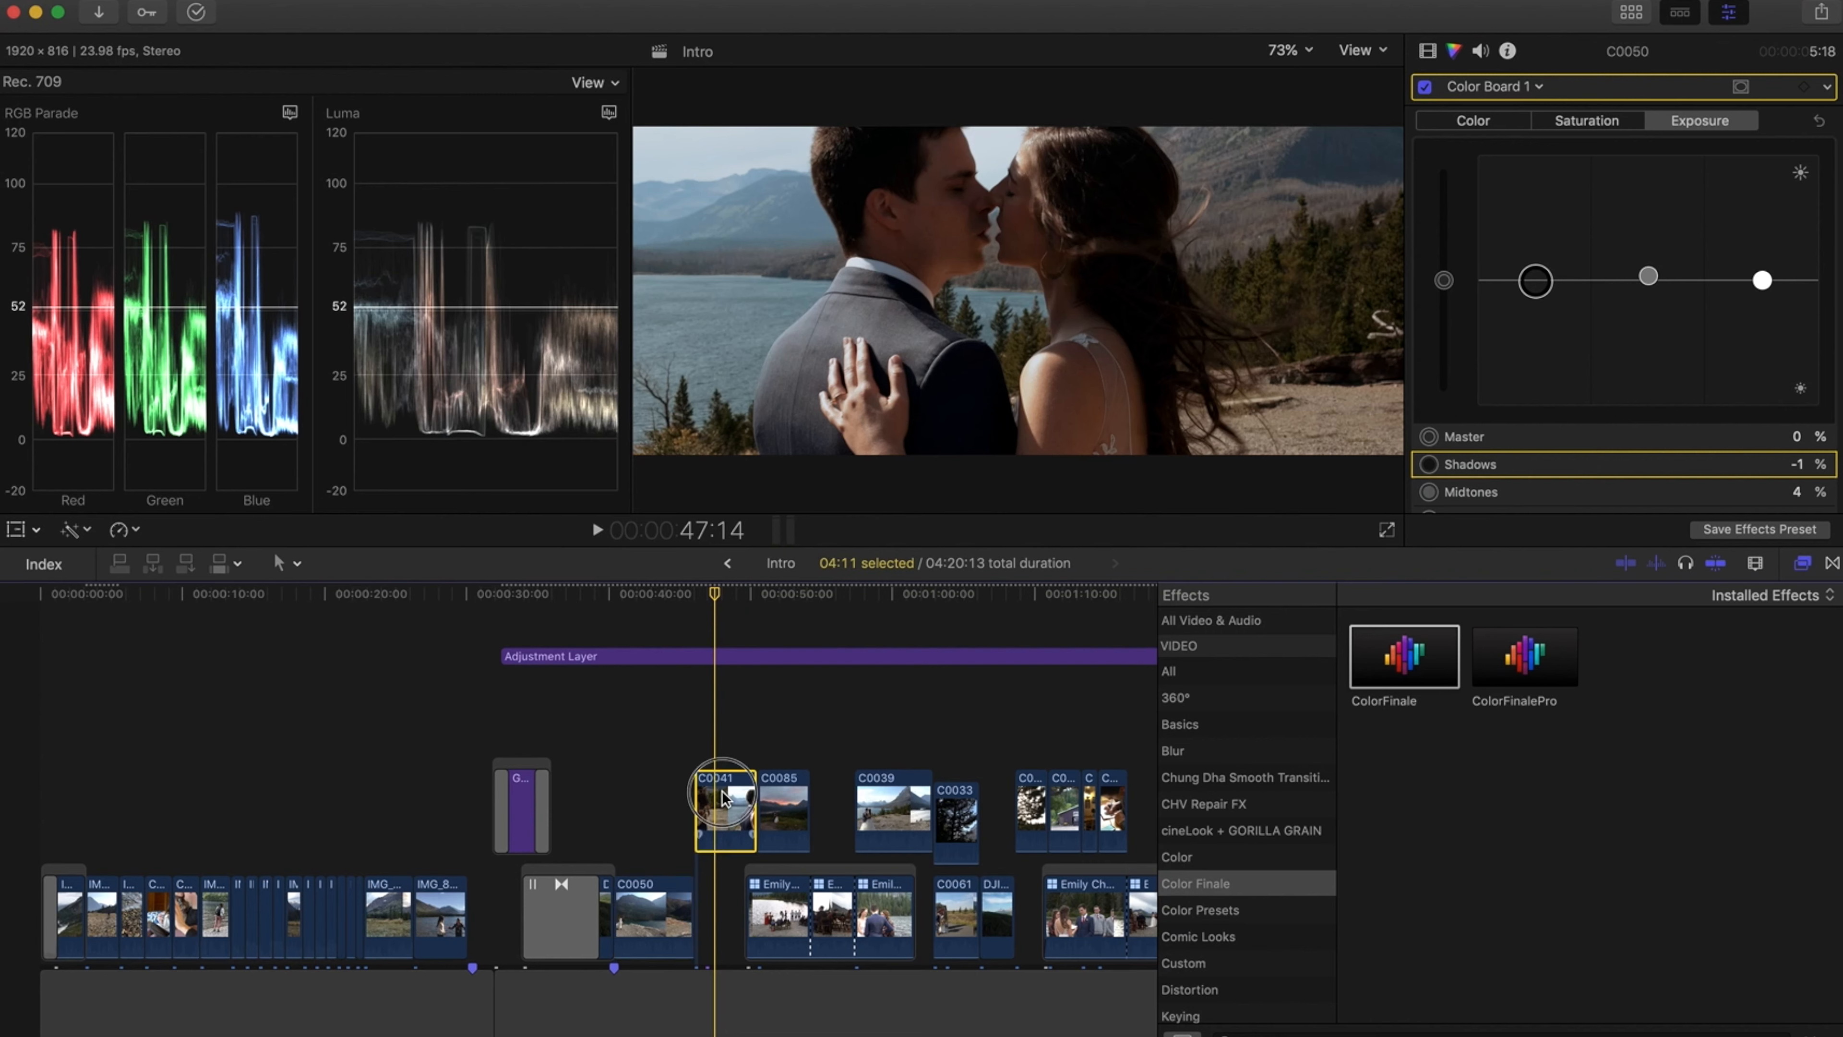
click(693, 597)
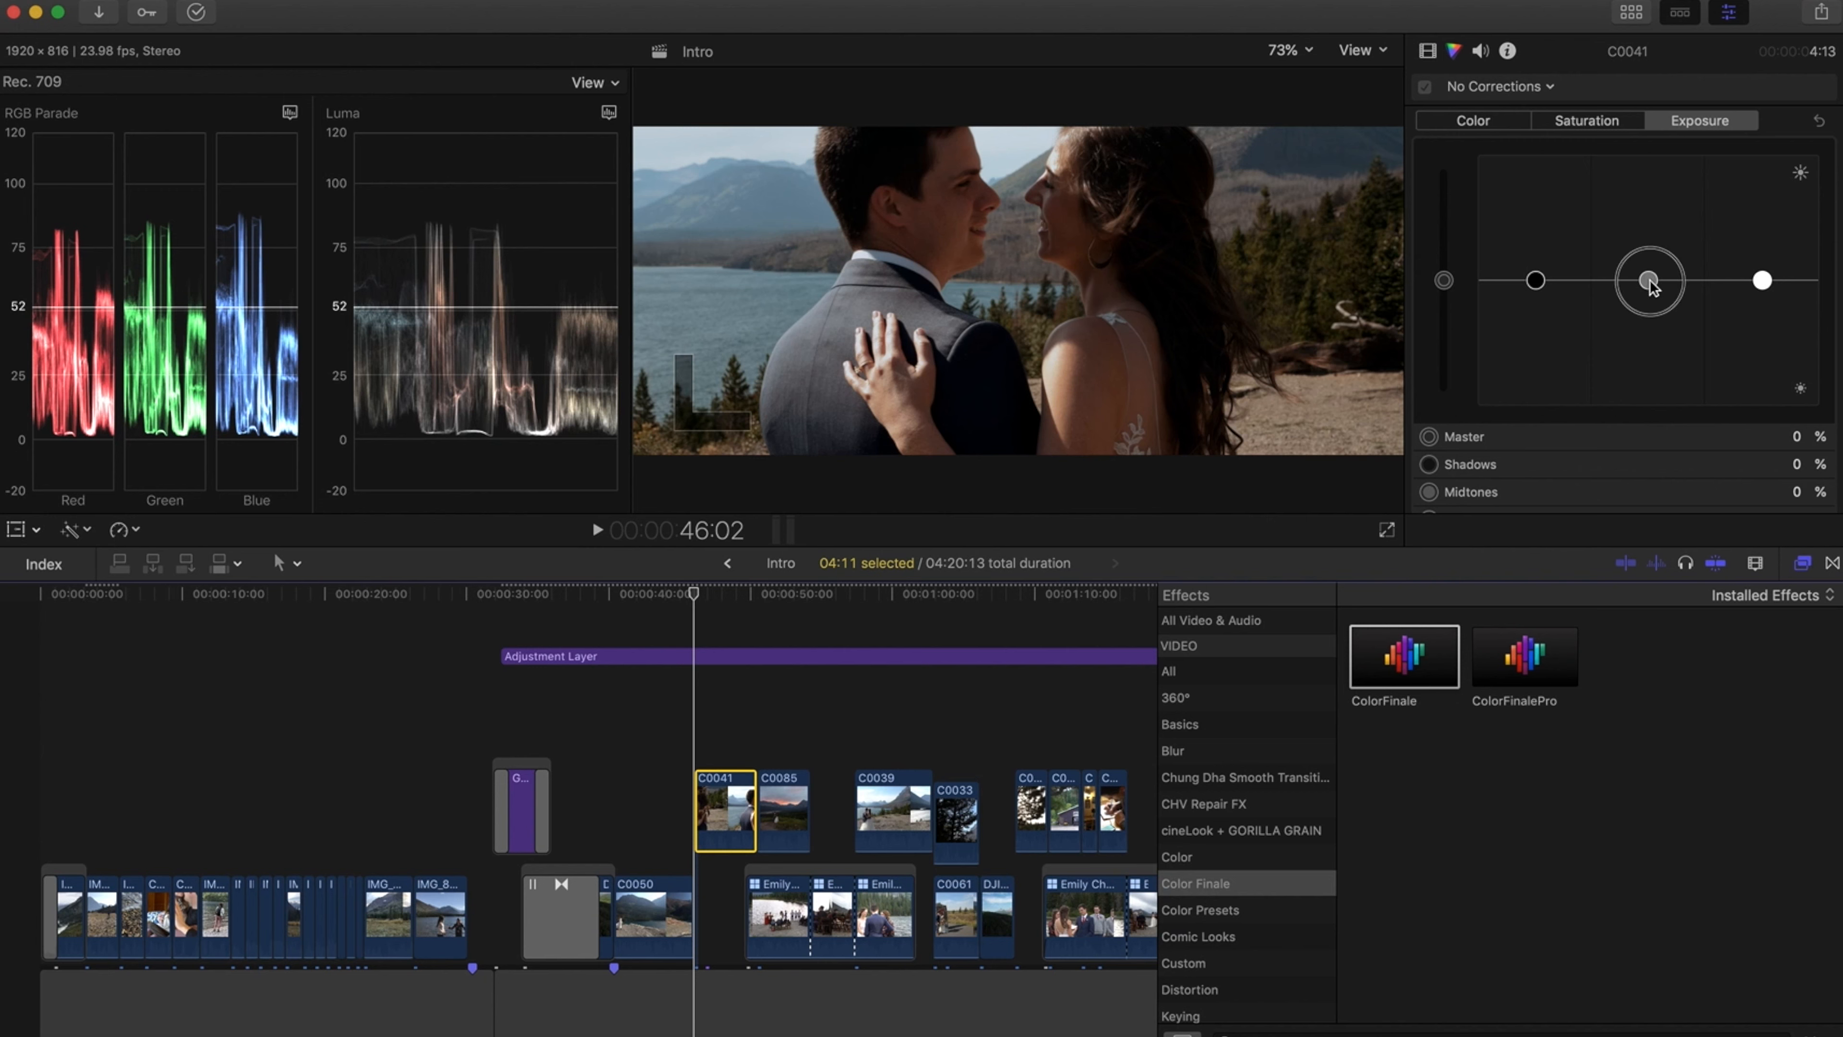
drag(1649, 281, 1649, 266)
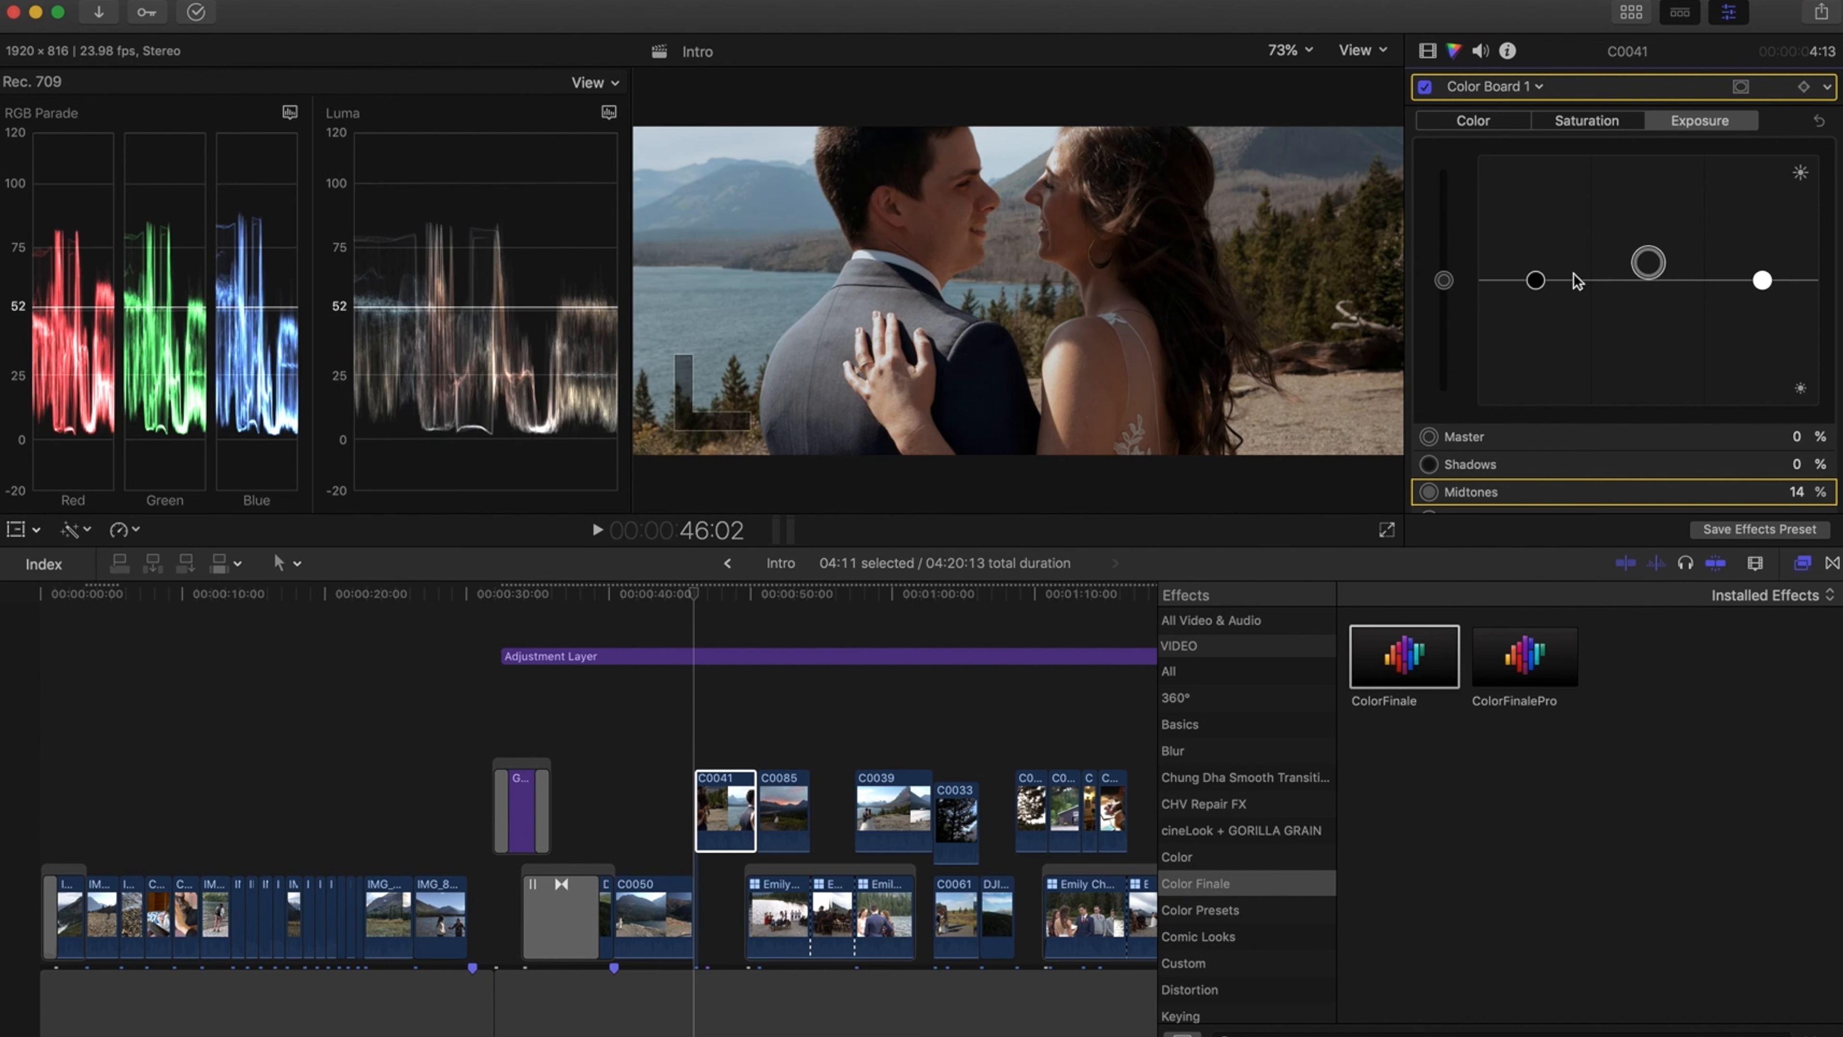
drag(1536, 281, 1538, 285)
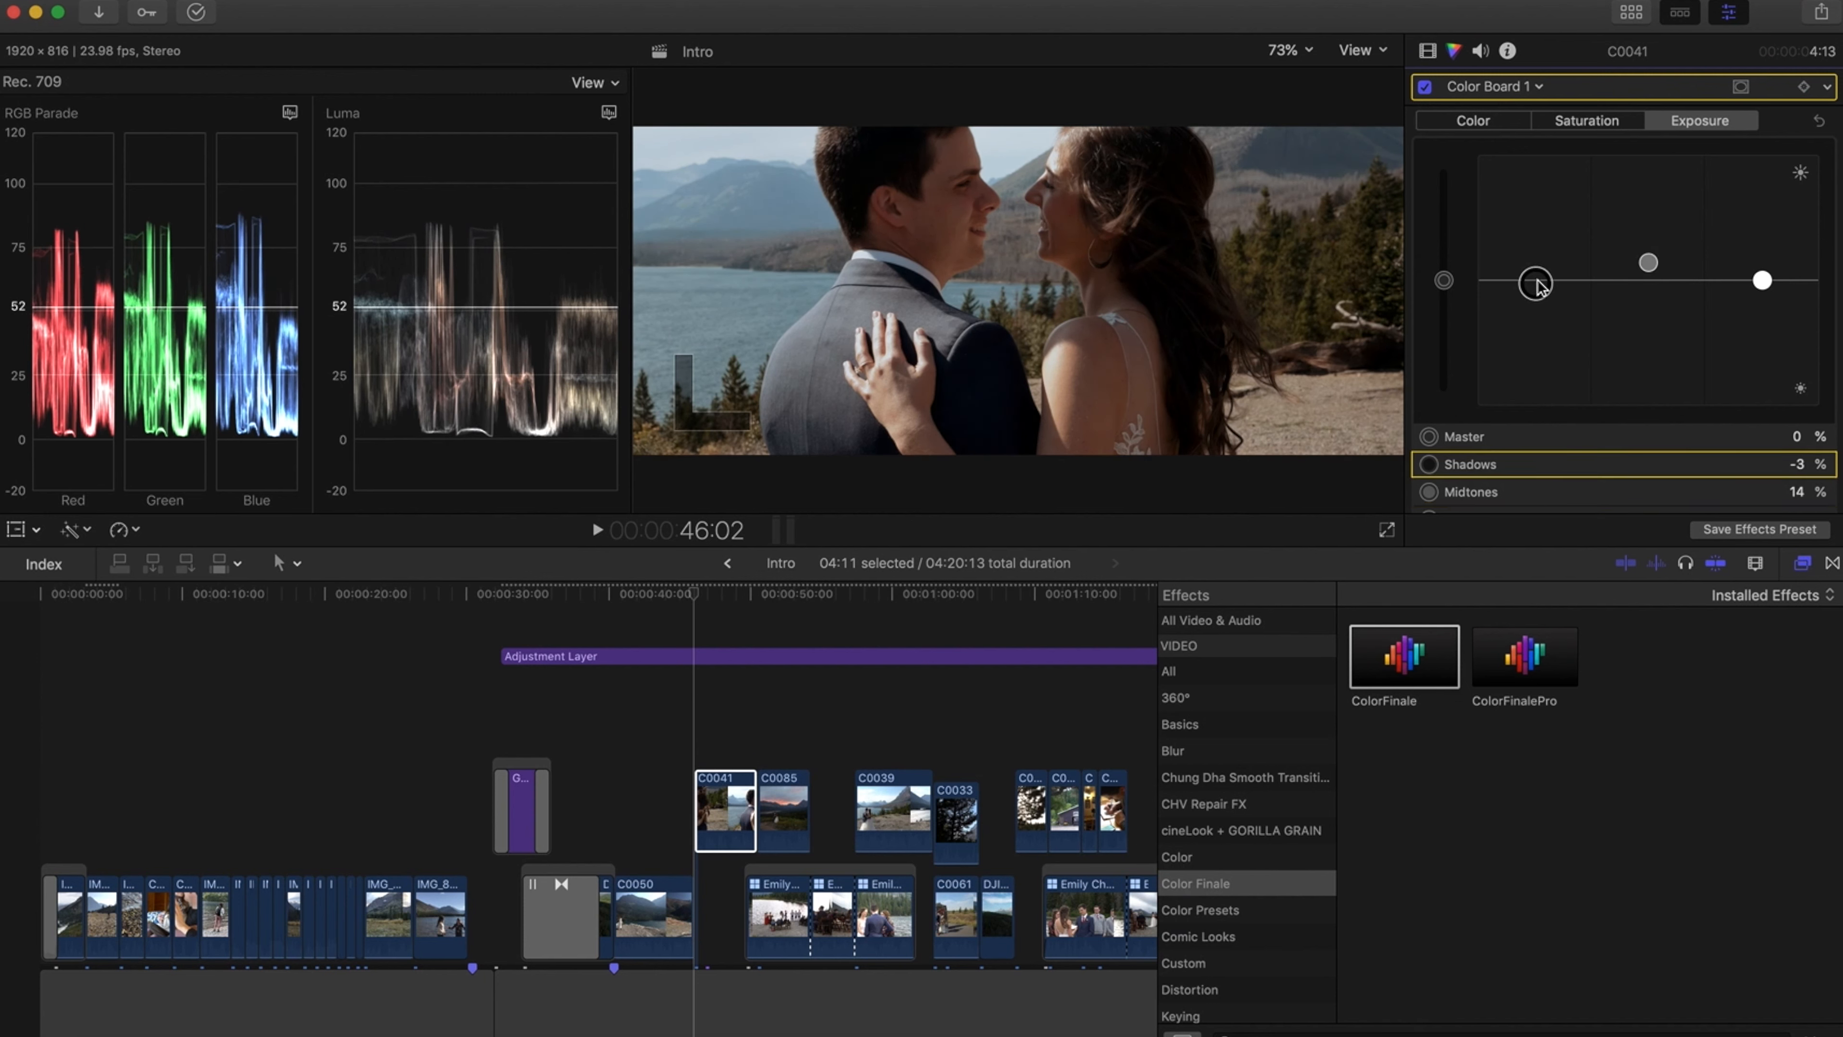
drag(1761, 280, 1762, 268)
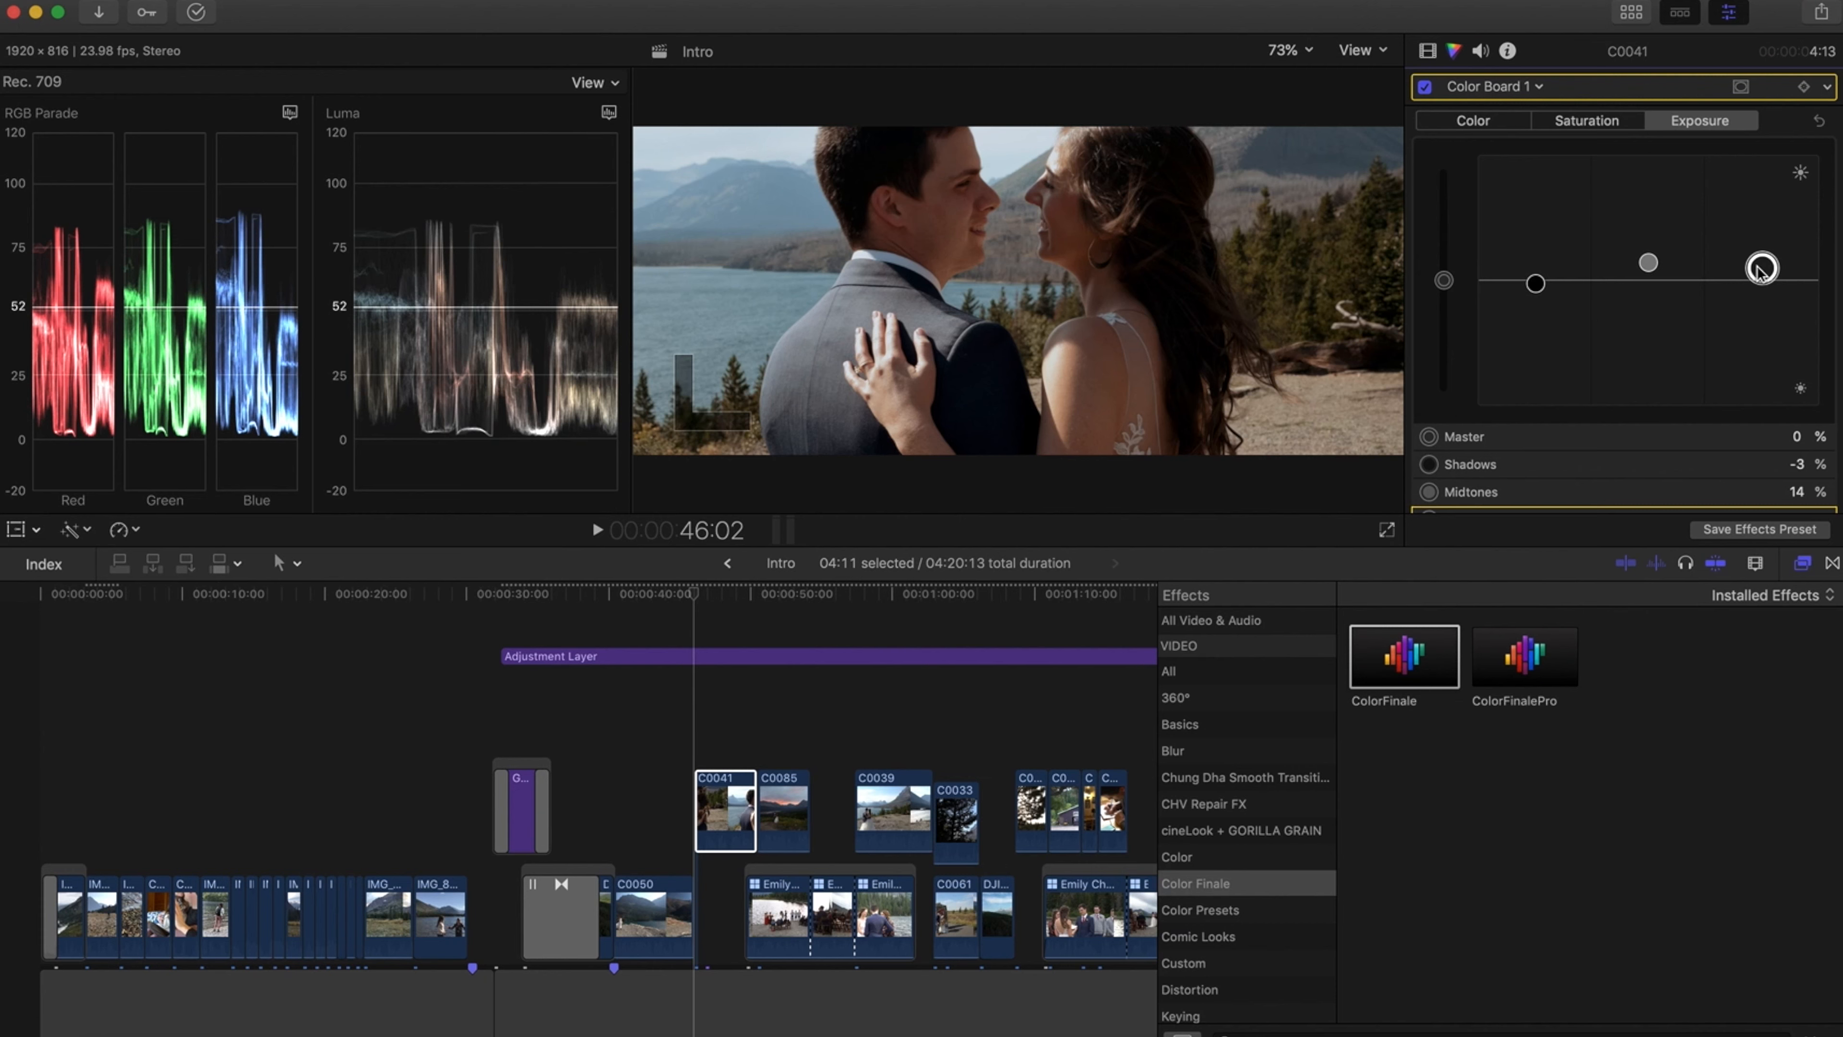
Add a second Color Board correction to clip C0041 and give it a shape mask
click(1533, 88)
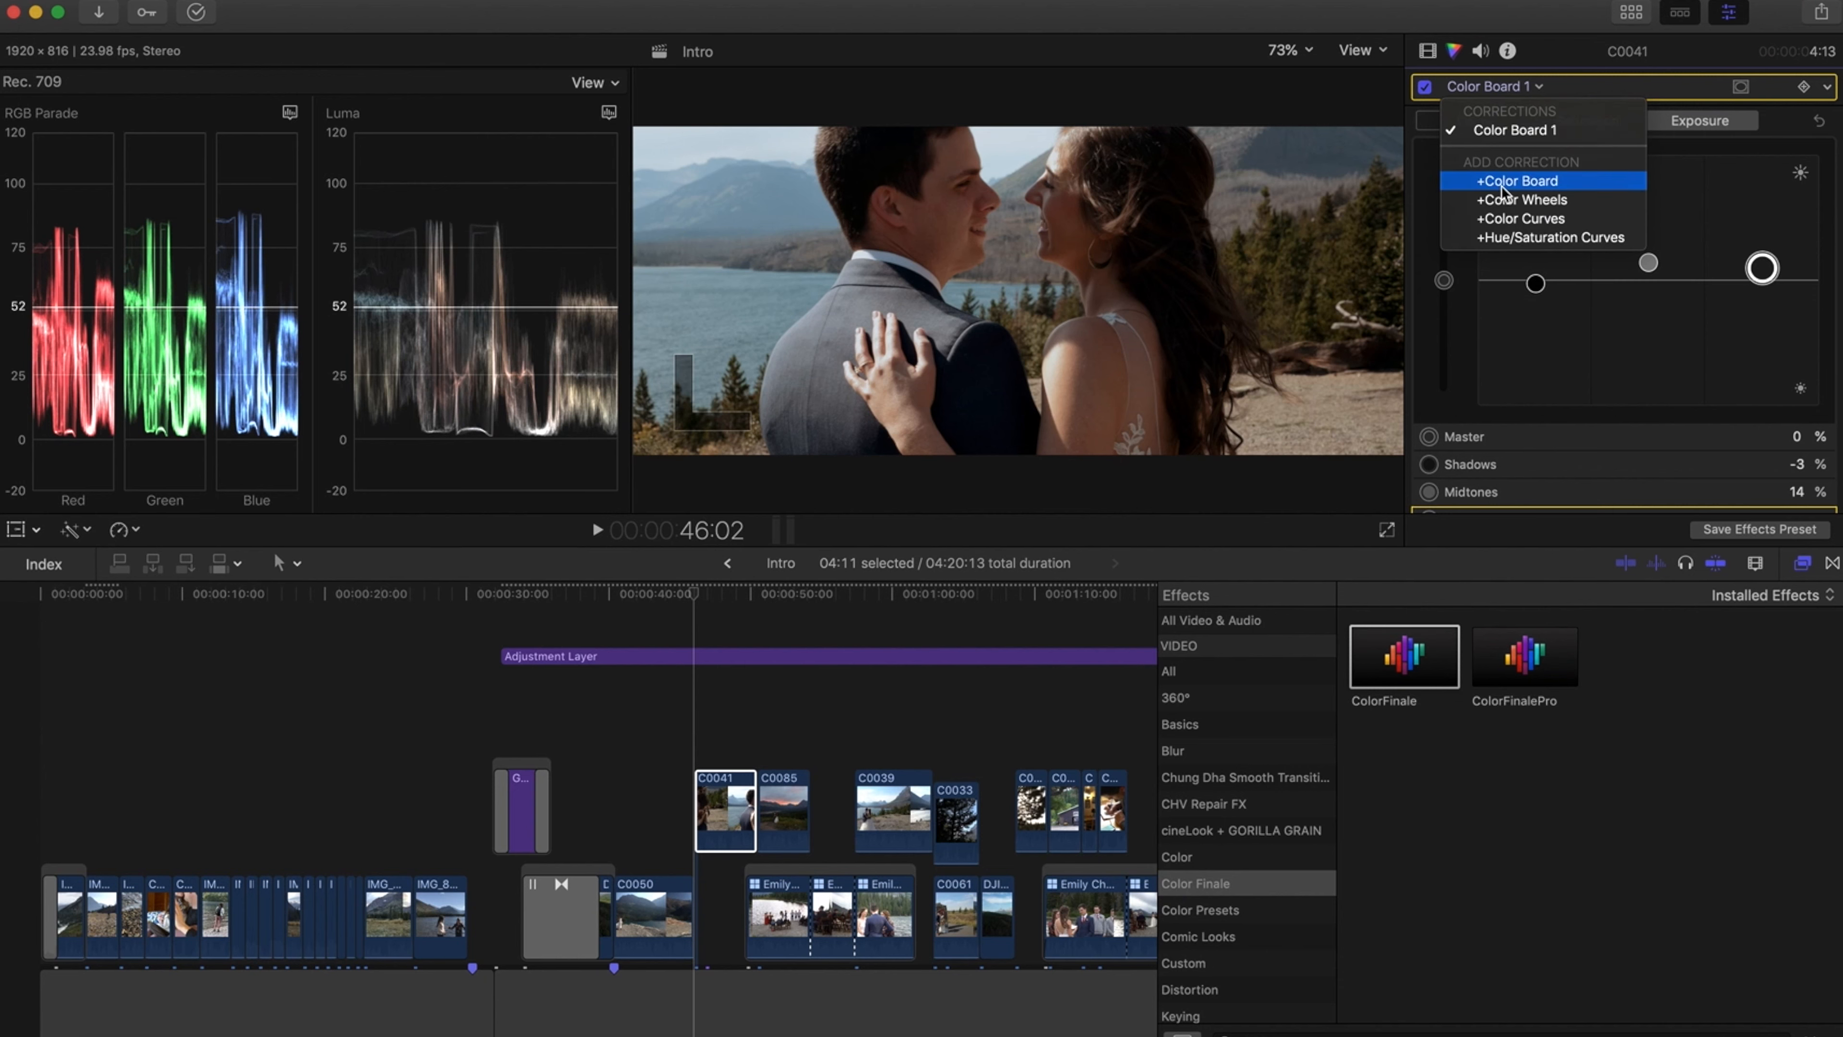
click(1502, 187)
click(1540, 89)
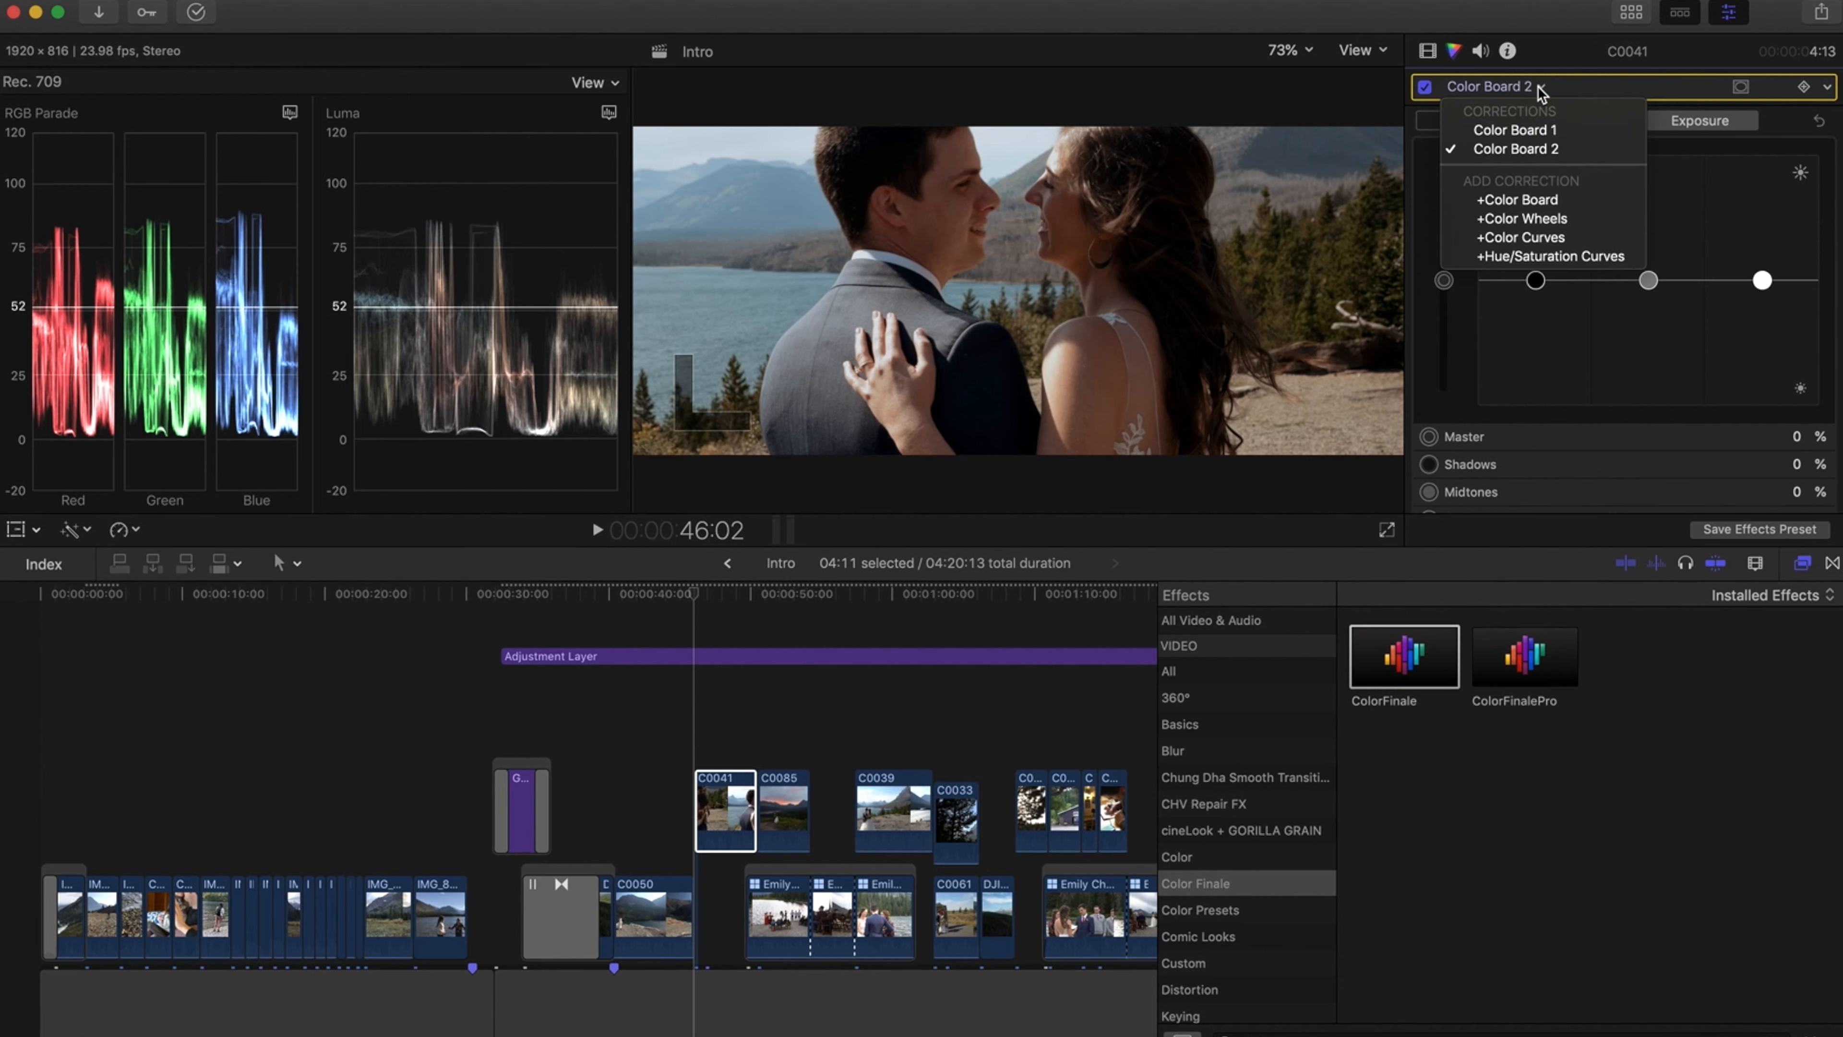
click(1540, 89)
click(1740, 87)
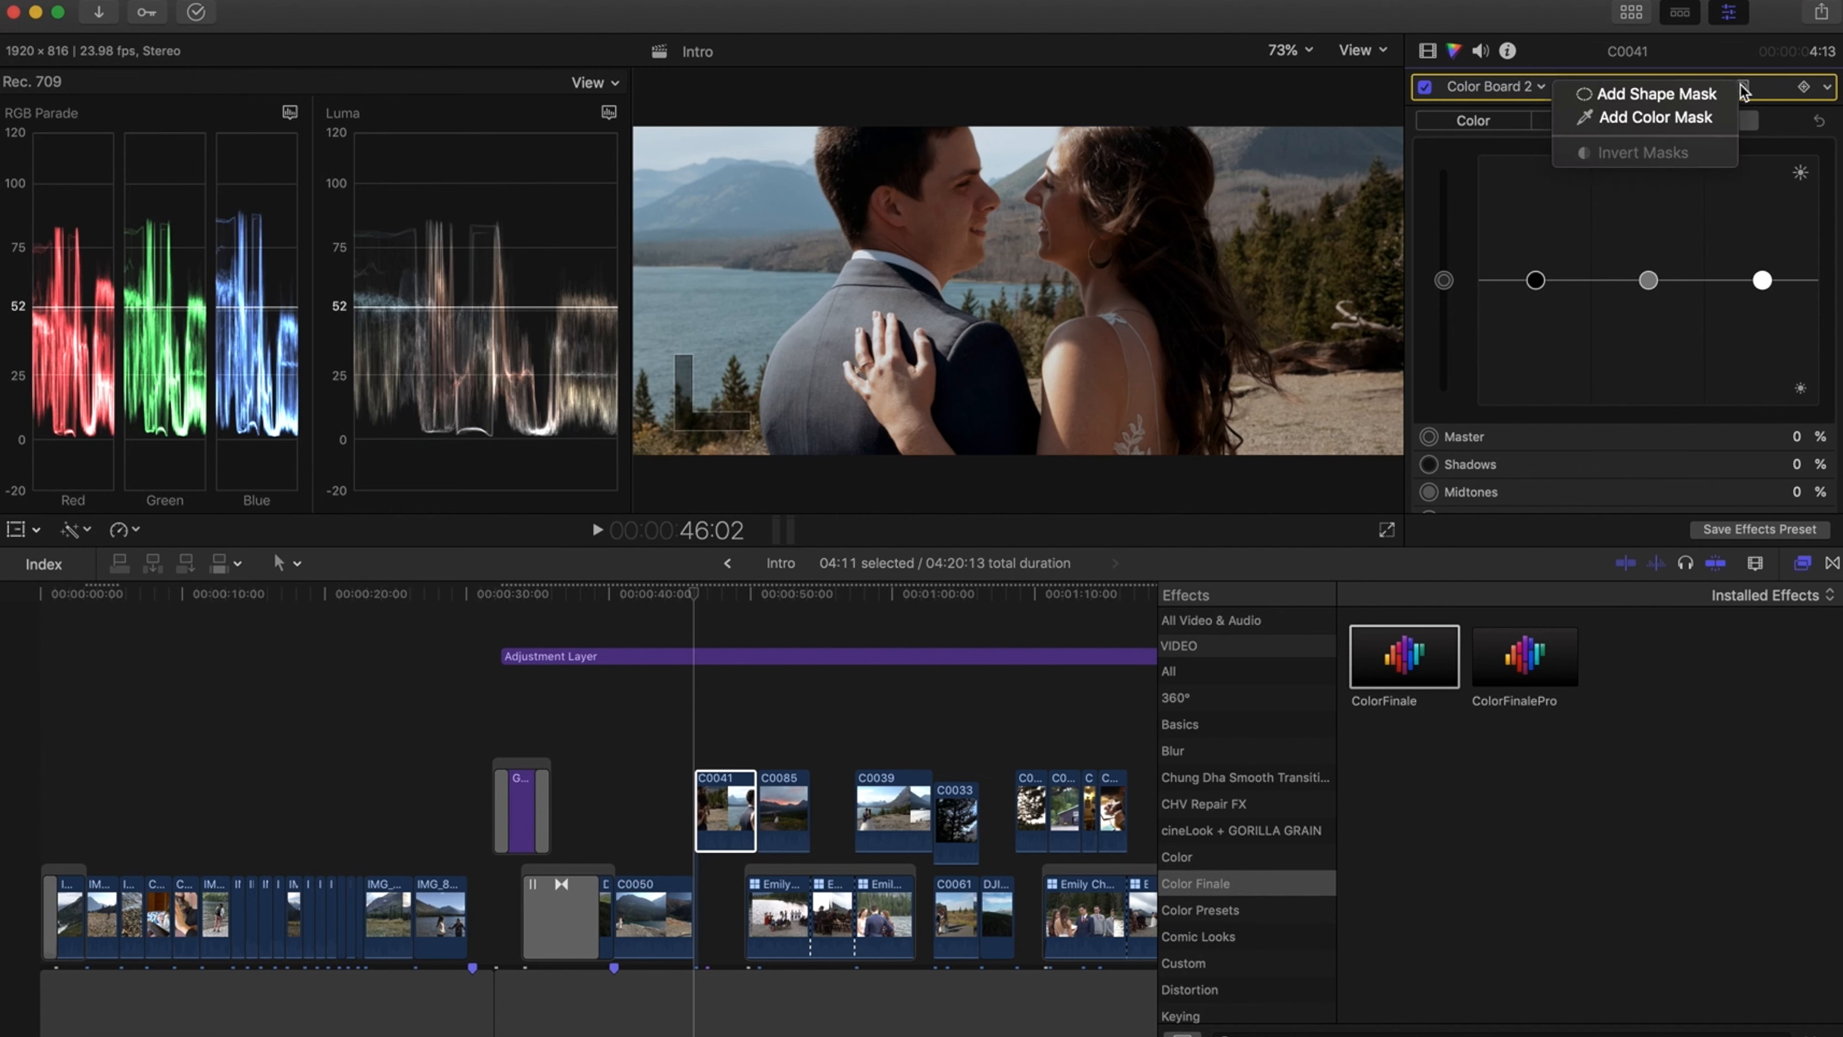
click(1649, 94)
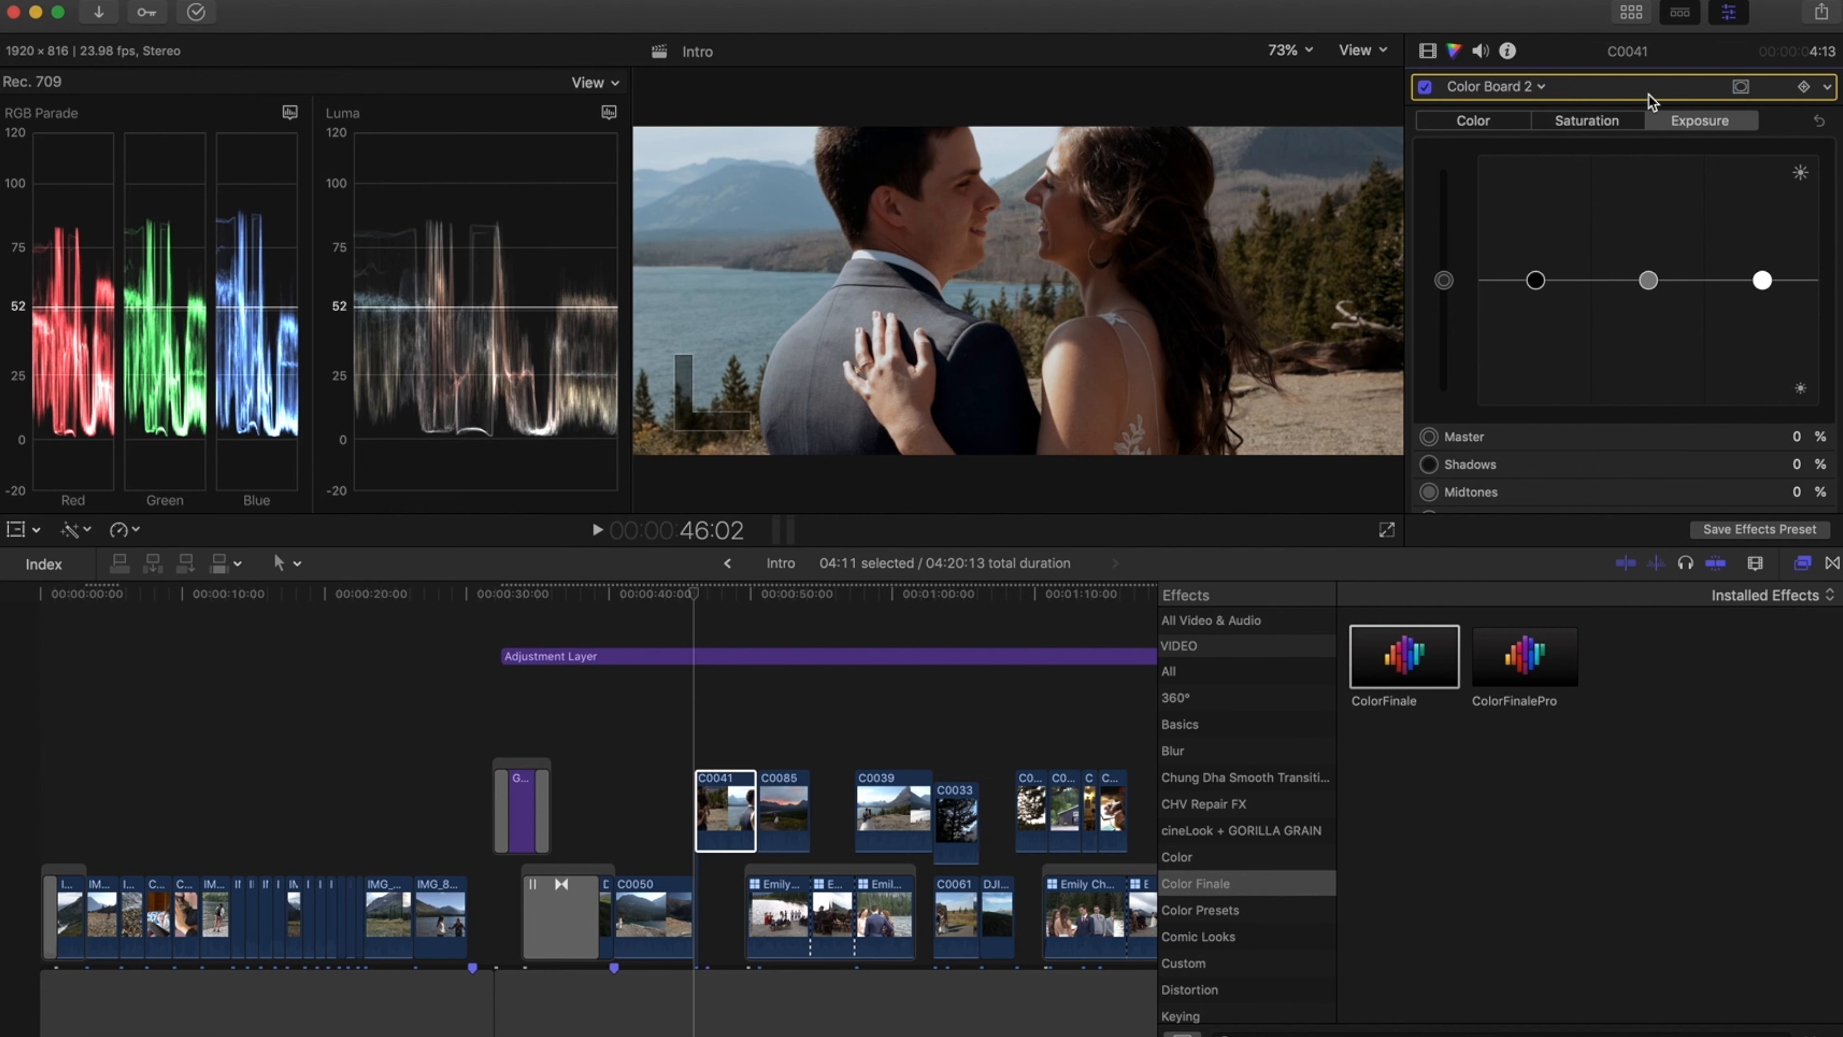
Position the shape mask ellipse over the couple's faces and raise the masked master exposure to 4%
drag(1019, 349, 1199, 223)
drag(1006, 224, 1002, 191)
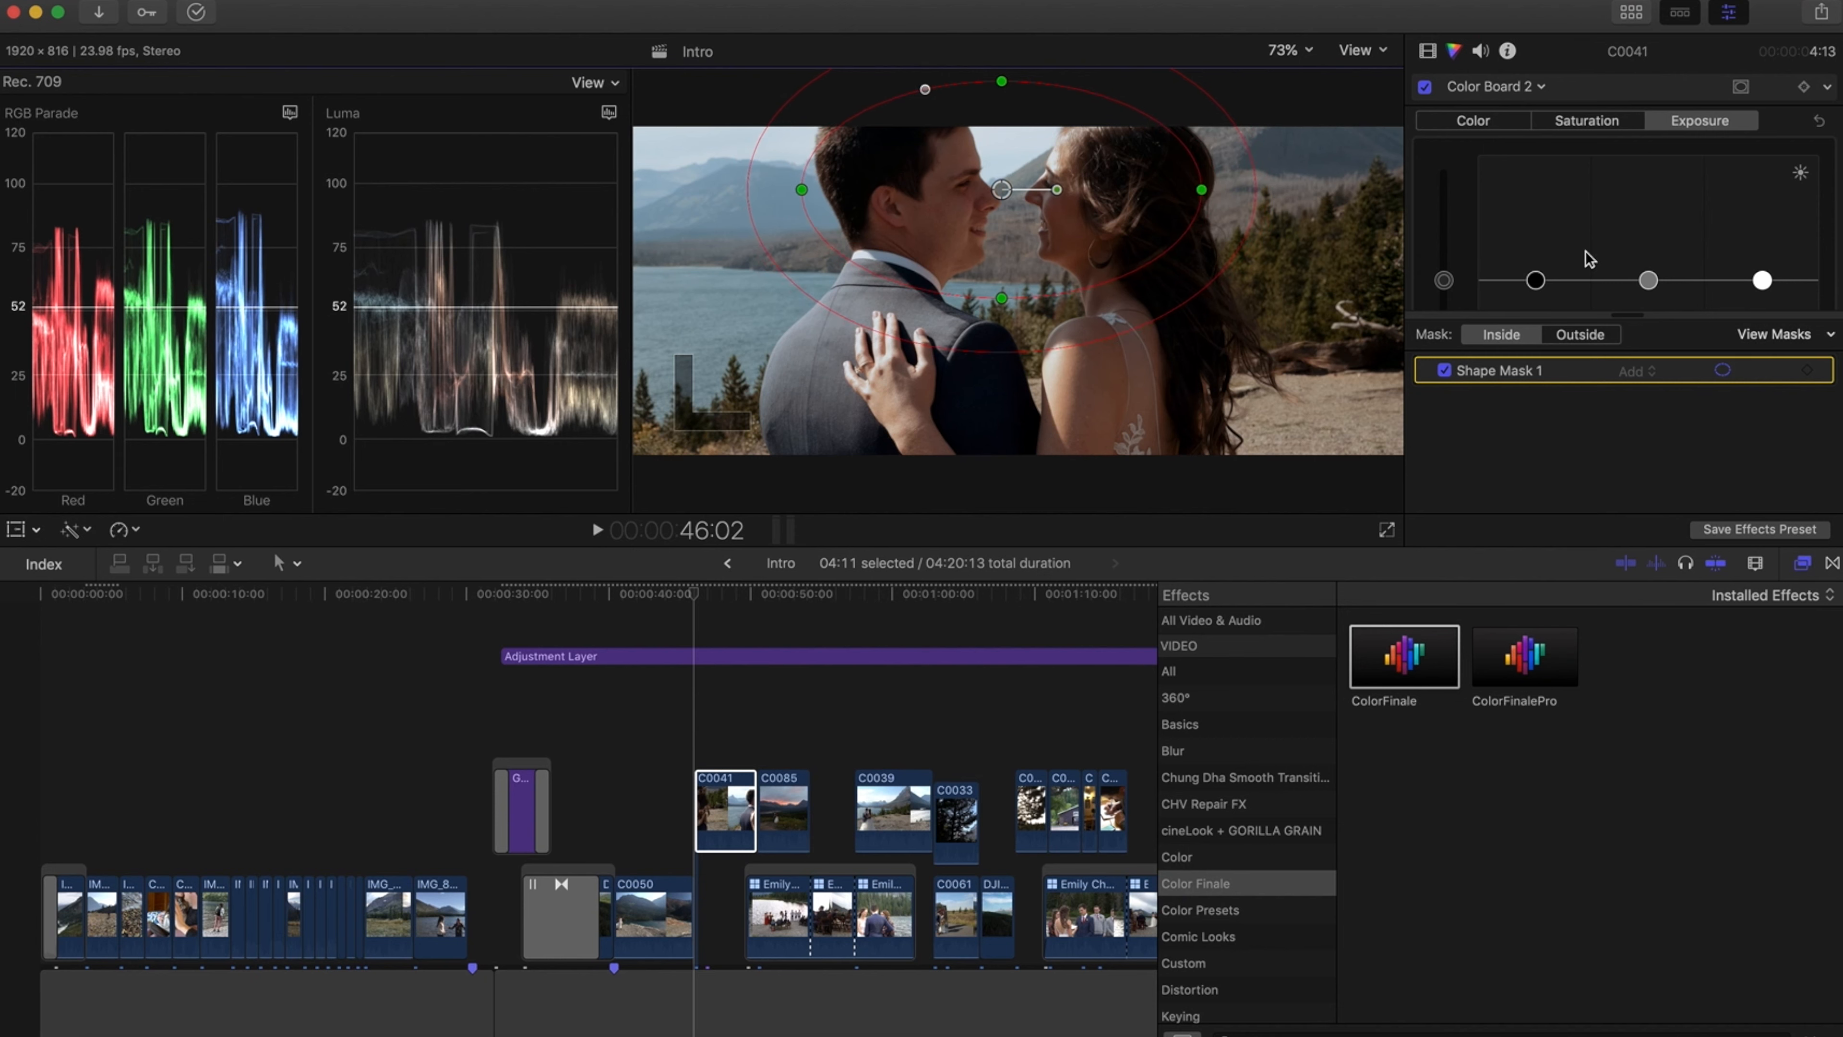
mouse_move(1648, 281)
mouse_down()
mouse_move(1649, 257)
mouse_move(1649, 281)
mouse_up()
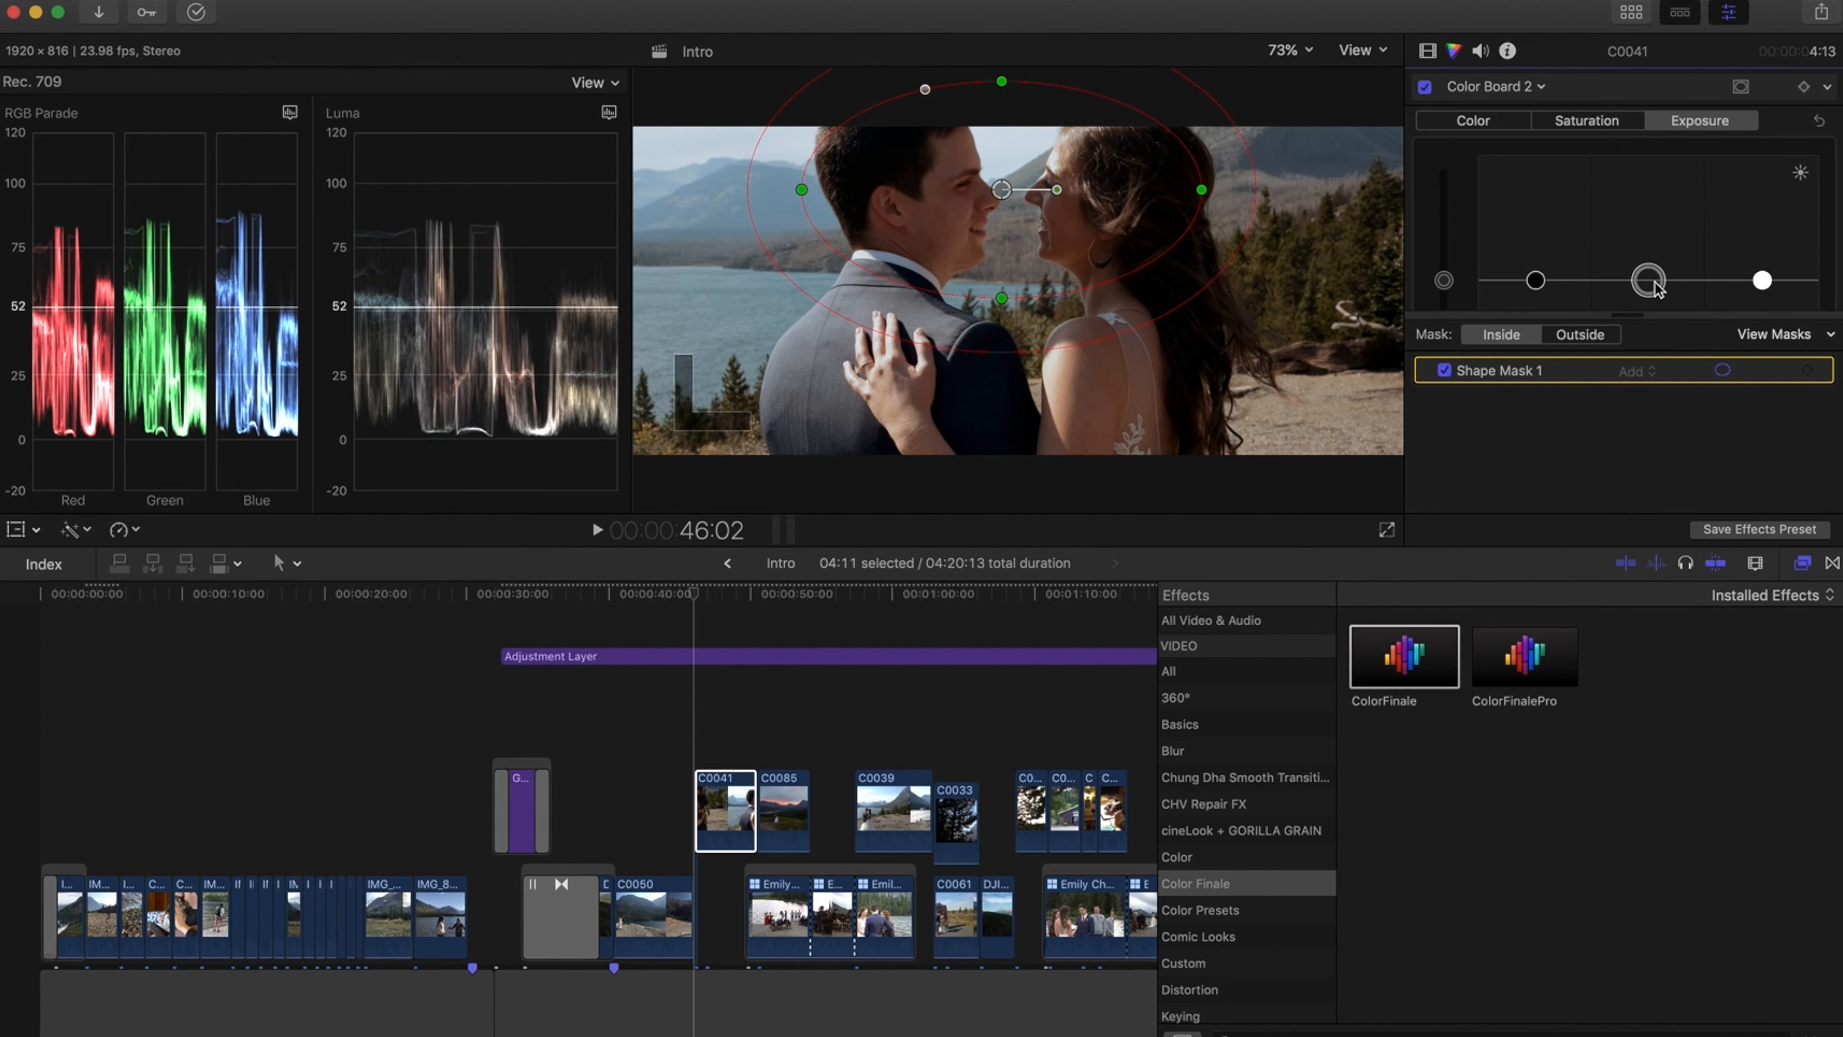
click(1444, 279)
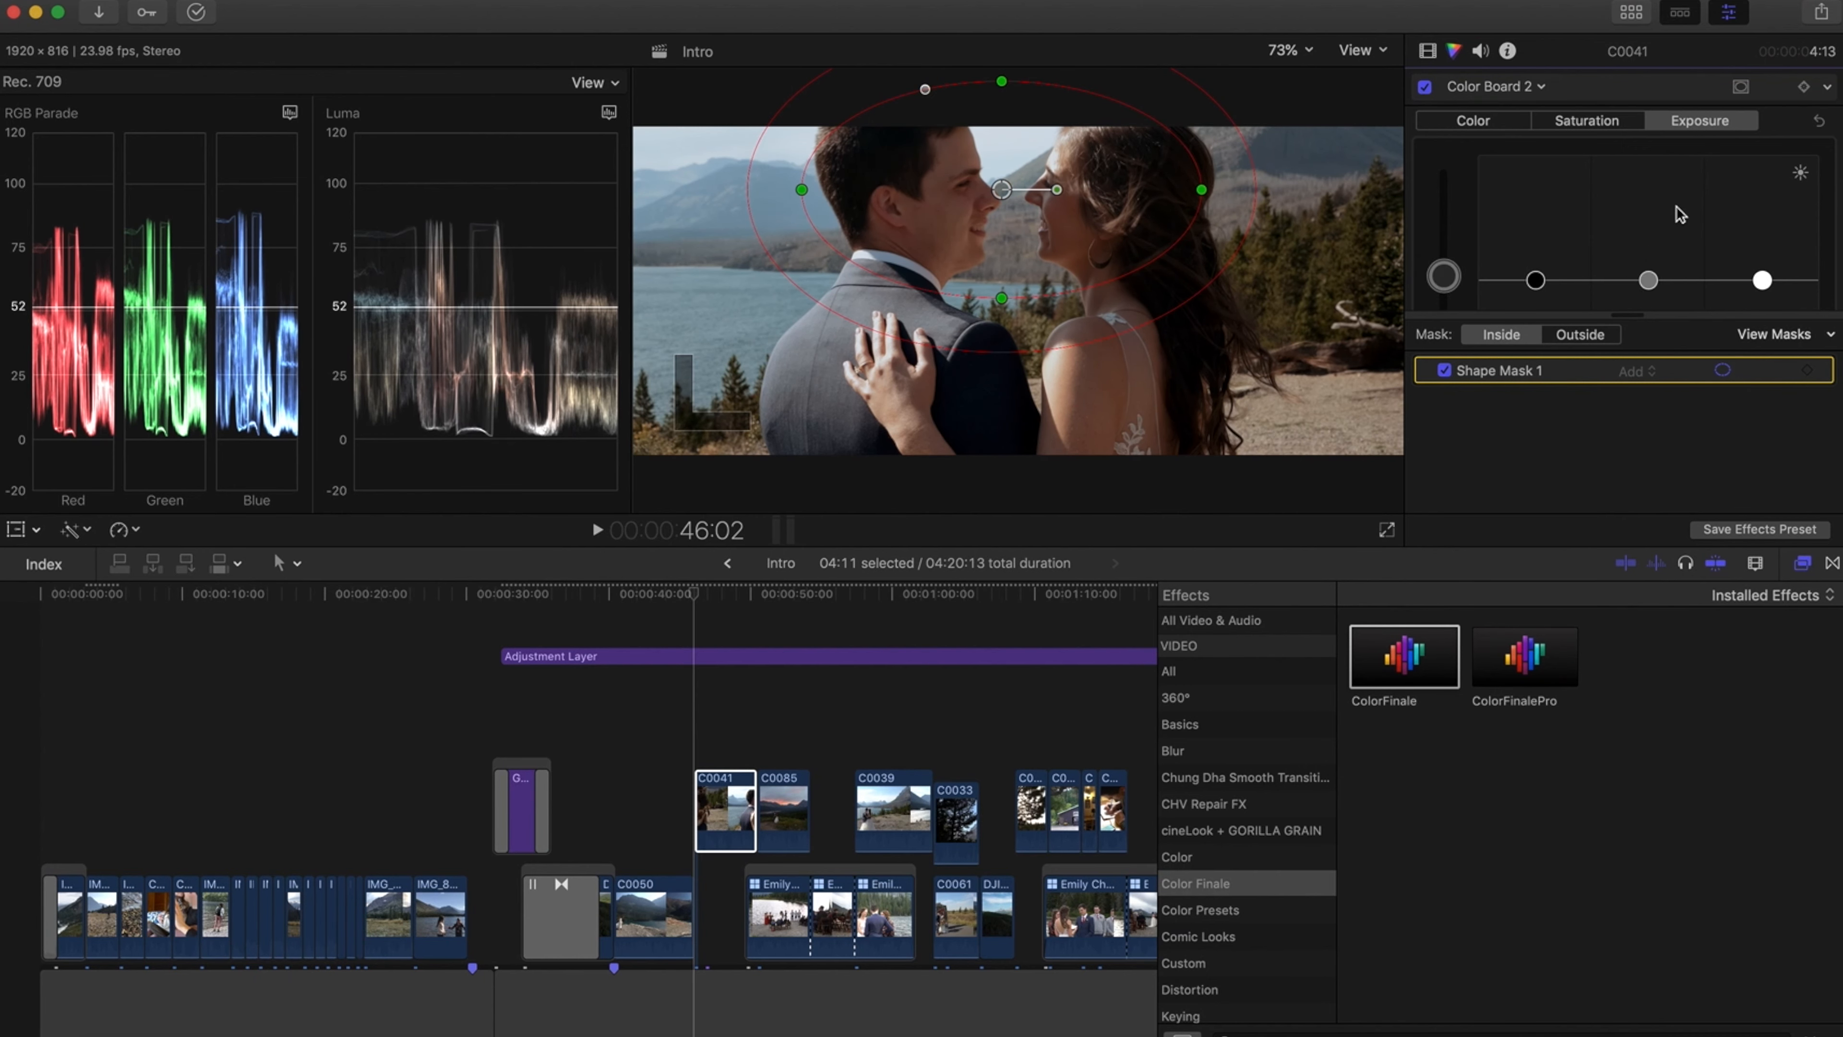
scroll(1681, 214, down, 3)
scroll(1681, 214, up, 2)
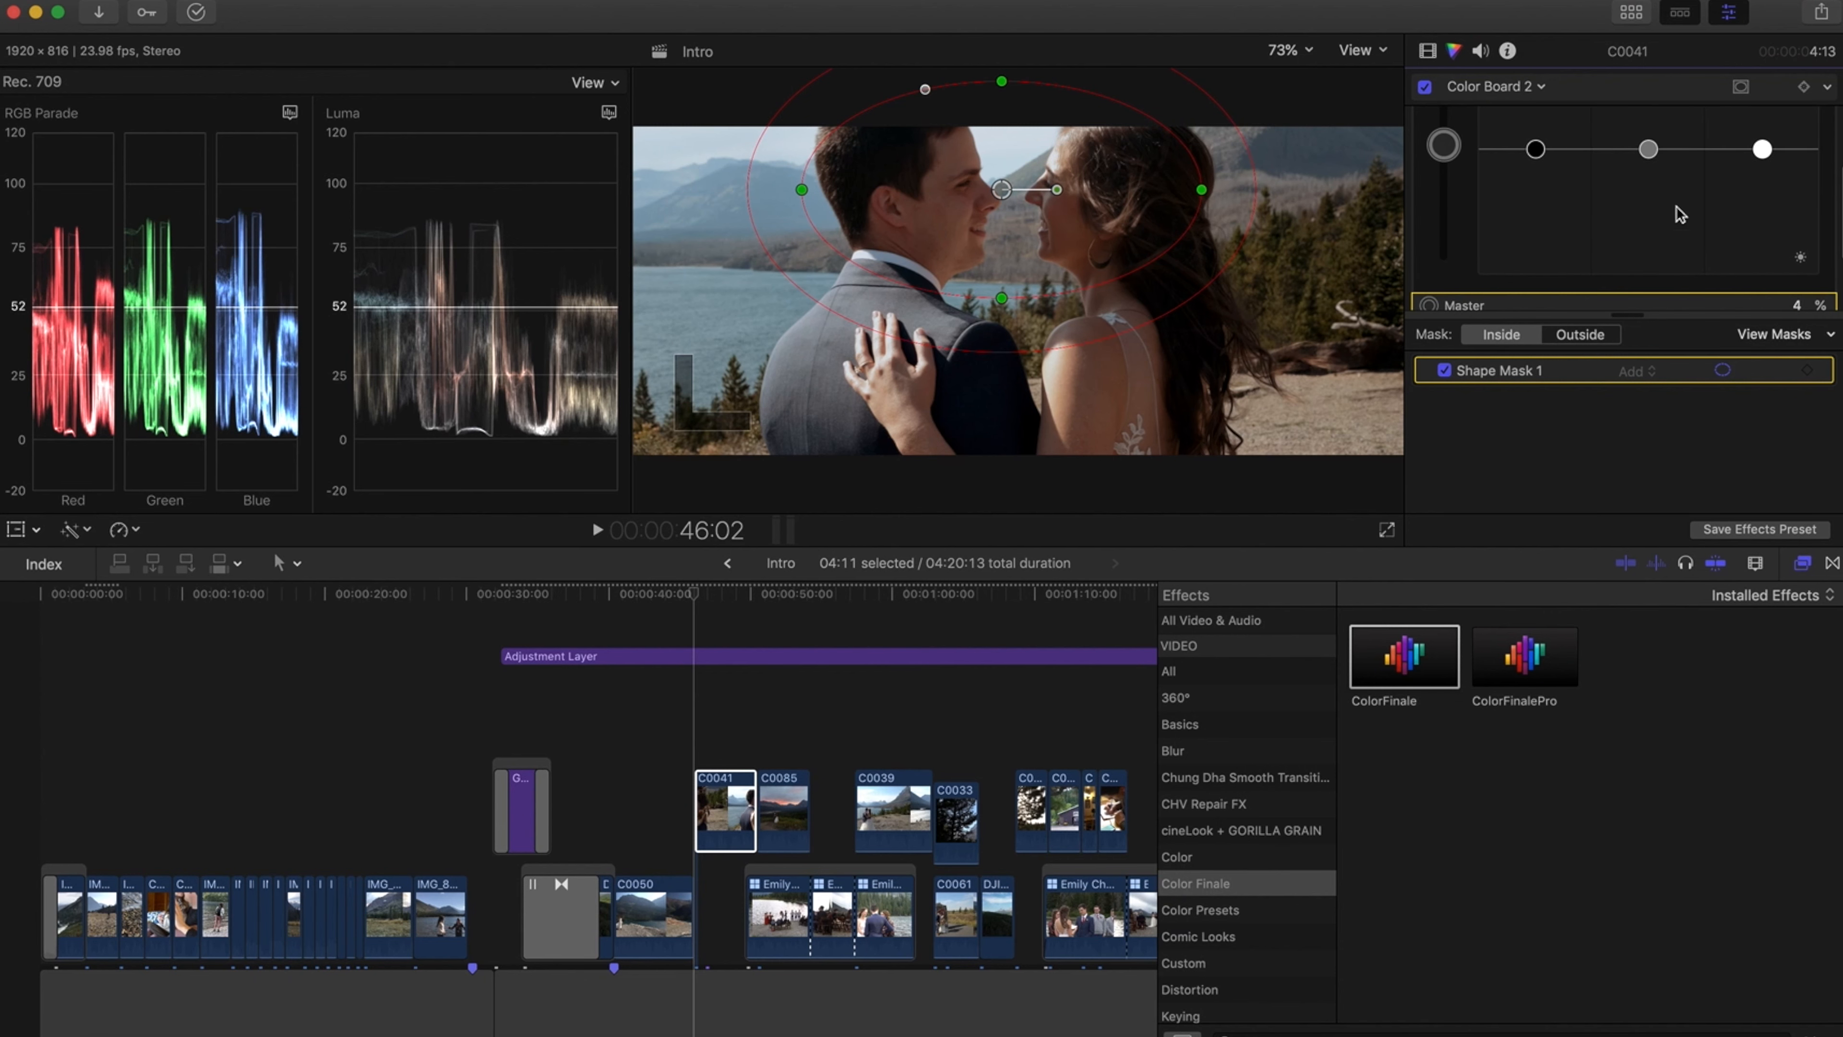
scroll(1460, 146, up, 2)
Switch back to Color Board 1 and play the clip to review the grade
click(1495, 87)
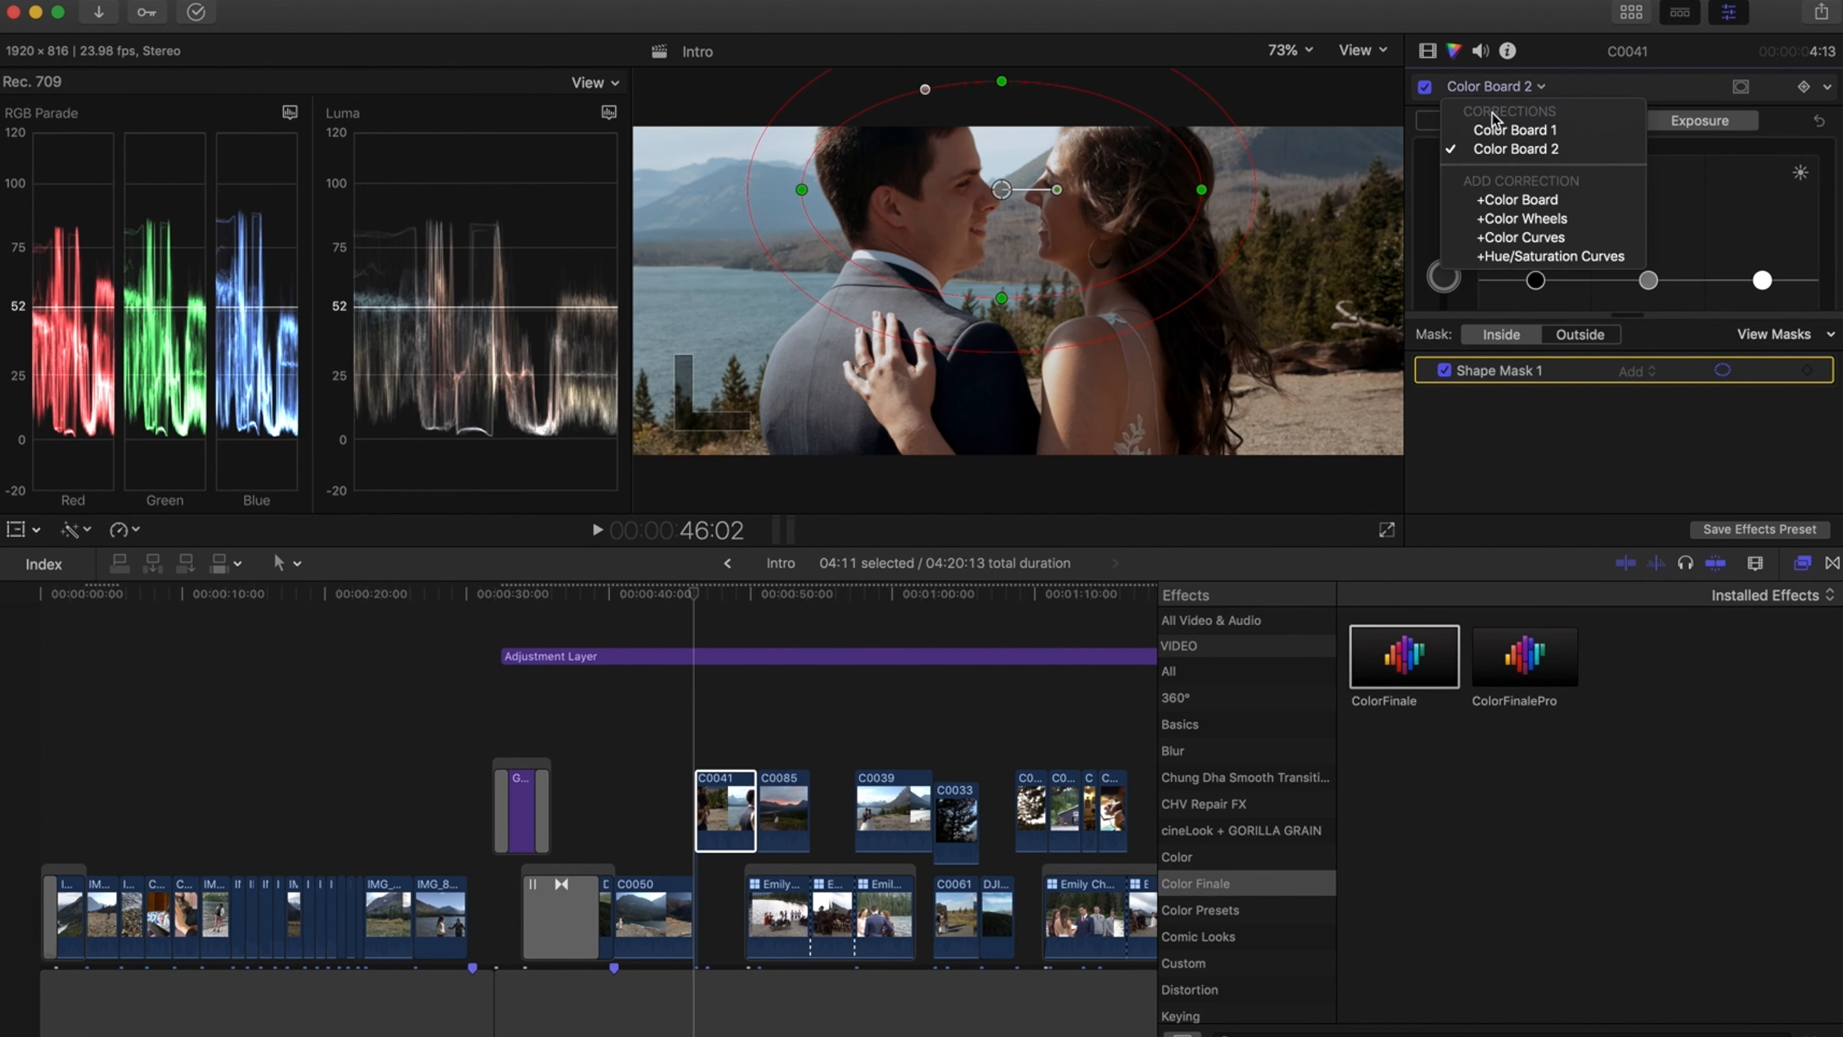
click(1502, 127)
click(686, 596)
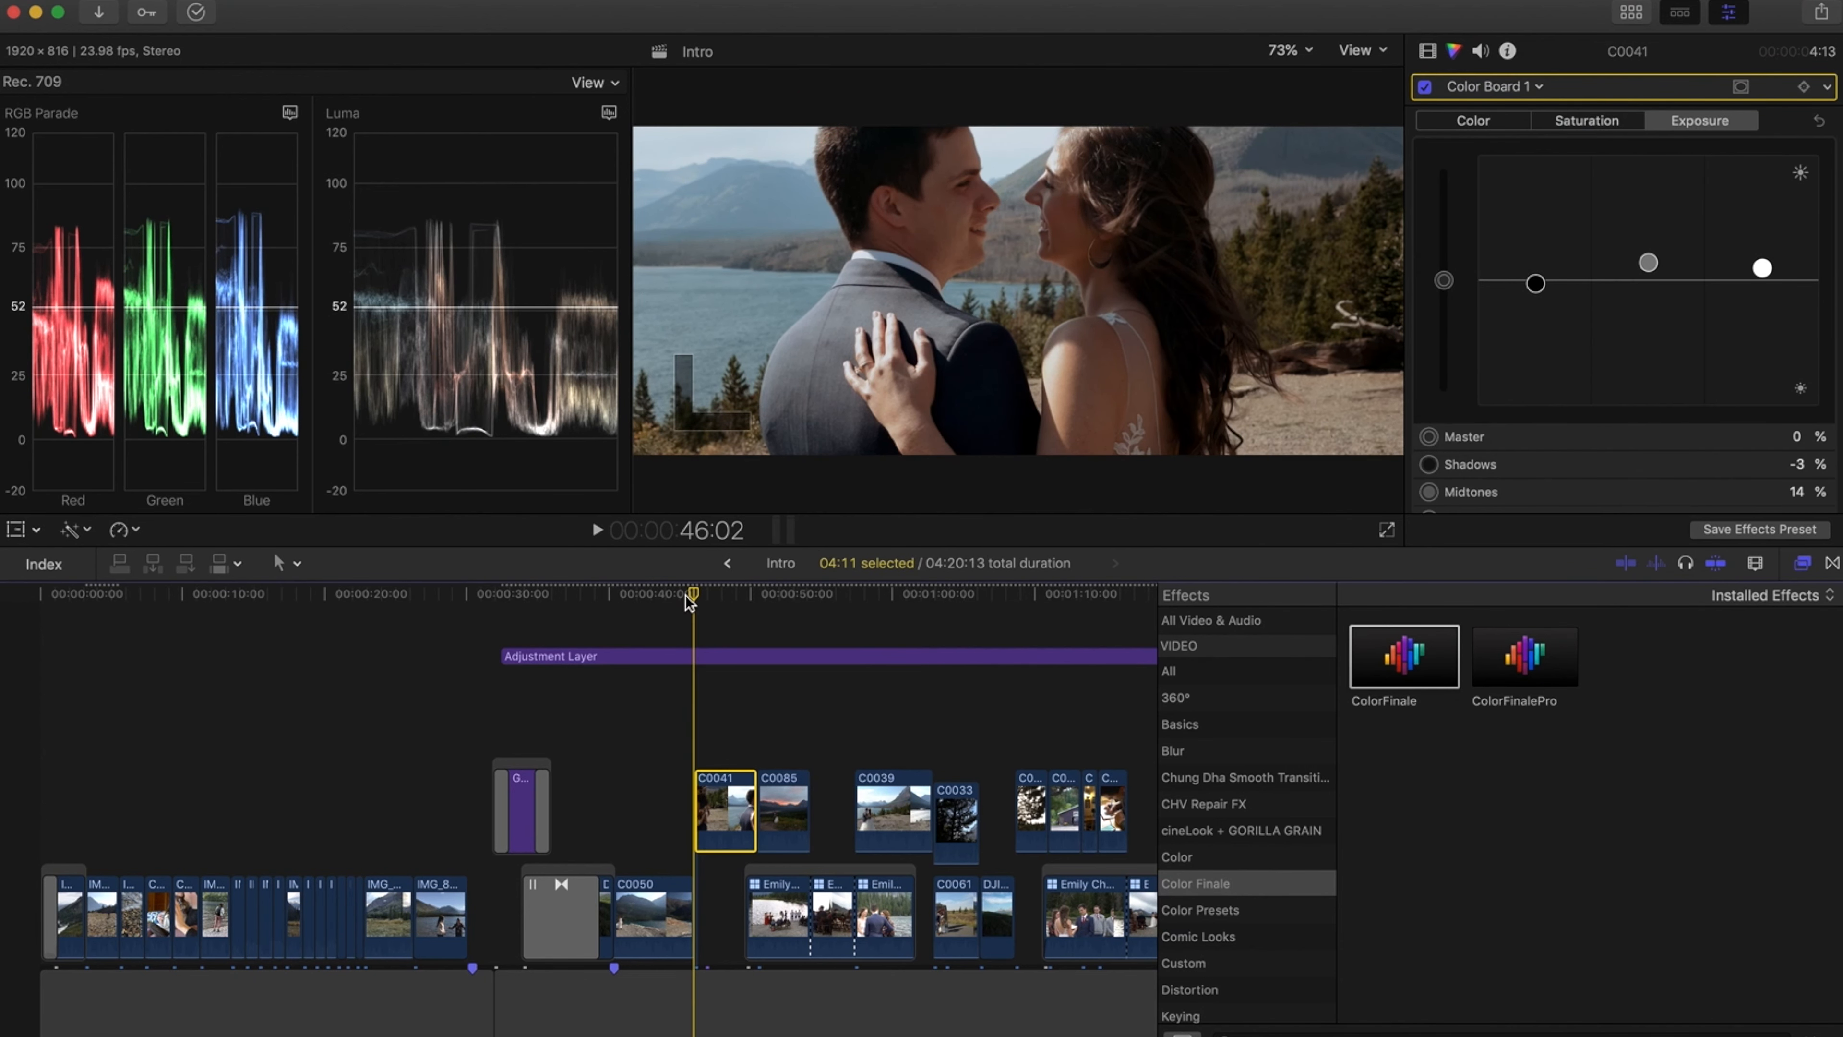
key(space)
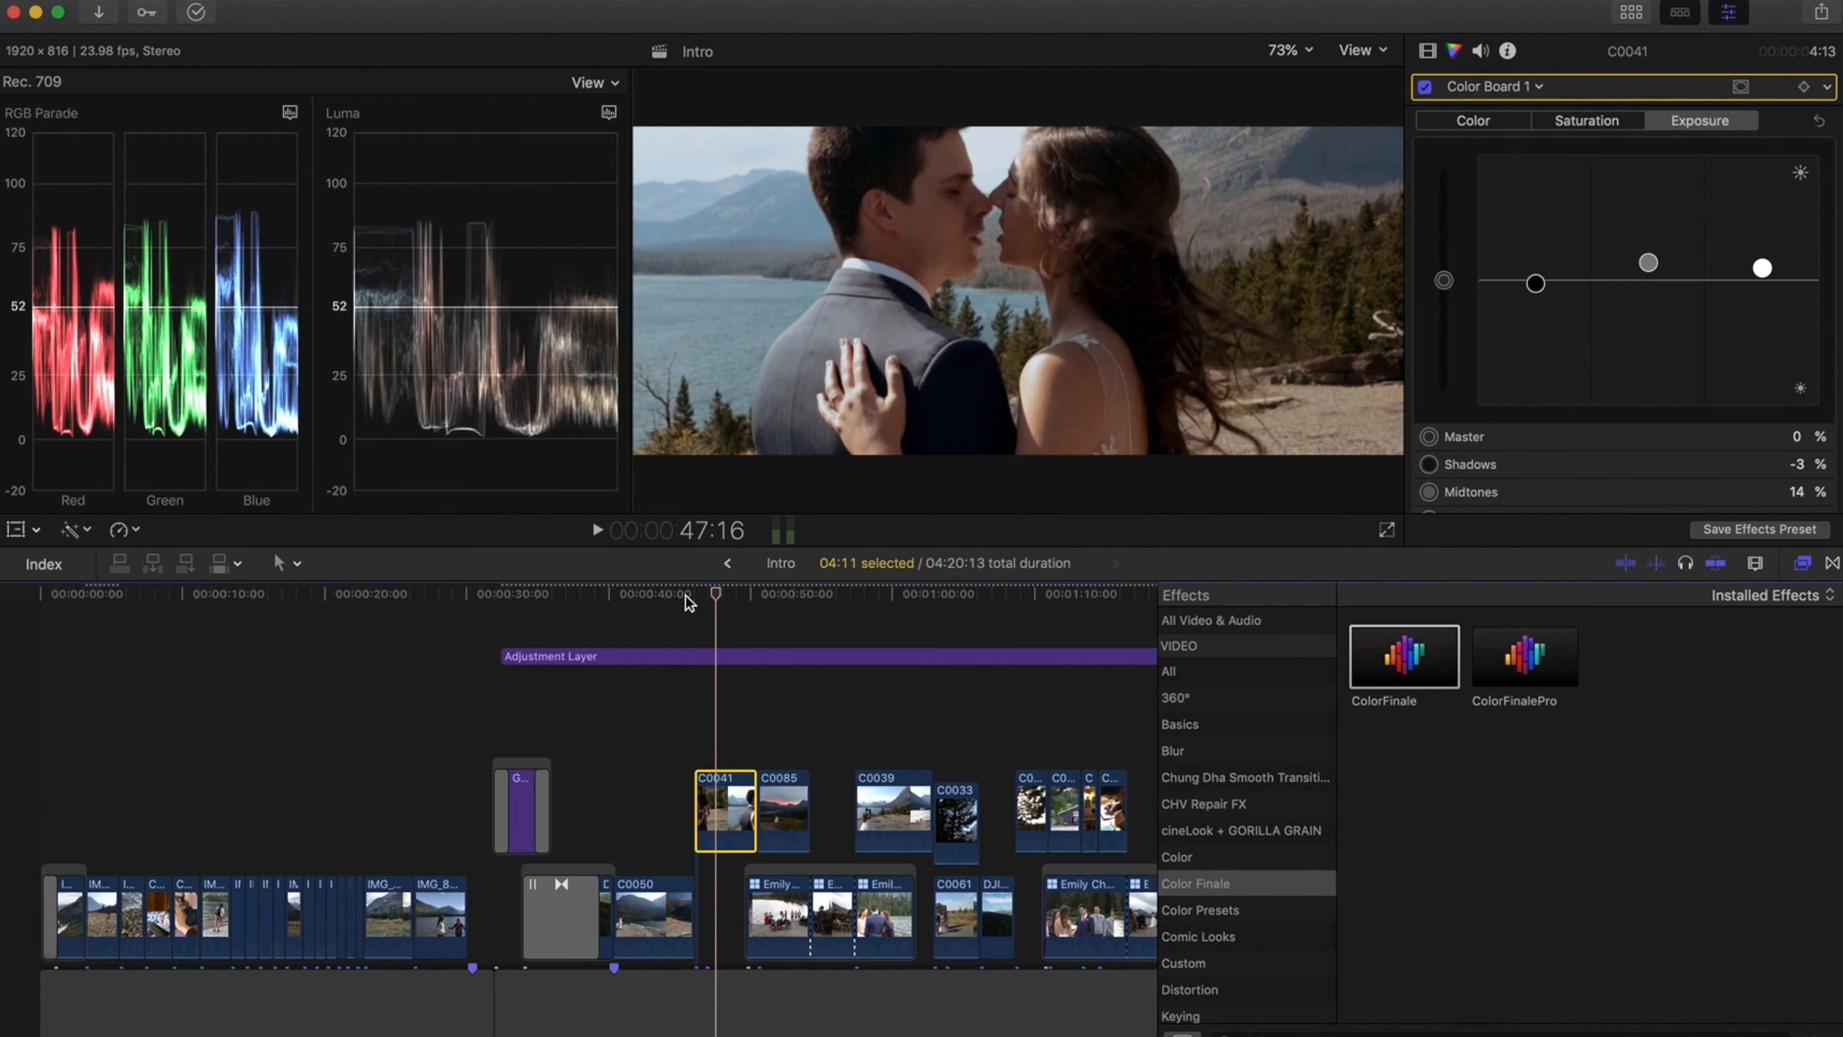
key(space)
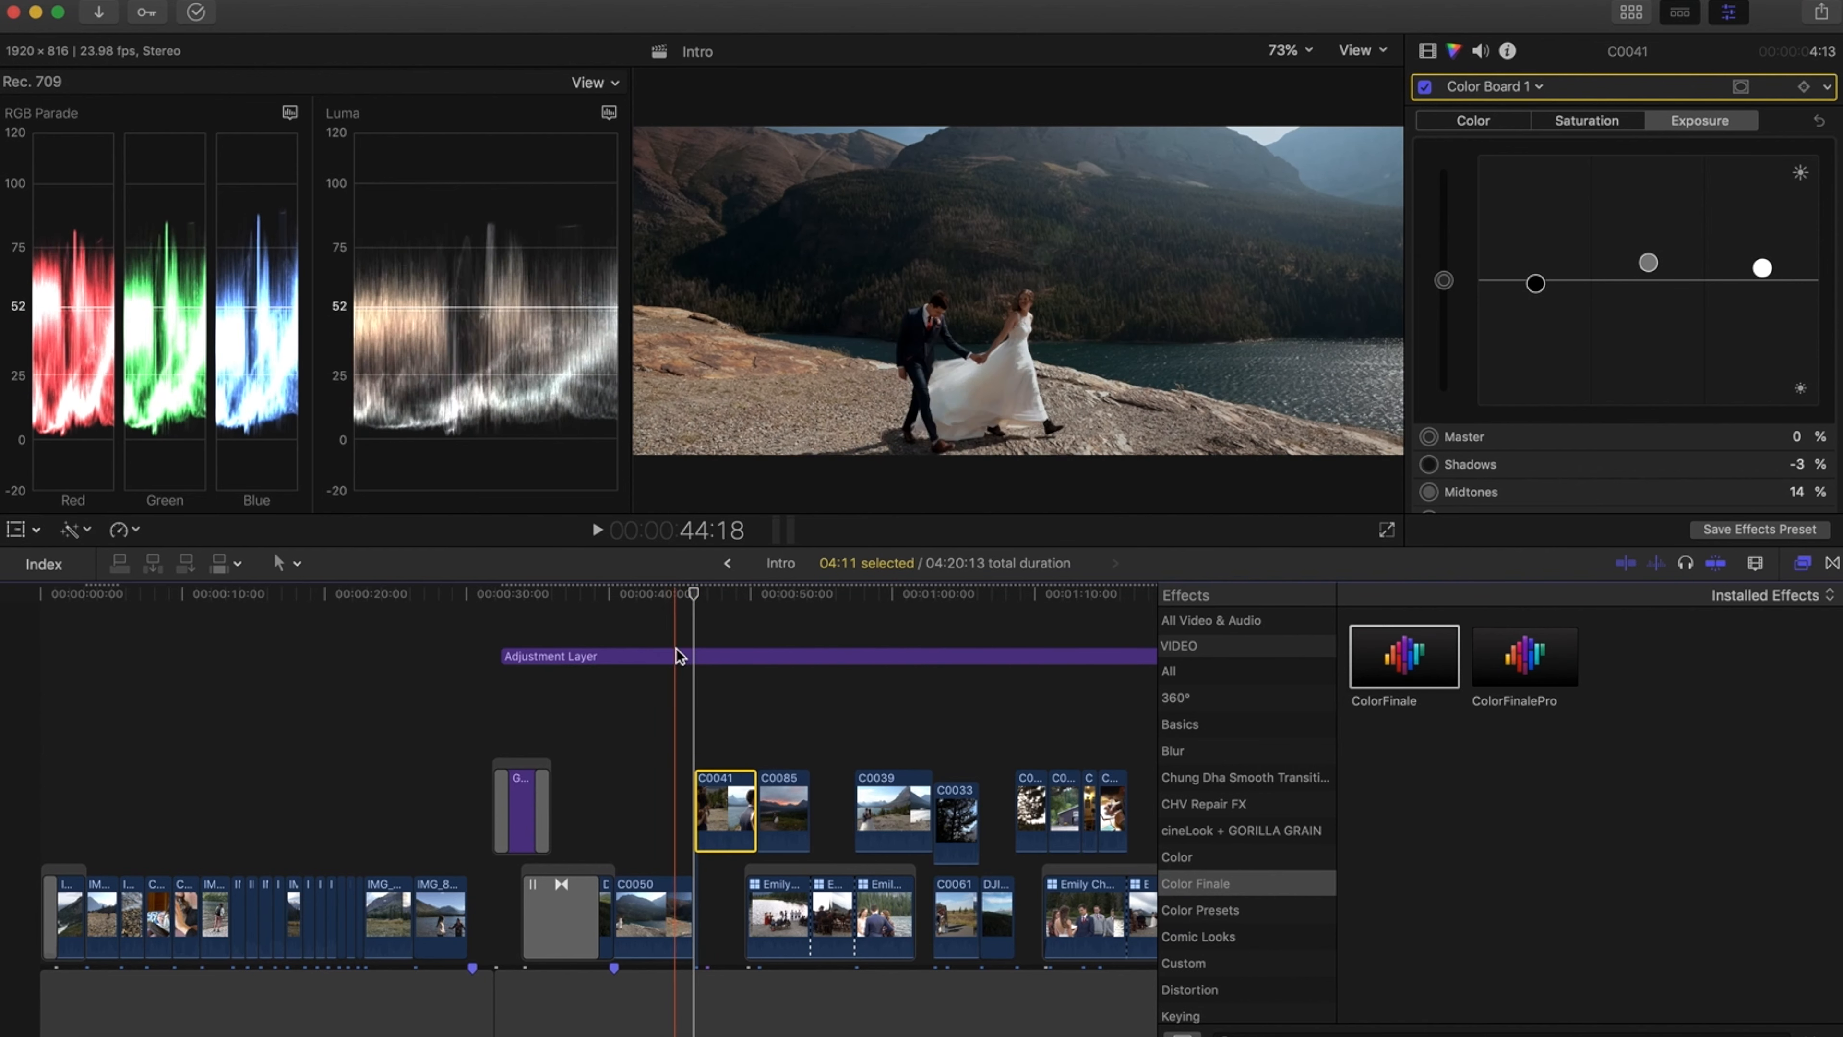
Lower clip C0041's midtone exposure in Color Board 1 to 12%
scroll(897, 640, right, 5)
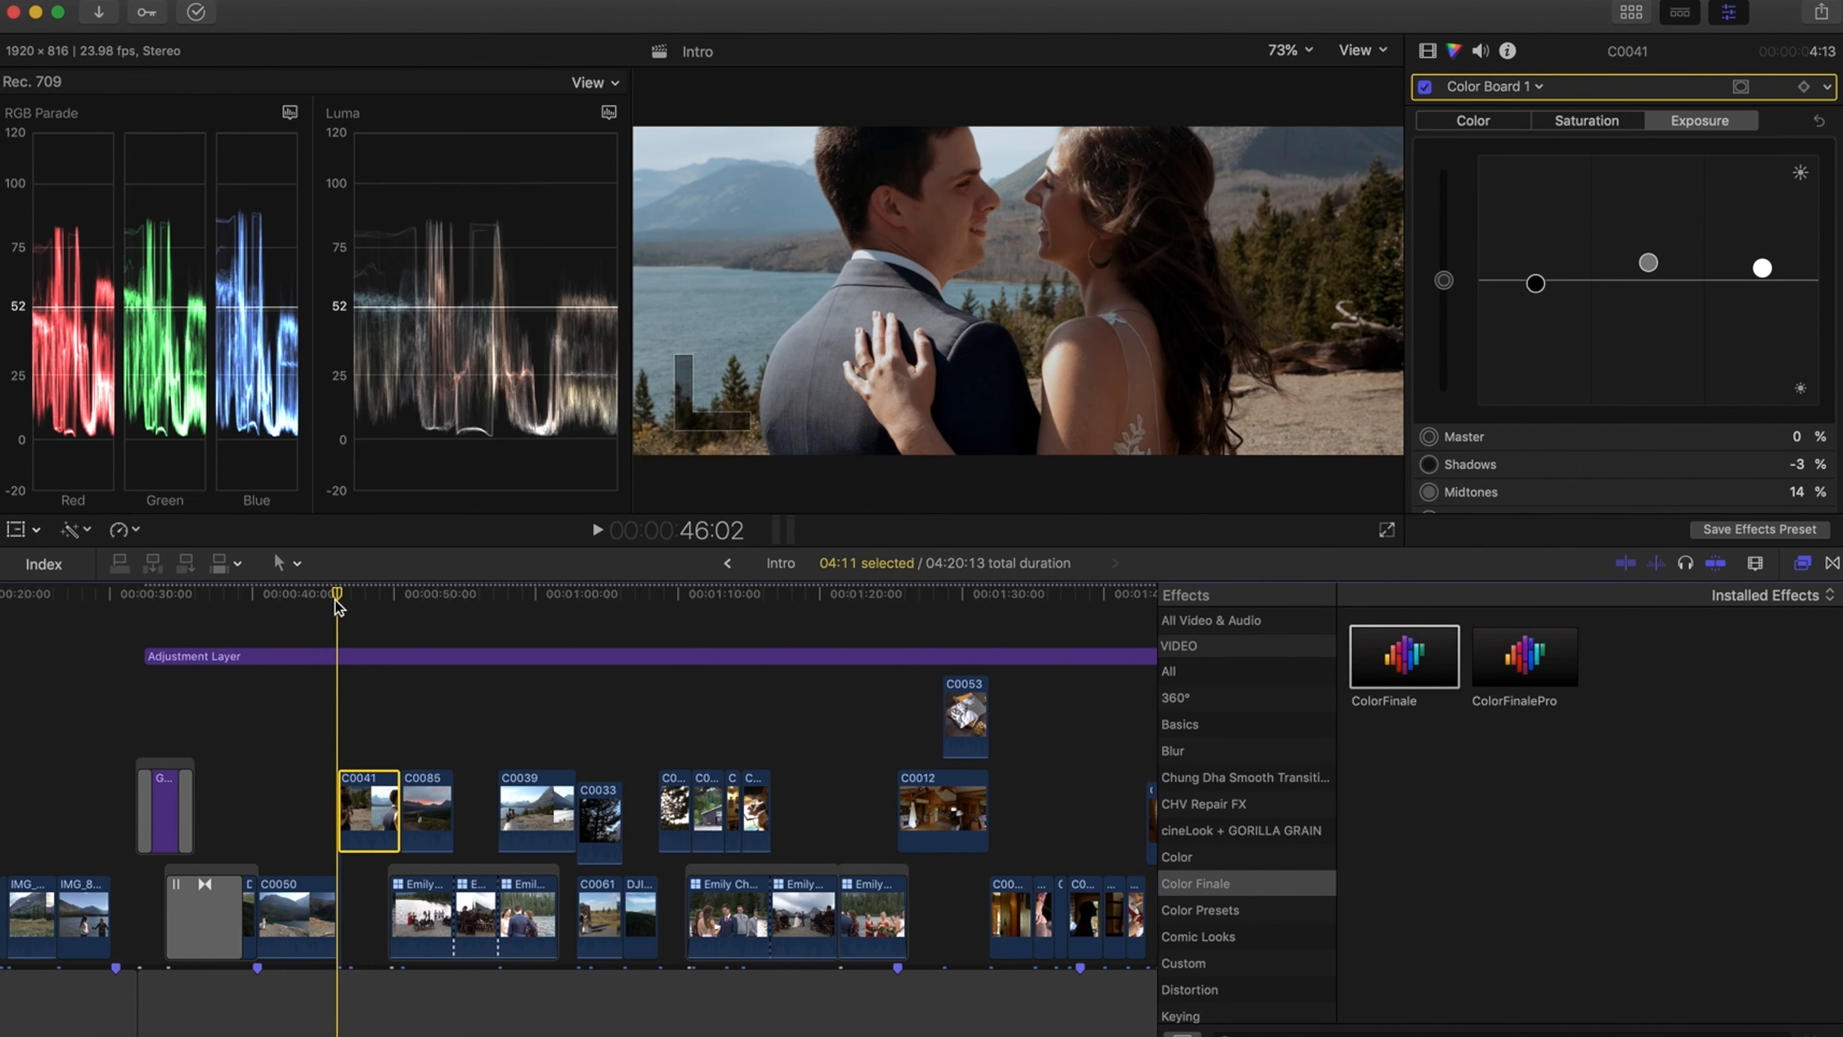
scroll(310, 611, left, 2)
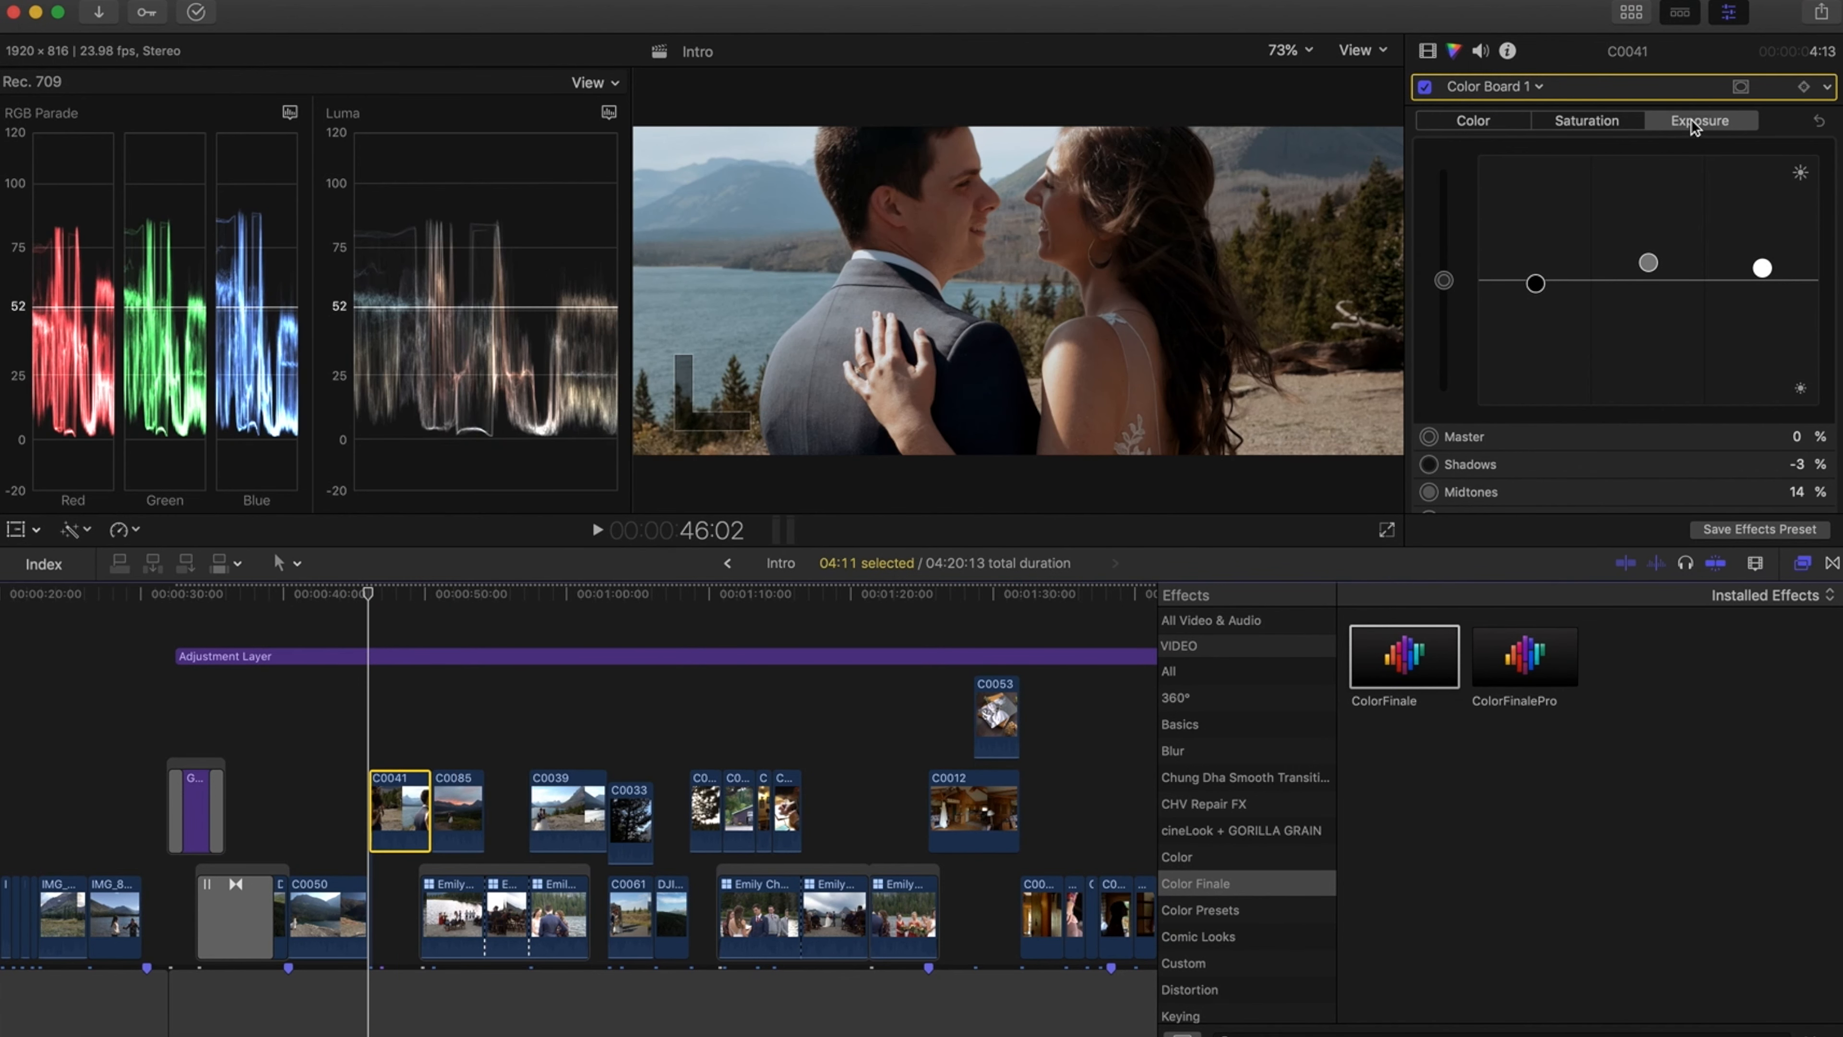
click(1651, 261)
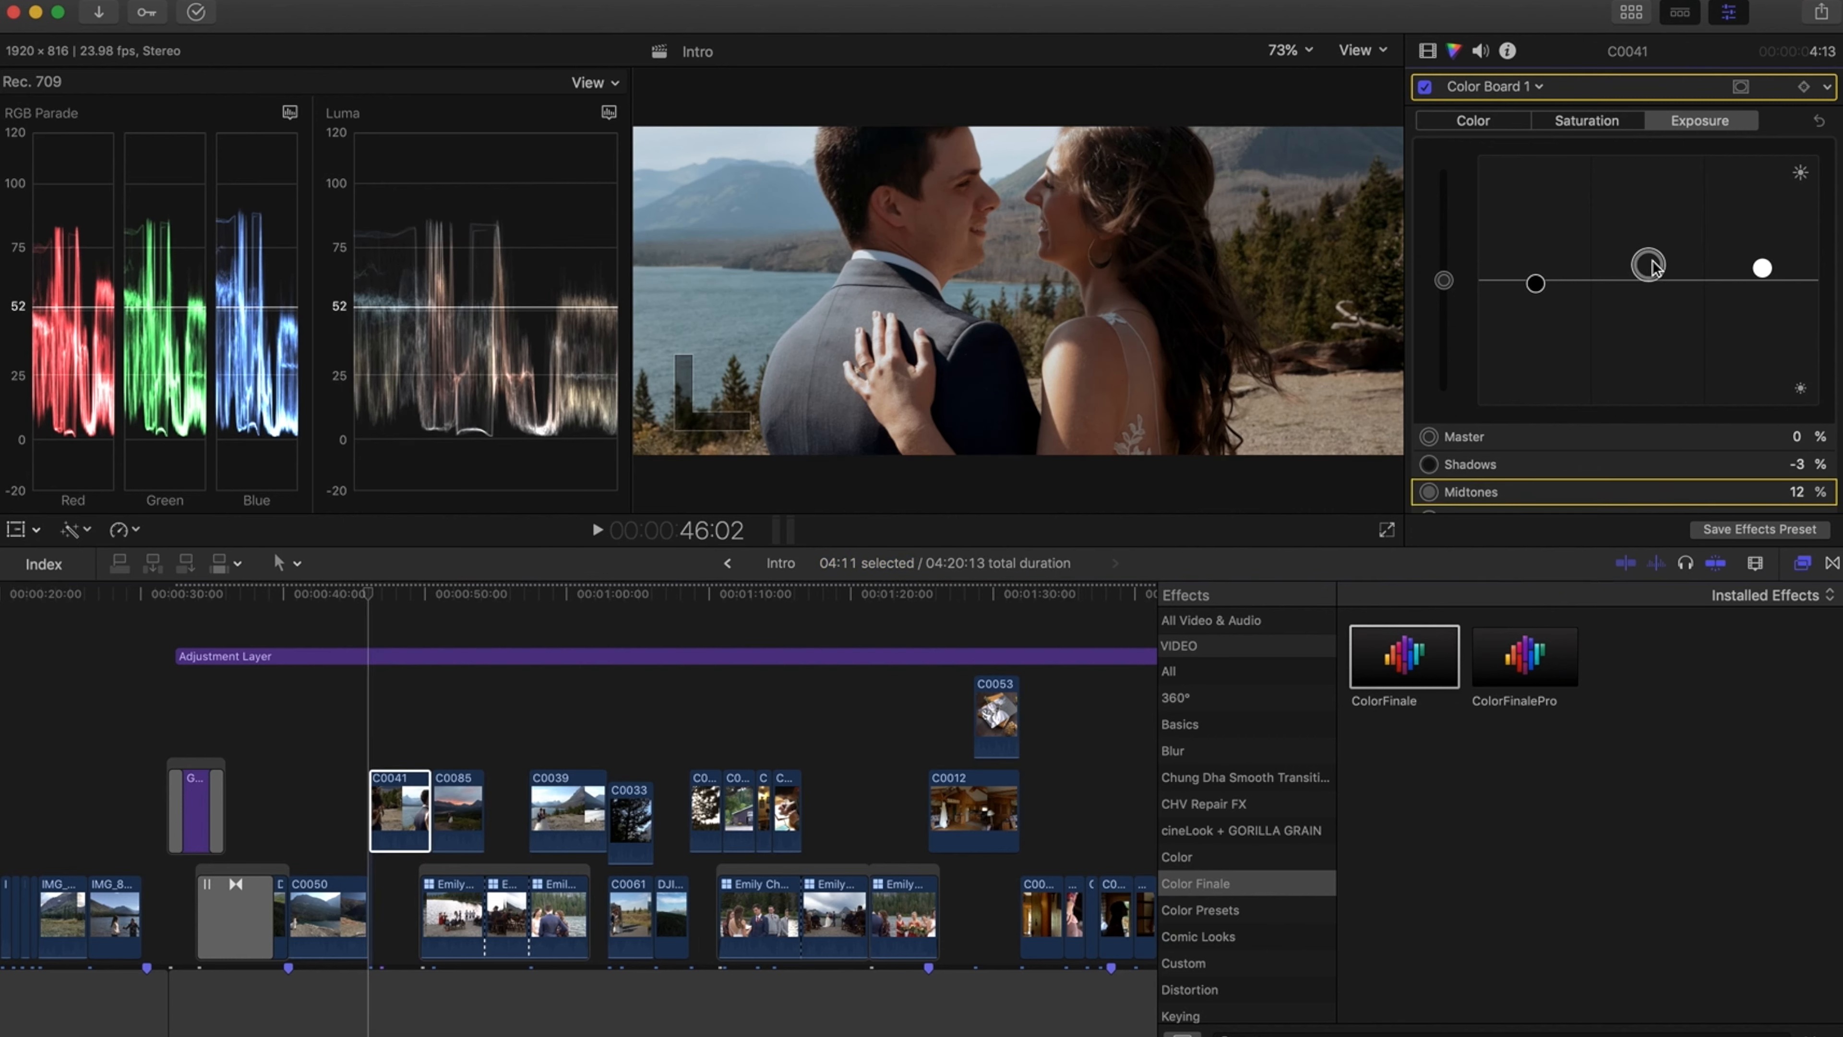
Select the sunset clip C0085 and set its exposure midtones to 6%, shadows to -1%, and raise the highlights
click(440, 589)
click(462, 799)
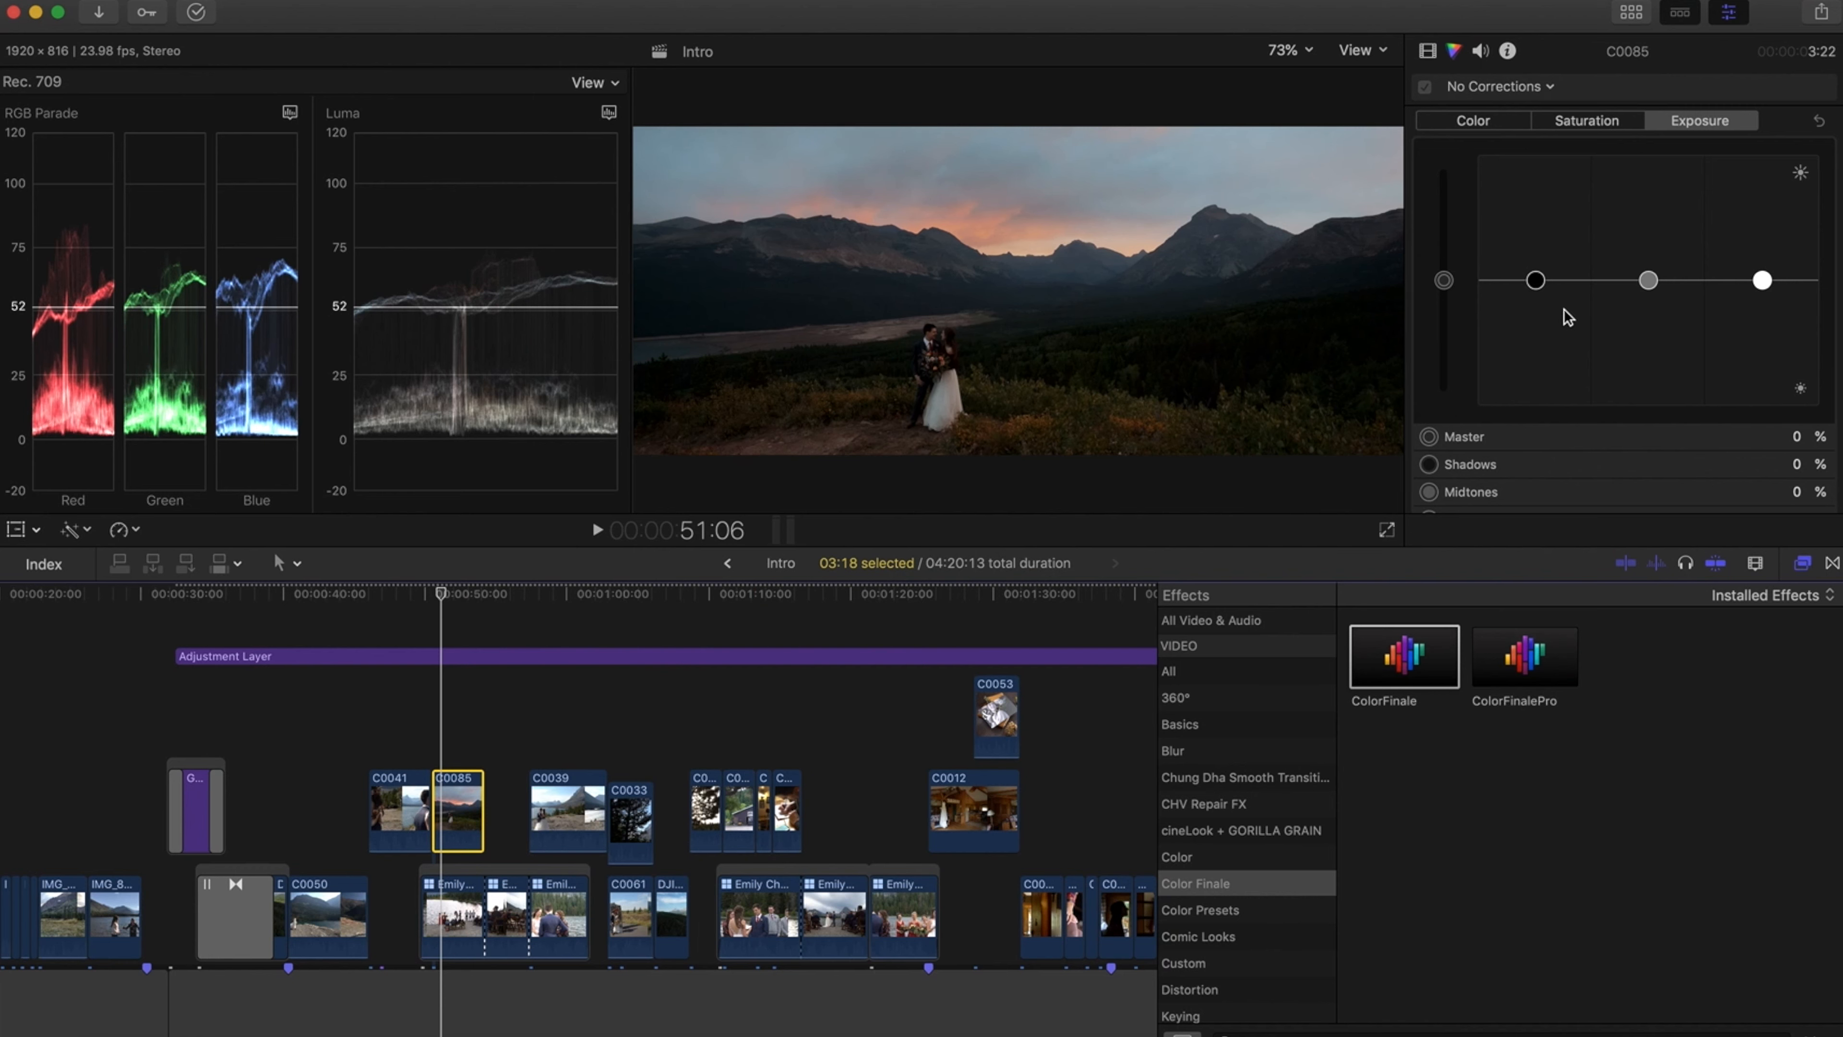
drag(1650, 285, 1649, 272)
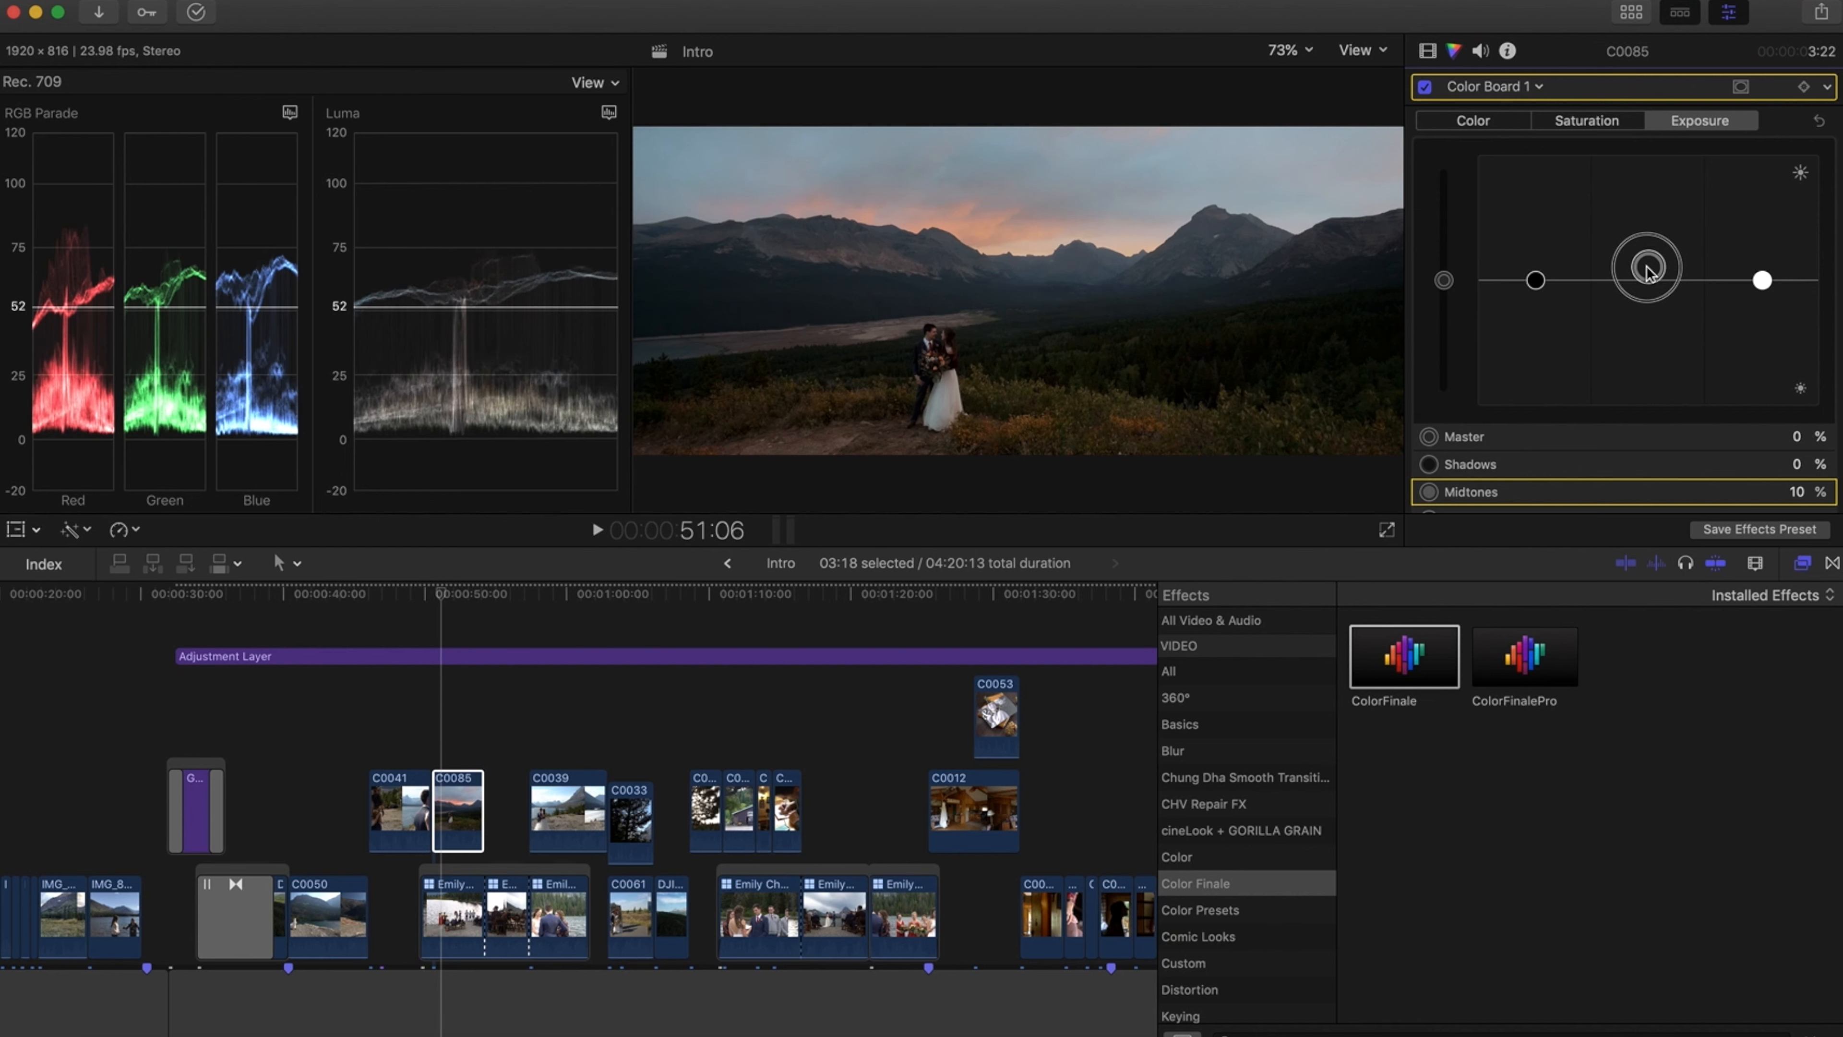
drag(1649, 272, 1649, 272)
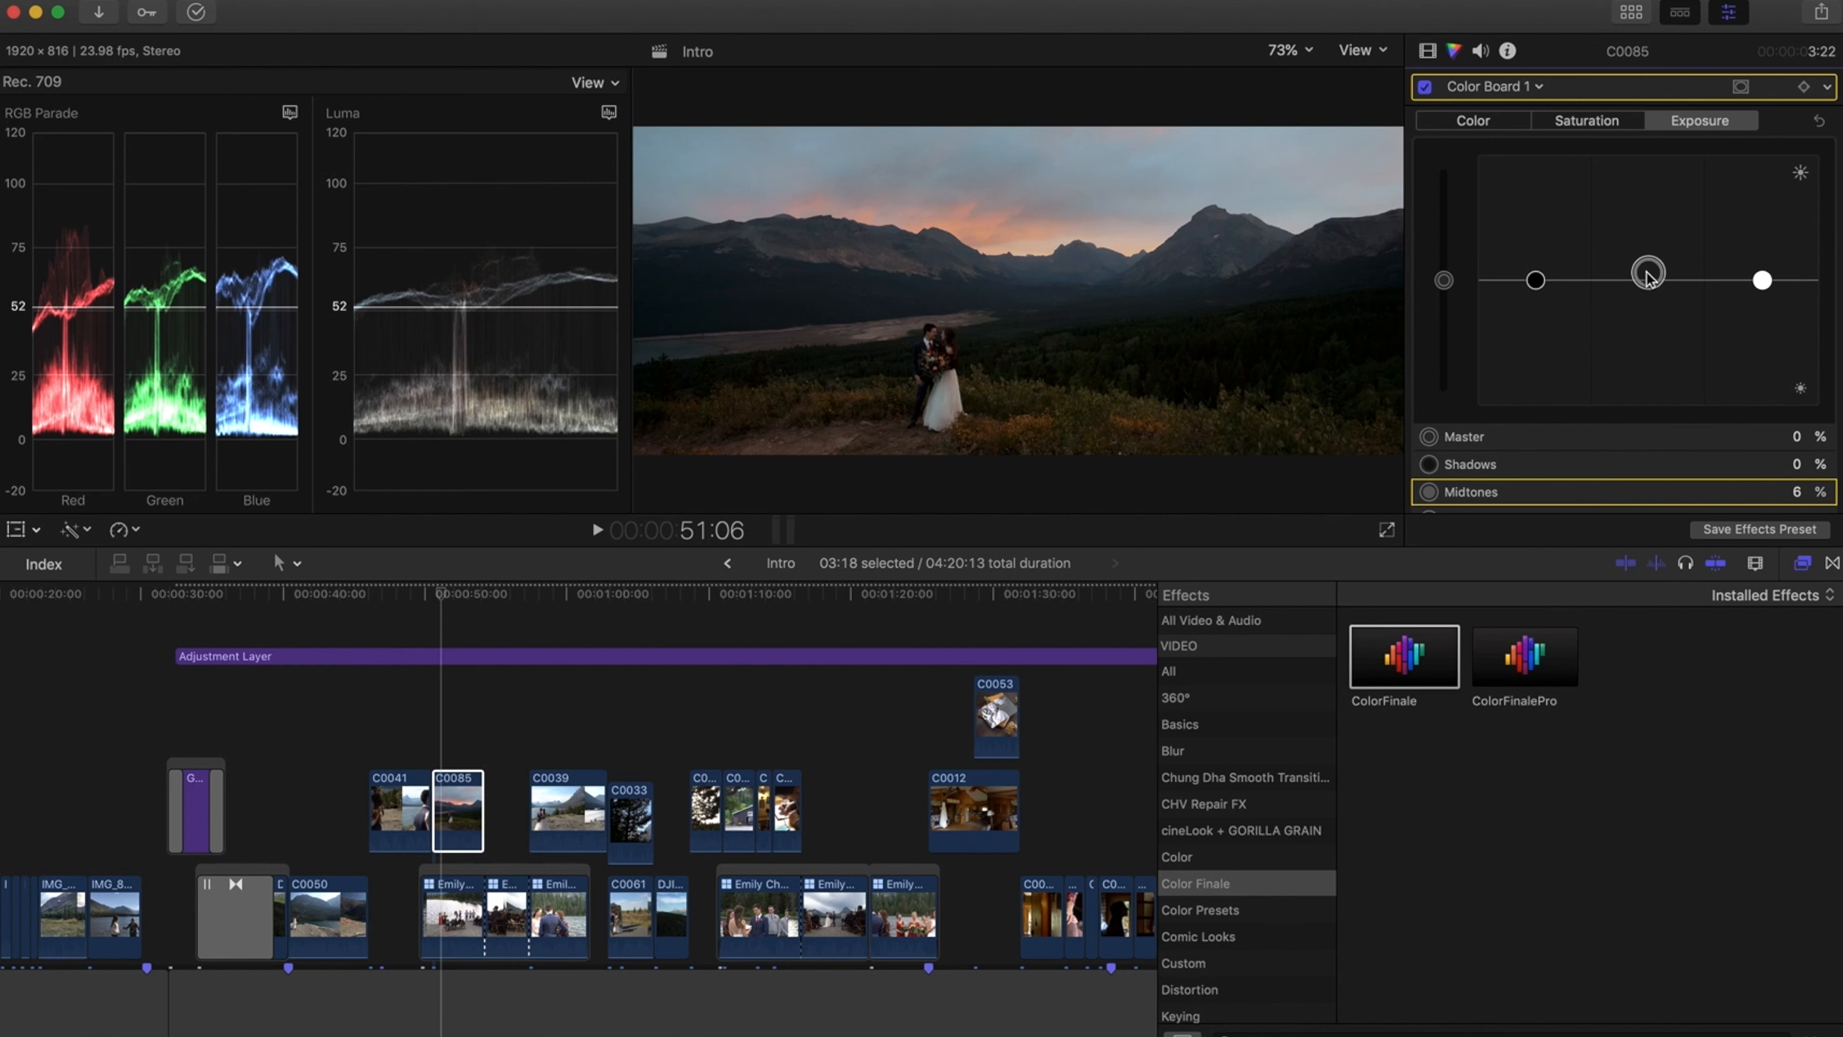
drag(1535, 286, 1540, 289)
drag(1762, 280, 1762, 243)
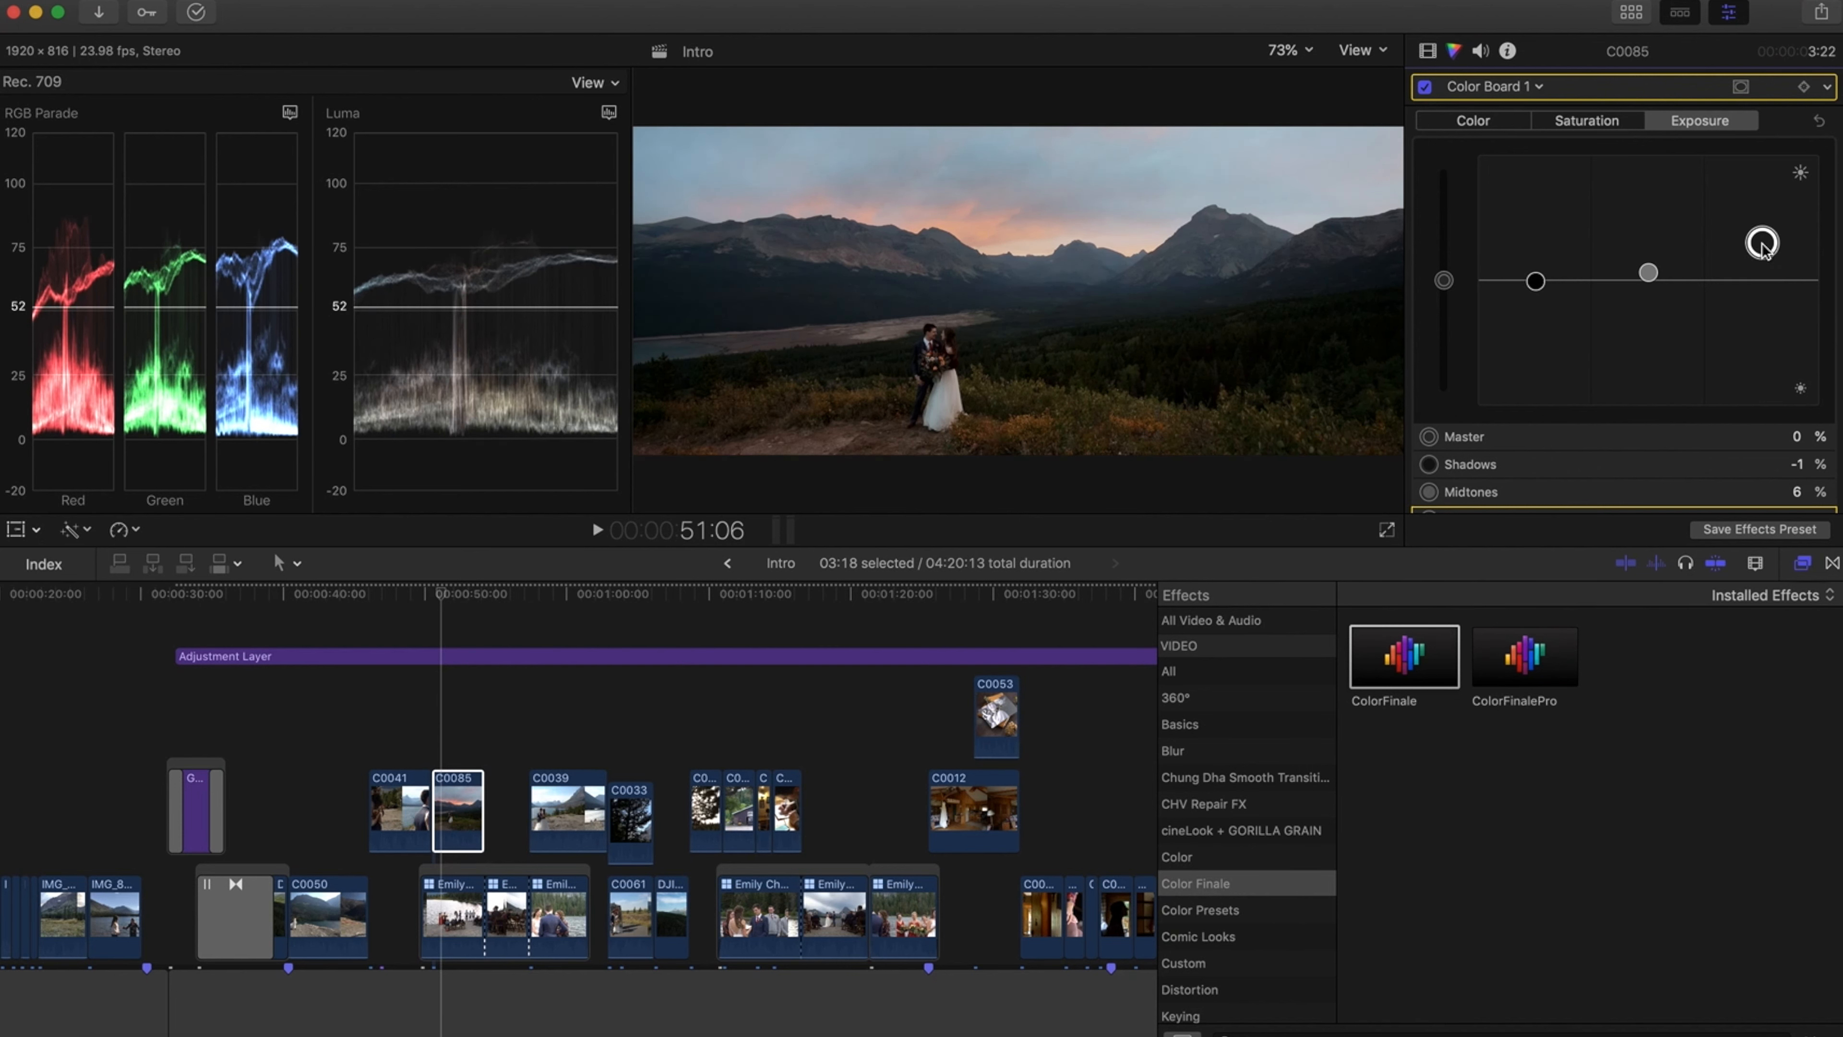
Toggle clip C0085's Color Board off and on to compare before and after
click(1424, 87)
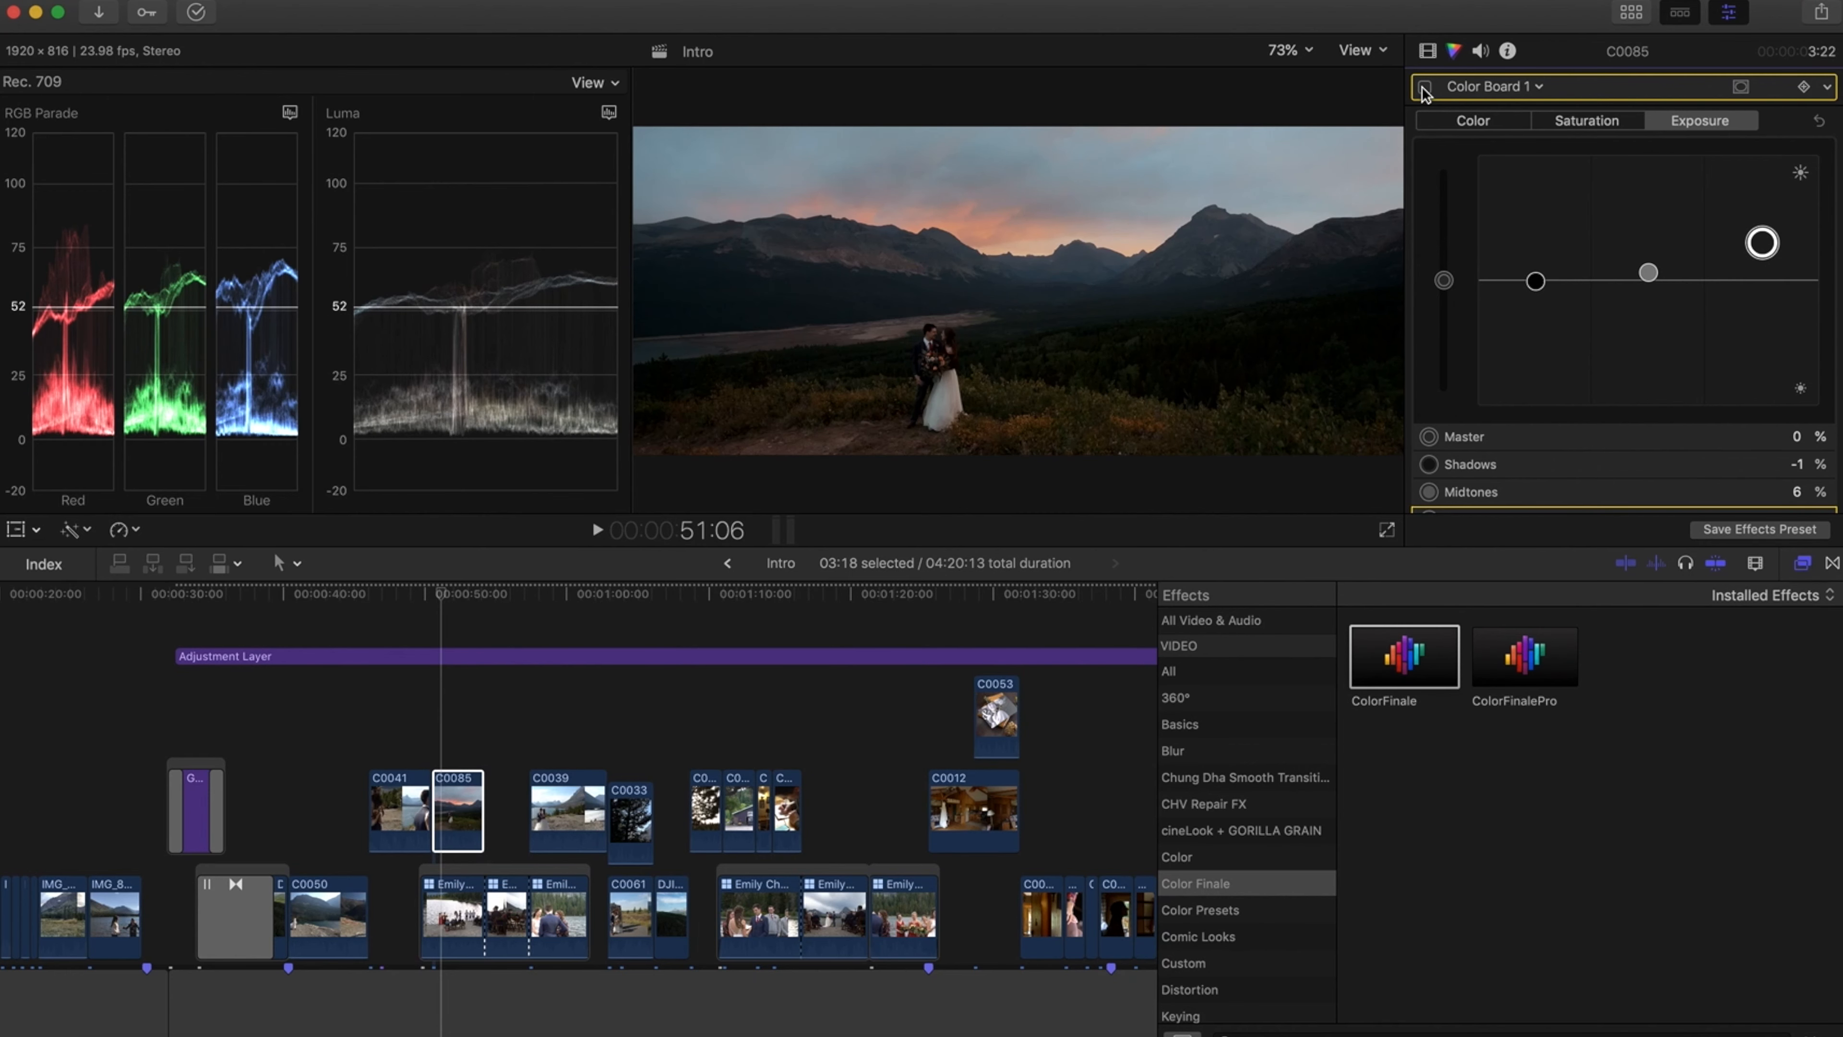
click(1424, 87)
click(1423, 87)
click(1423, 87)
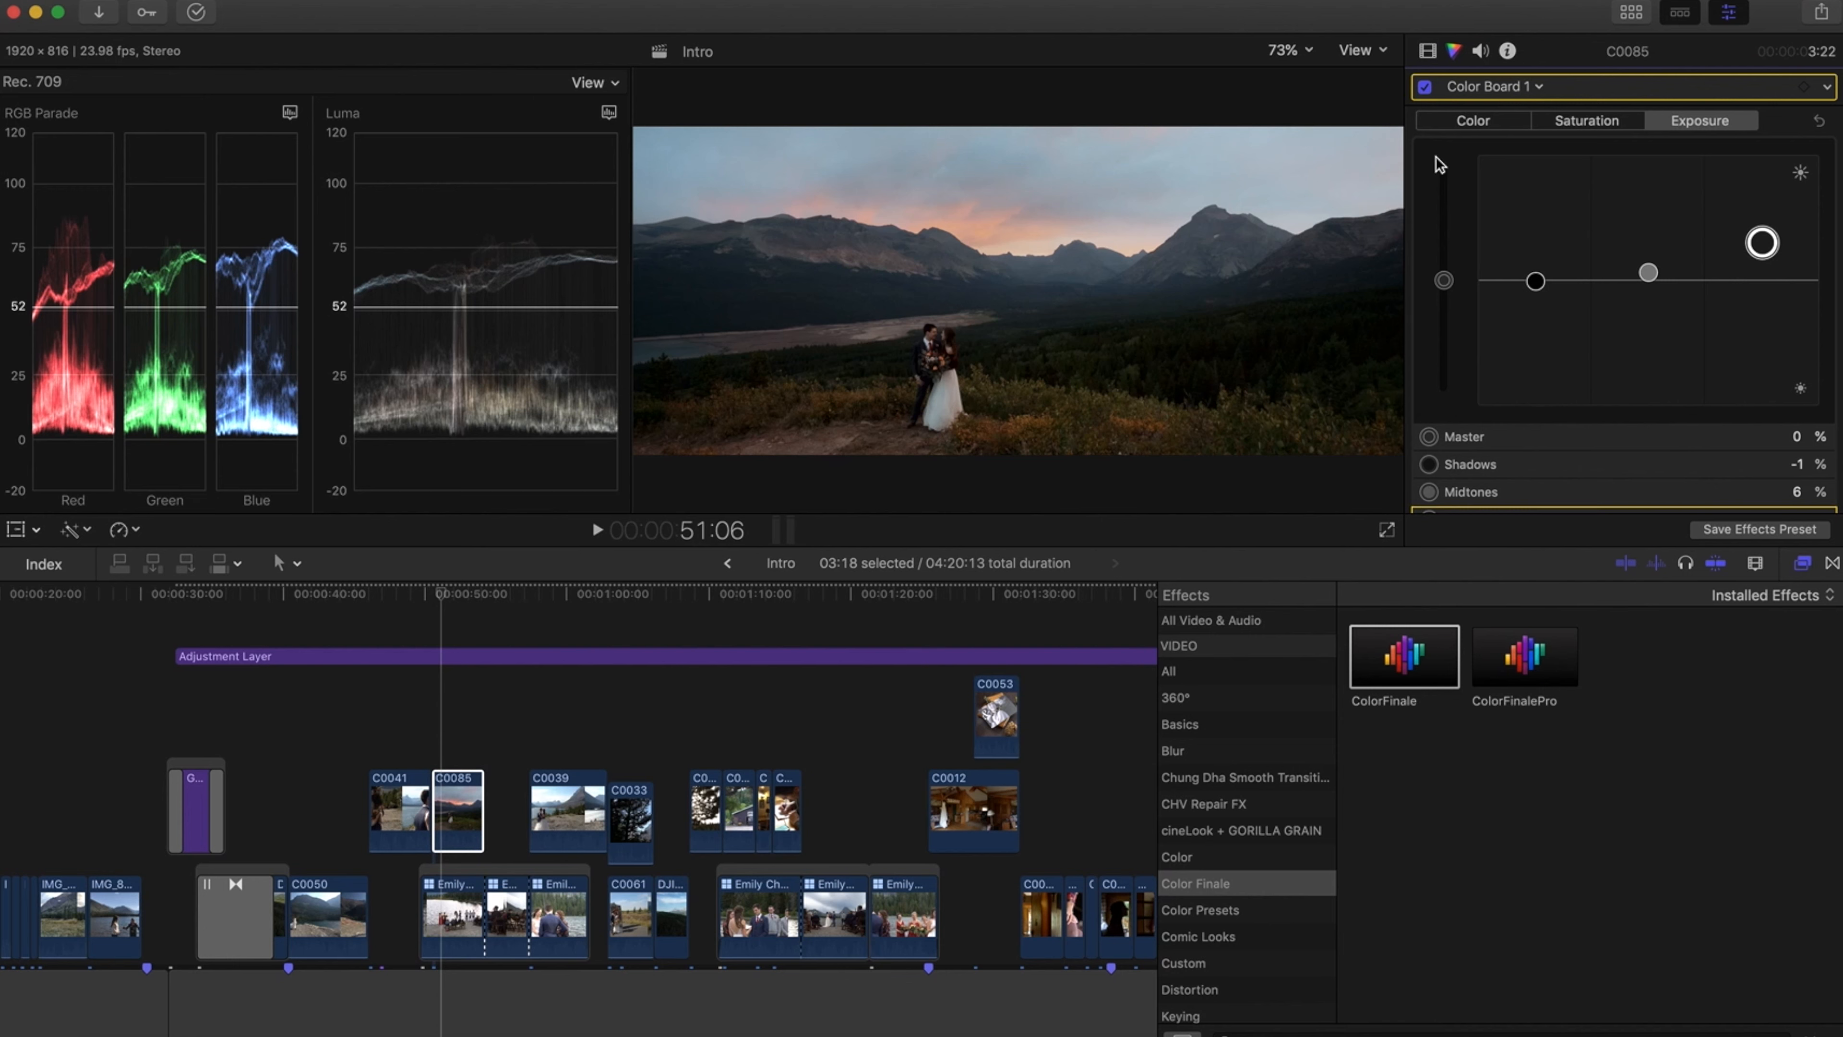
Add a second Color Board correction to clip C0085 with a shape mask stretched and moved over the sky
click(1505, 85)
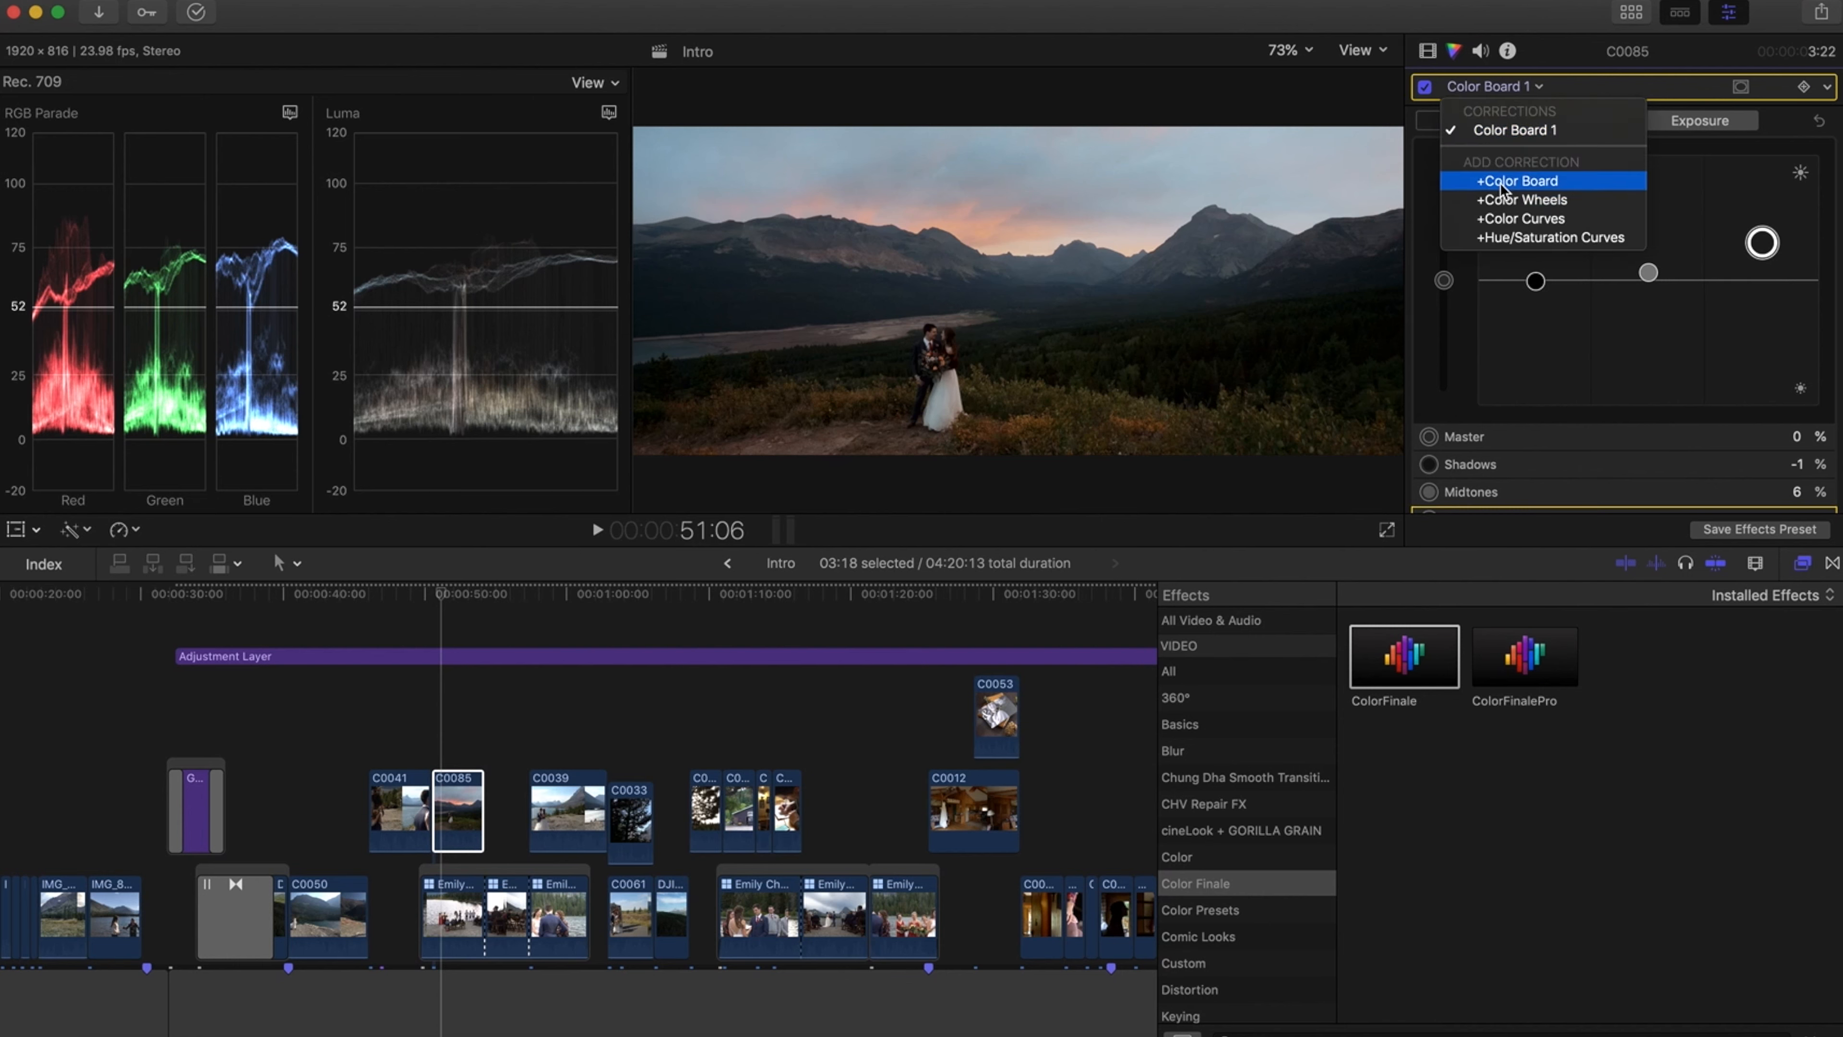
click(1501, 183)
click(1741, 88)
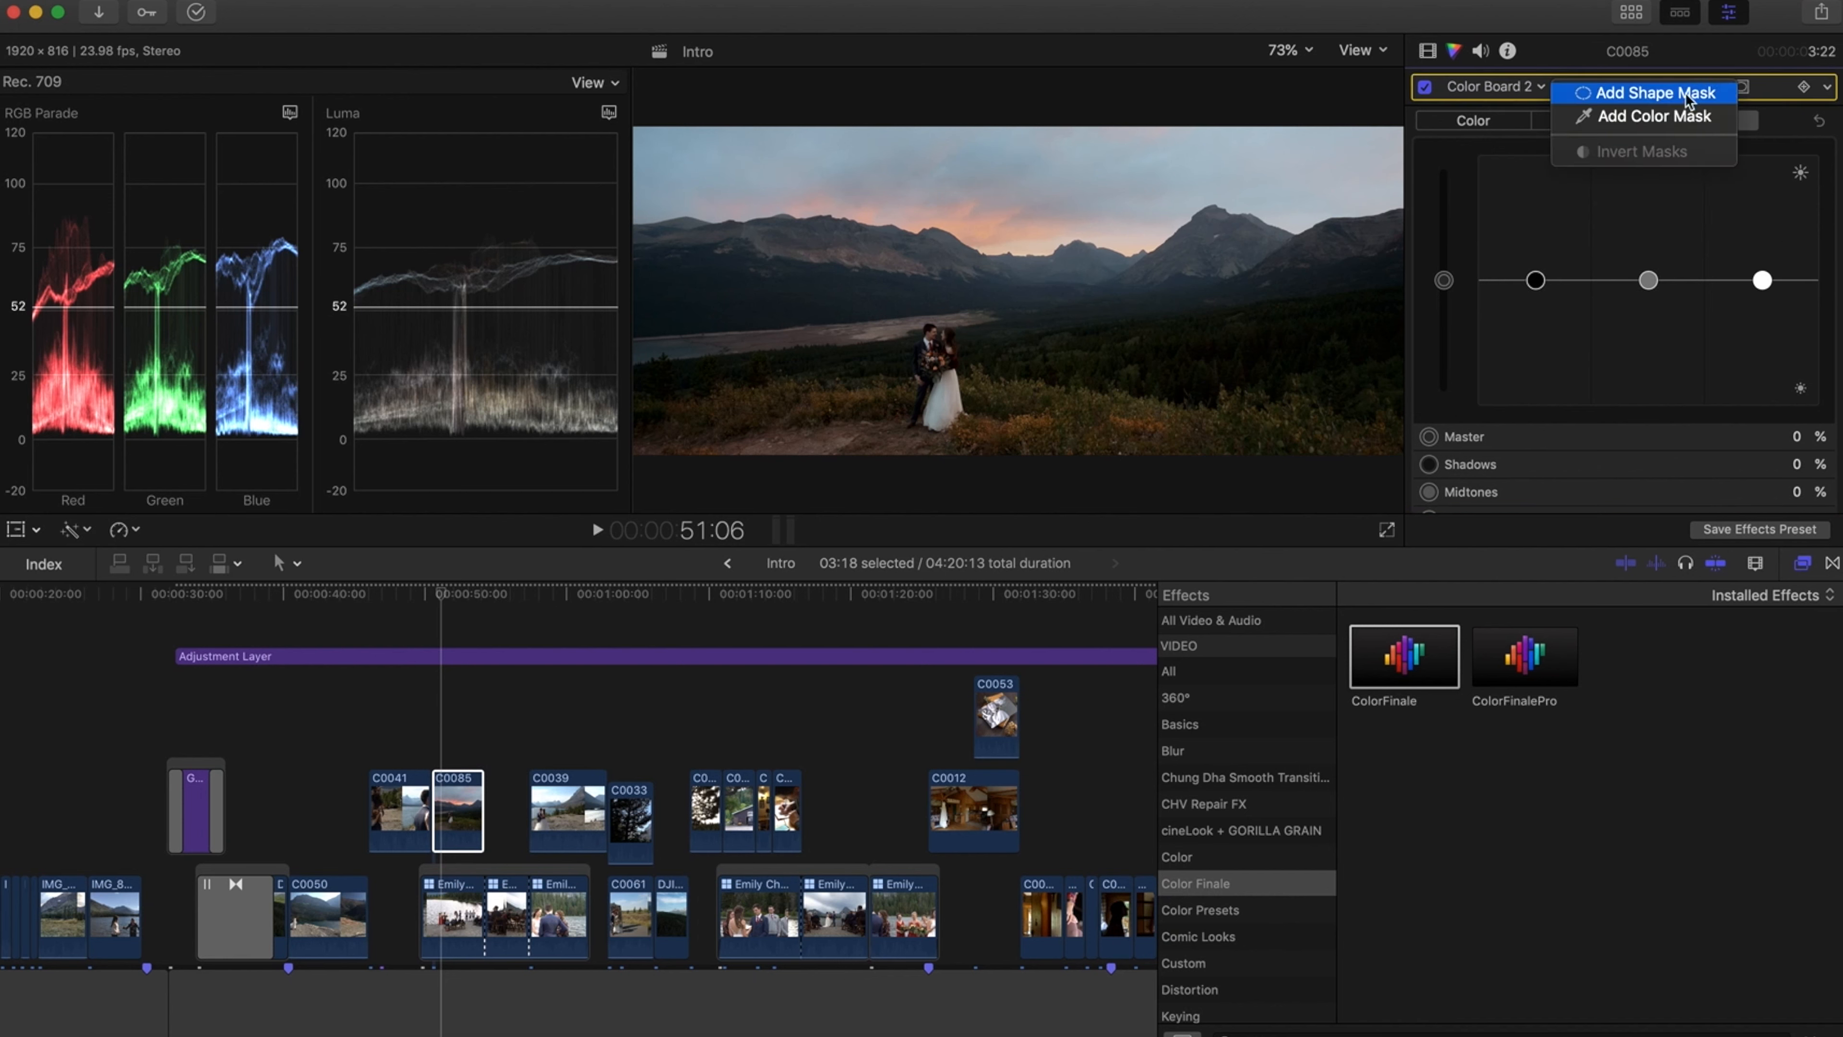
click(1662, 94)
drag(909, 291, 595, 297)
drag(1018, 291, 1012, 168)
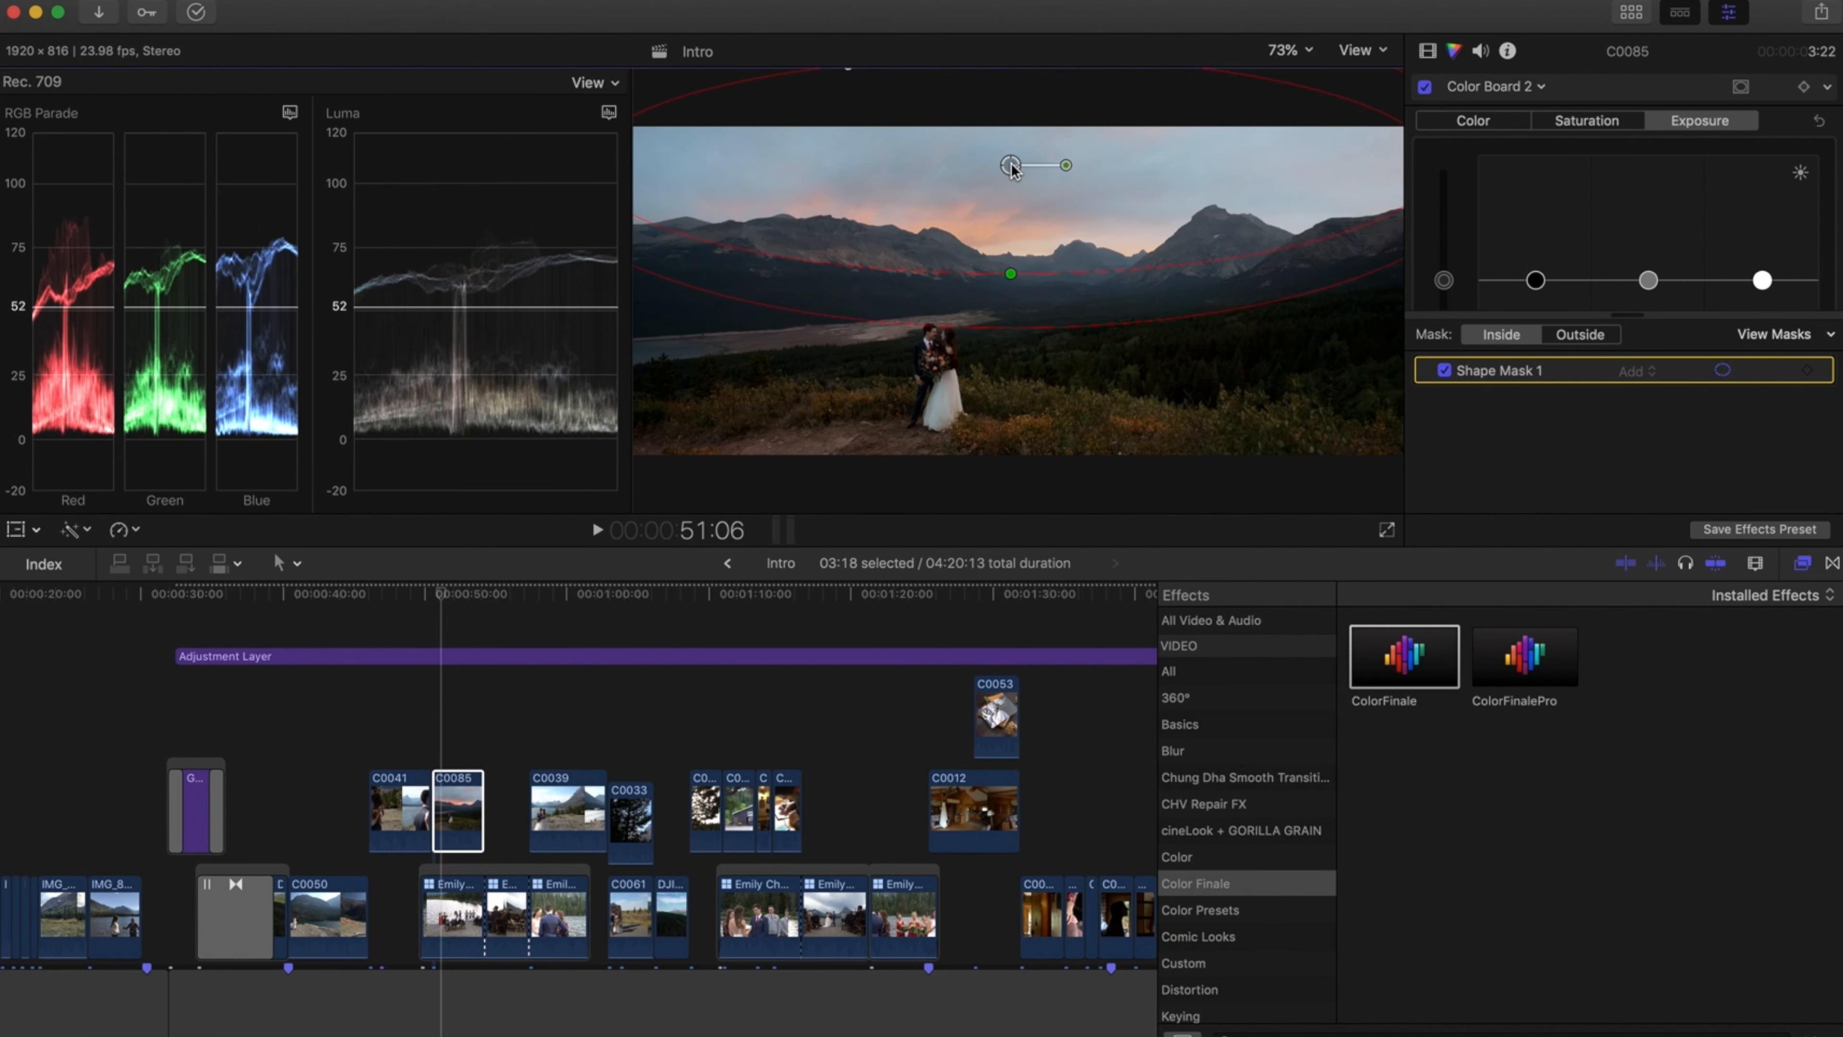
Darken the masked sky's exposure by slightly lowering the highlights, midtones and shadows in Color Board 2
drag(1763, 280, 1763, 312)
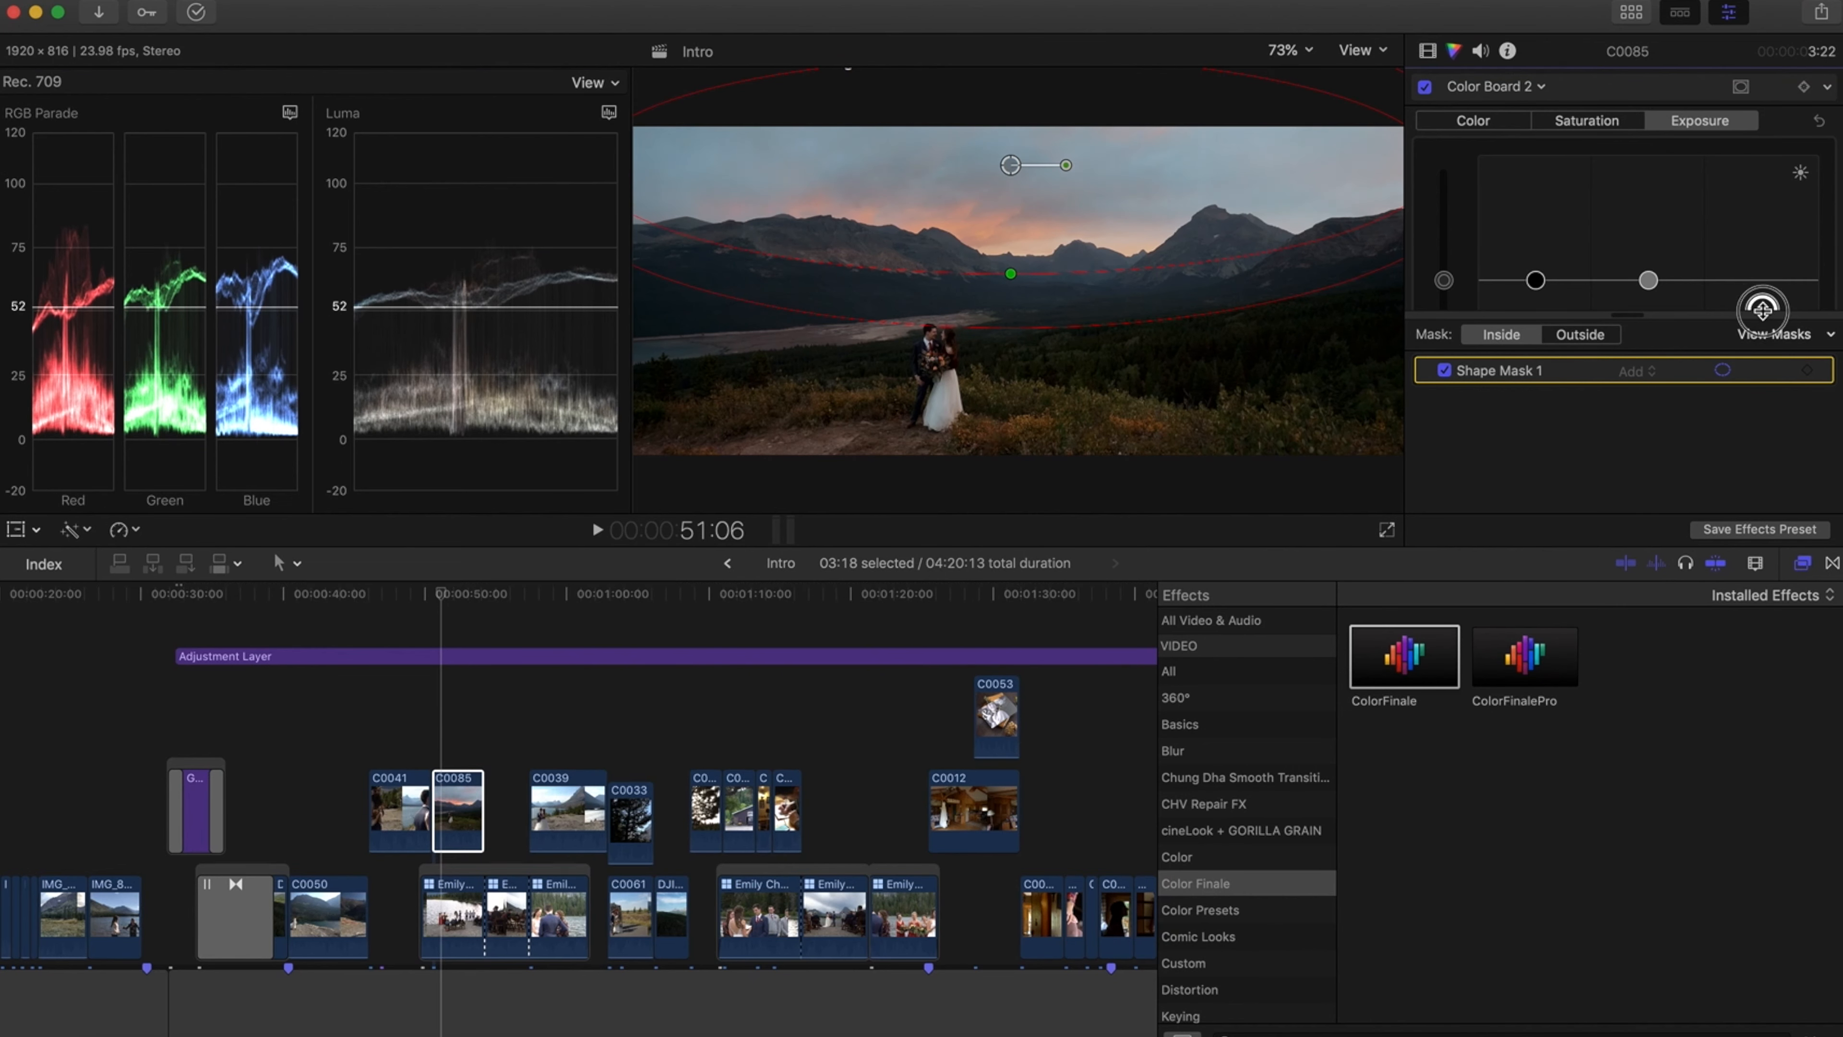
scroll(1664, 211, down, 2)
drag(1651, 218, 1651, 224)
drag(1535, 216, 1538, 224)
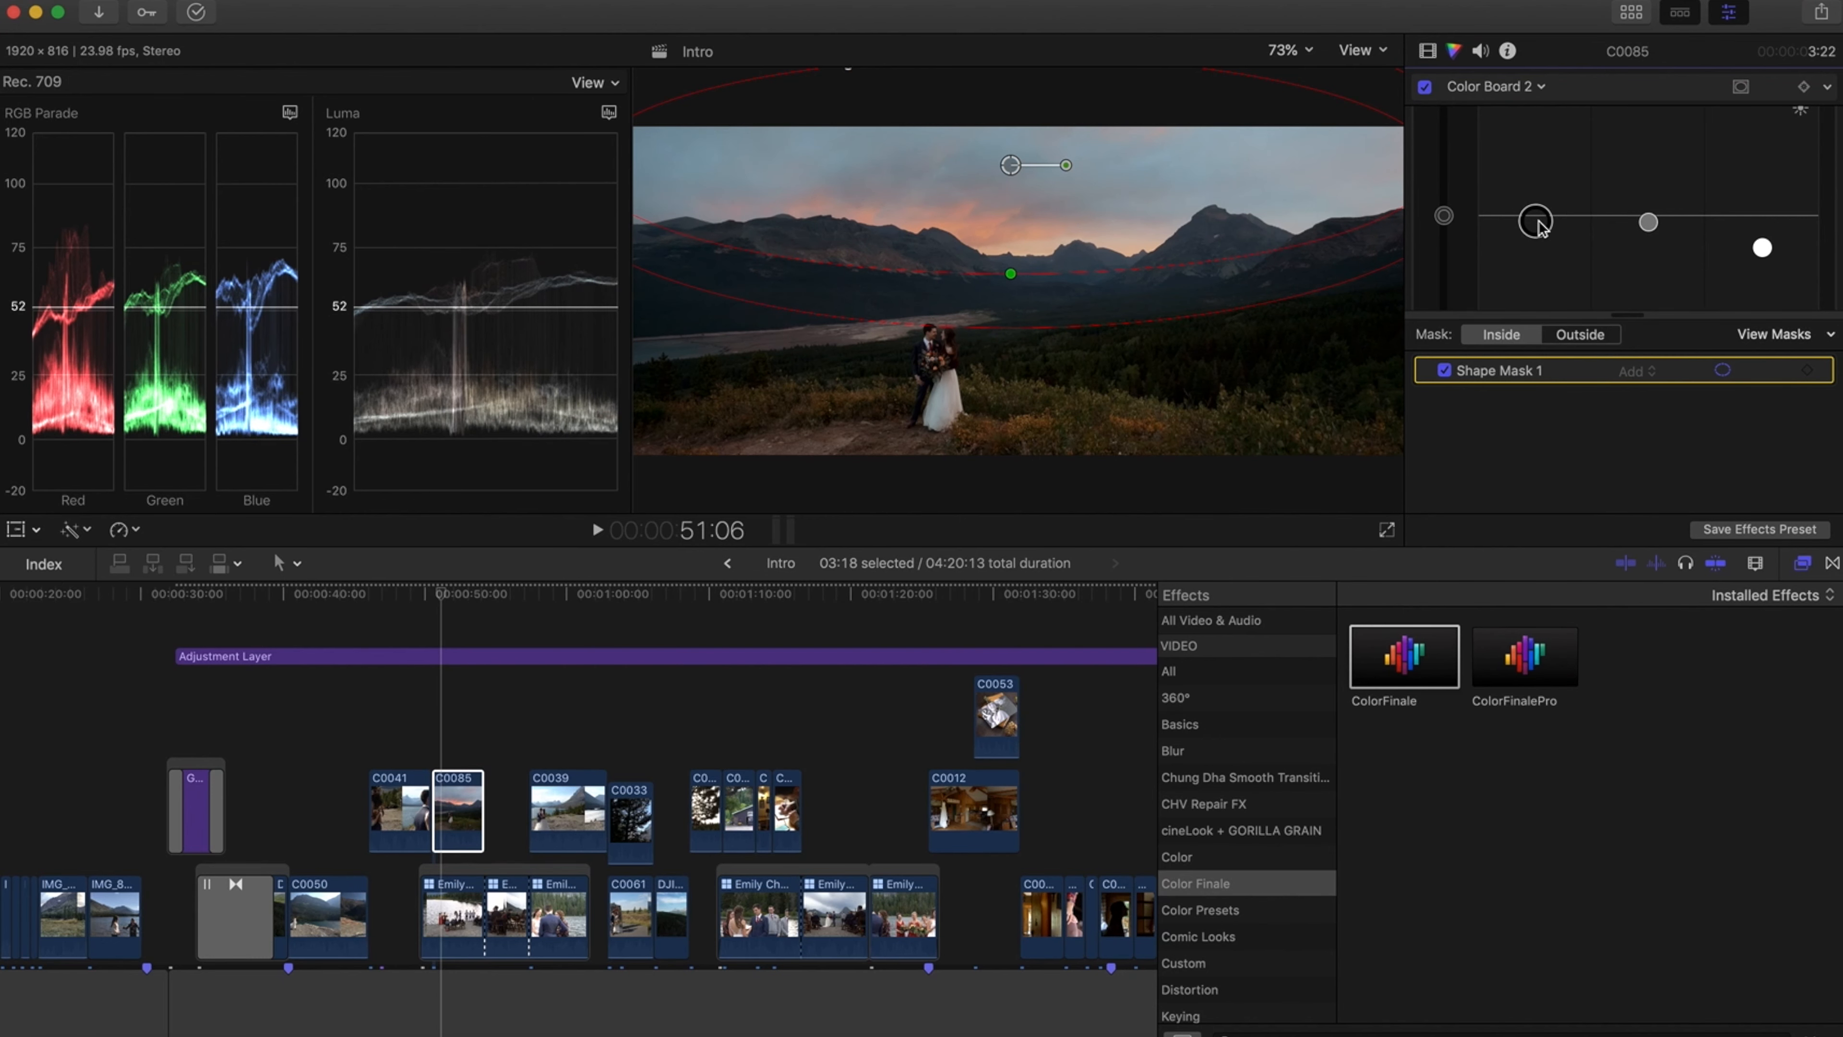
drag(1763, 248, 1762, 243)
scroll(1633, 197, up, 2)
Boost the masked sky's saturation by raising the highlights and midtones in Color Board 2
key(ctrl+super+s)
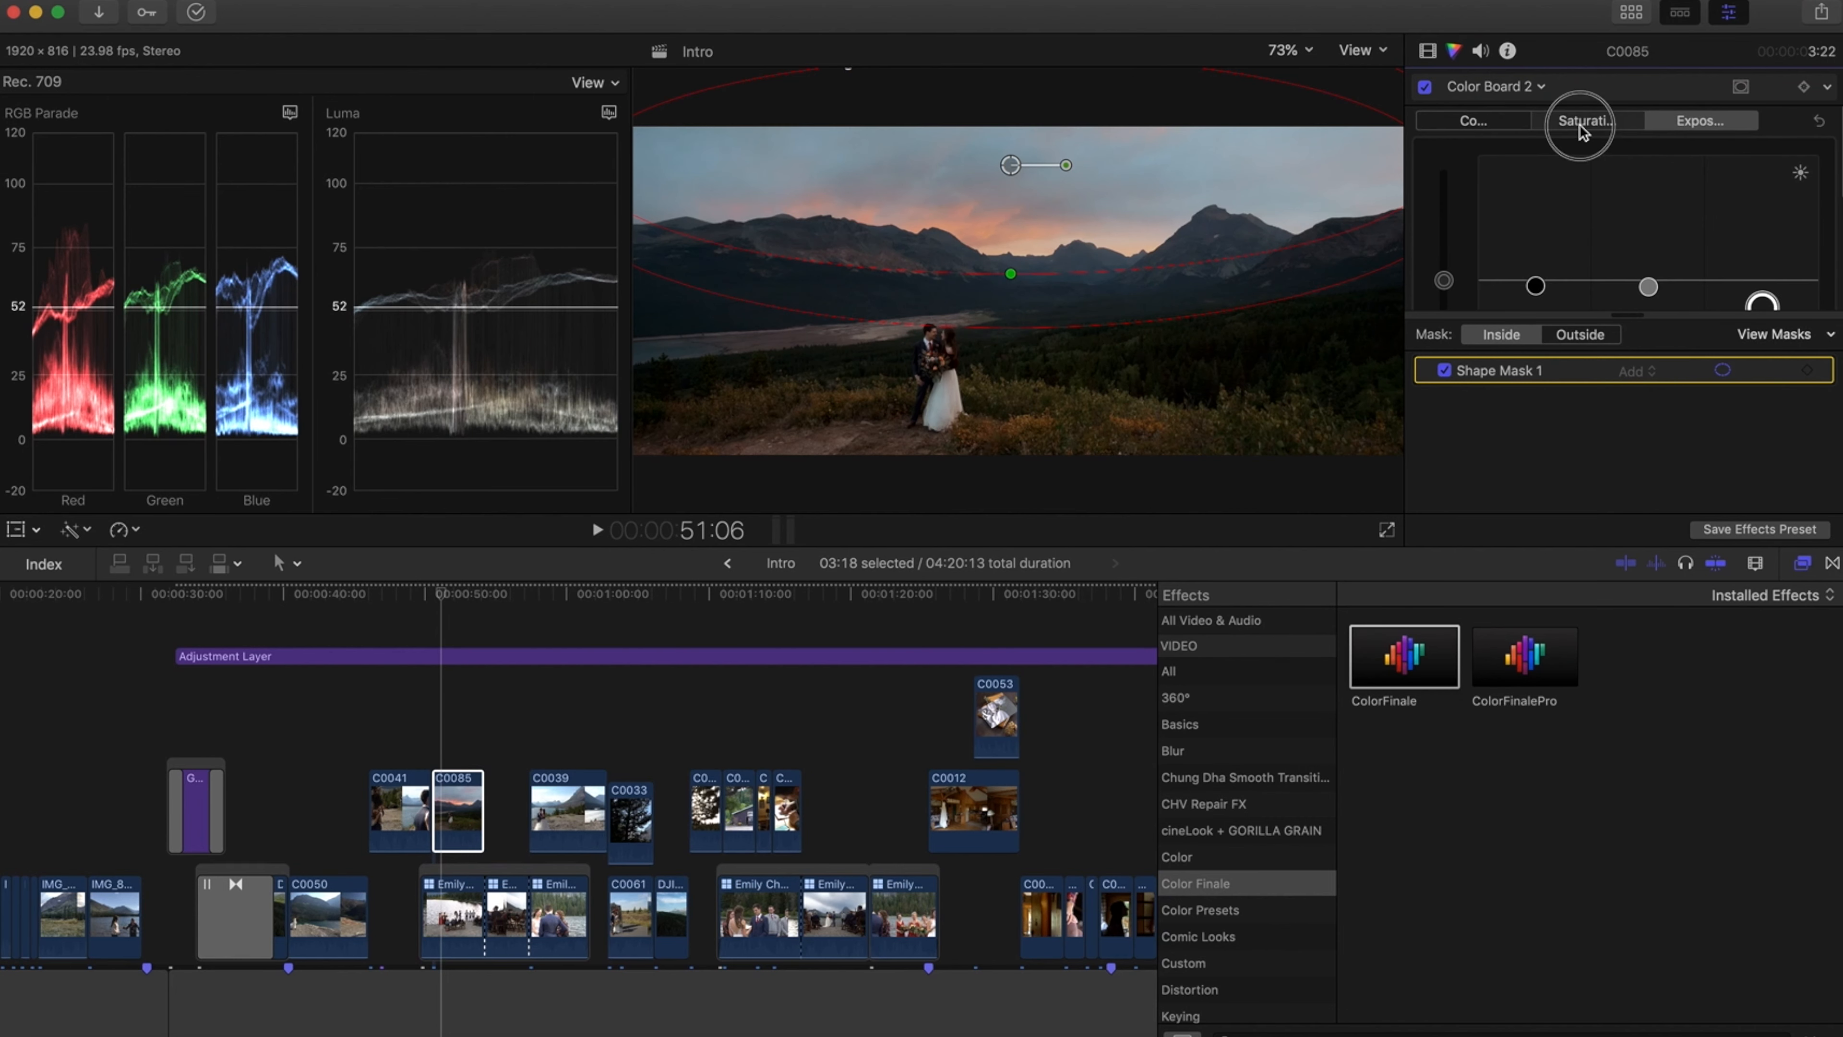
mouse_move(1668, 272)
mouse_down()
mouse_move(1649, 277)
mouse_move(1644, 226)
mouse_move(1648, 279)
mouse_up()
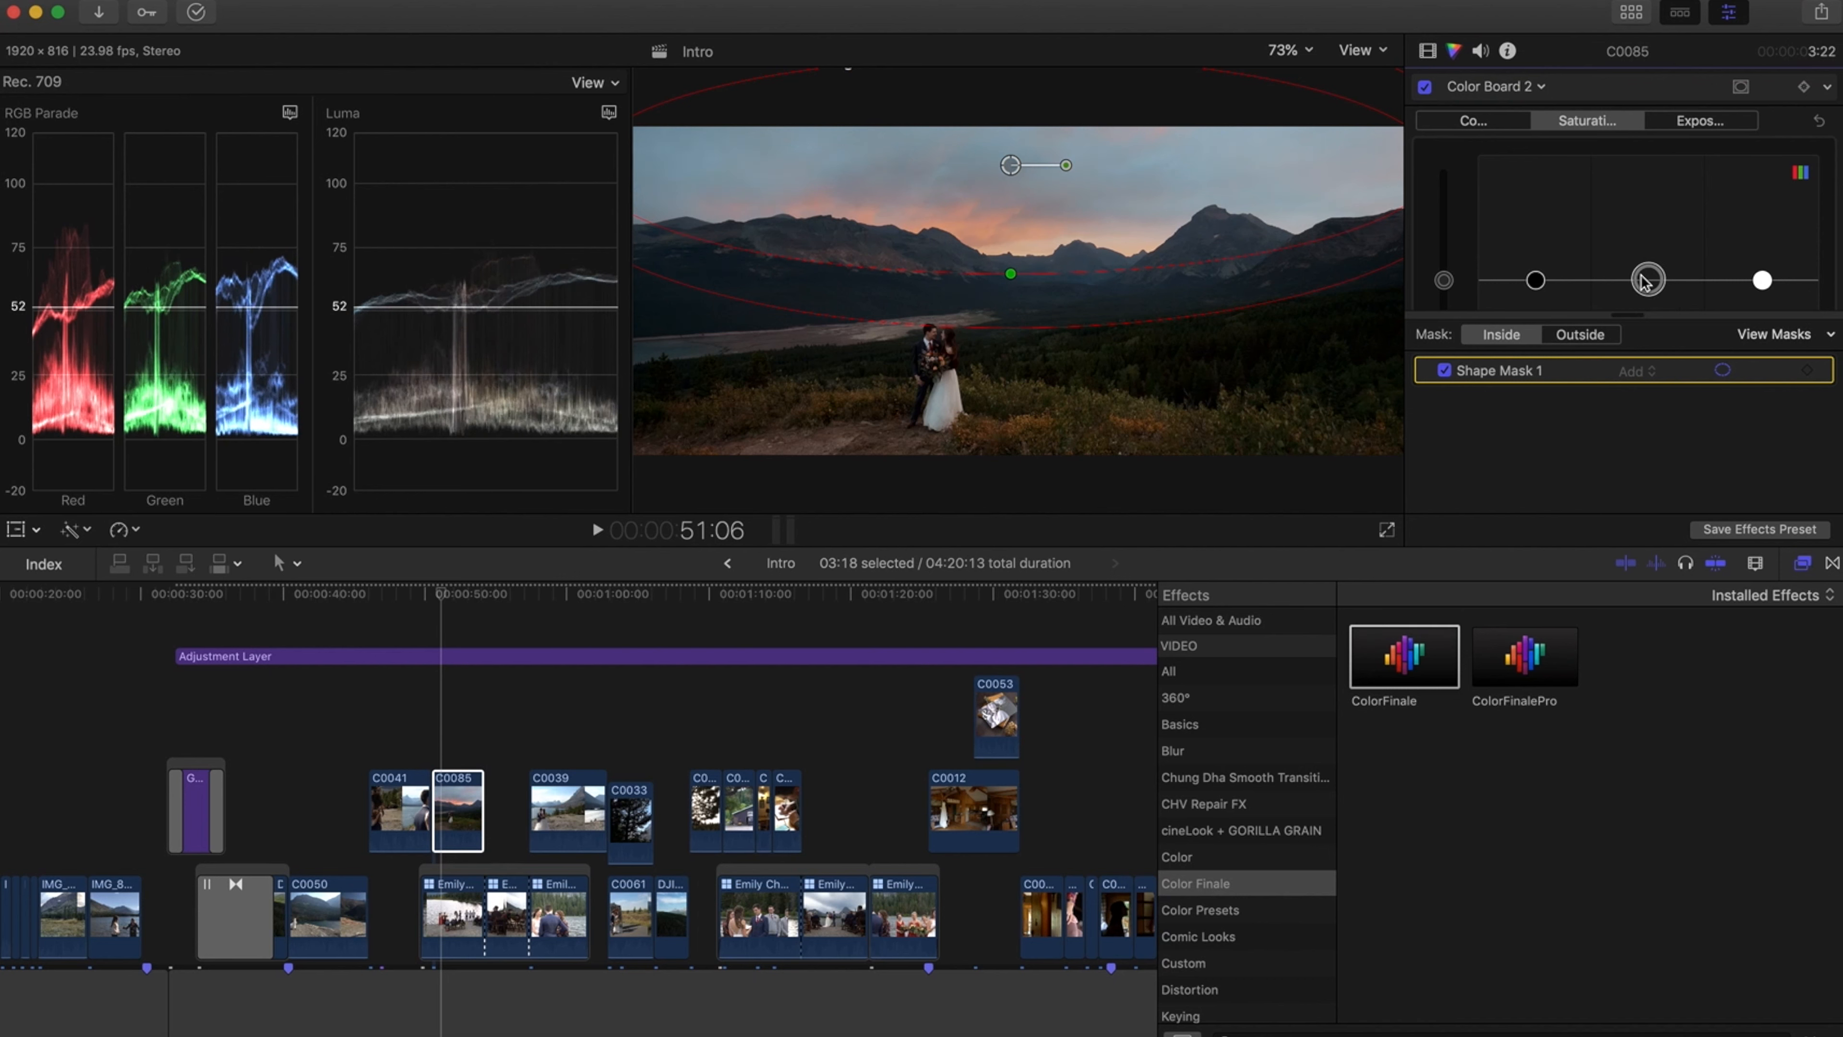
click(1761, 280)
mouse_move(1761, 279)
mouse_down()
mouse_move(1761, 207)
mouse_move(1762, 255)
mouse_up()
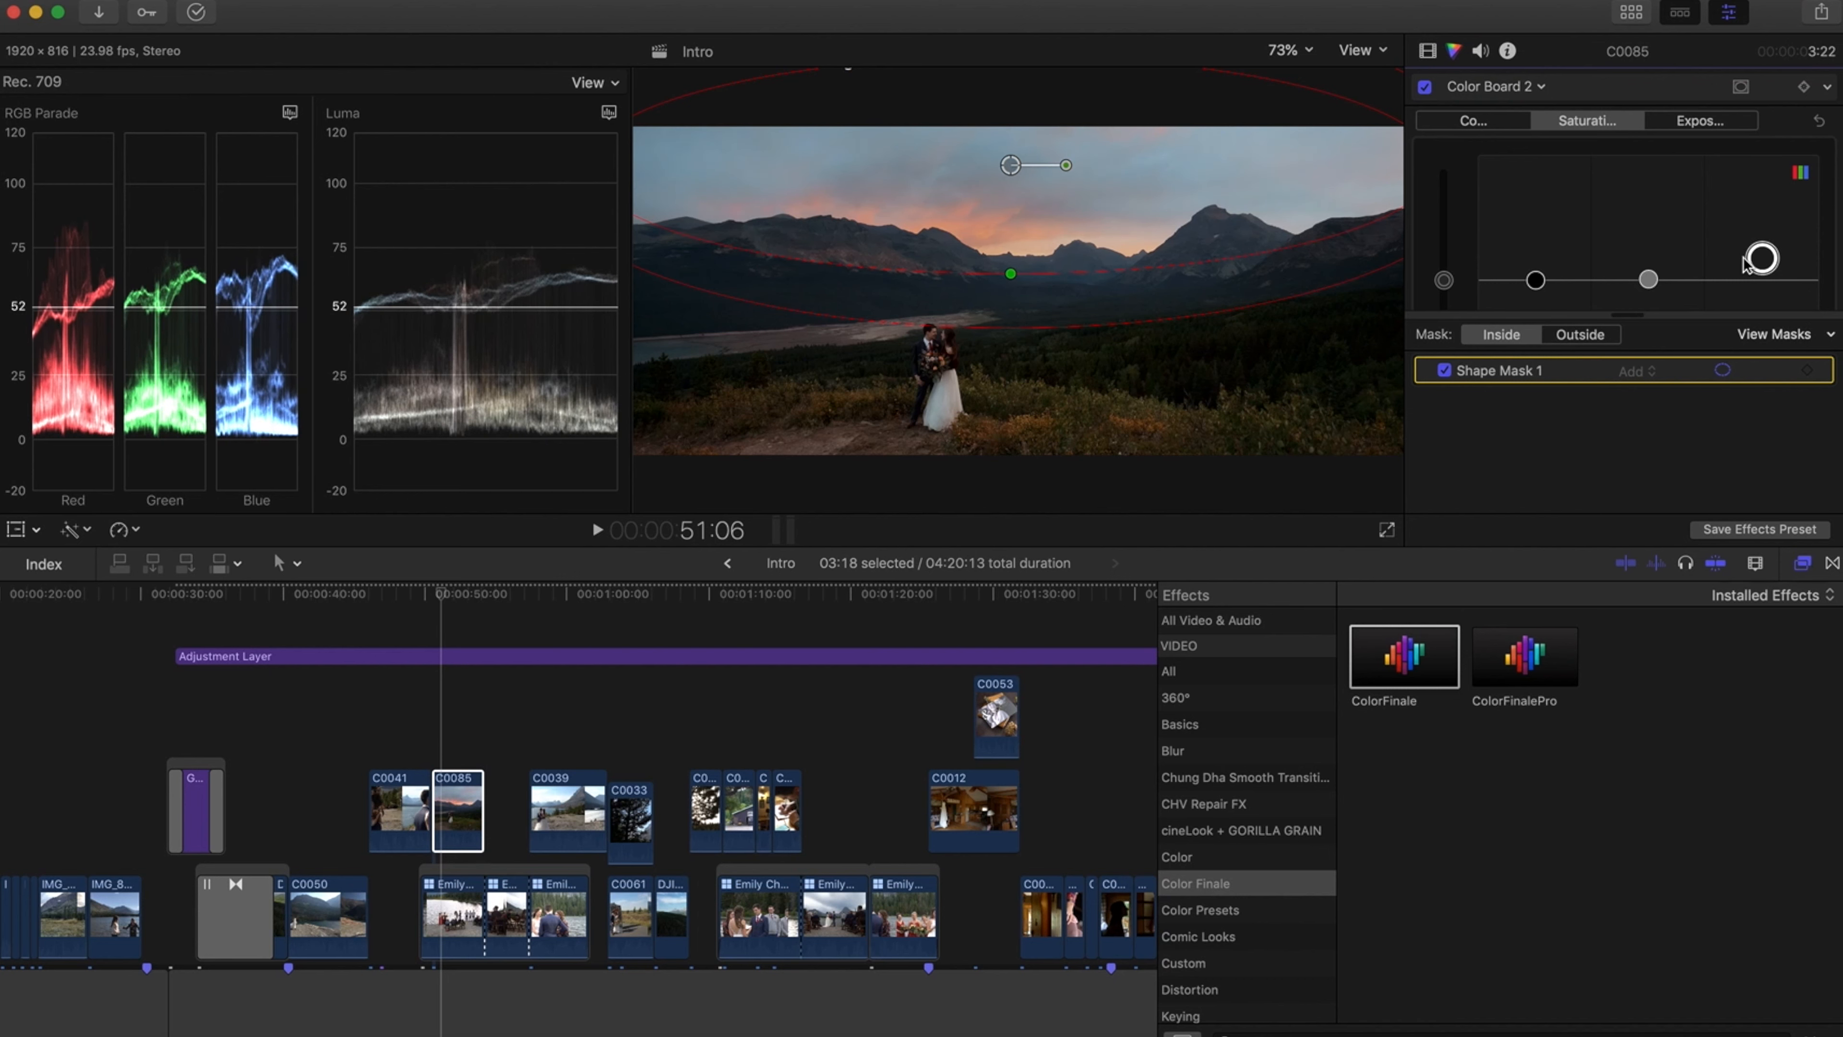
mouse_move(1648, 279)
mouse_down()
mouse_move(1646, 171)
mouse_move(1648, 249)
mouse_up()
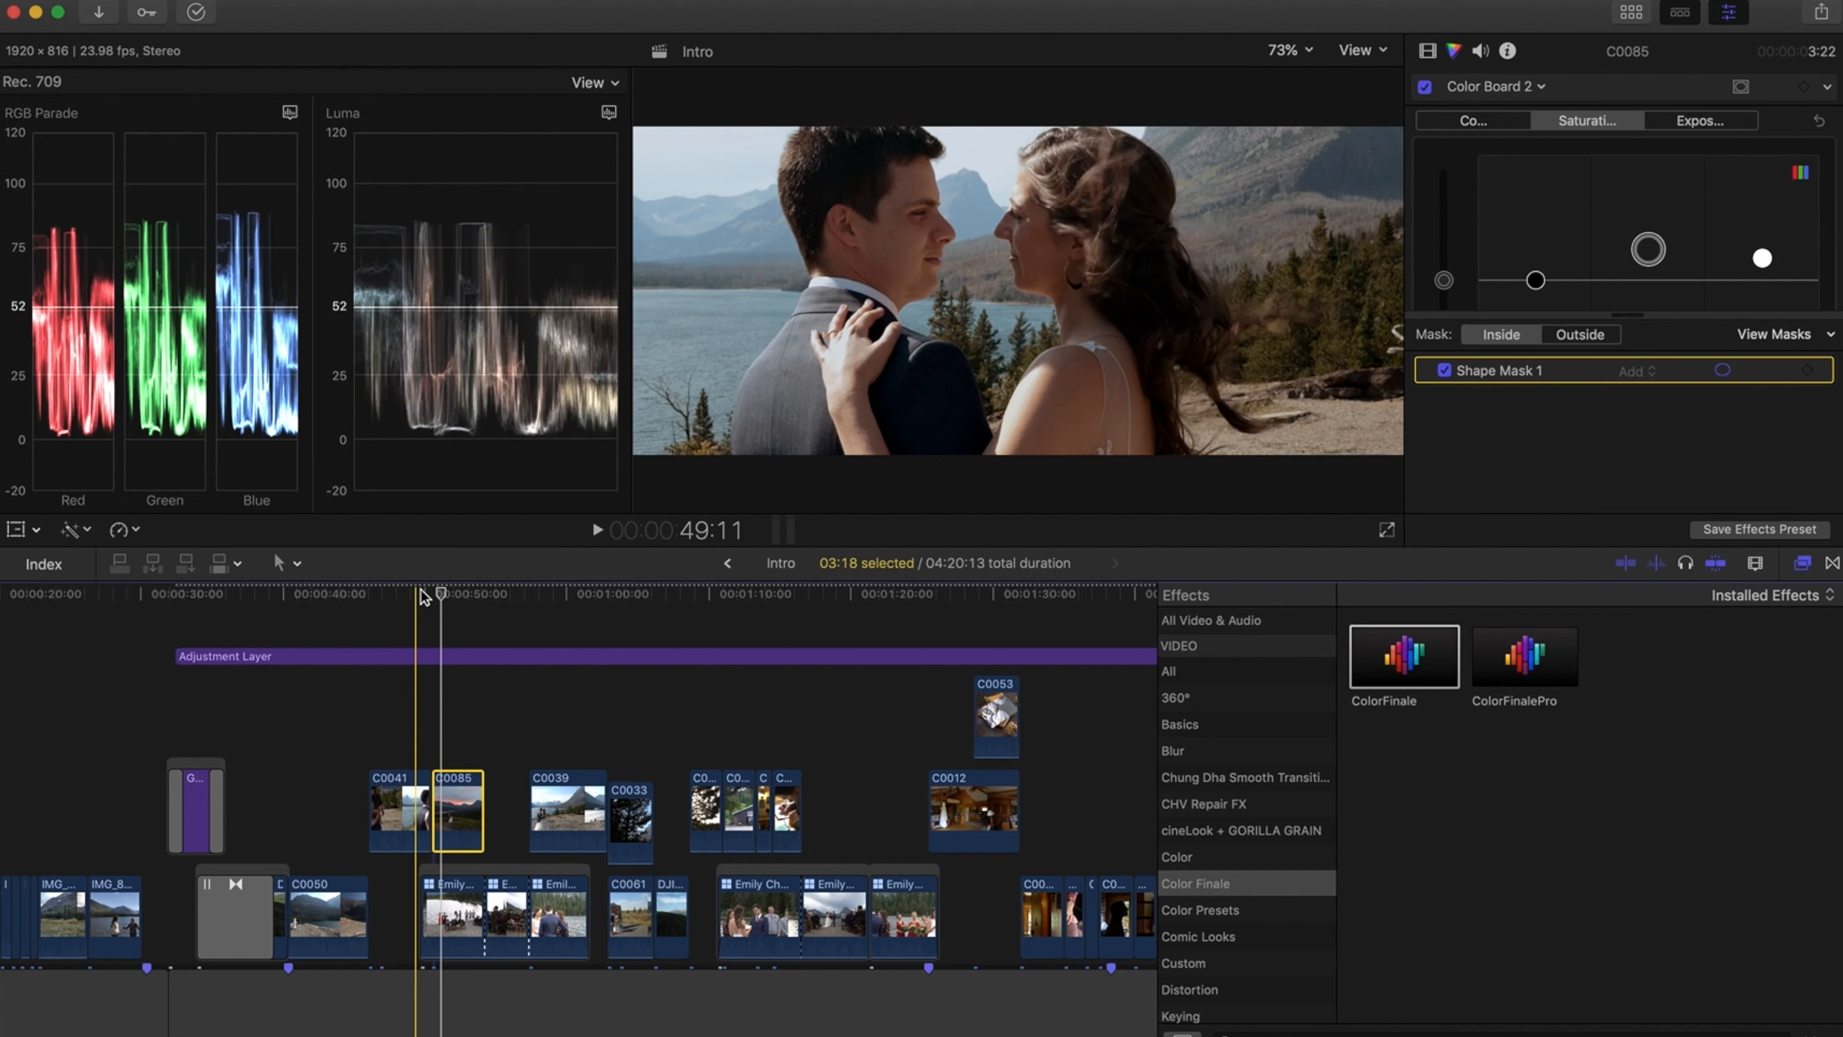
Reselect clip C0085 and toggle all its effects off and on repeatedly to compare the sky correction
click(438, 592)
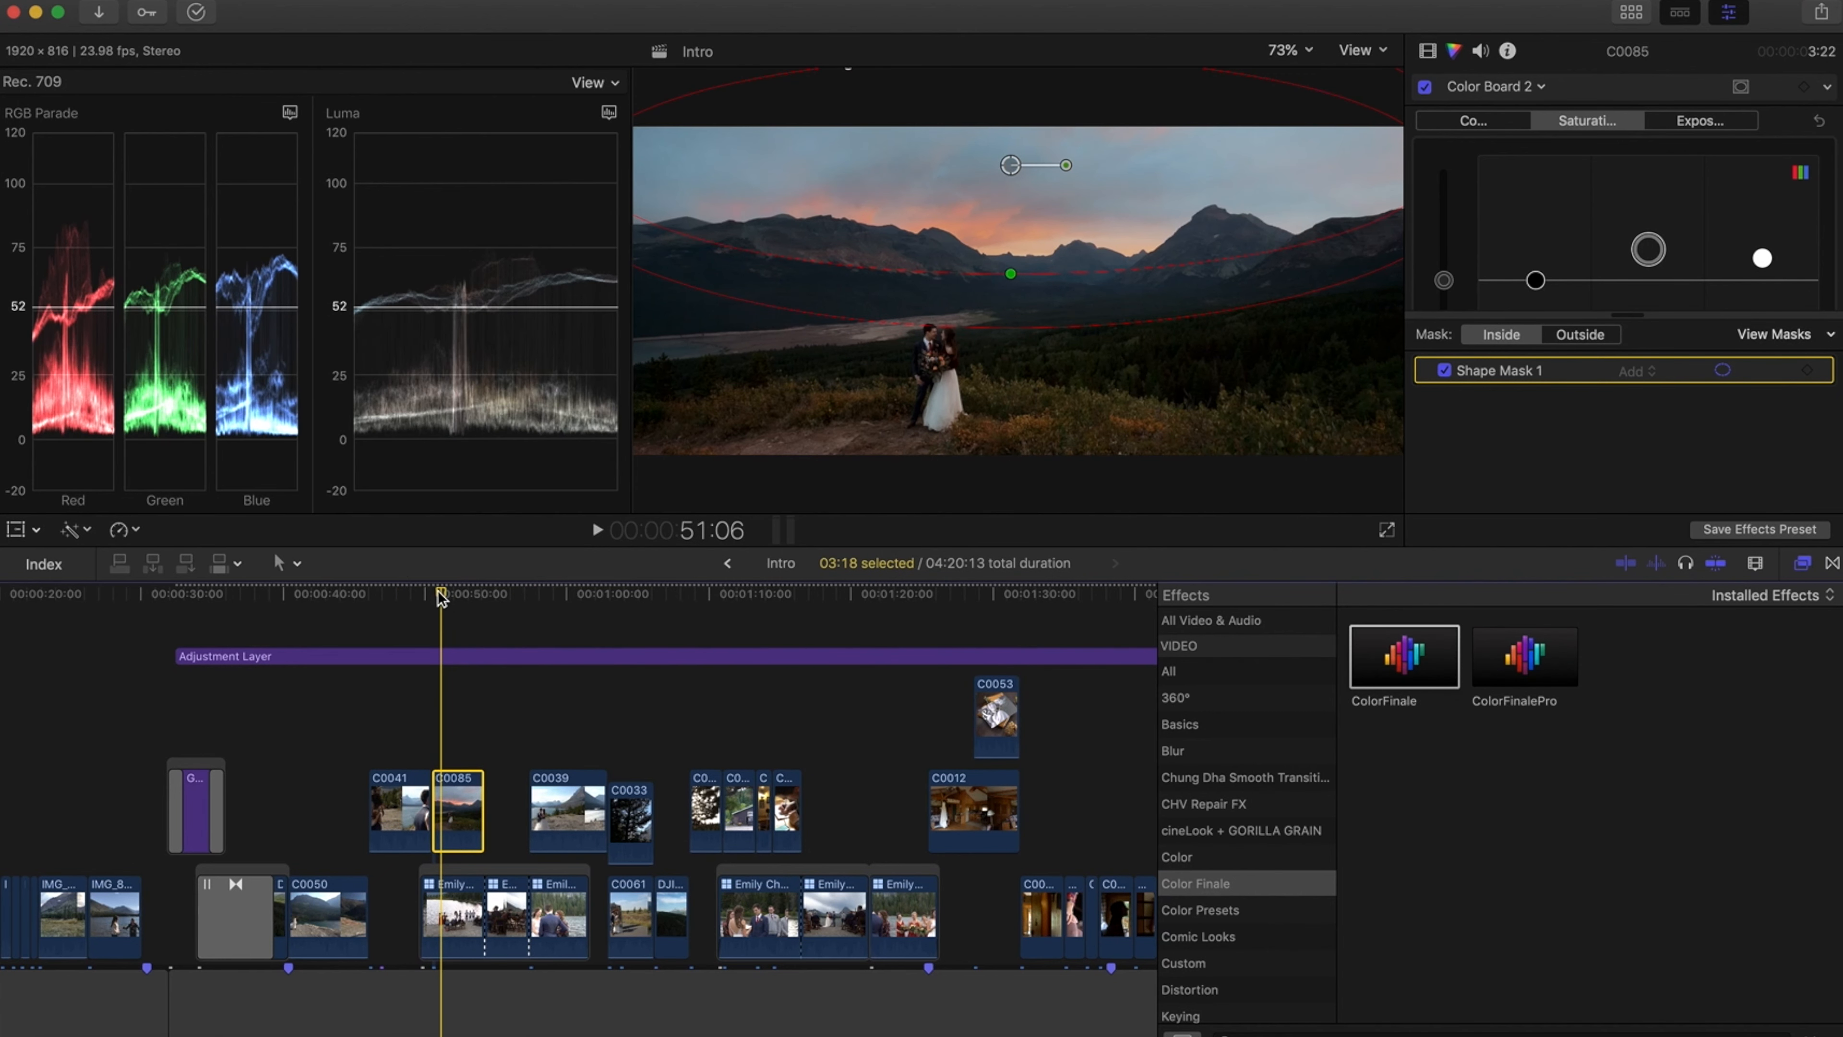
click(451, 729)
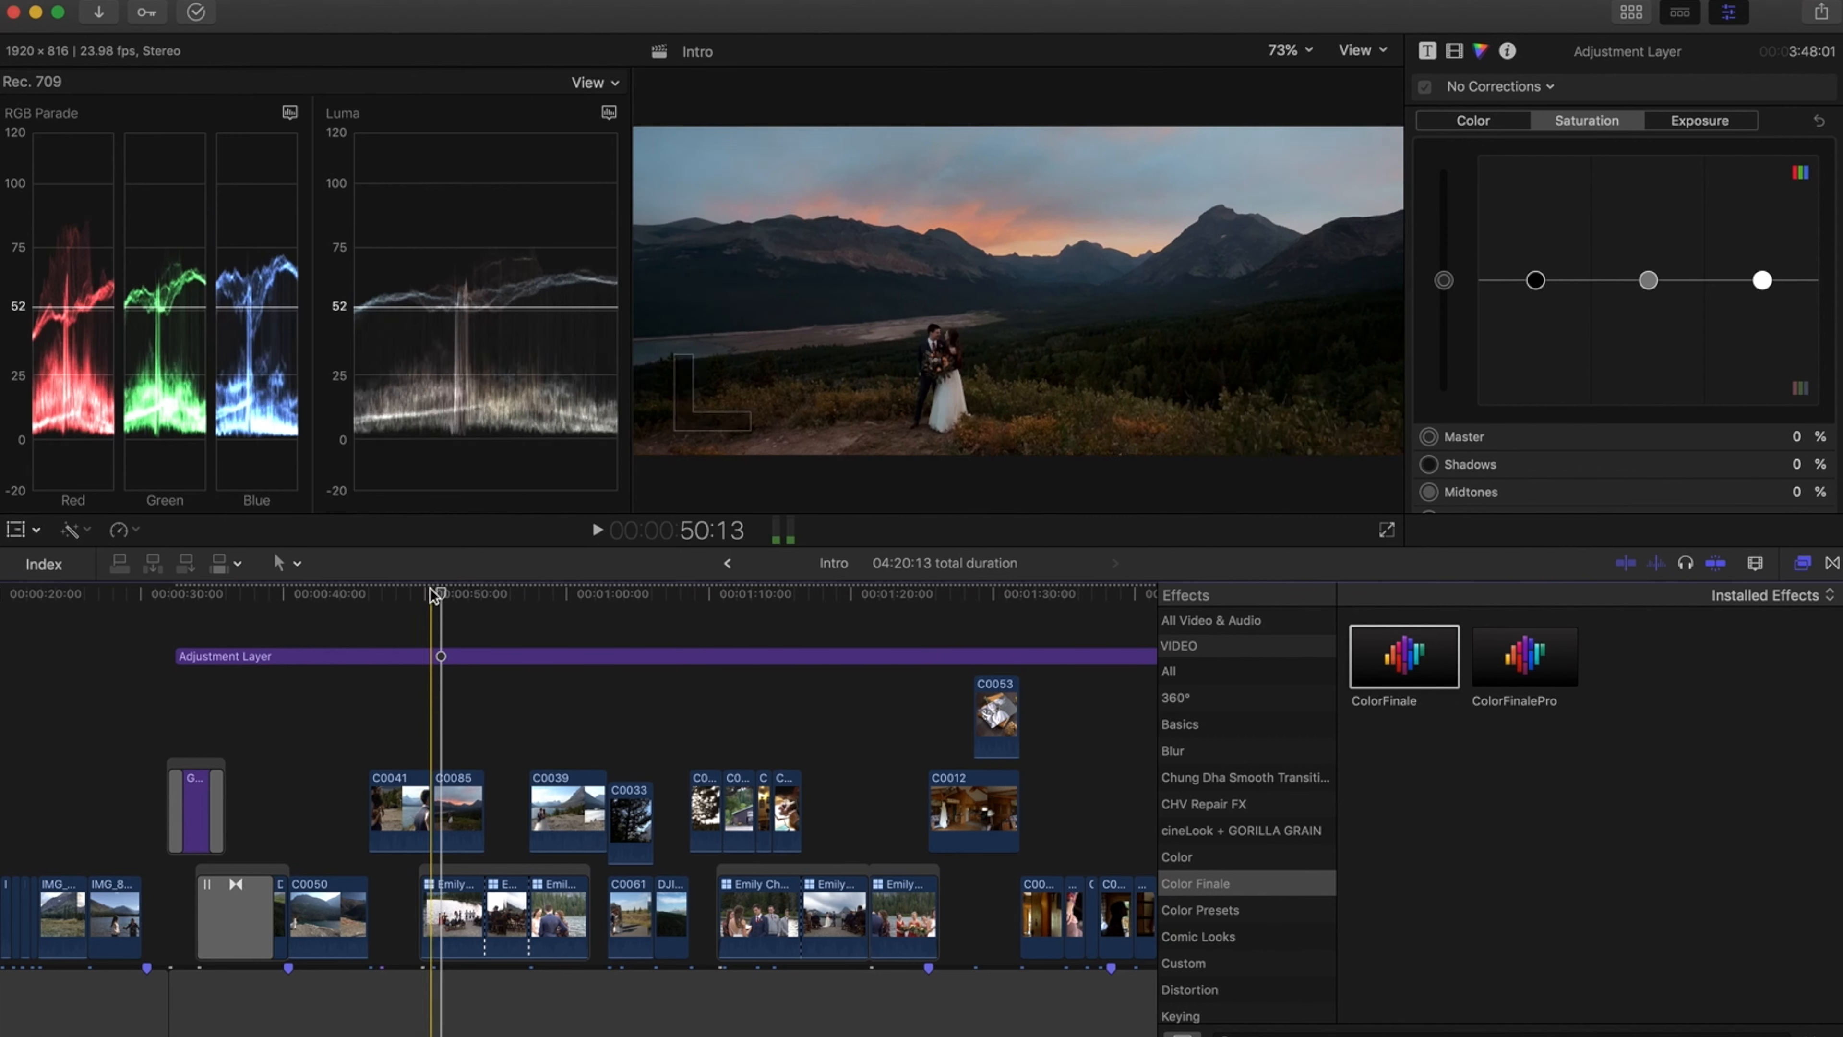
click(457, 812)
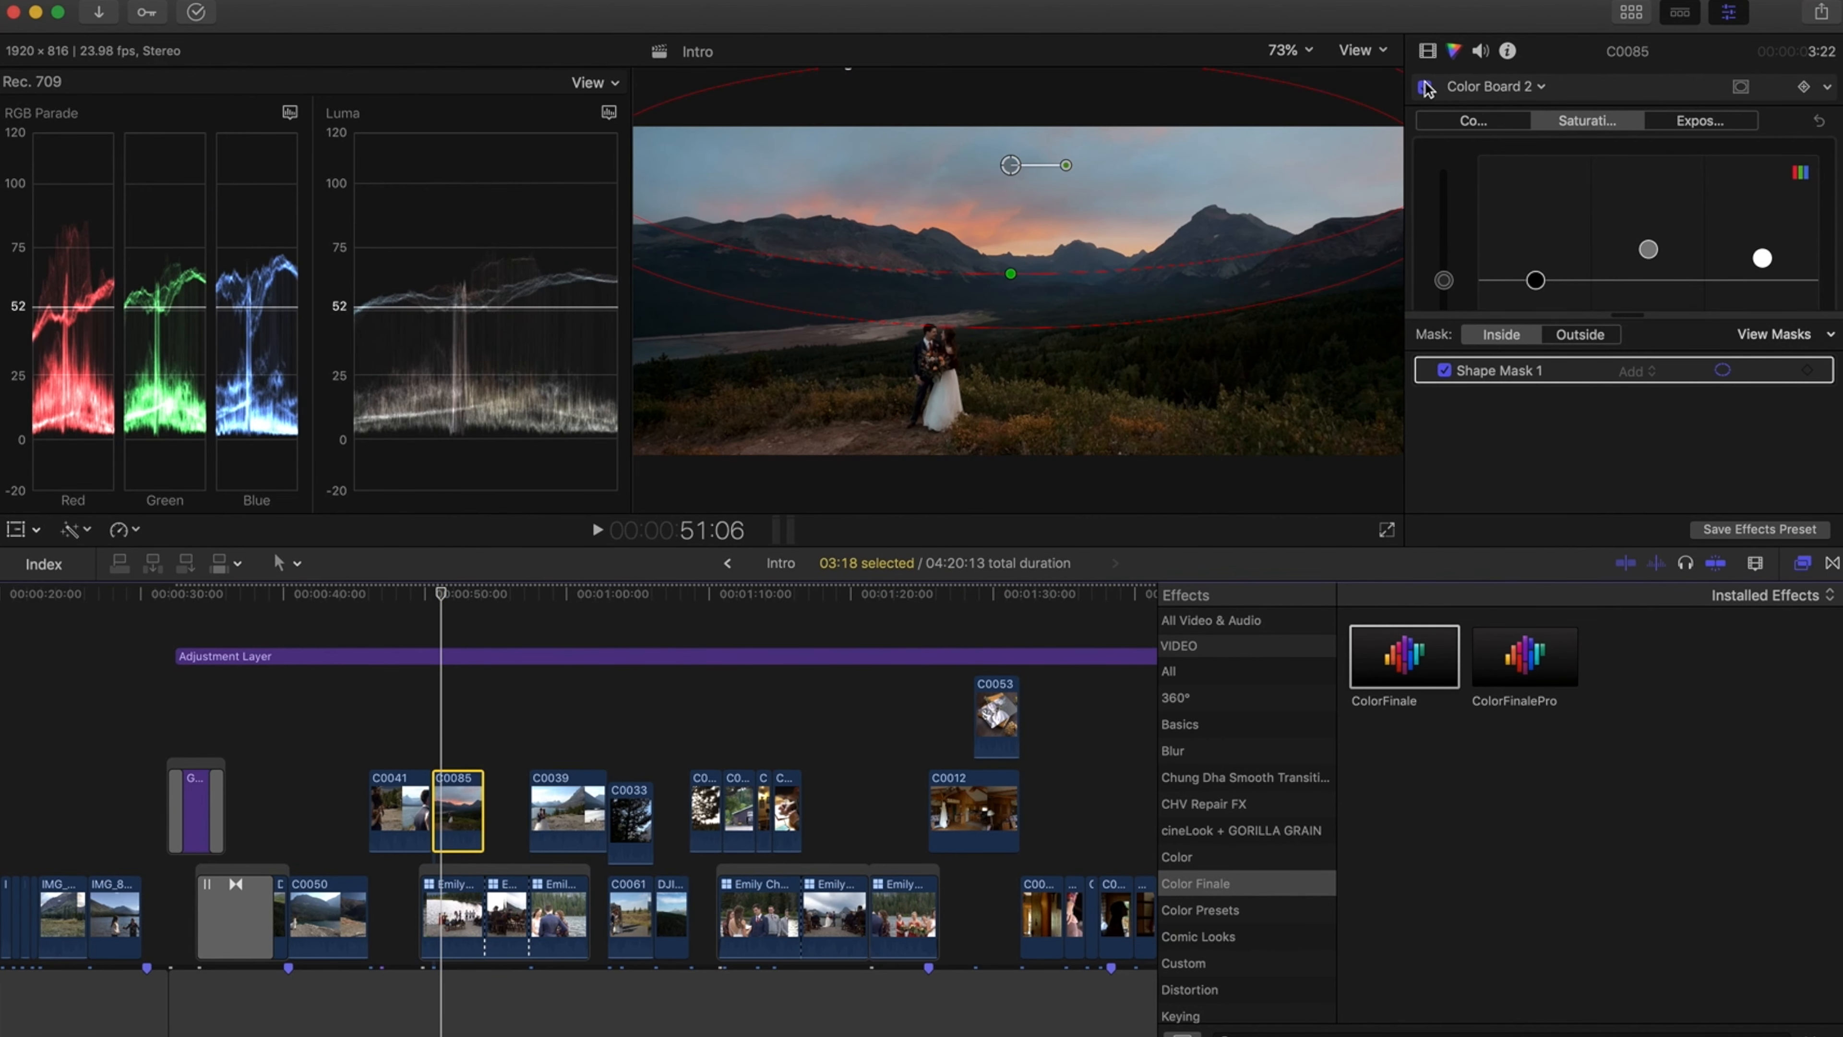
click(1428, 52)
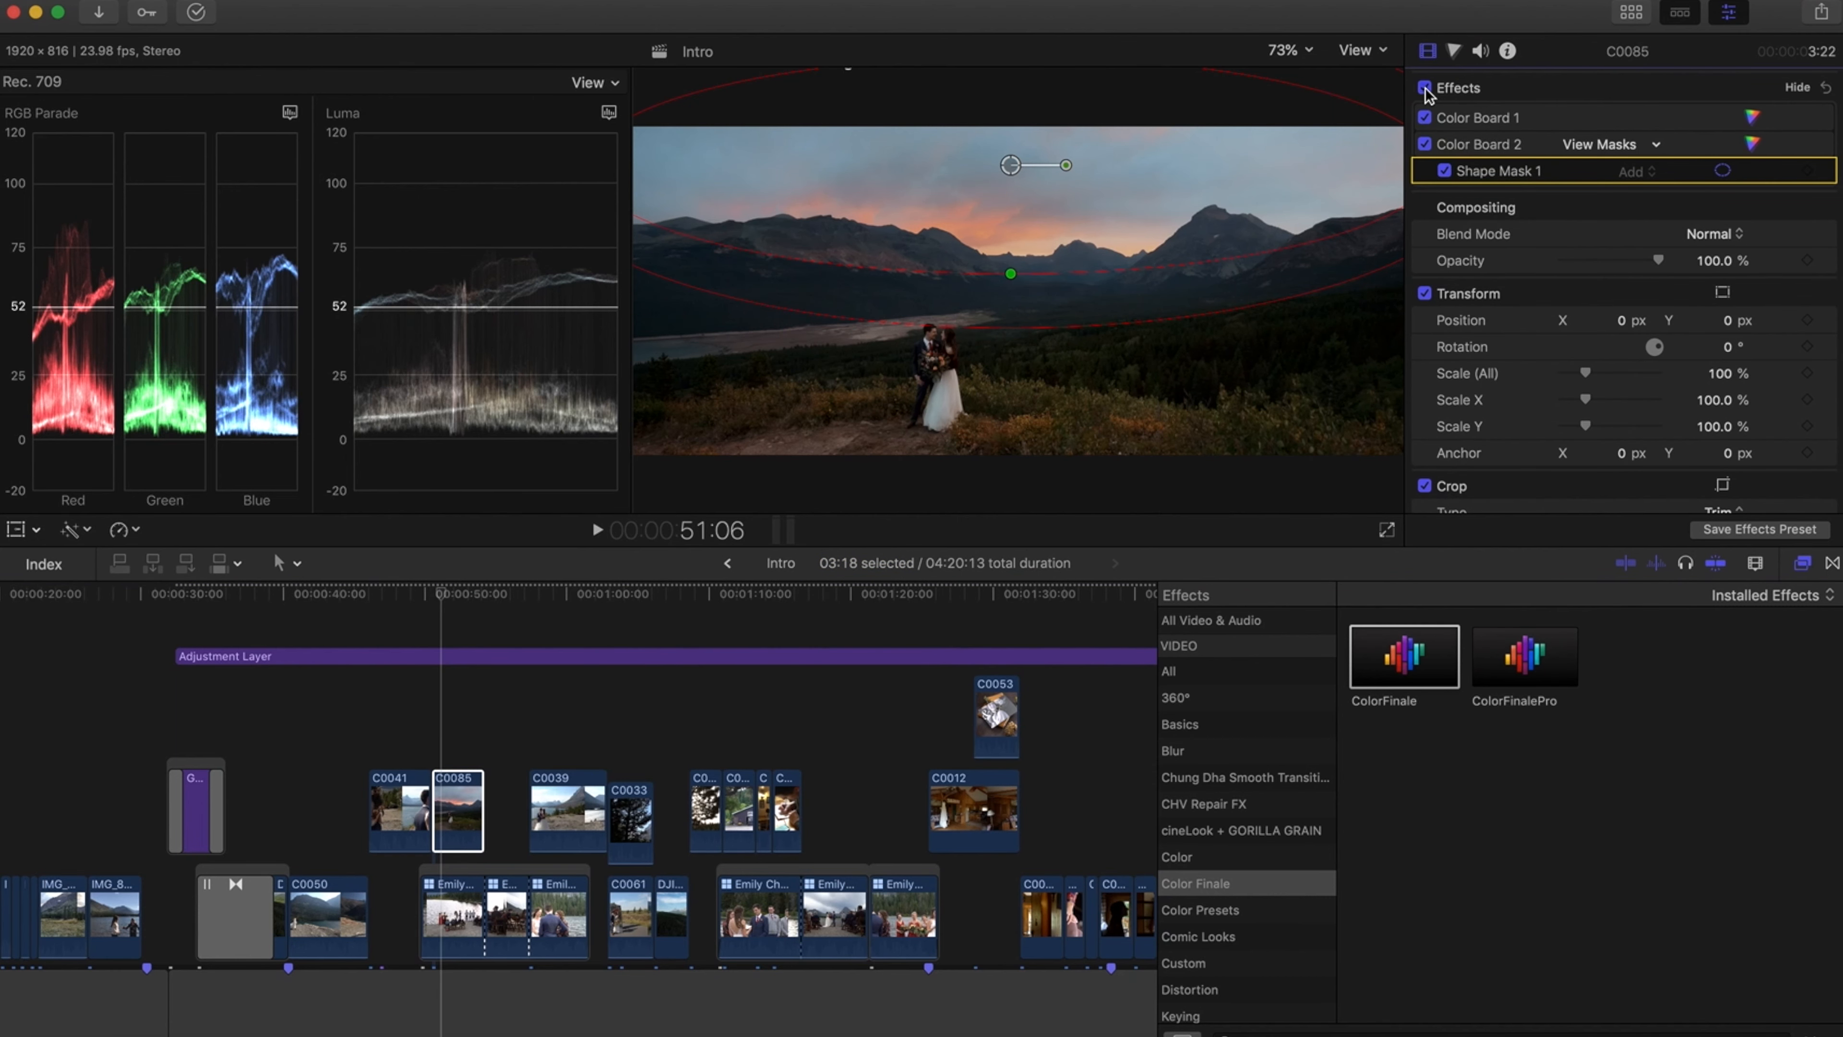
click(1425, 88)
click(1425, 88)
click(1425, 87)
click(1425, 88)
click(1425, 88)
click(1424, 87)
click(1425, 88)
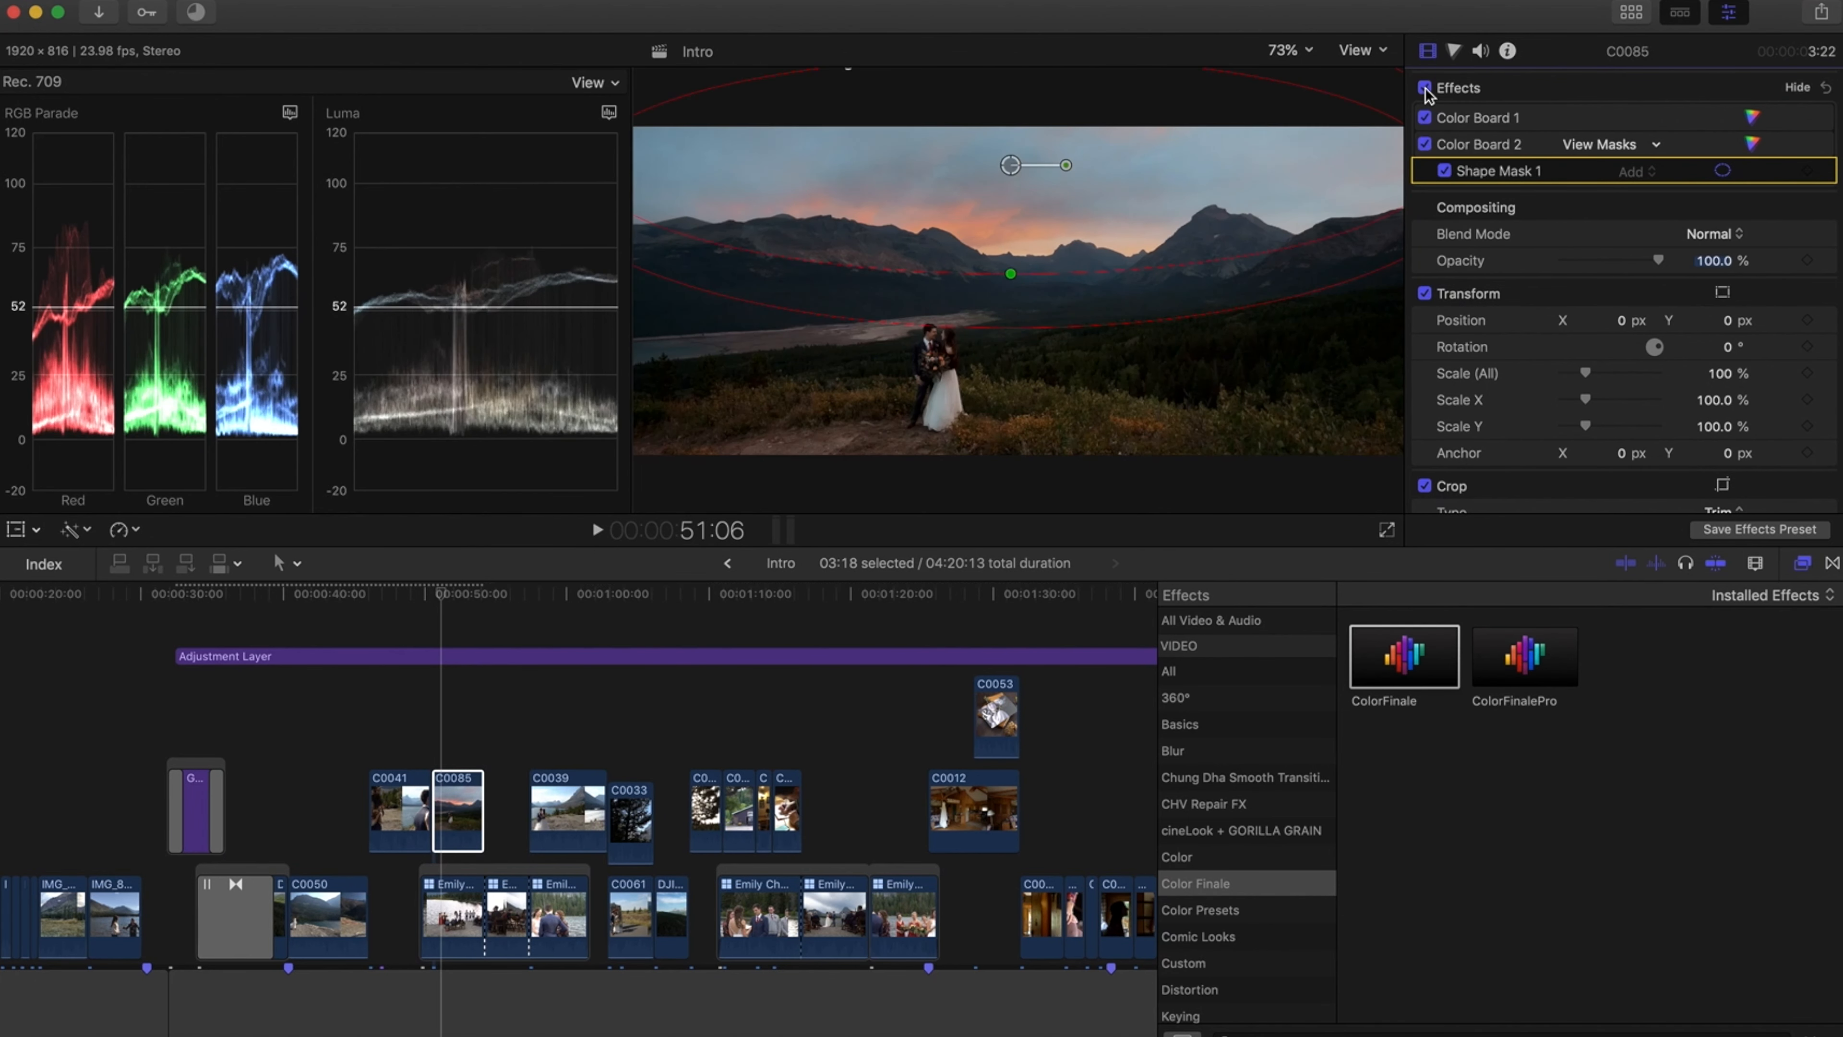
Return to Color Board 1 of clip C0085 and lower its midtone exposure to about 1%, nudging highlights up
click(1453, 53)
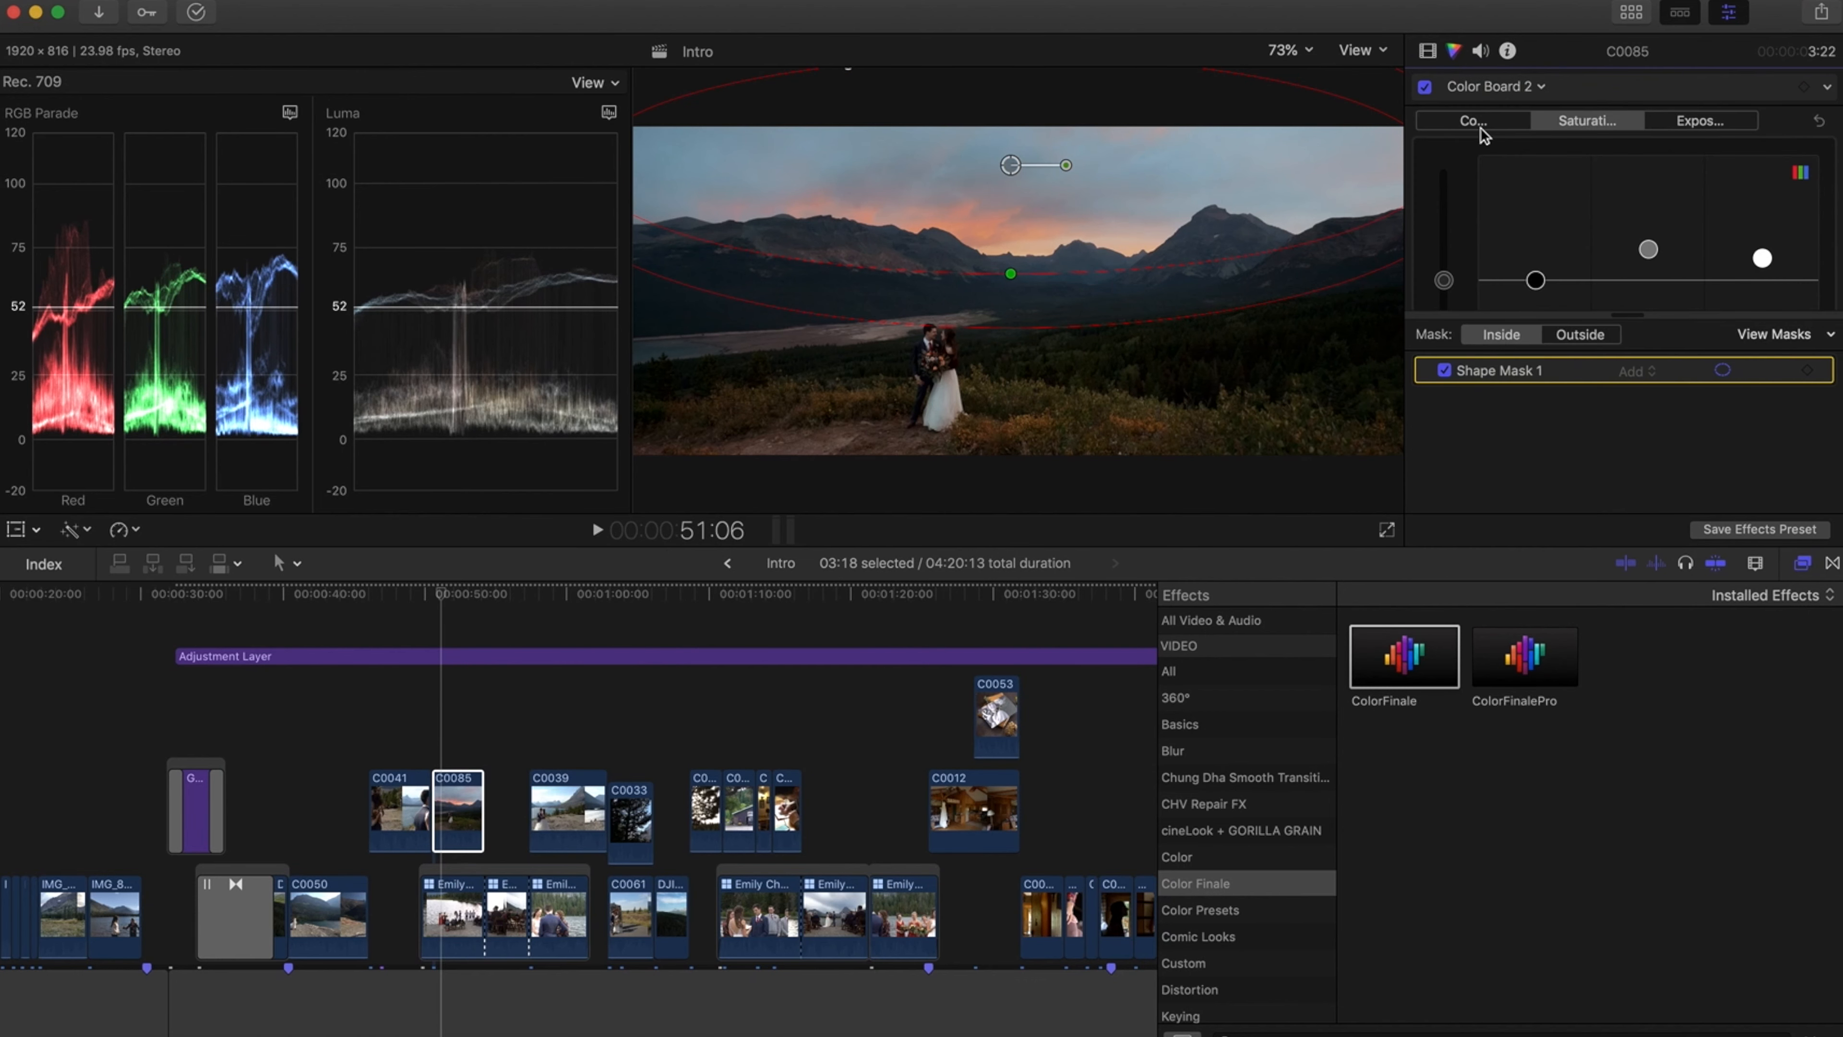
click(1493, 88)
click(1499, 132)
click(1668, 122)
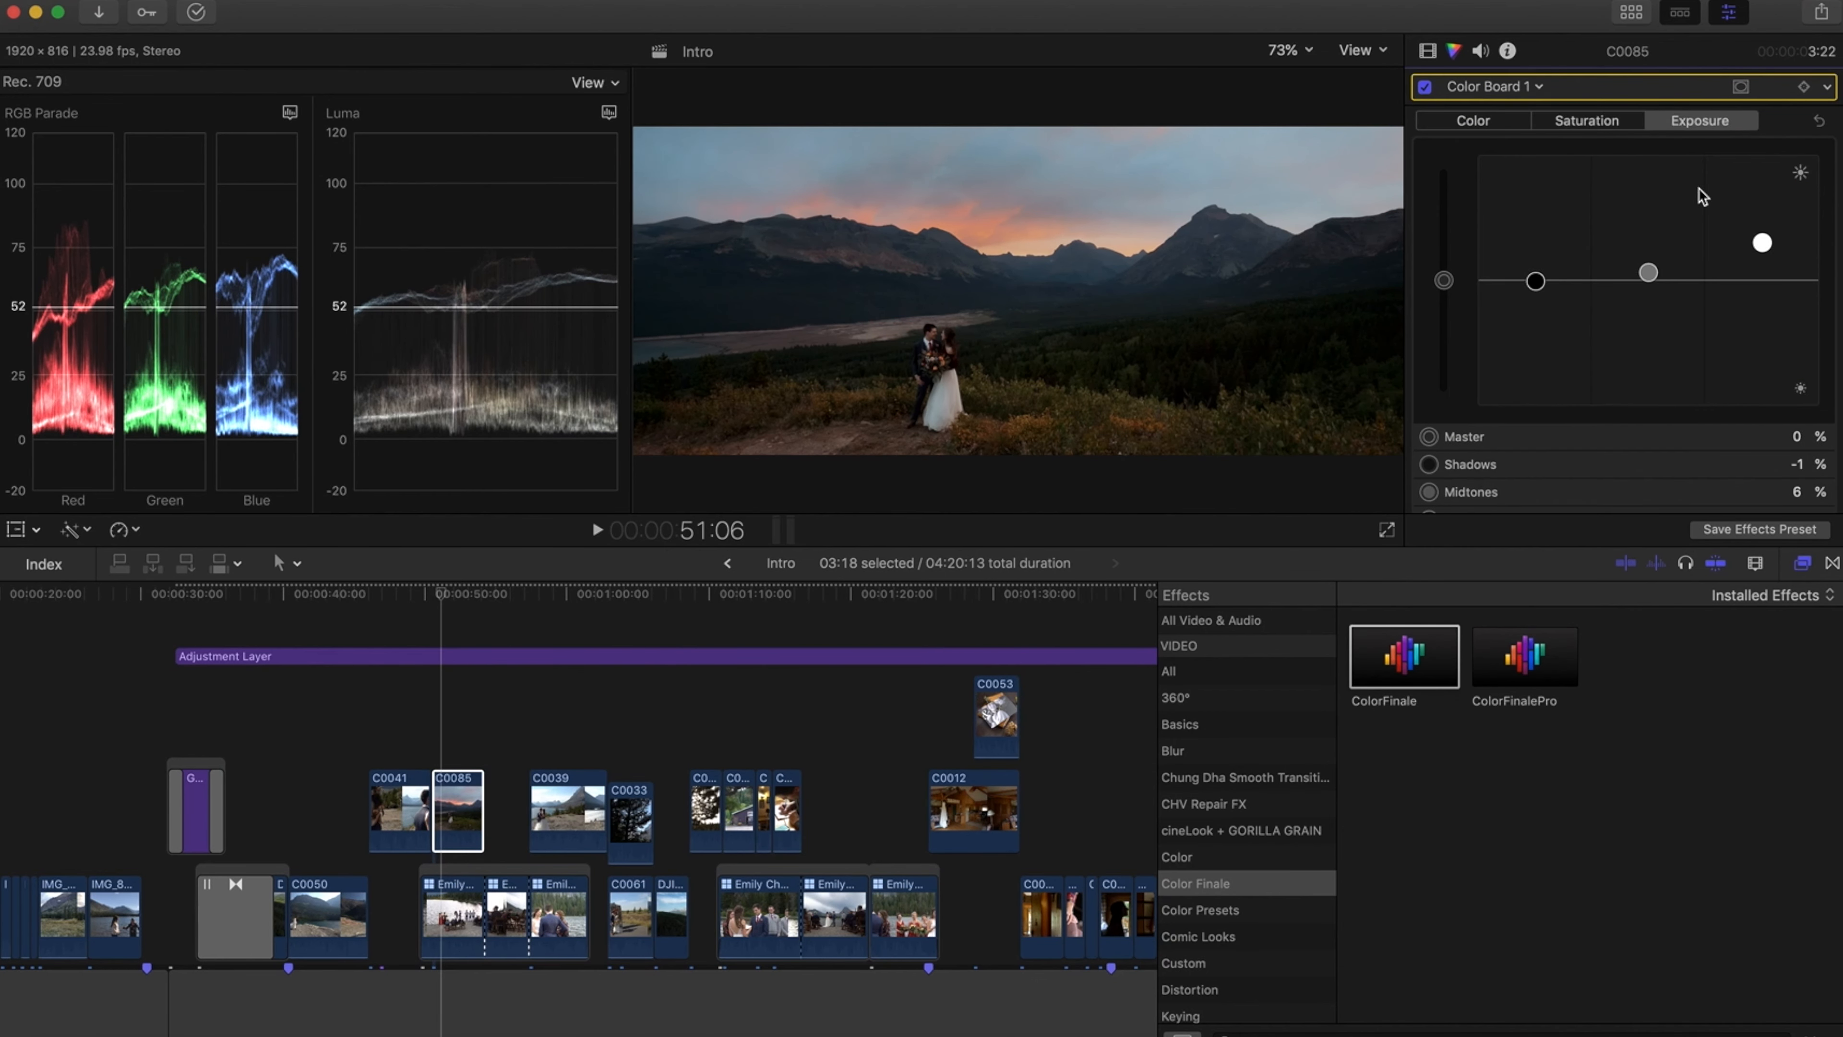
drag(1651, 275, 1650, 282)
drag(1762, 242, 1762, 238)
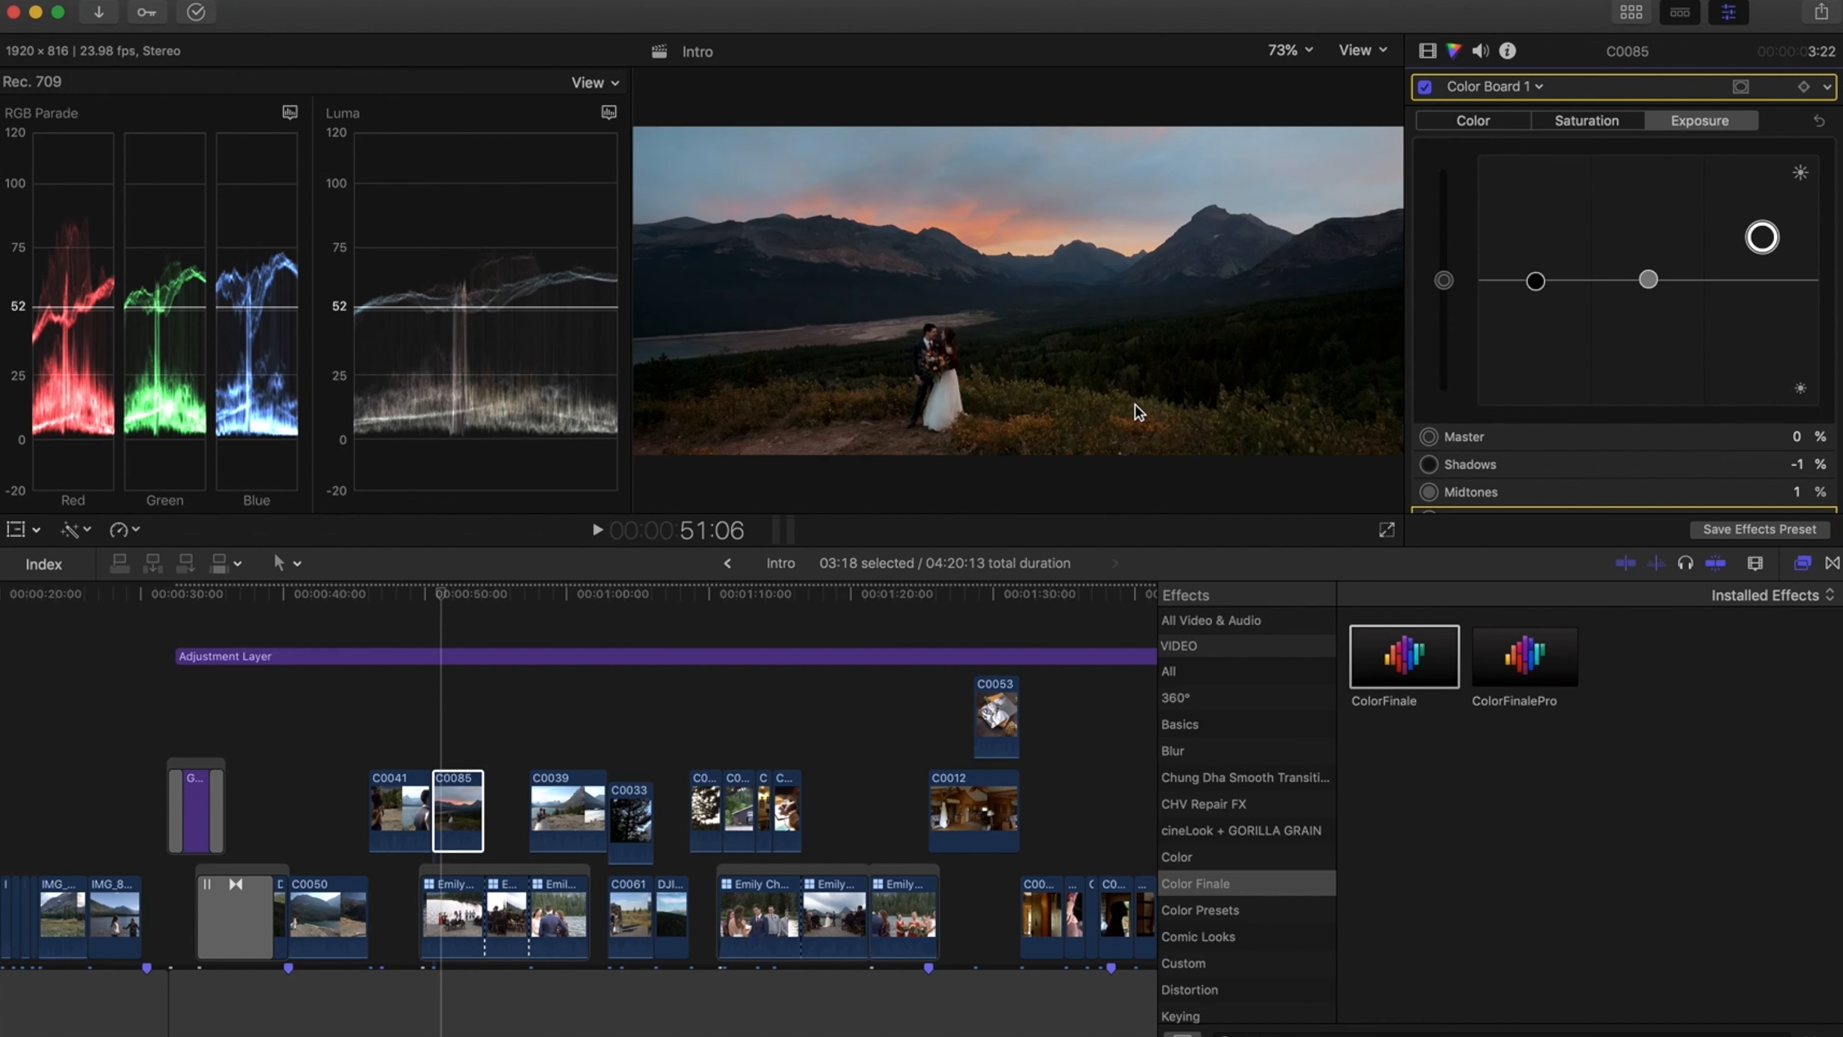
drag(1647, 282, 1648, 287)
Toggle clip C0085's effects off and on again to compare before and after
click(1433, 54)
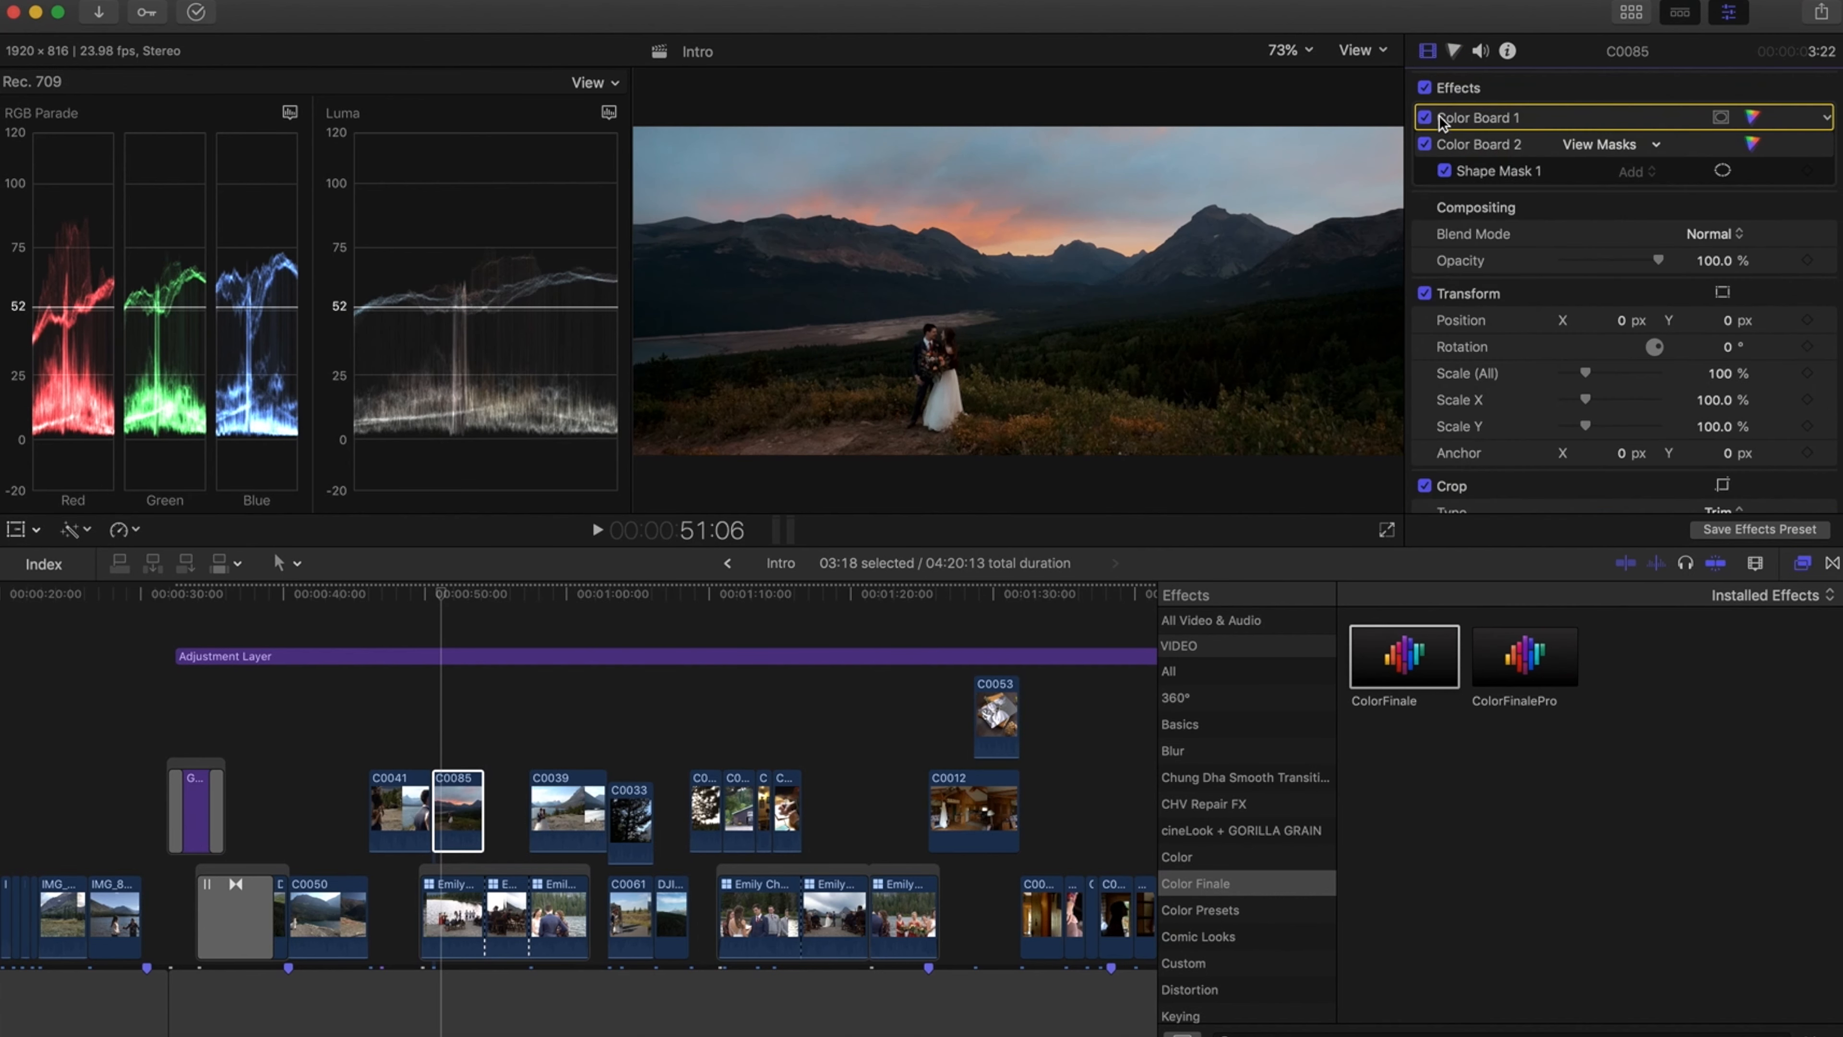
click(1425, 91)
click(1425, 89)
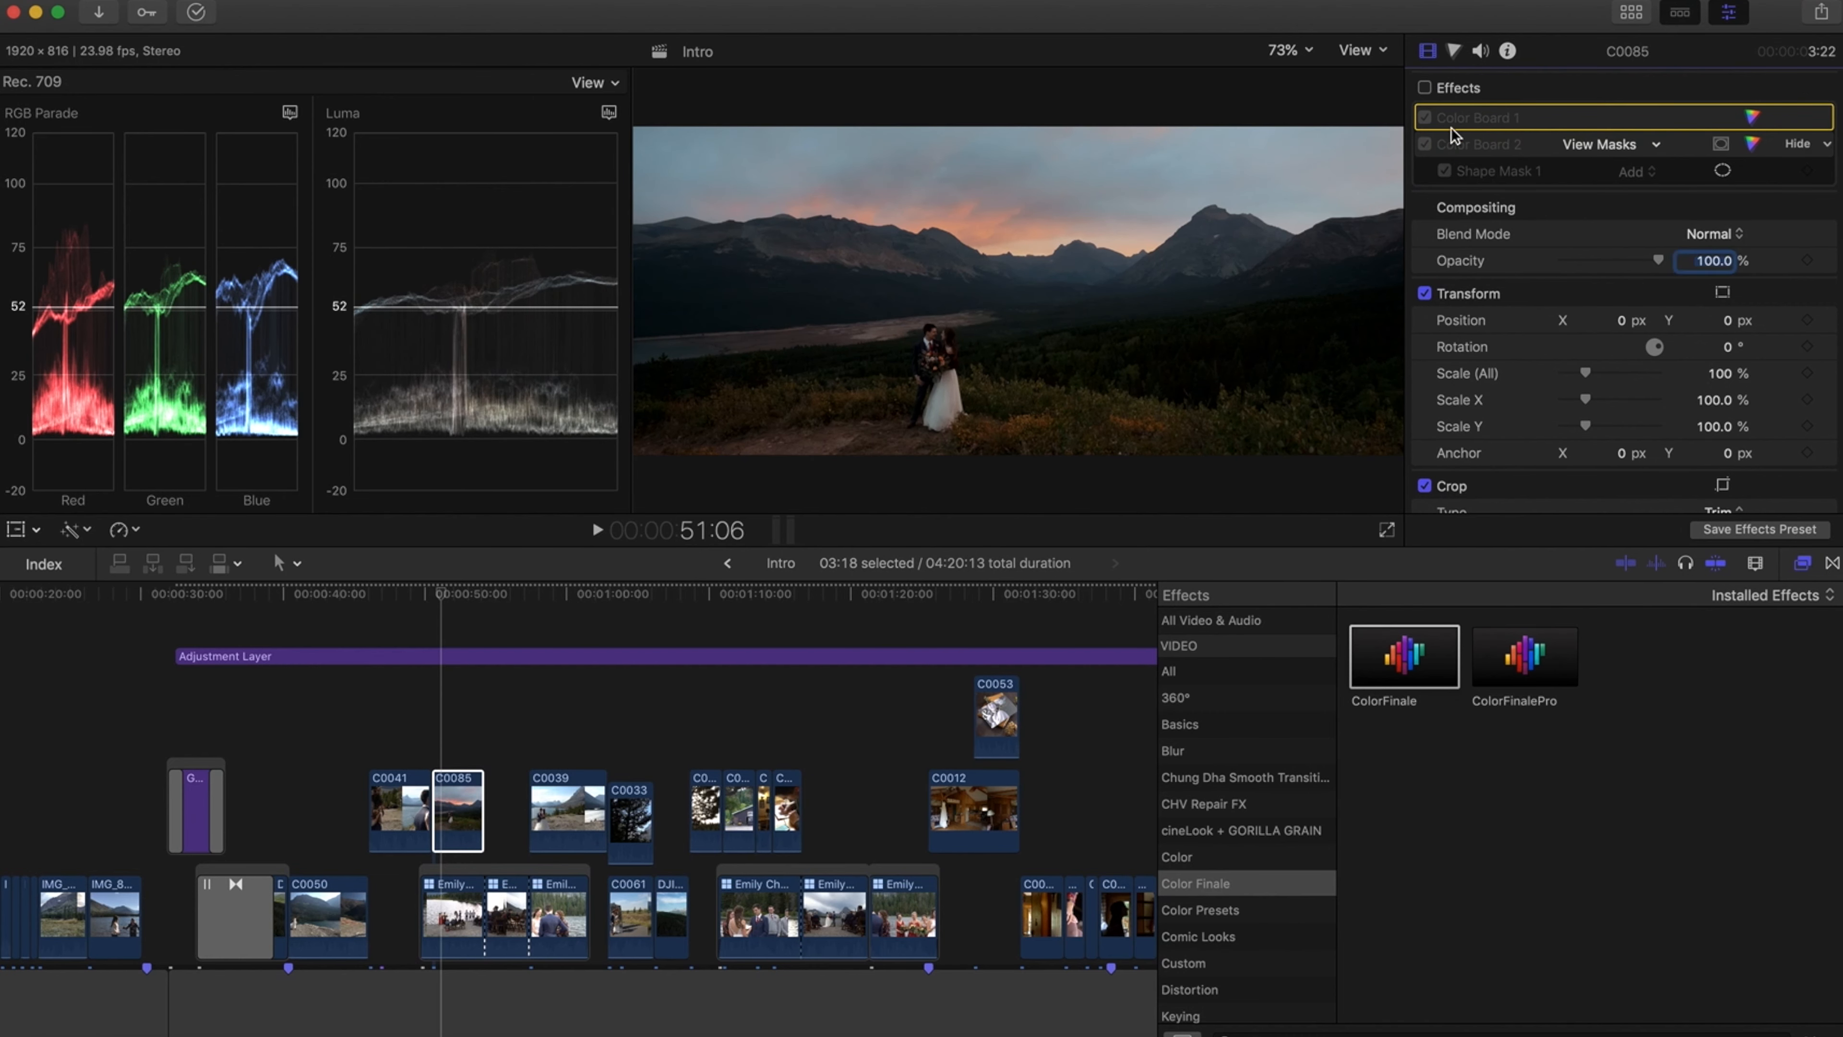
click(1425, 88)
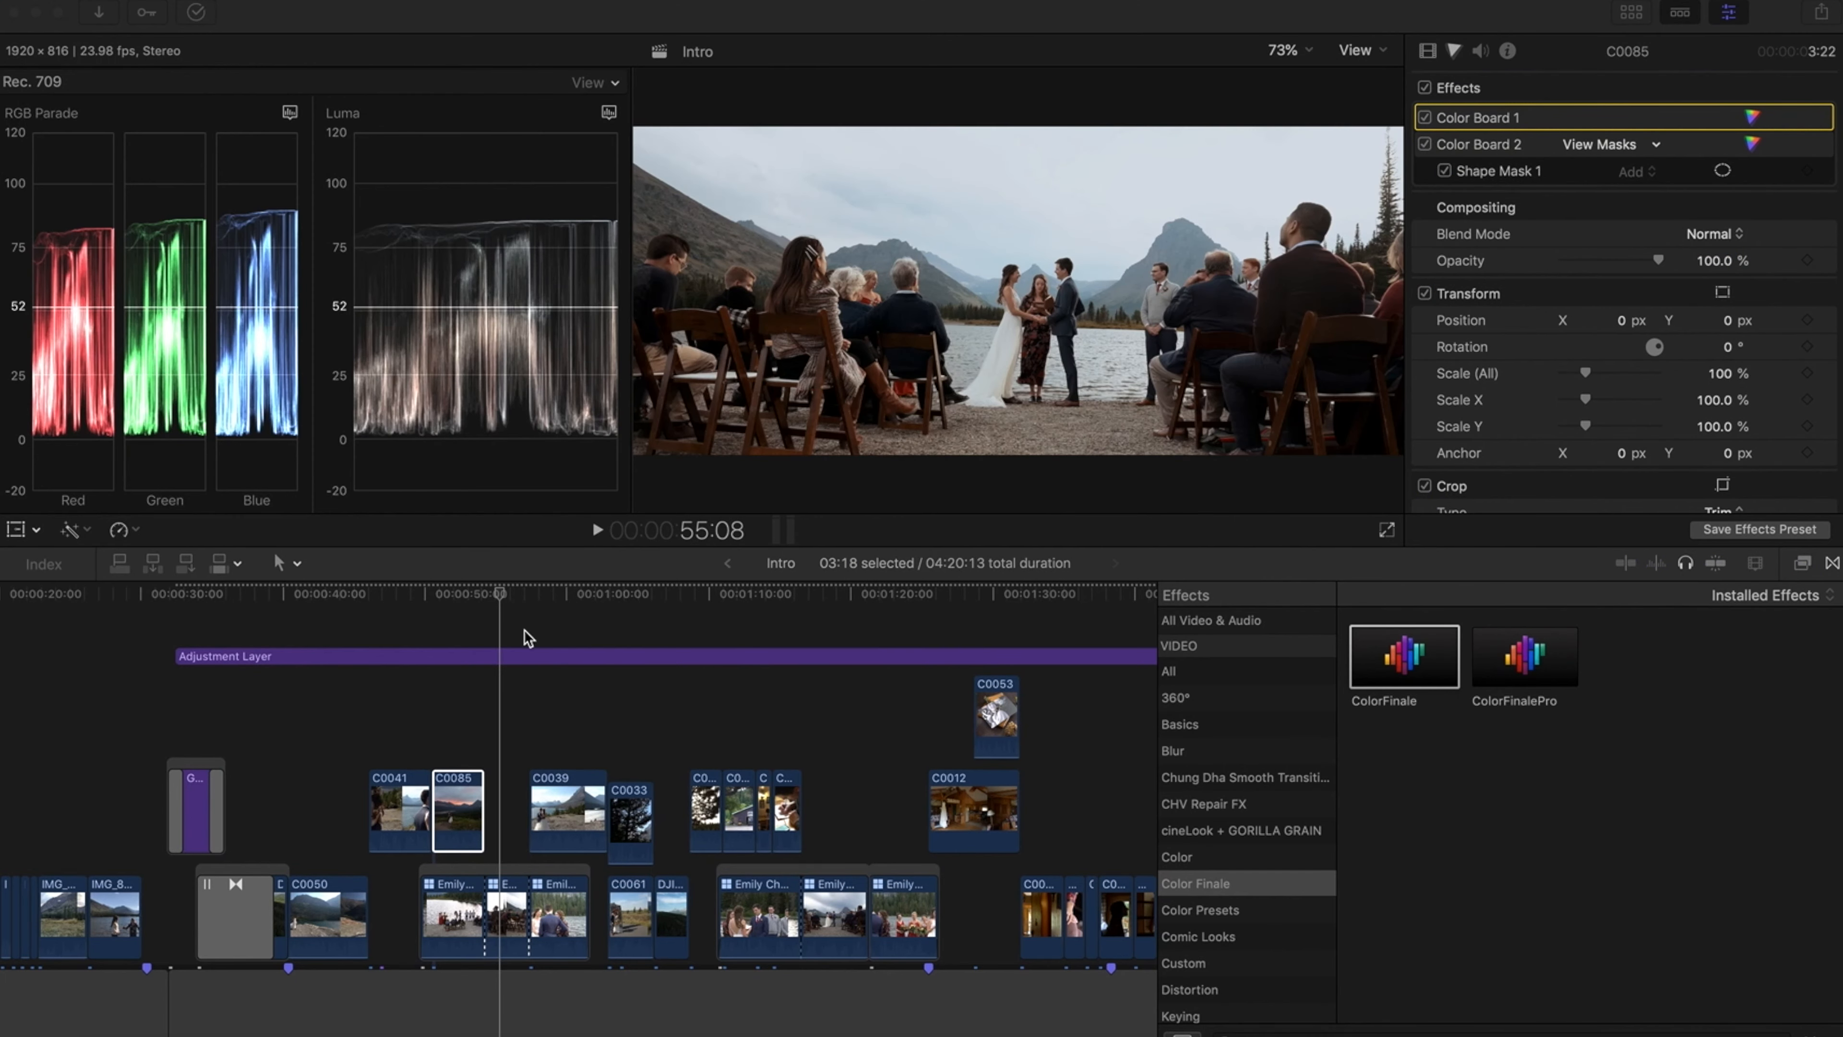
Select the Emily Chris Ceremony clip, shift its master color puck, then set the master color amount to 0%
click(493, 566)
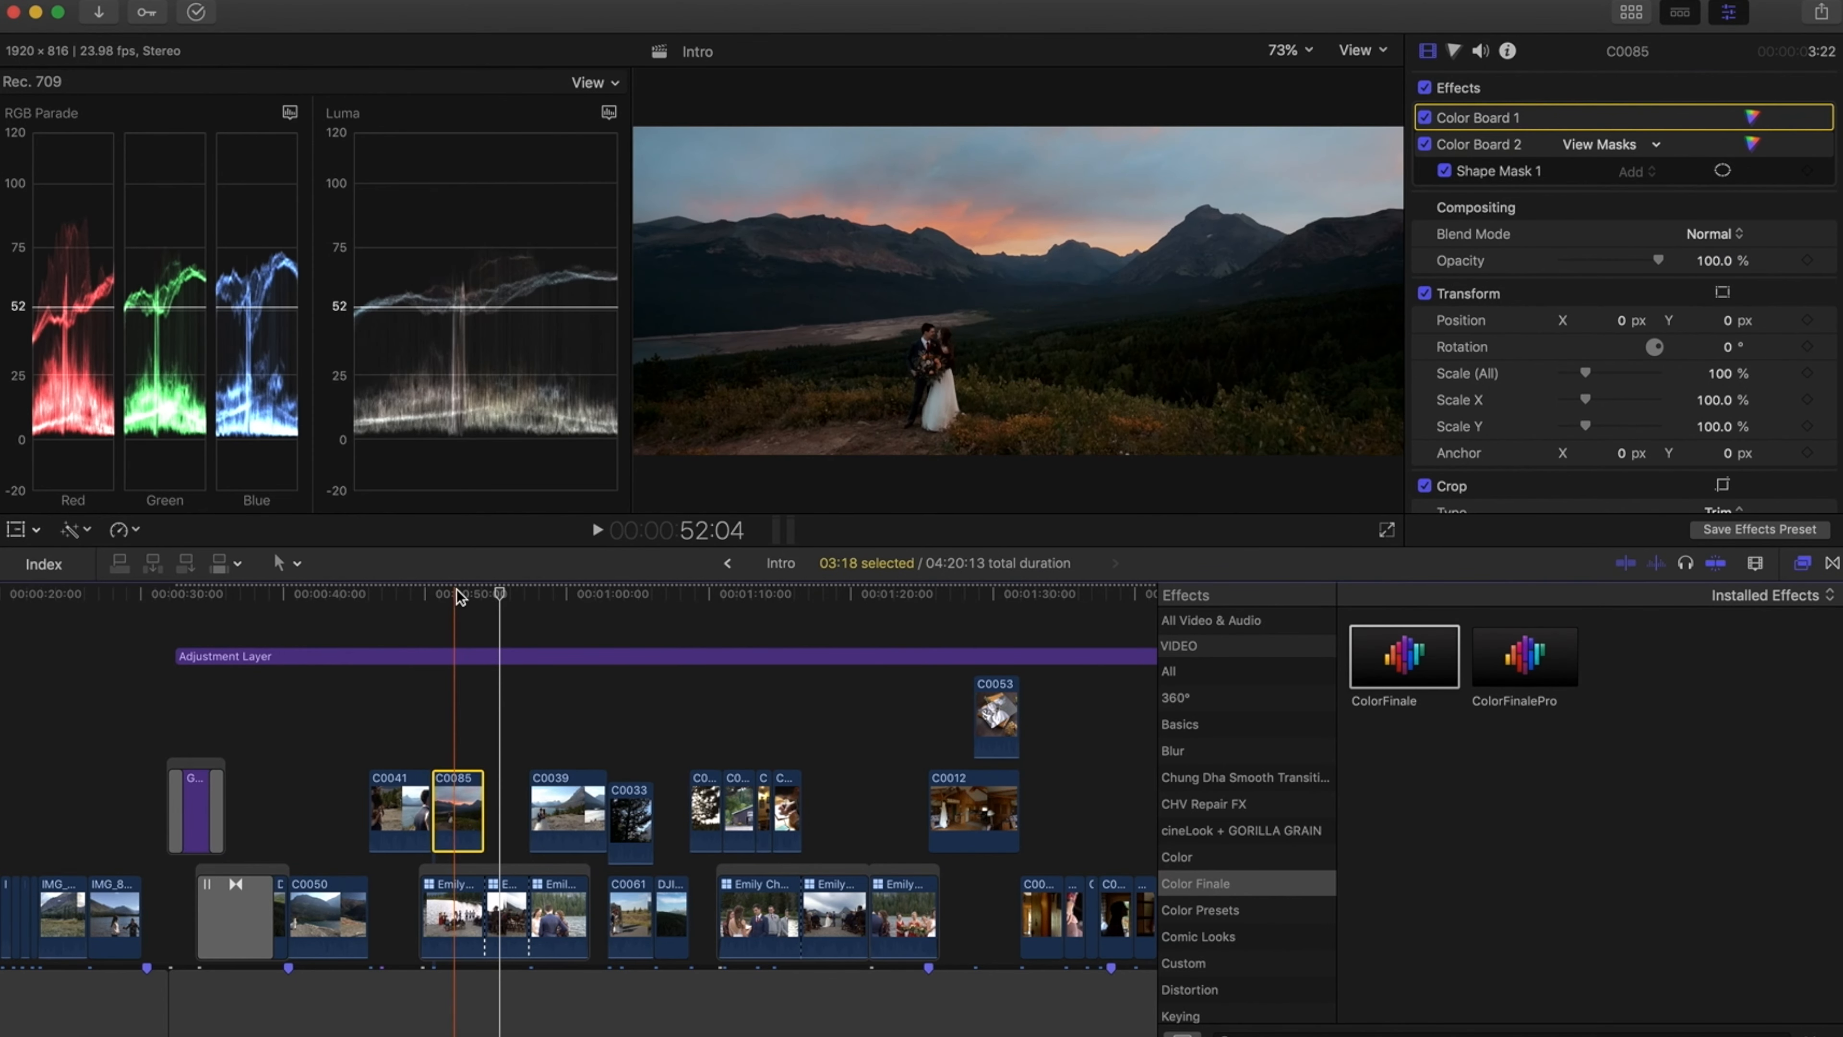
click(504, 597)
click(501, 914)
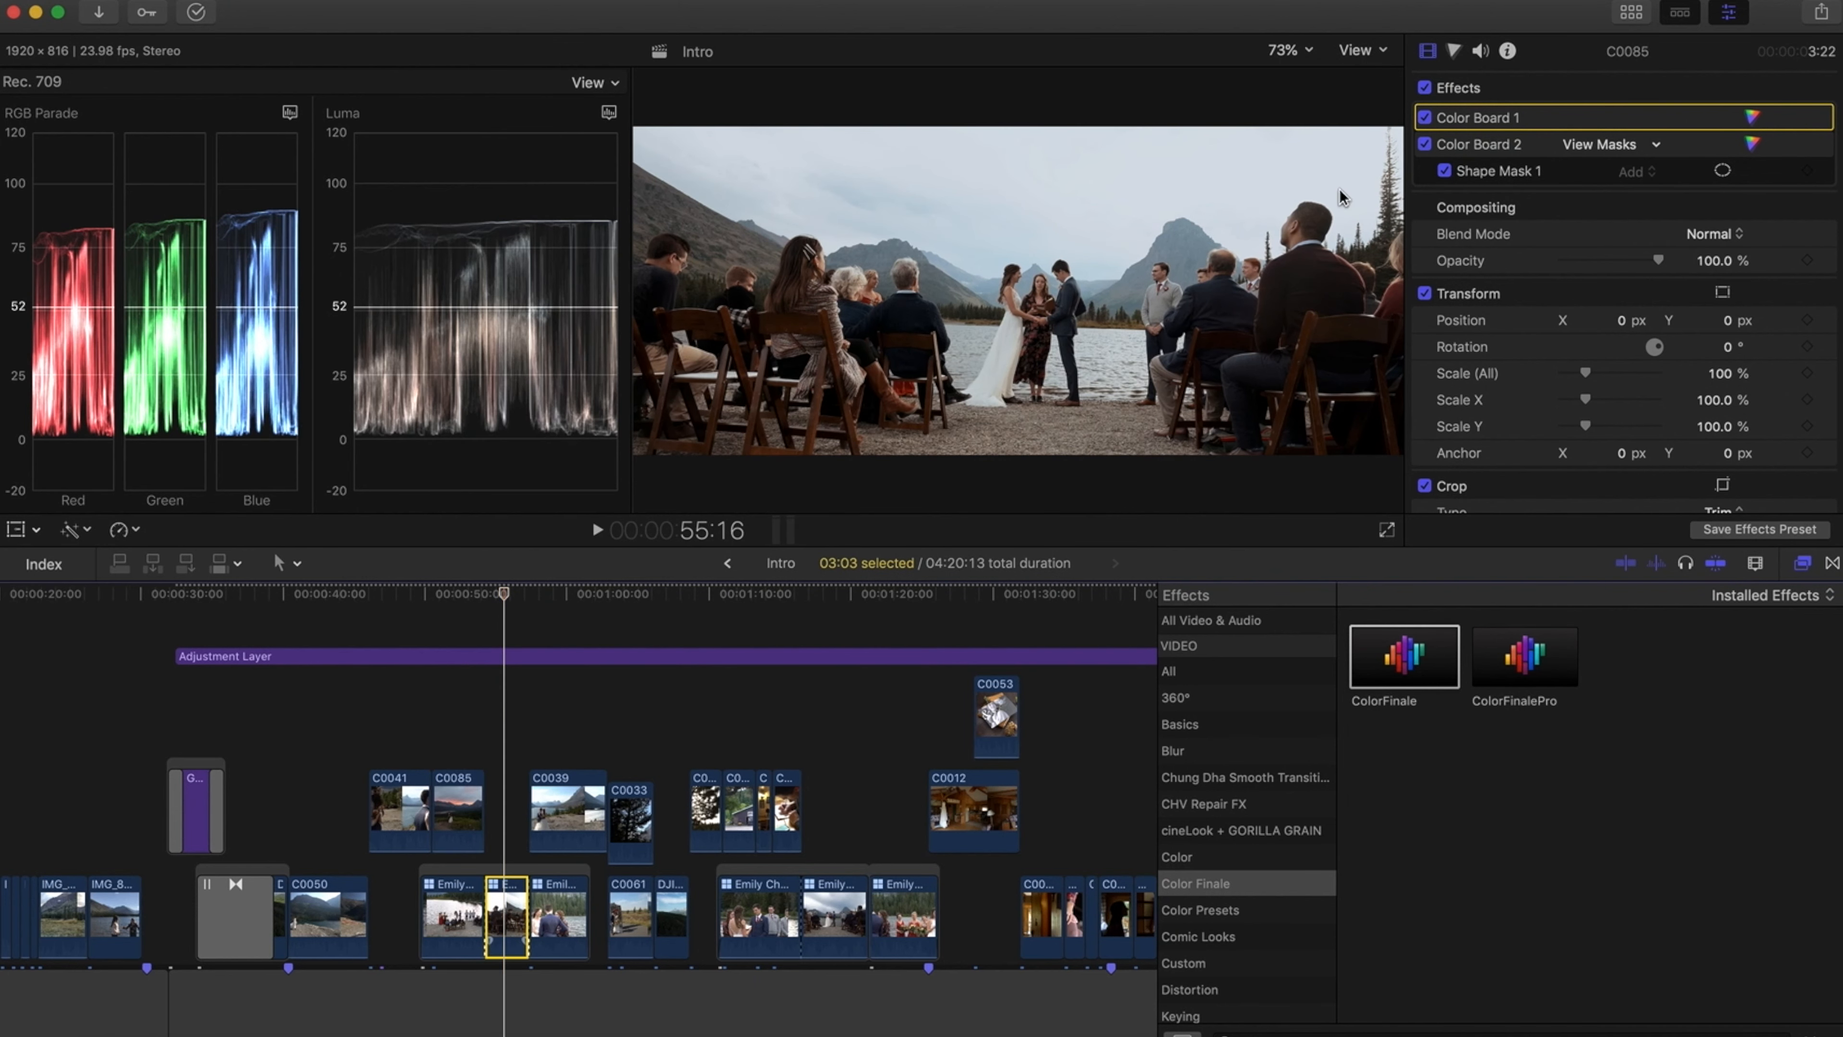
click(1455, 51)
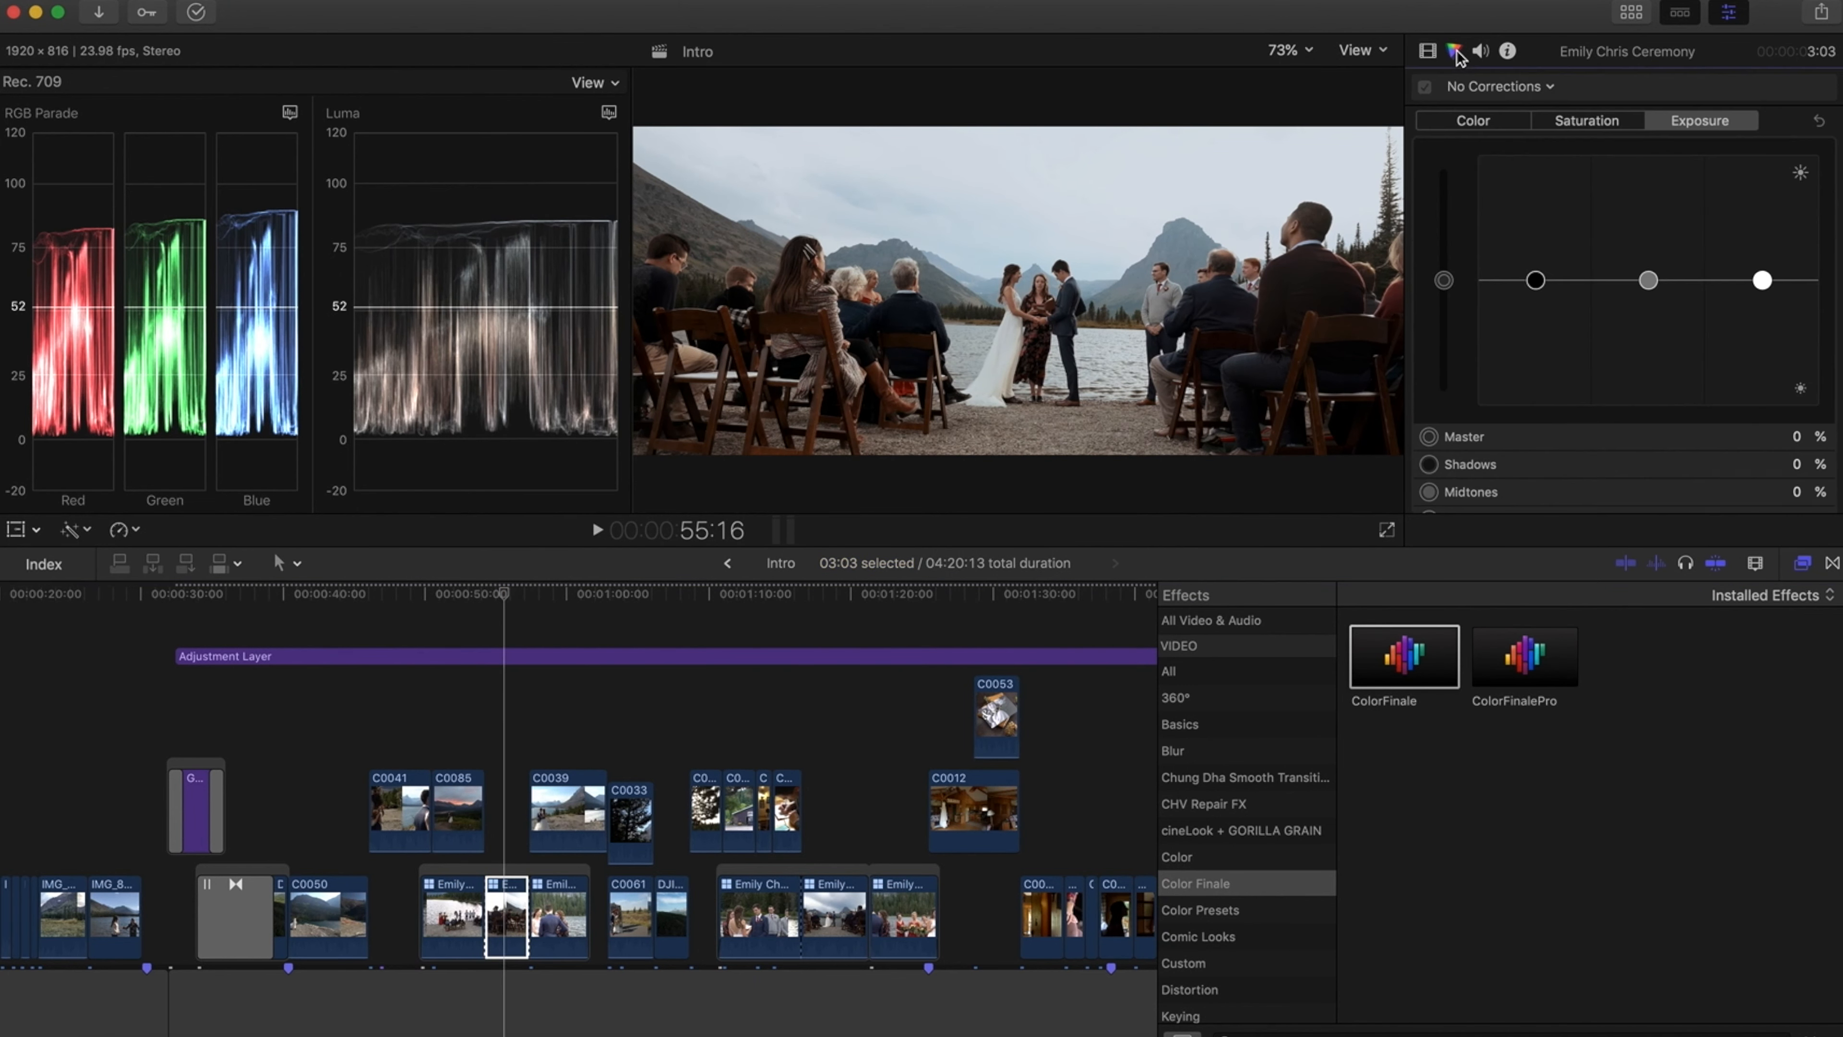
click(1480, 120)
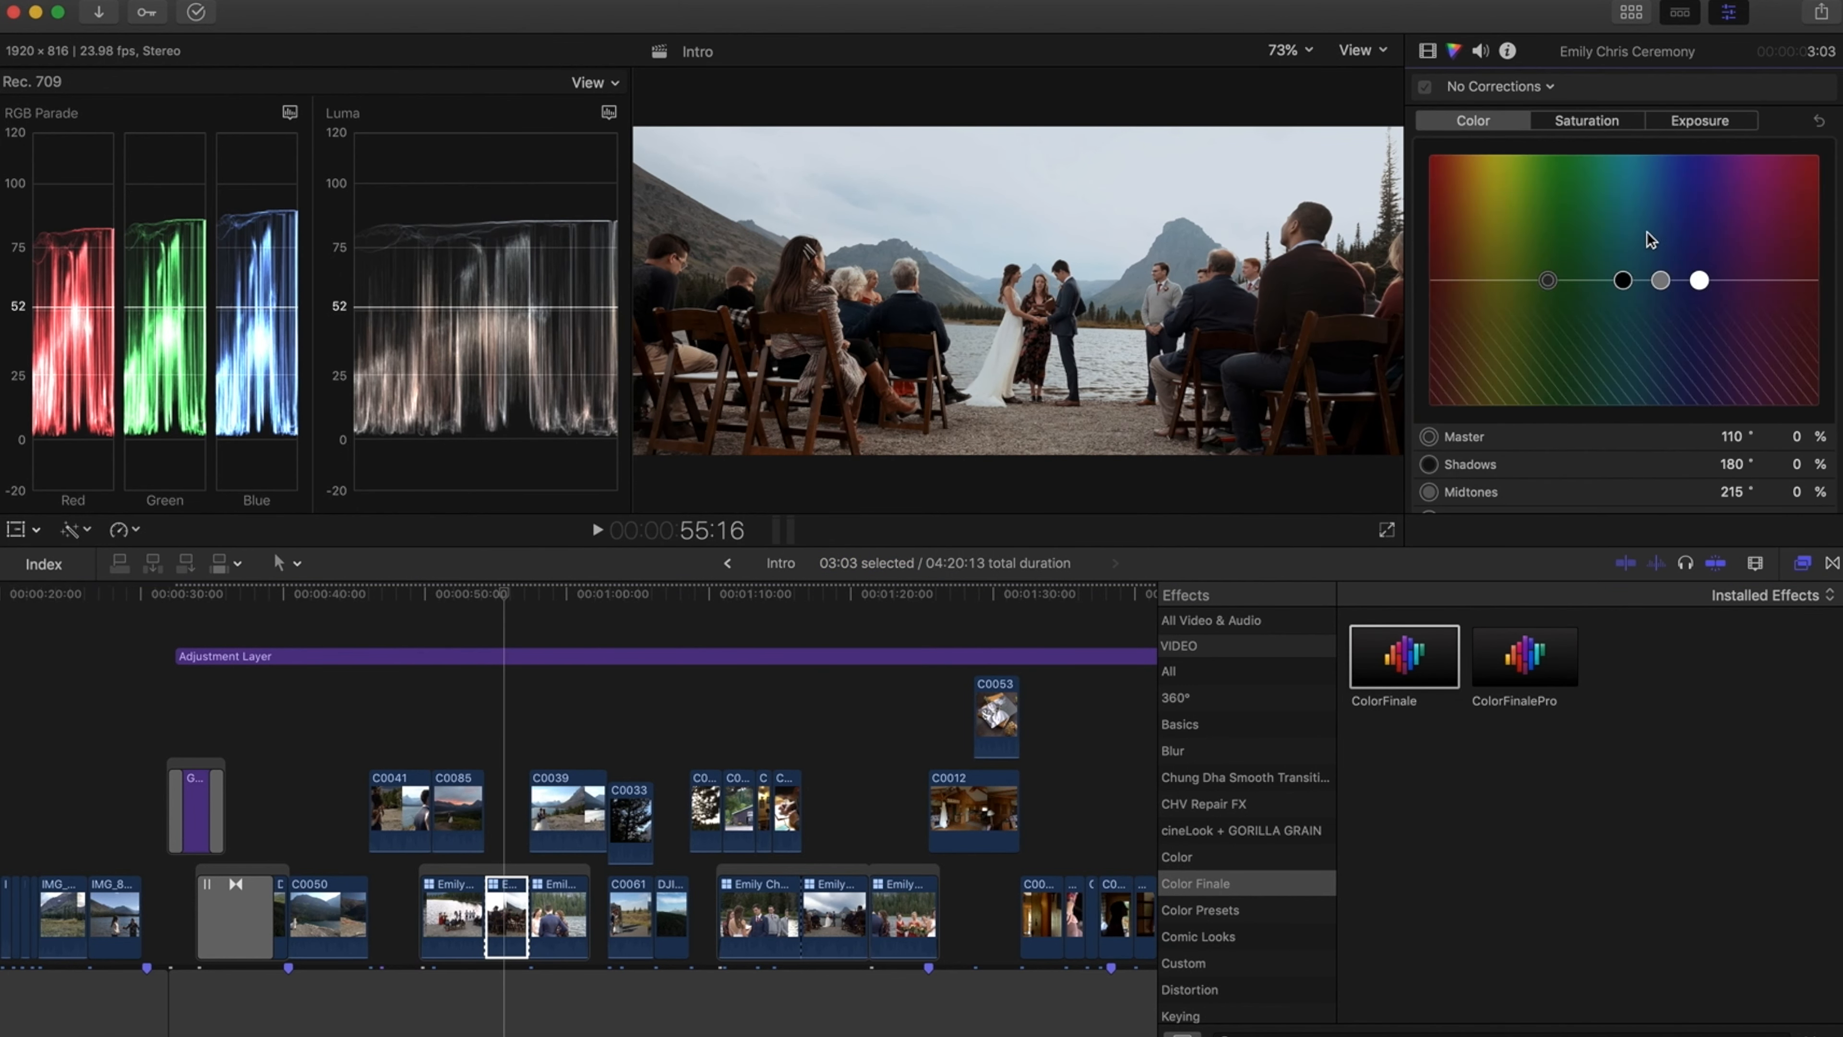
scroll(1659, 466, down, 2)
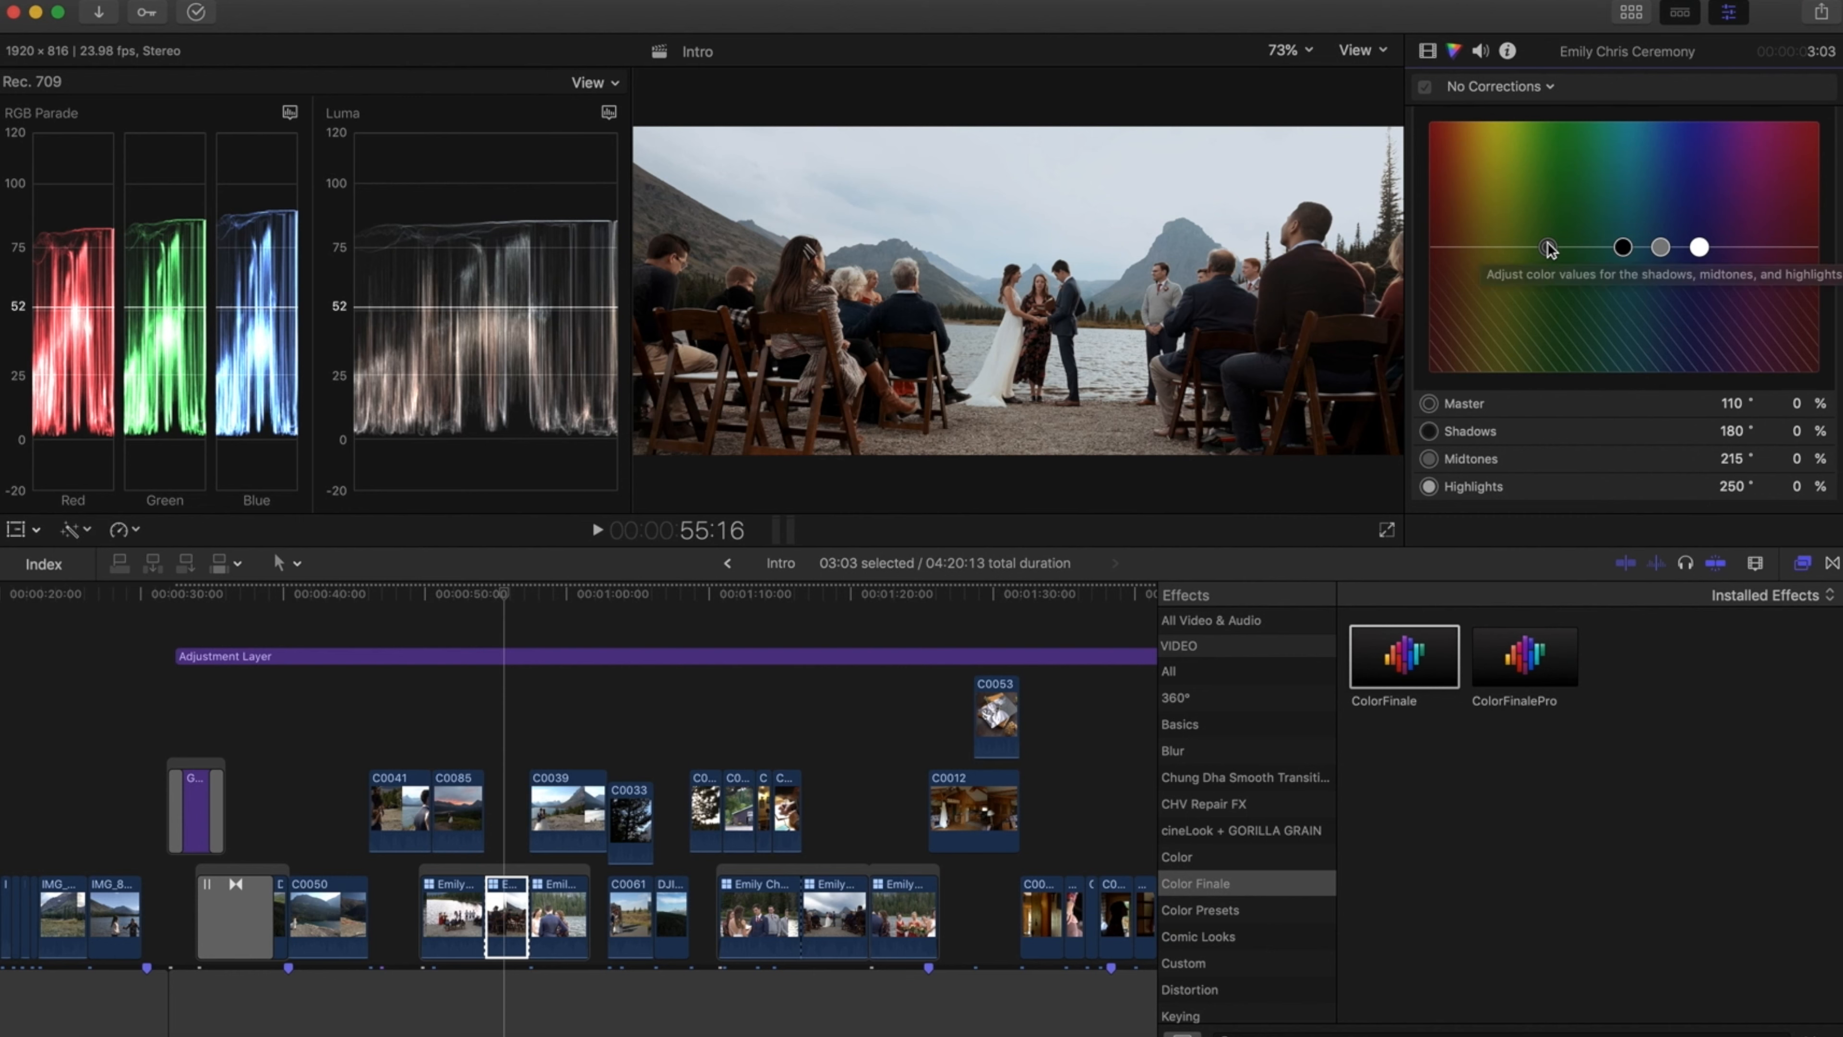
drag(1548, 248, 1467, 253)
double_click(1799, 402)
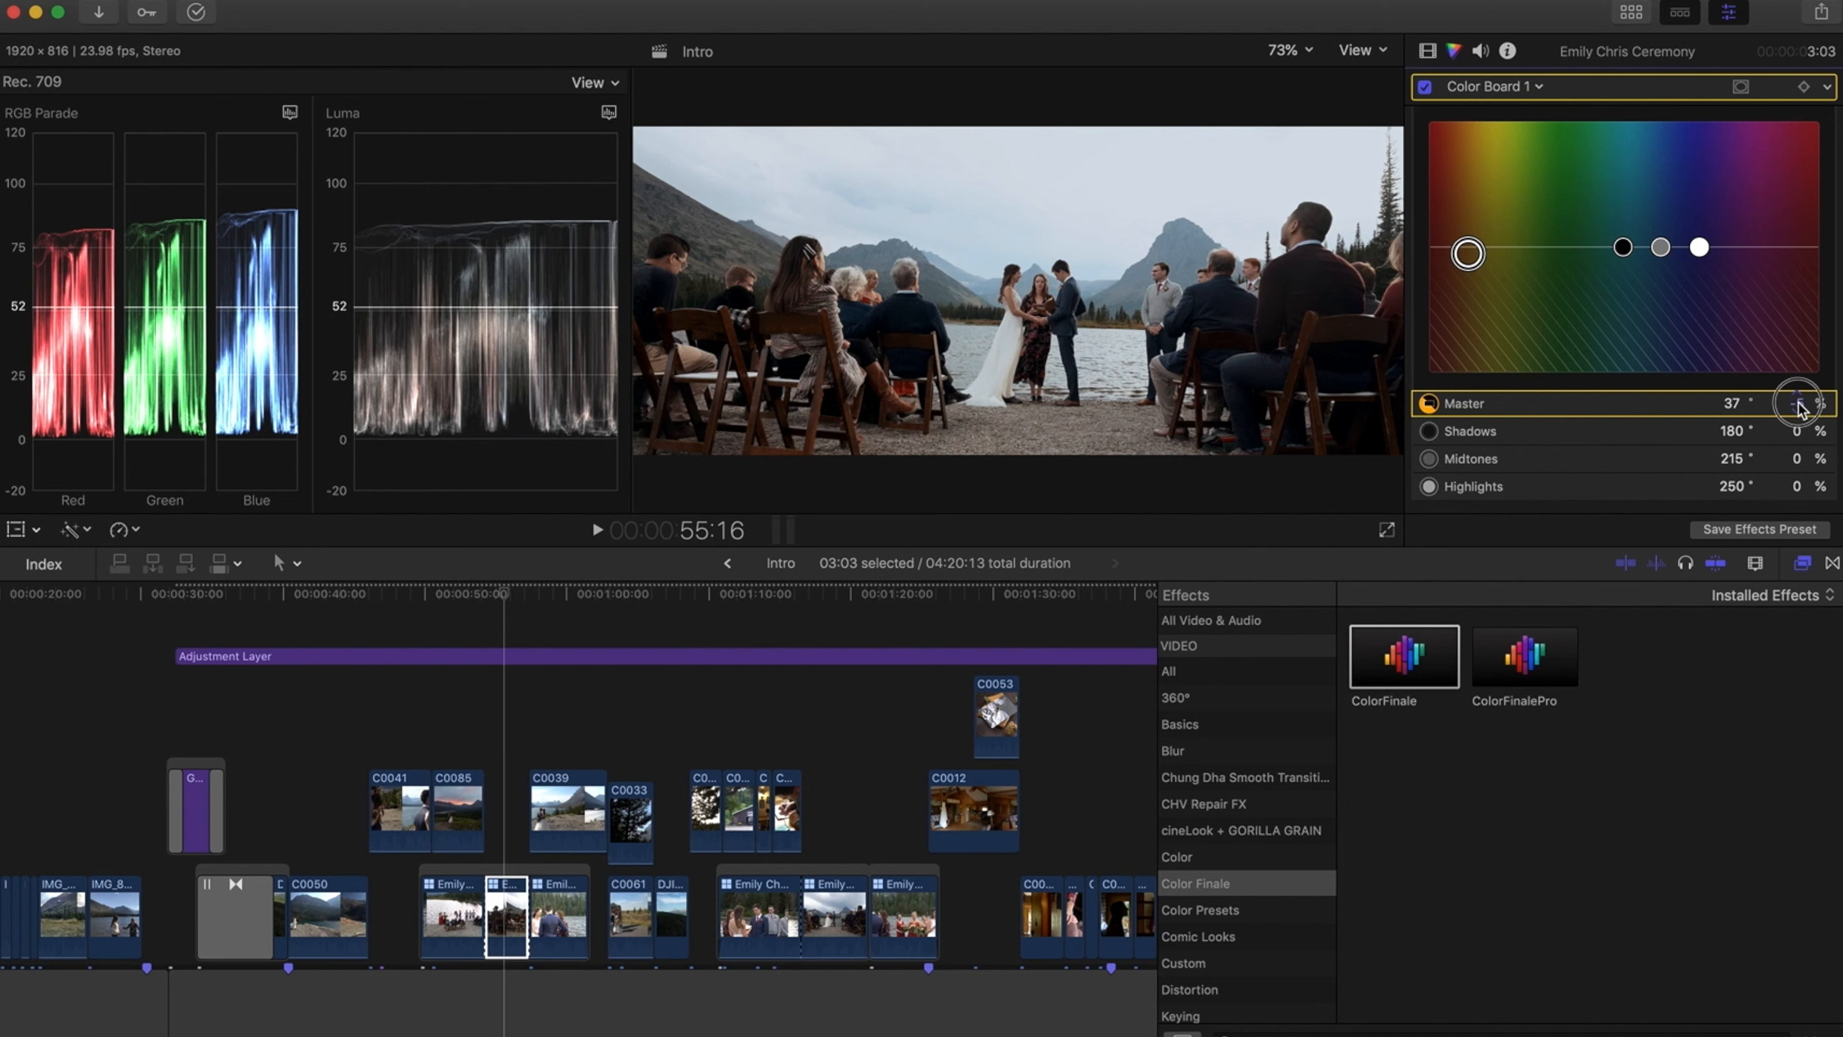
text(0)
key(Return)
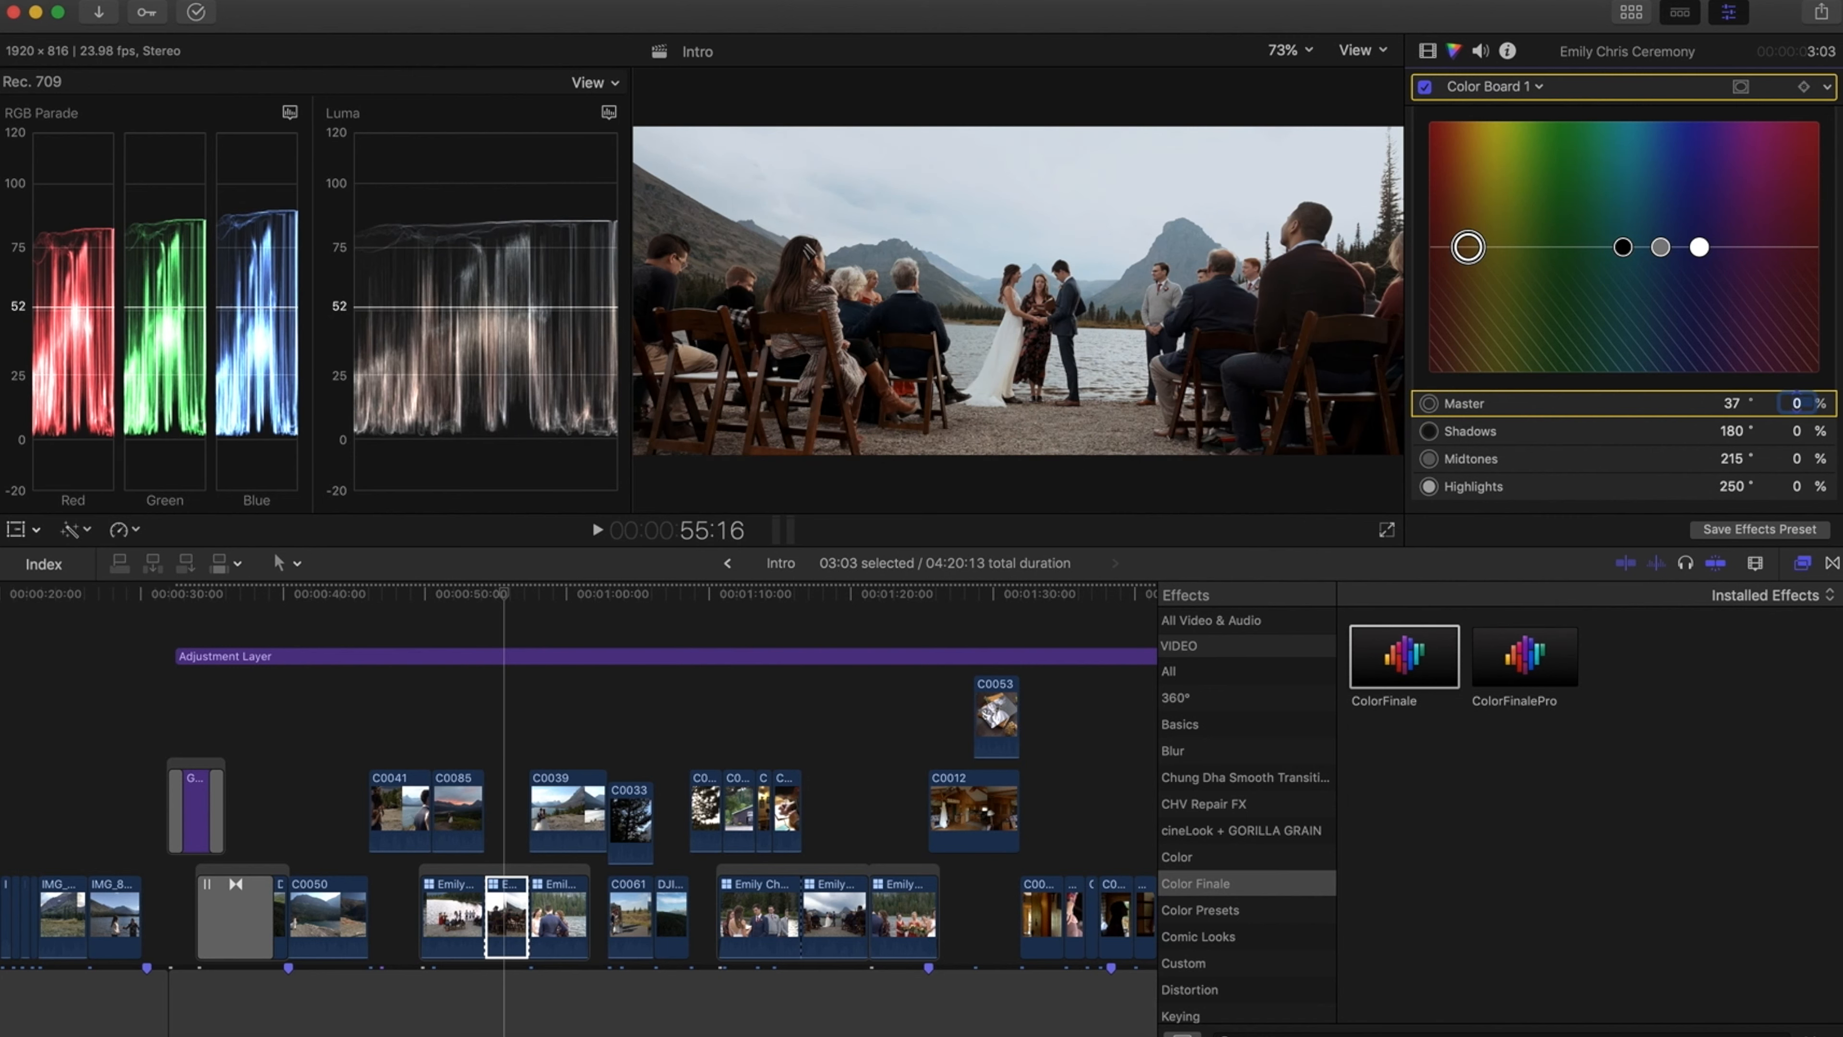
Try shifting the midtones and highlights color pucks, then reset both color amounts to 0%
mouse_move(1662, 250)
mouse_down()
mouse_move(1469, 236)
mouse_move(1634, 251)
mouse_up()
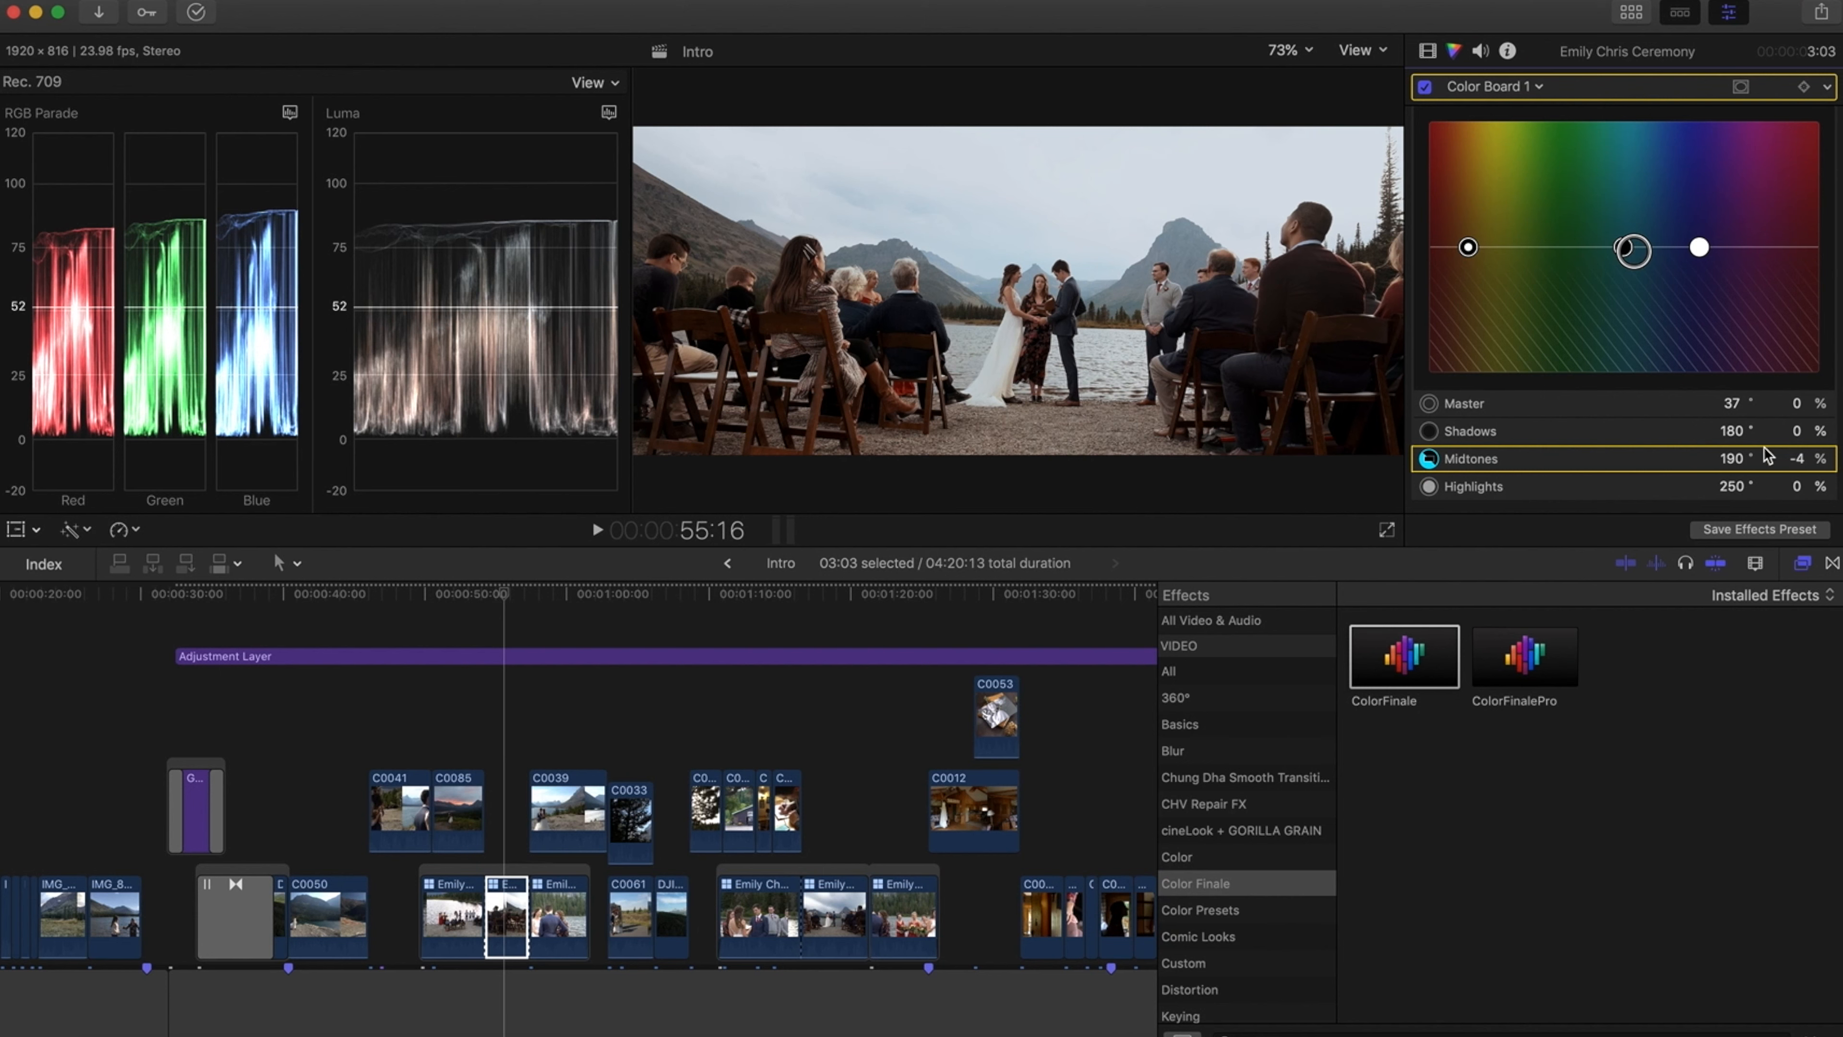
text(0)
key(Return)
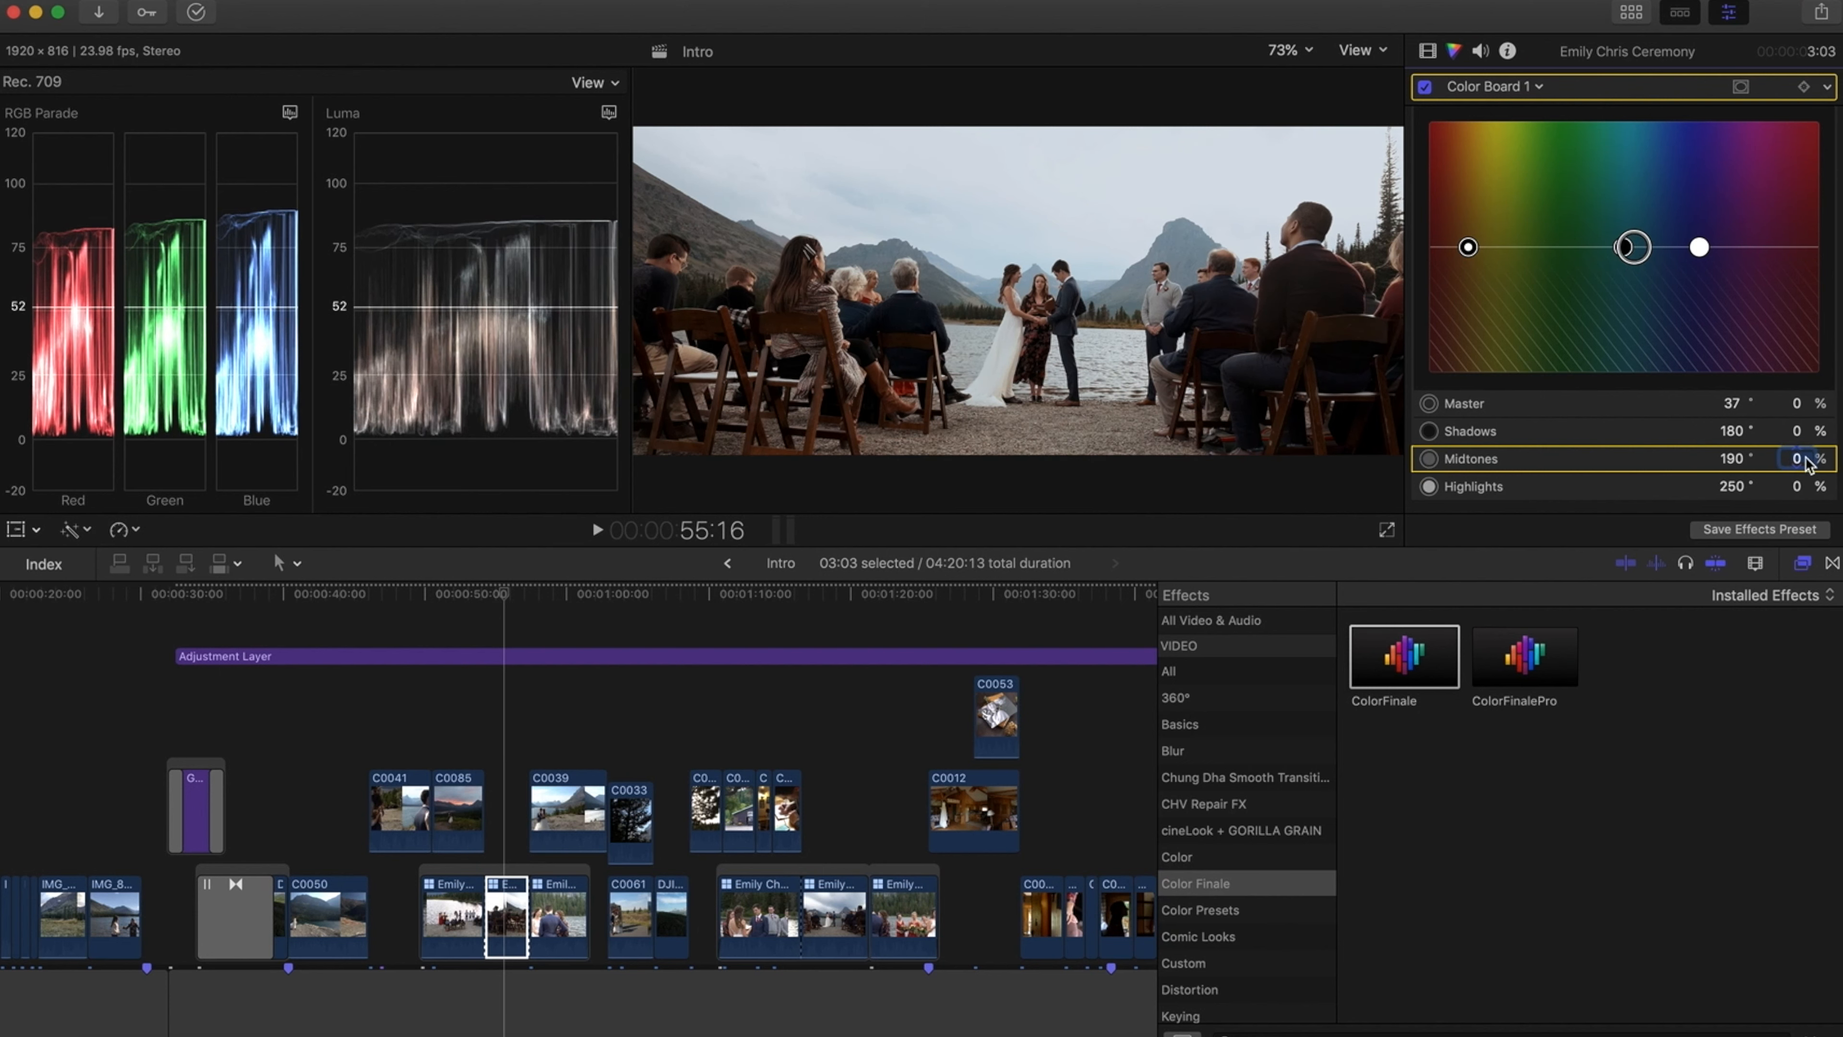
drag(1700, 246, 1679, 204)
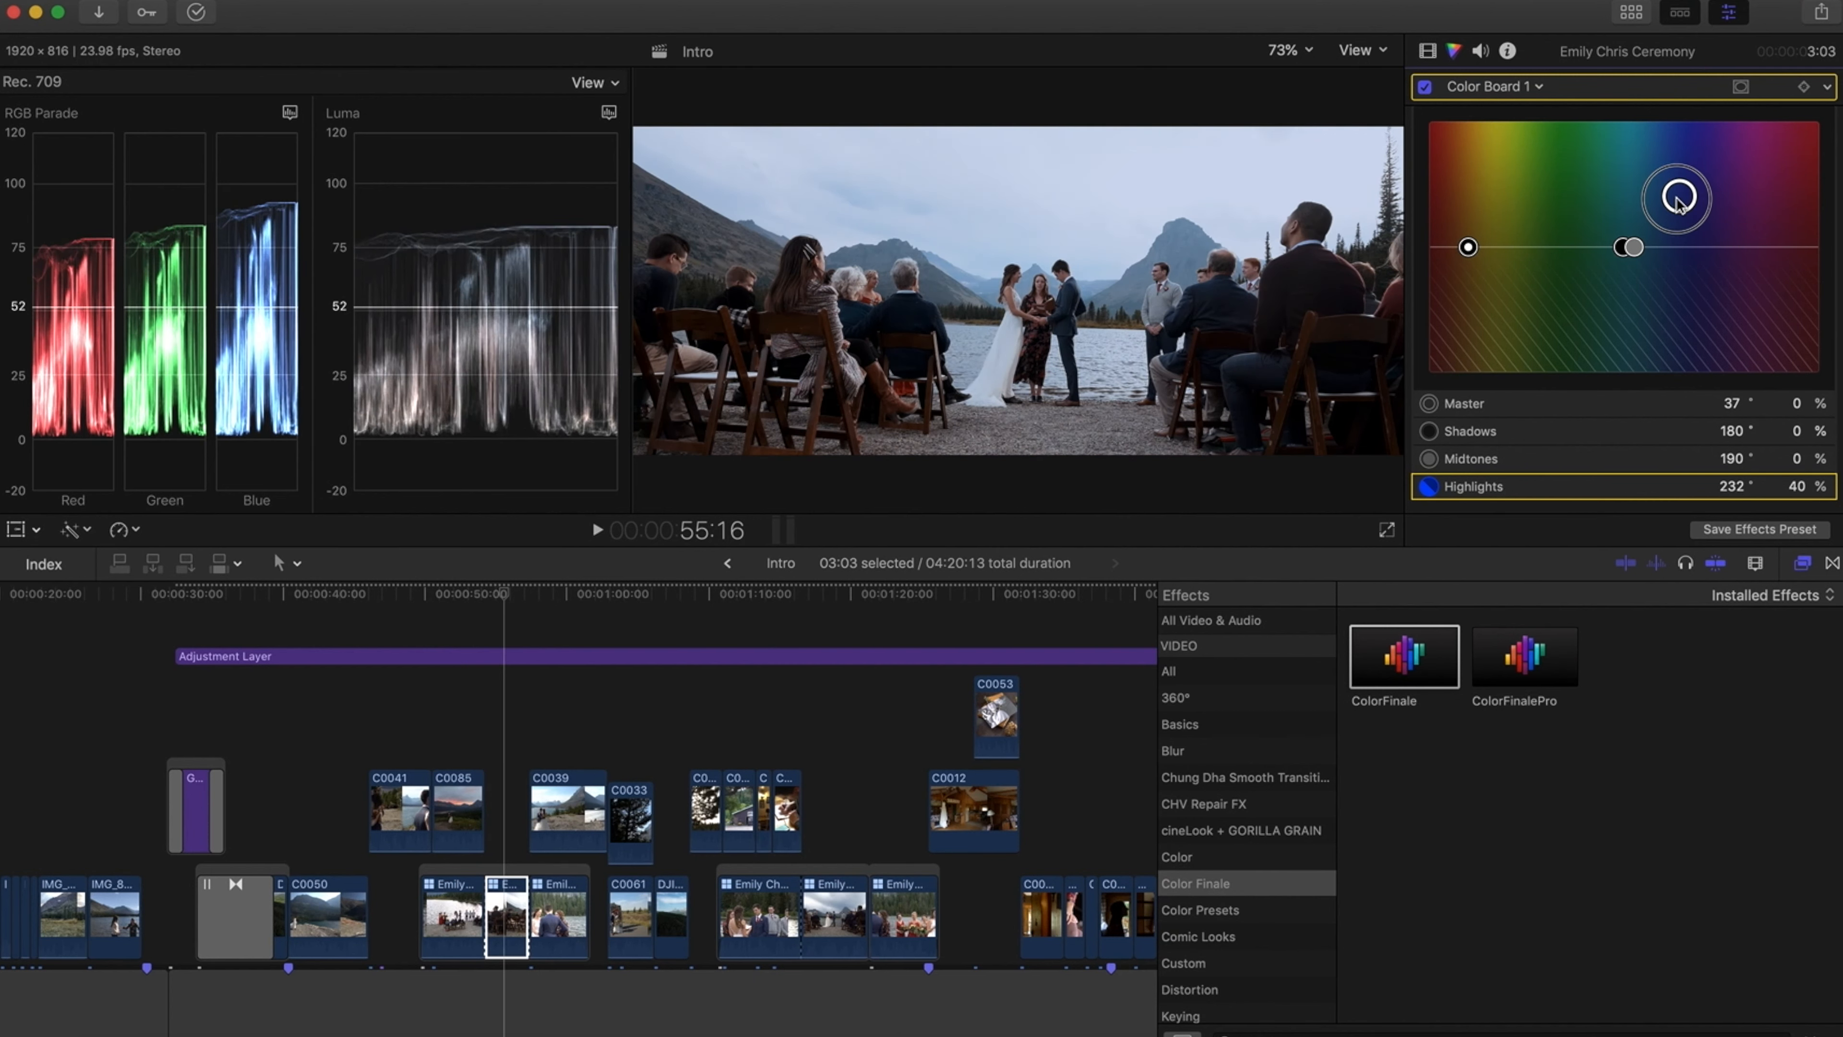
drag(1678, 203, 1597, 206)
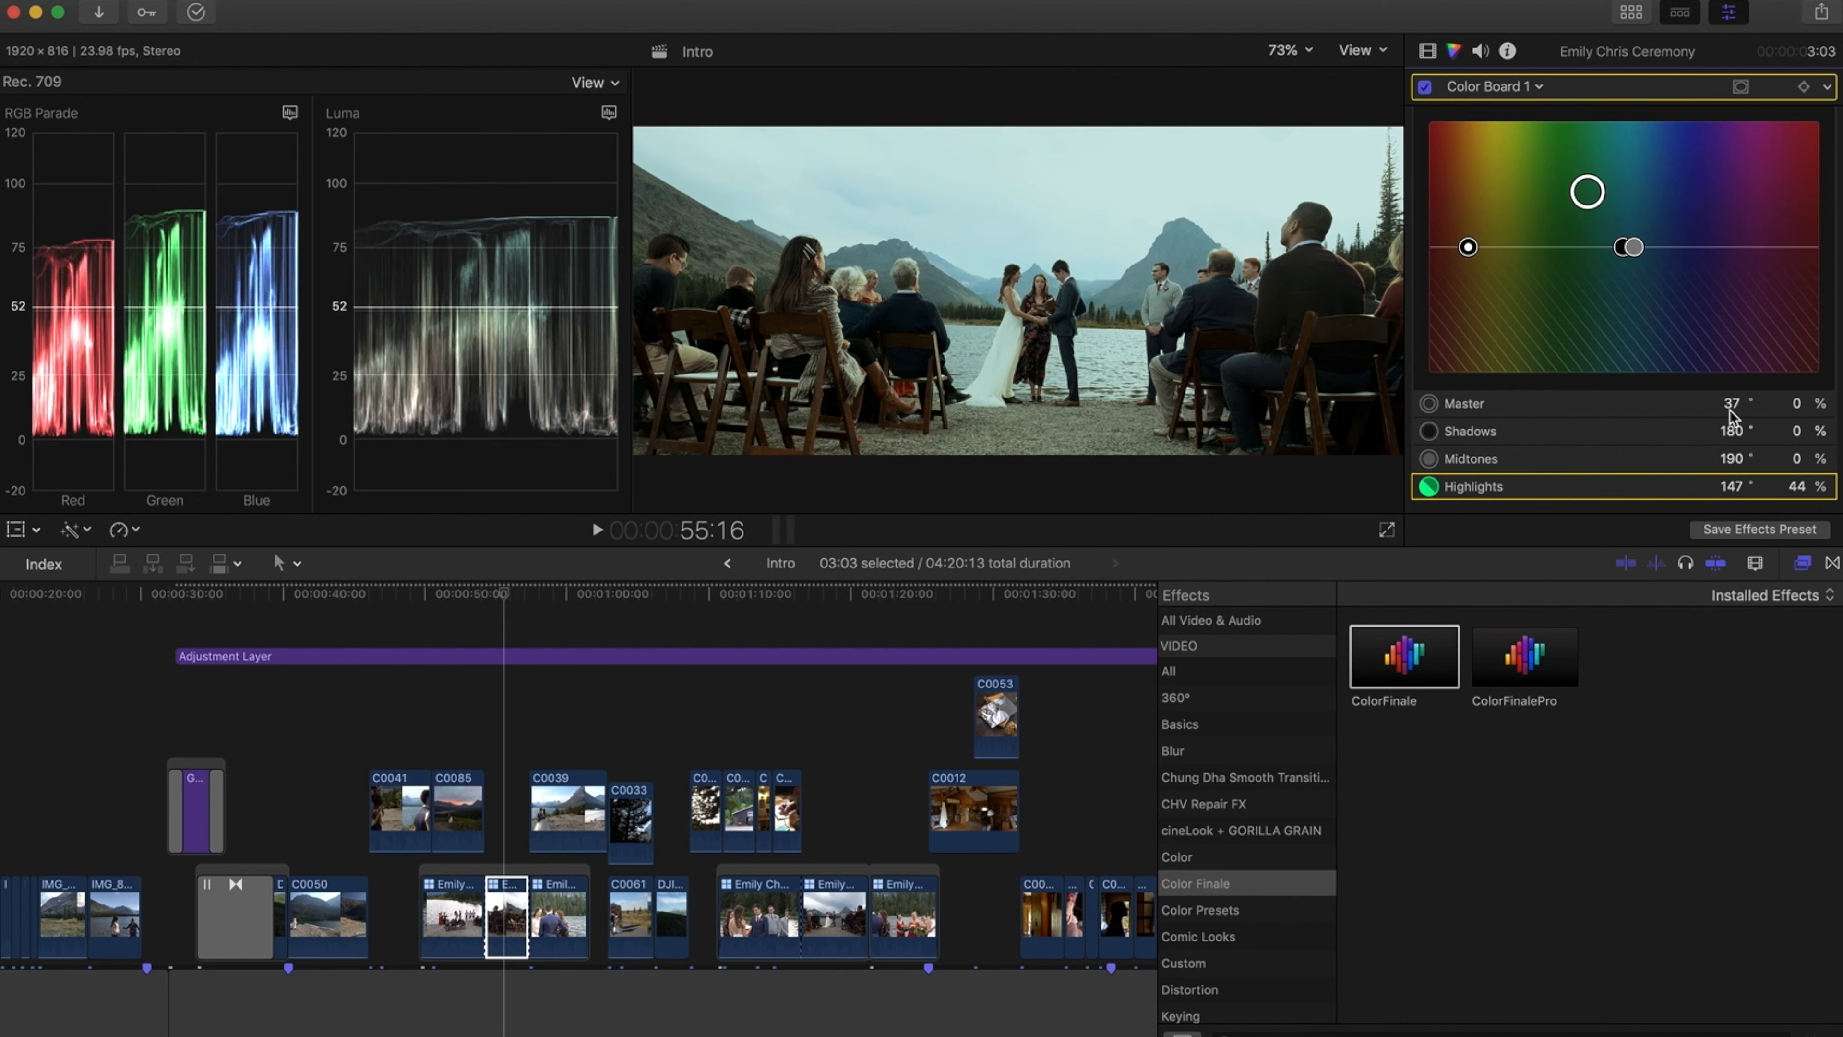
key(Return)
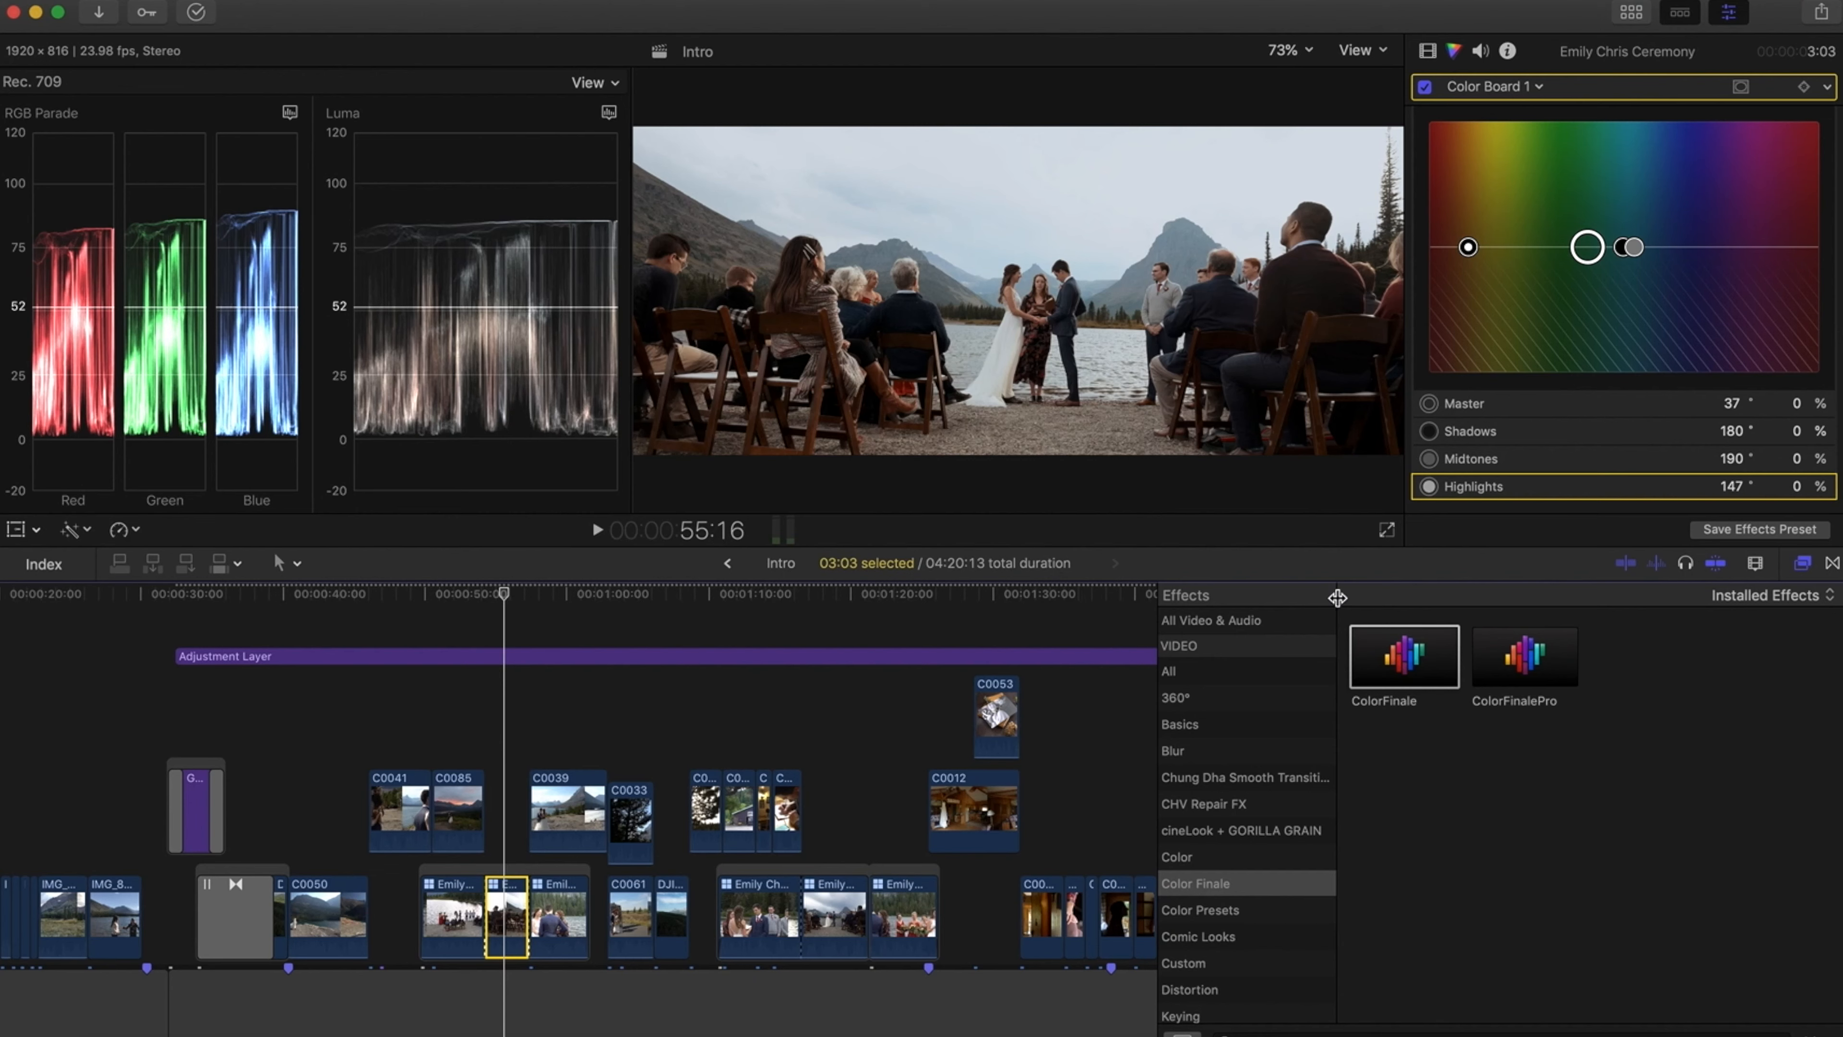
Apply the ColorFinale effect to clip C0012 and show it in the video inspector
drag(1401, 650, 533, 863)
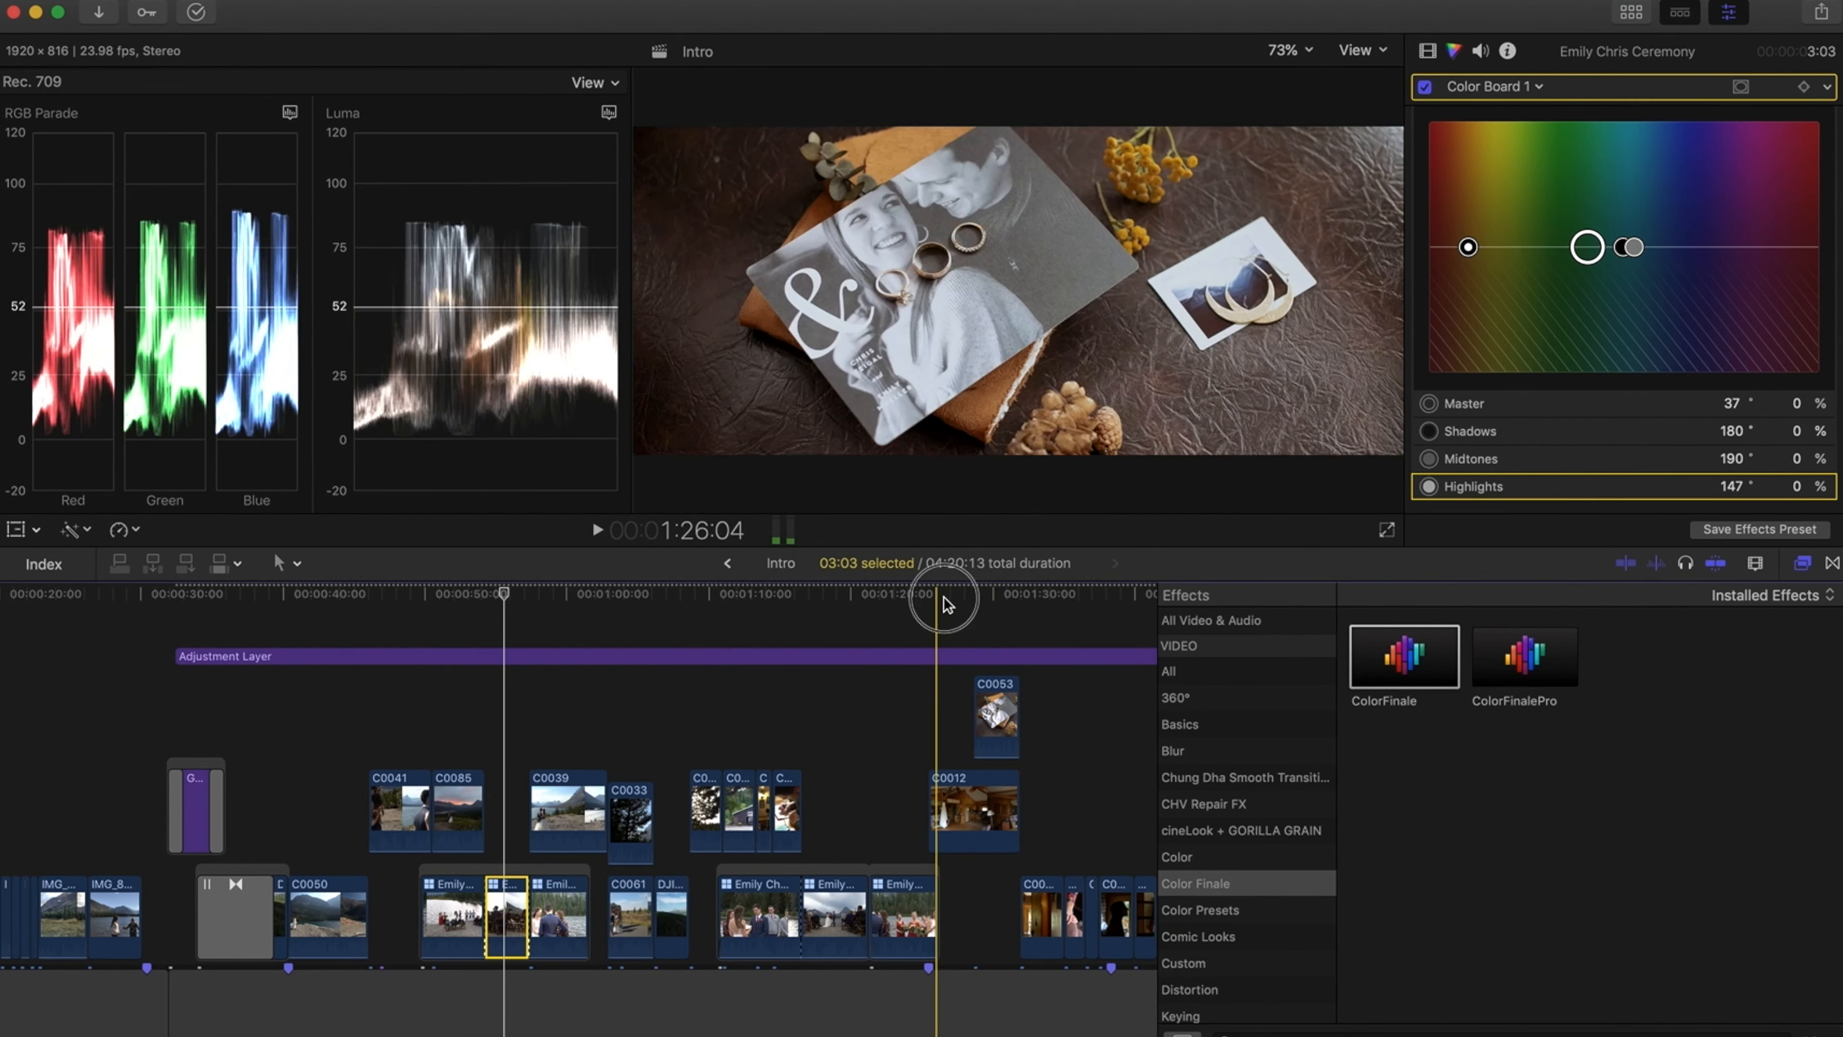
click(945, 599)
click(958, 809)
drag(1369, 658, 1018, 764)
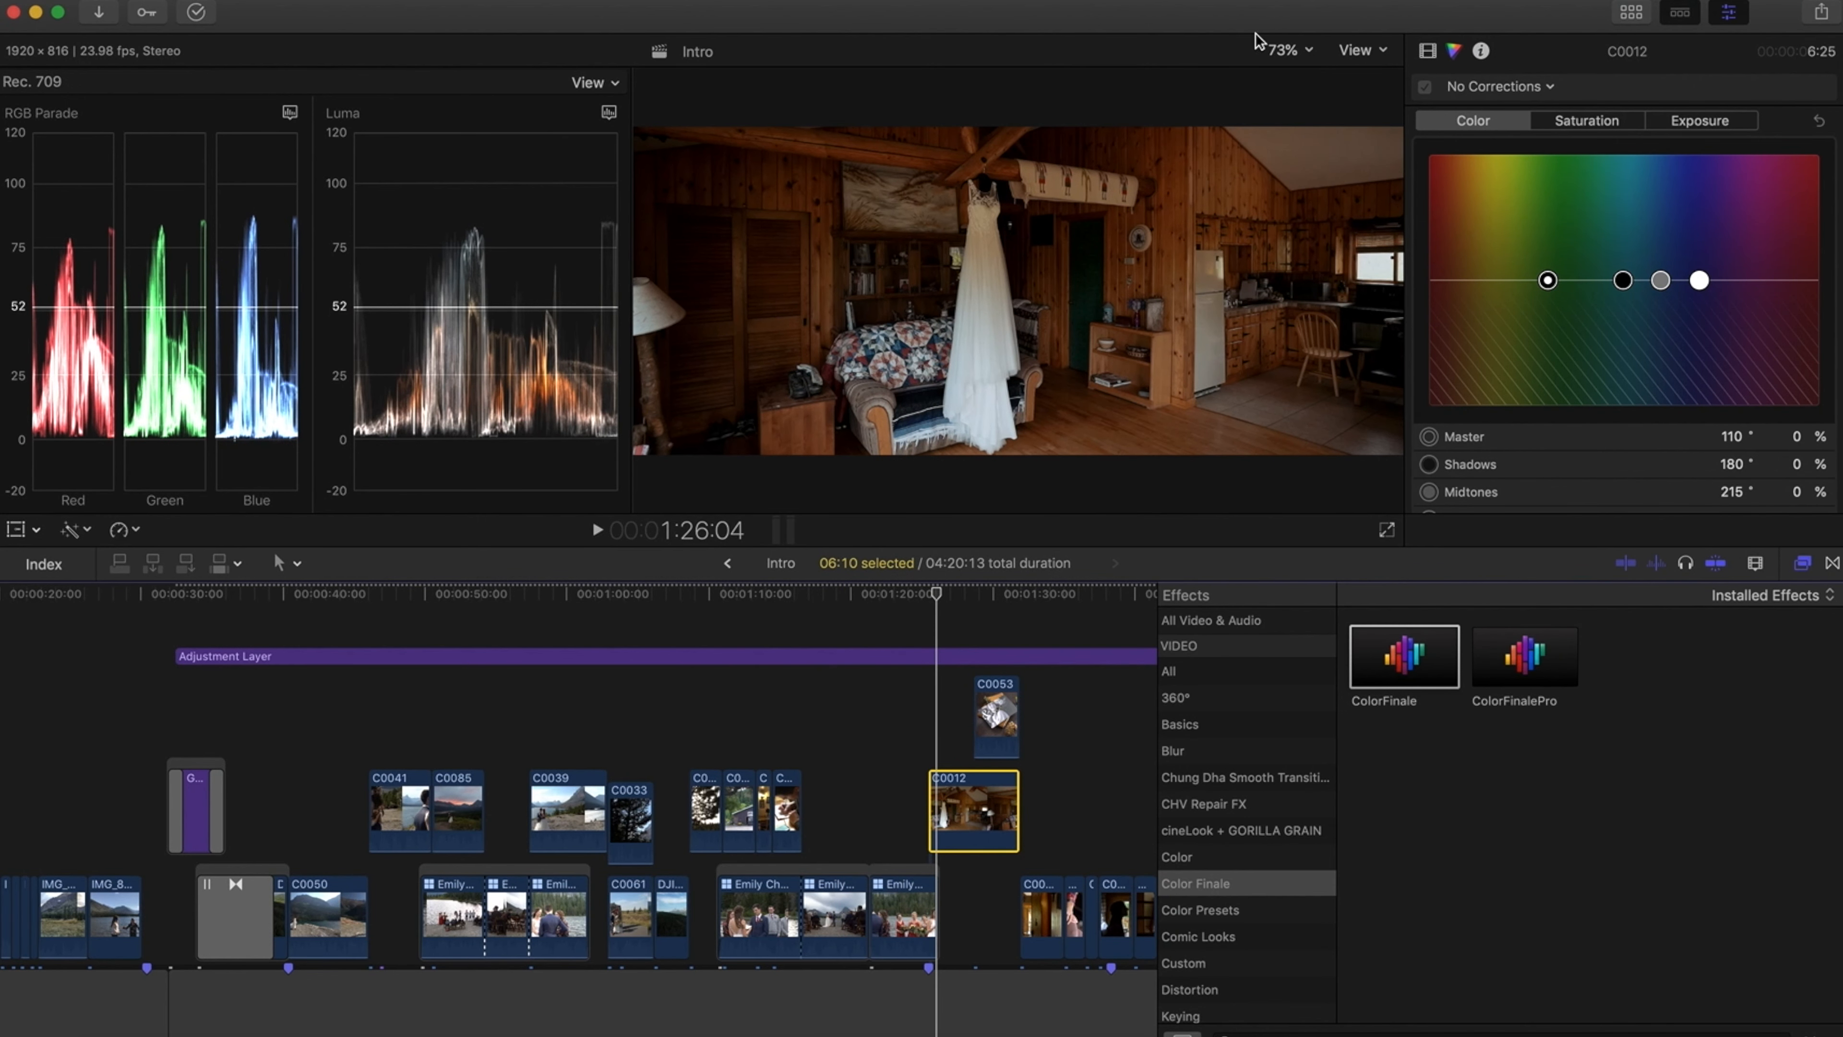
click(1427, 50)
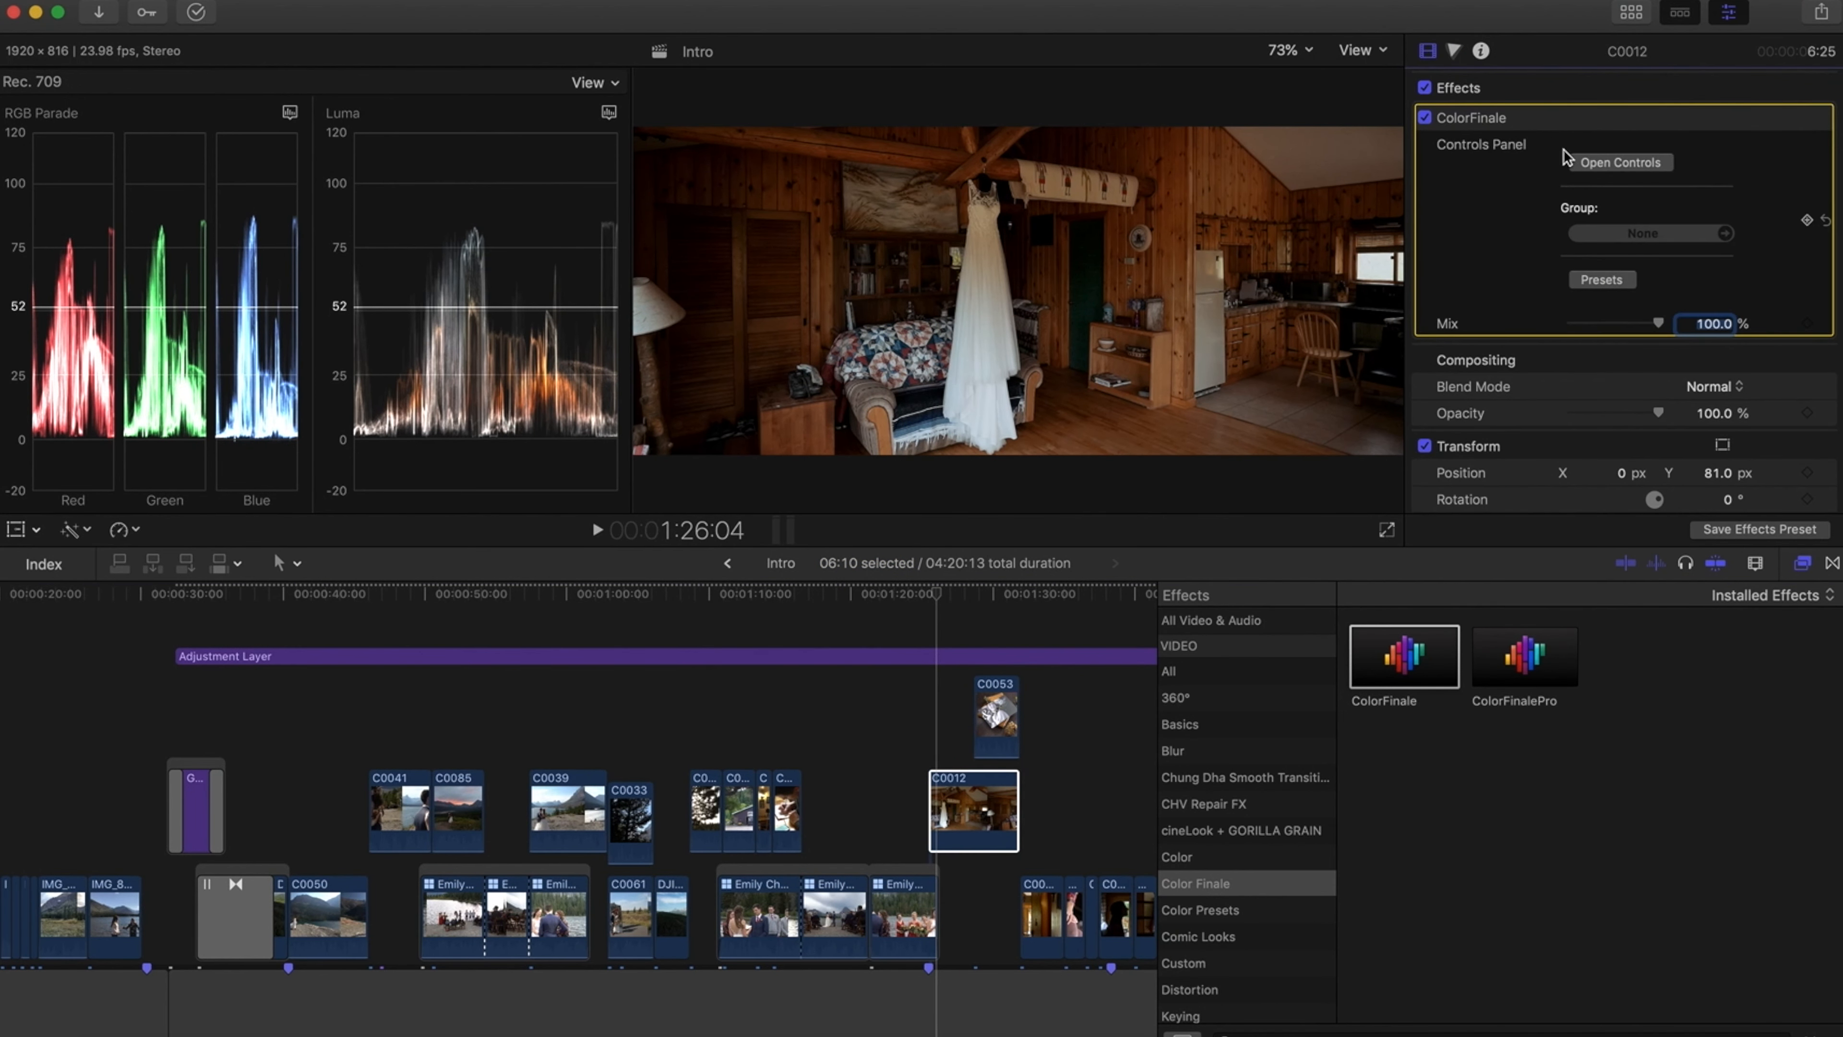
Open the ColorFinale controls for clip C0012 and switch to the 6 Vectors tool
click(1592, 173)
drag(942, 533, 717, 532)
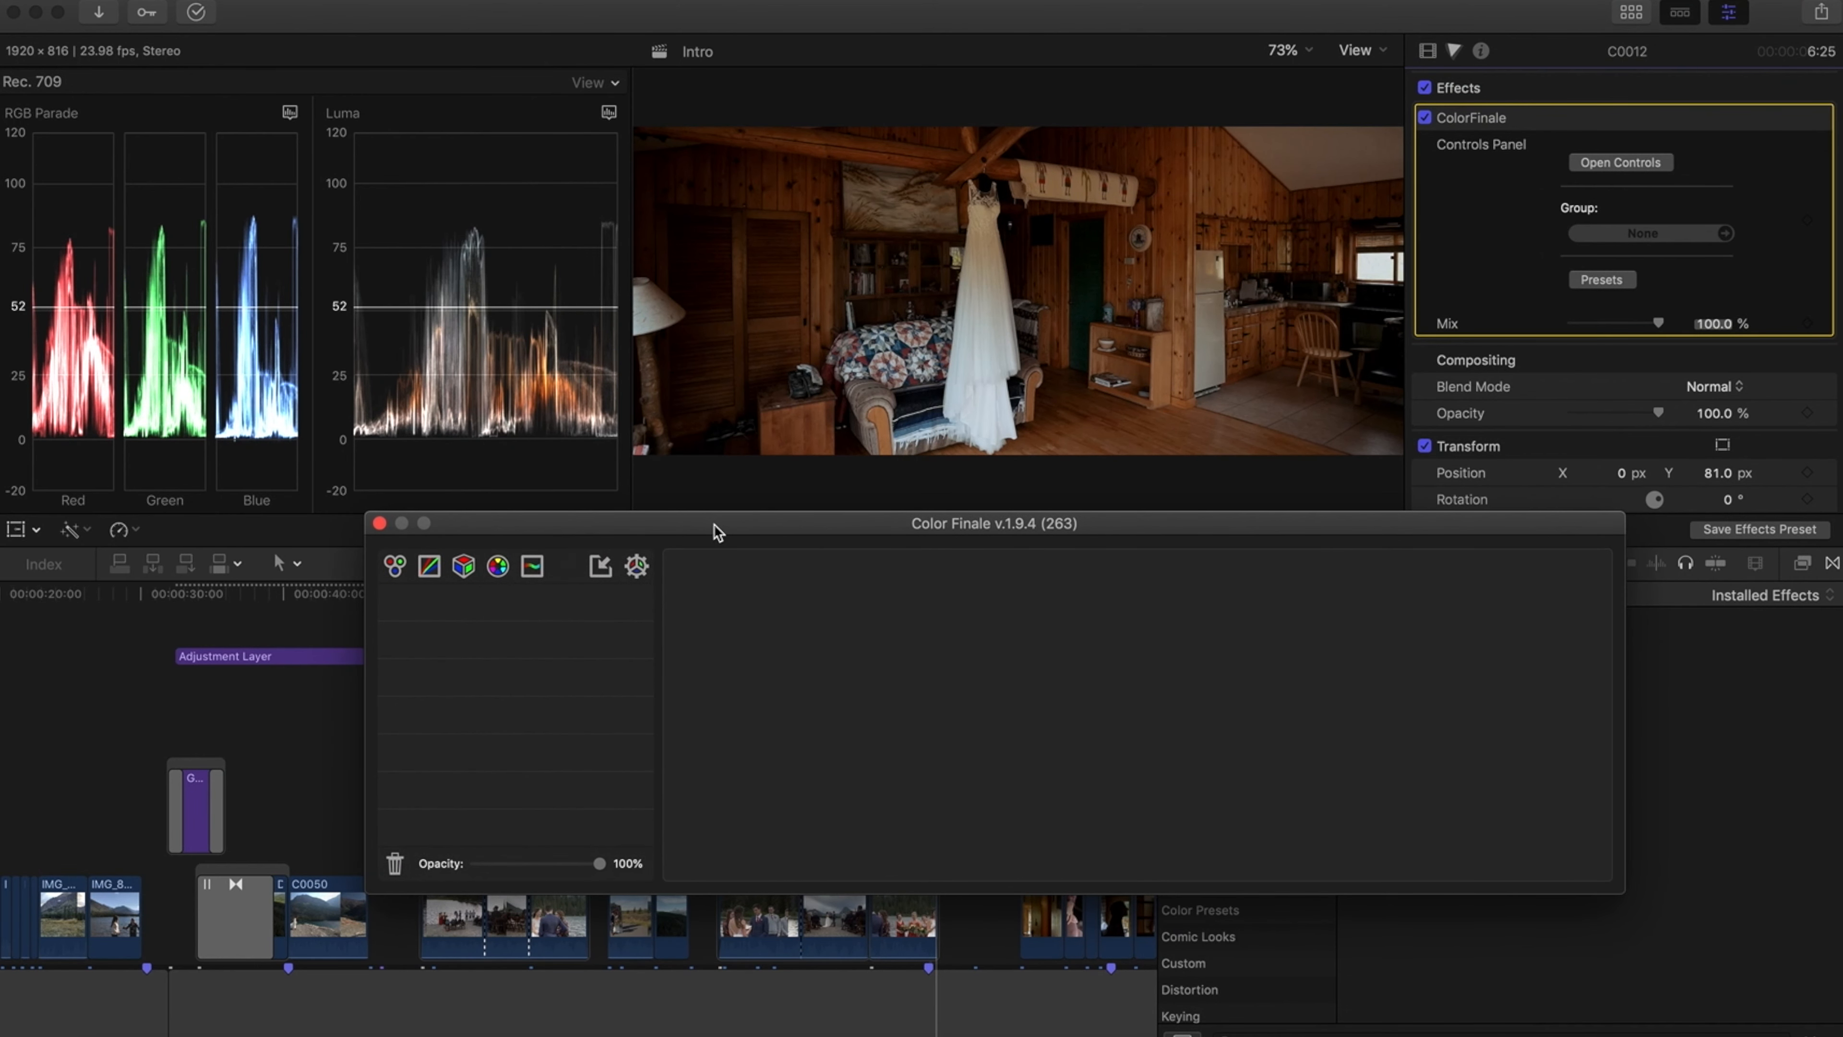
click(497, 568)
drag(631, 530, 403, 521)
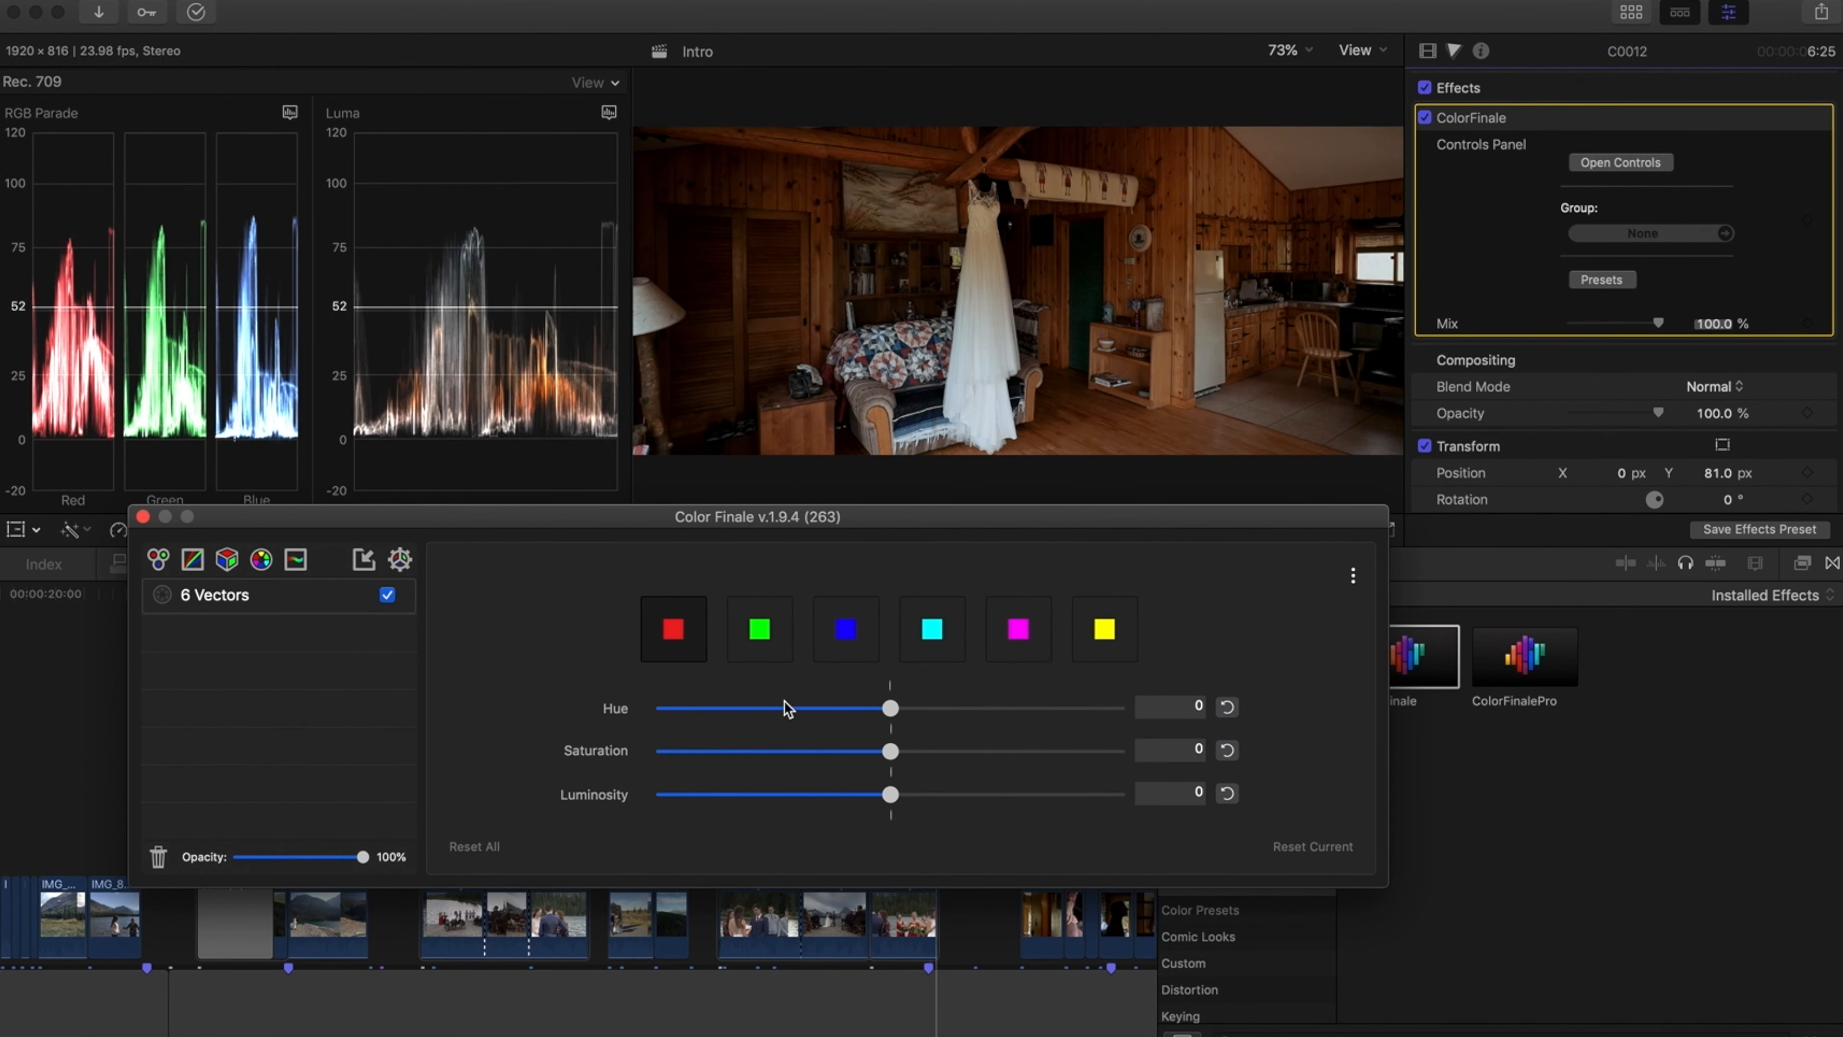
Select the red vector and try nudging its hue slider
click(675, 632)
click(893, 710)
mouse_move(893, 710)
mouse_down()
mouse_move(750, 710)
mouse_move(1040, 703)
mouse_move(891, 709)
mouse_up()
drag(528, 522, 1541, 534)
click(523, 724)
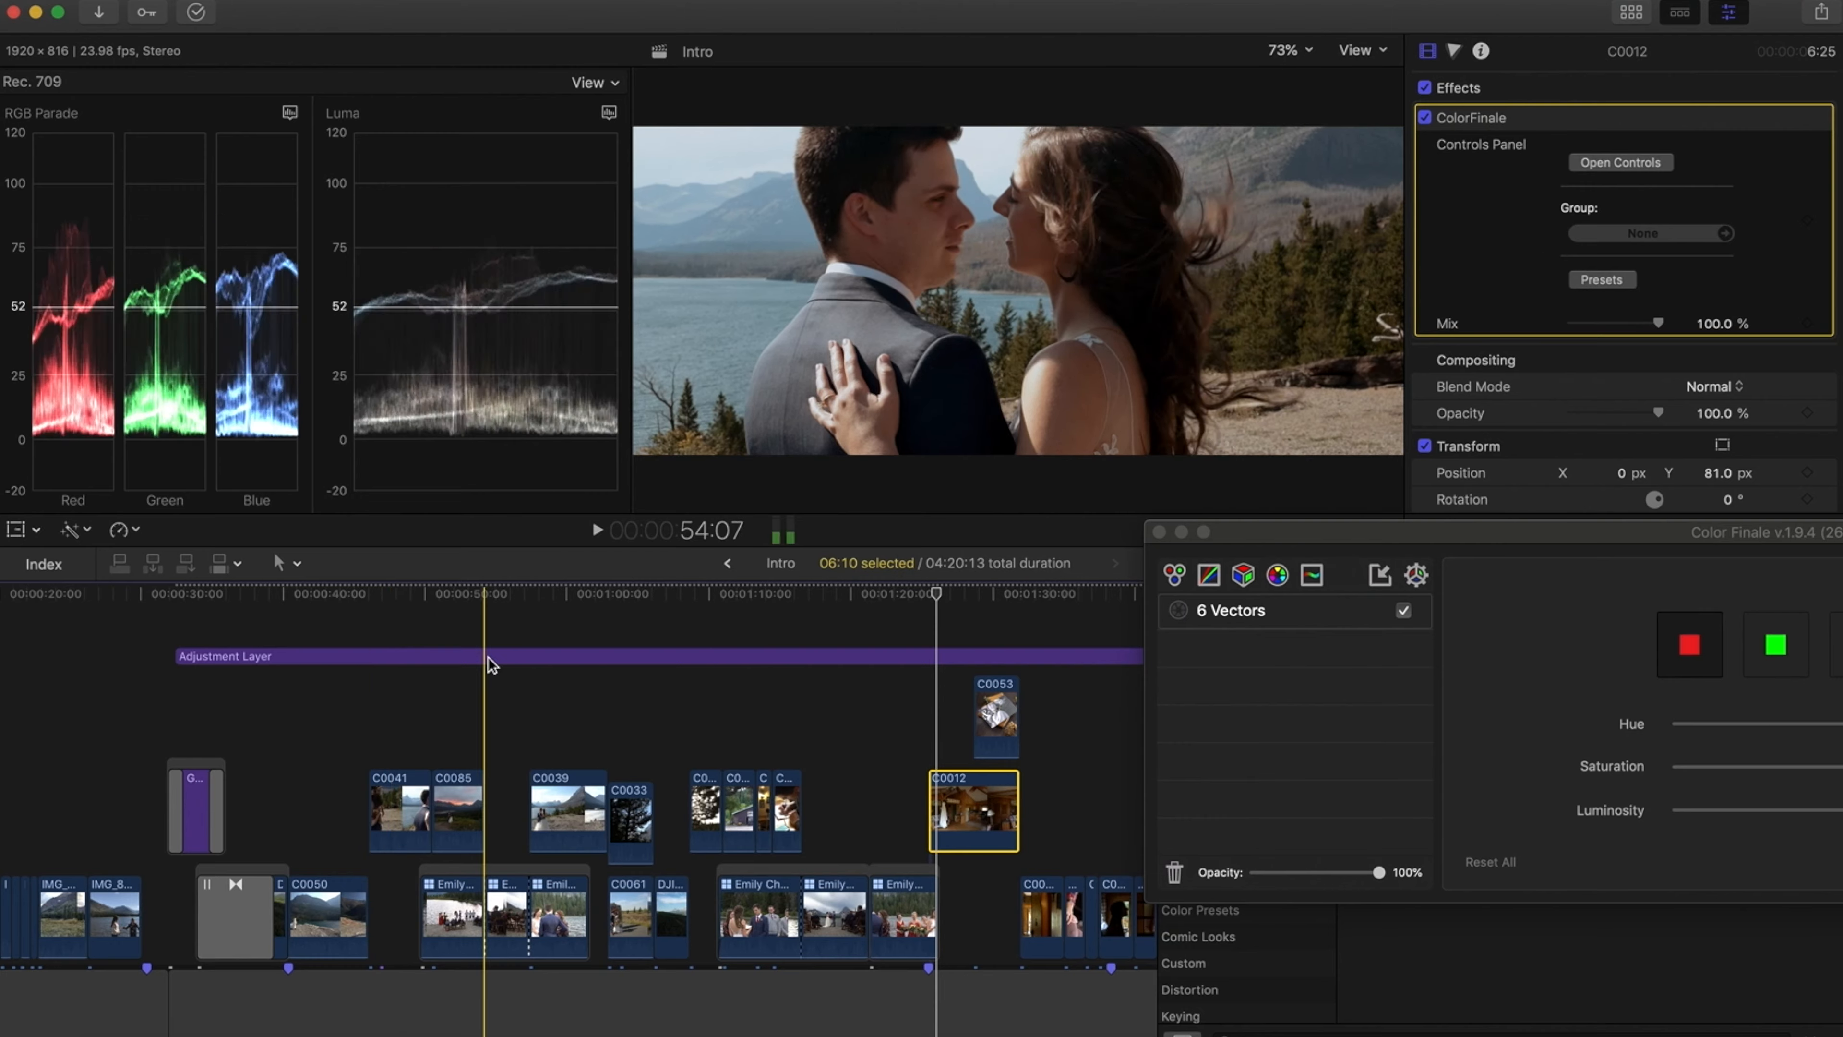
scroll(489, 657, right, 10)
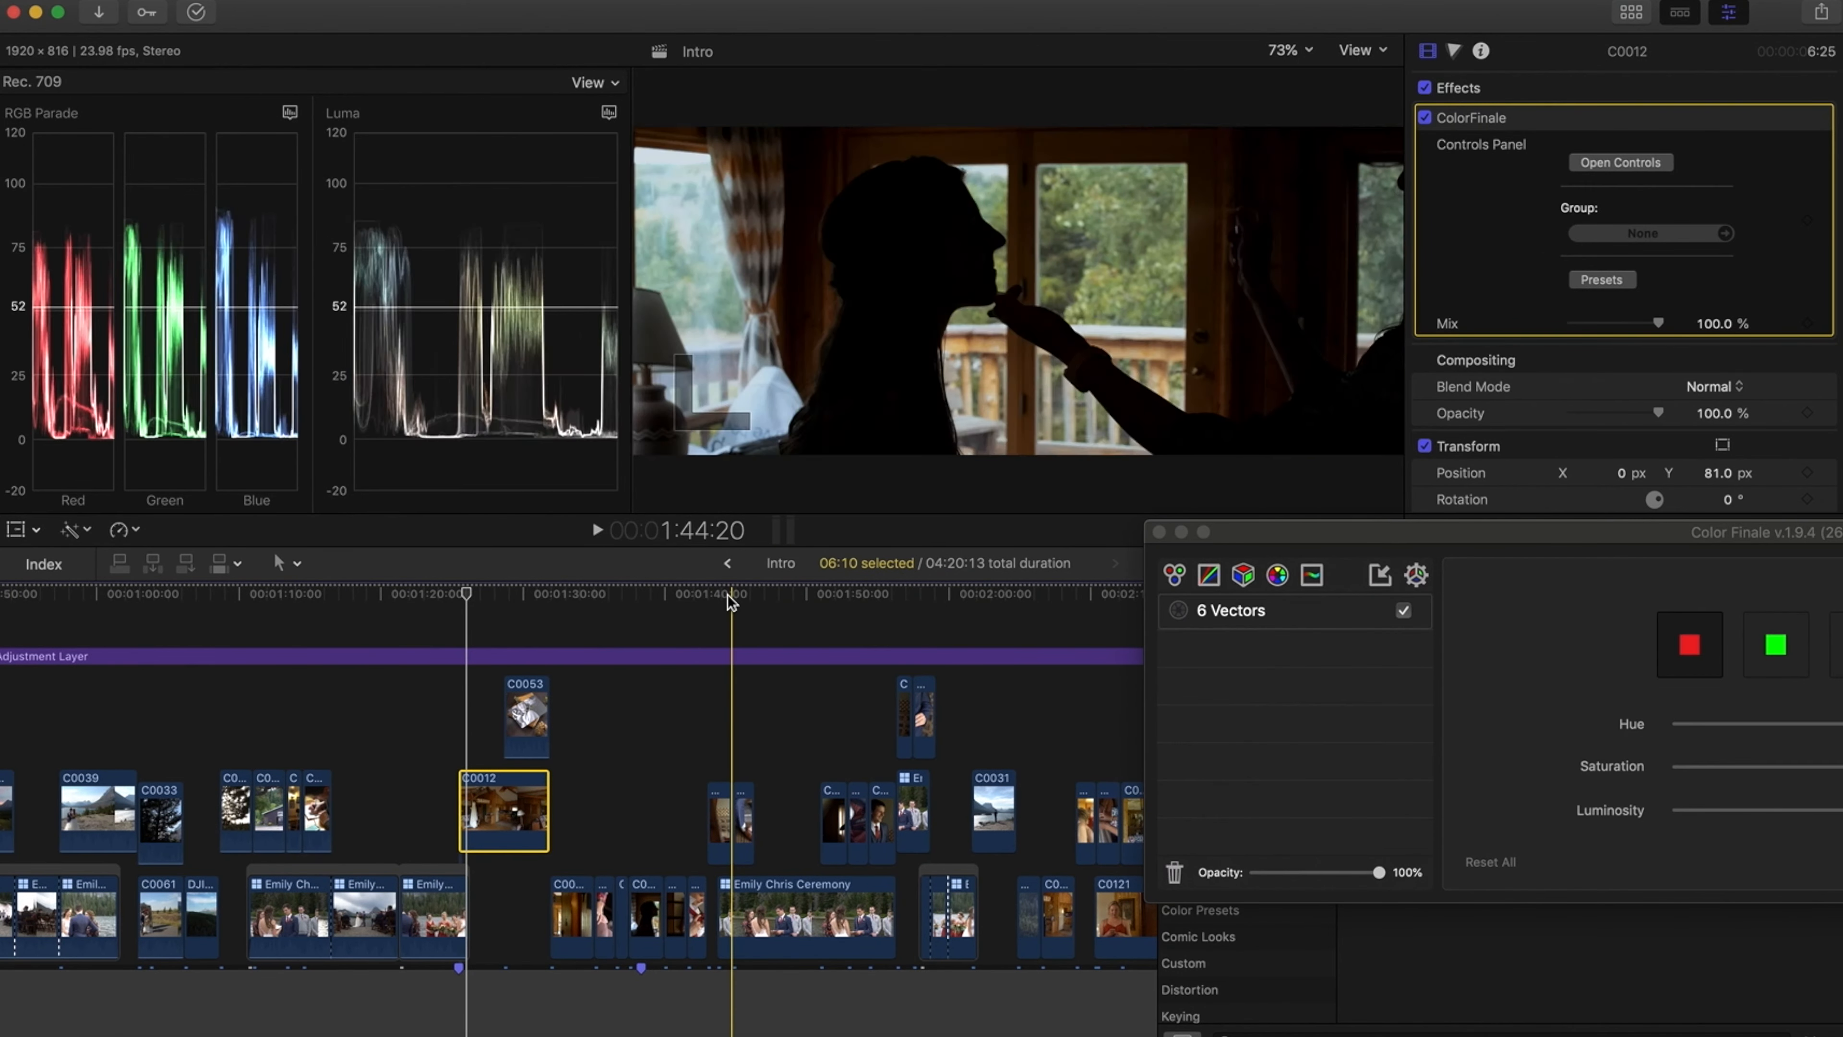
scroll(774, 637, right, 4)
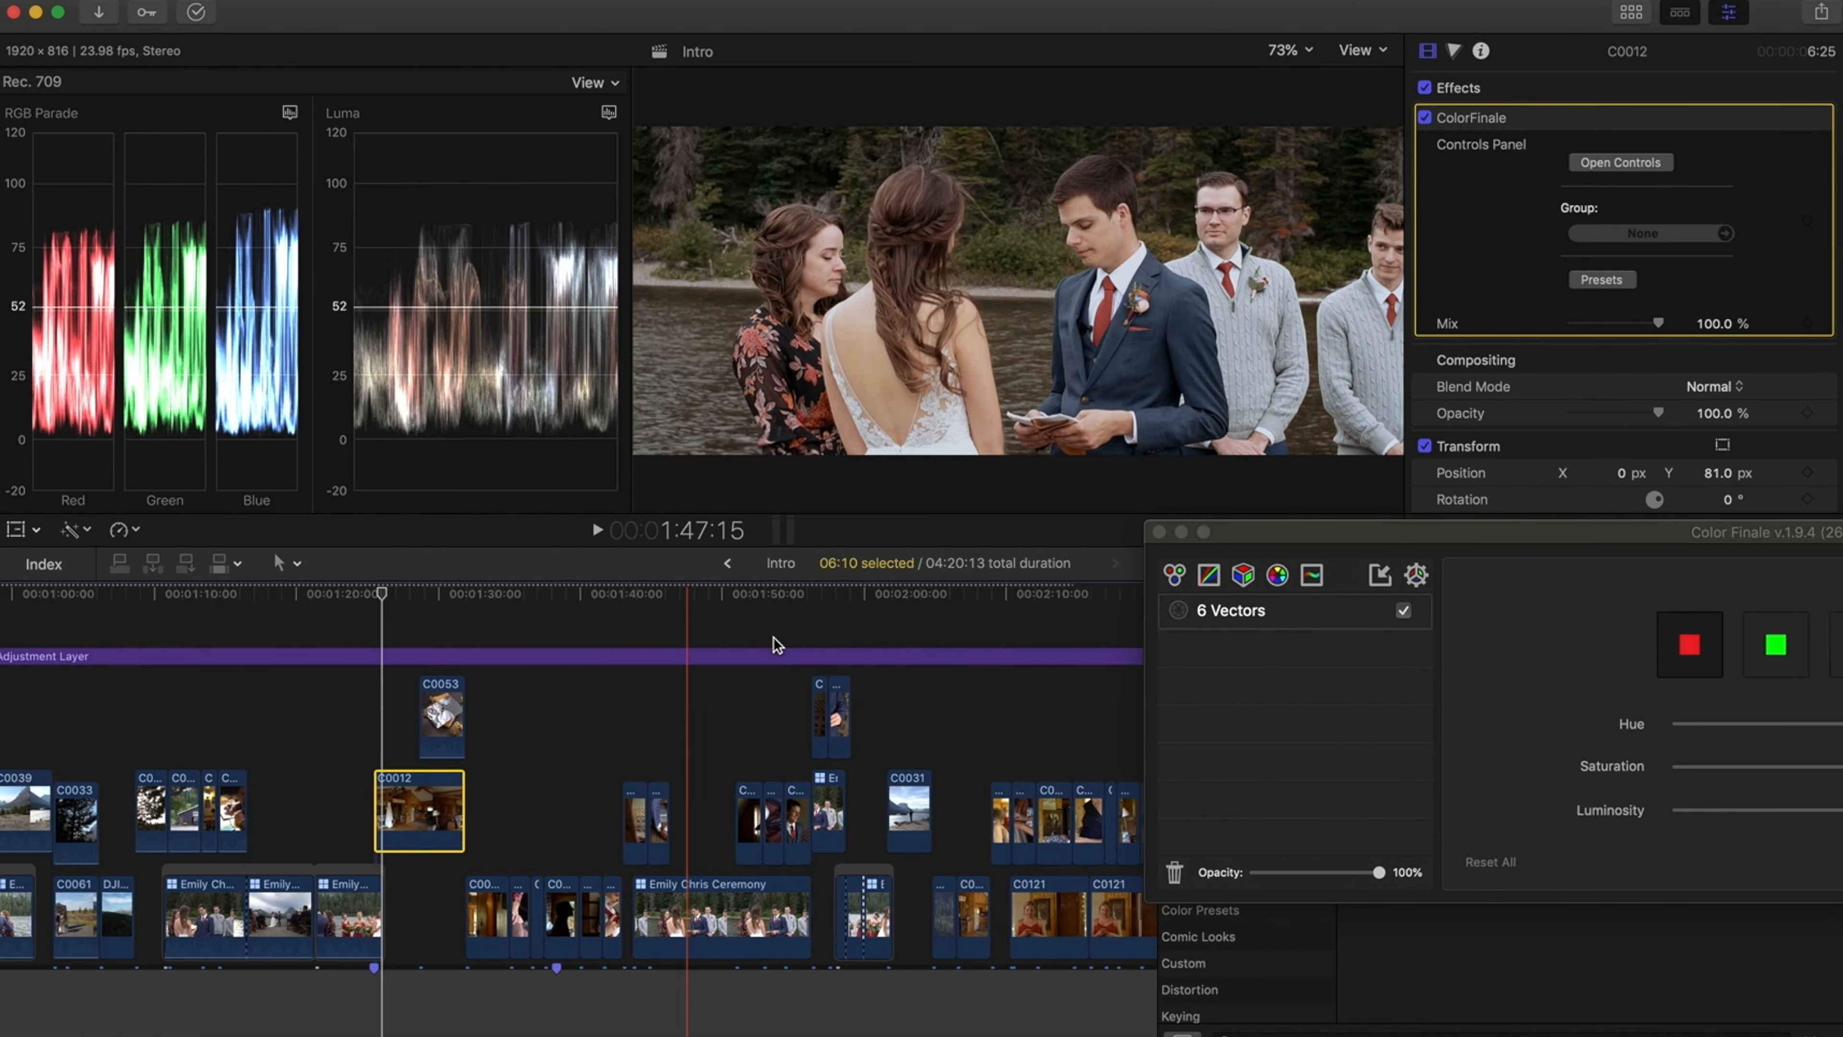
click(619, 594)
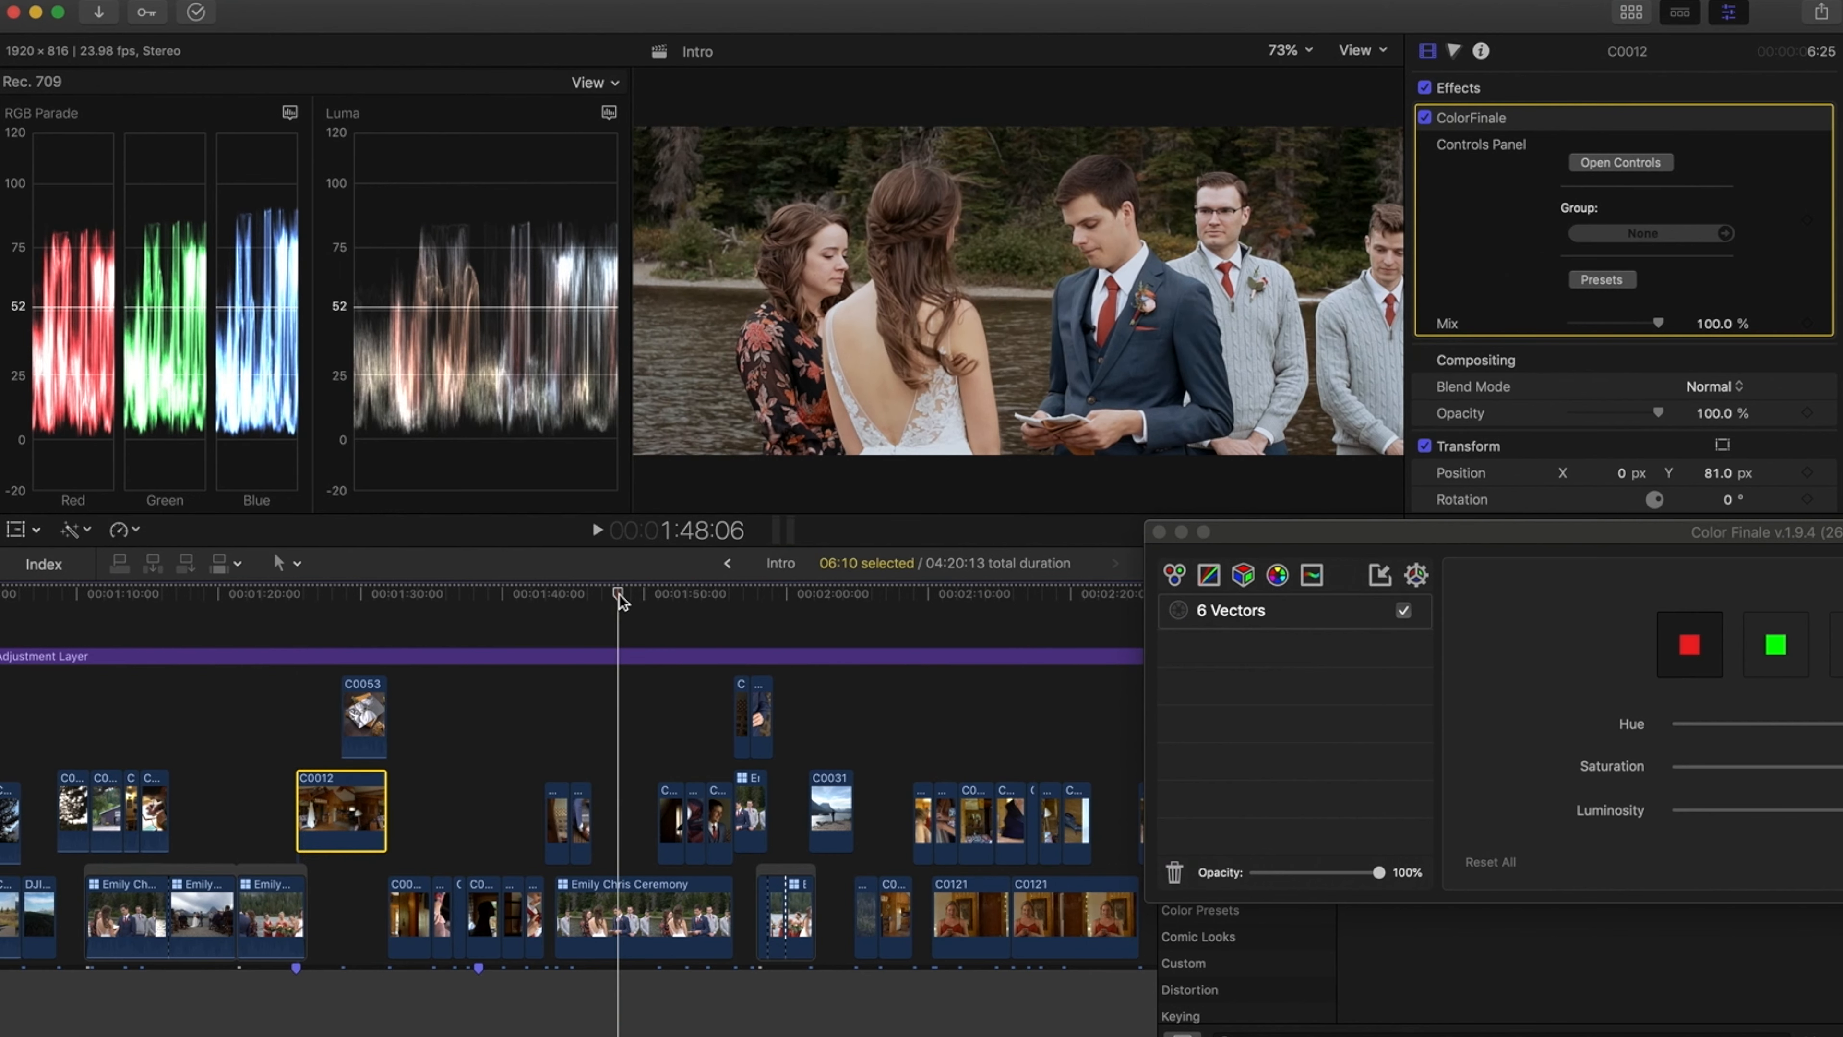
click(1159, 532)
drag(1406, 667, 648, 909)
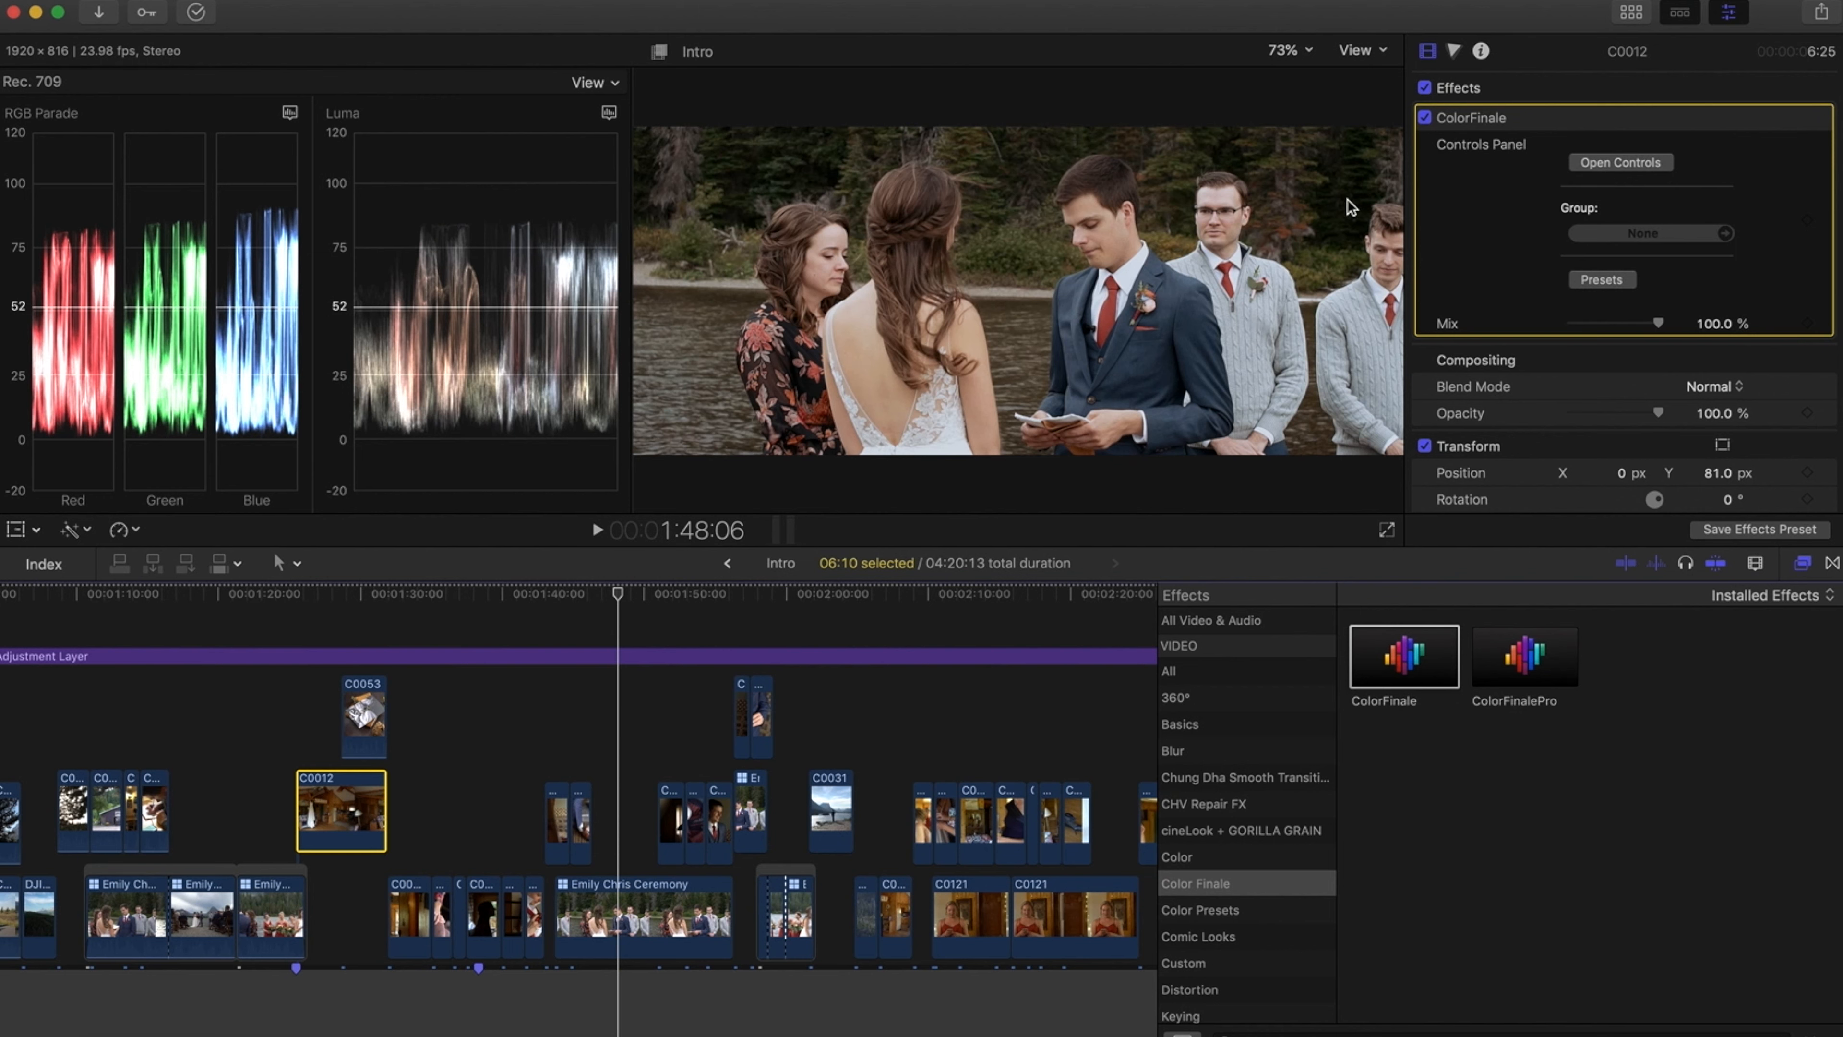
Reopen the ColorFinale controls window and close it again
click(1611, 163)
drag(817, 537, 1025, 733)
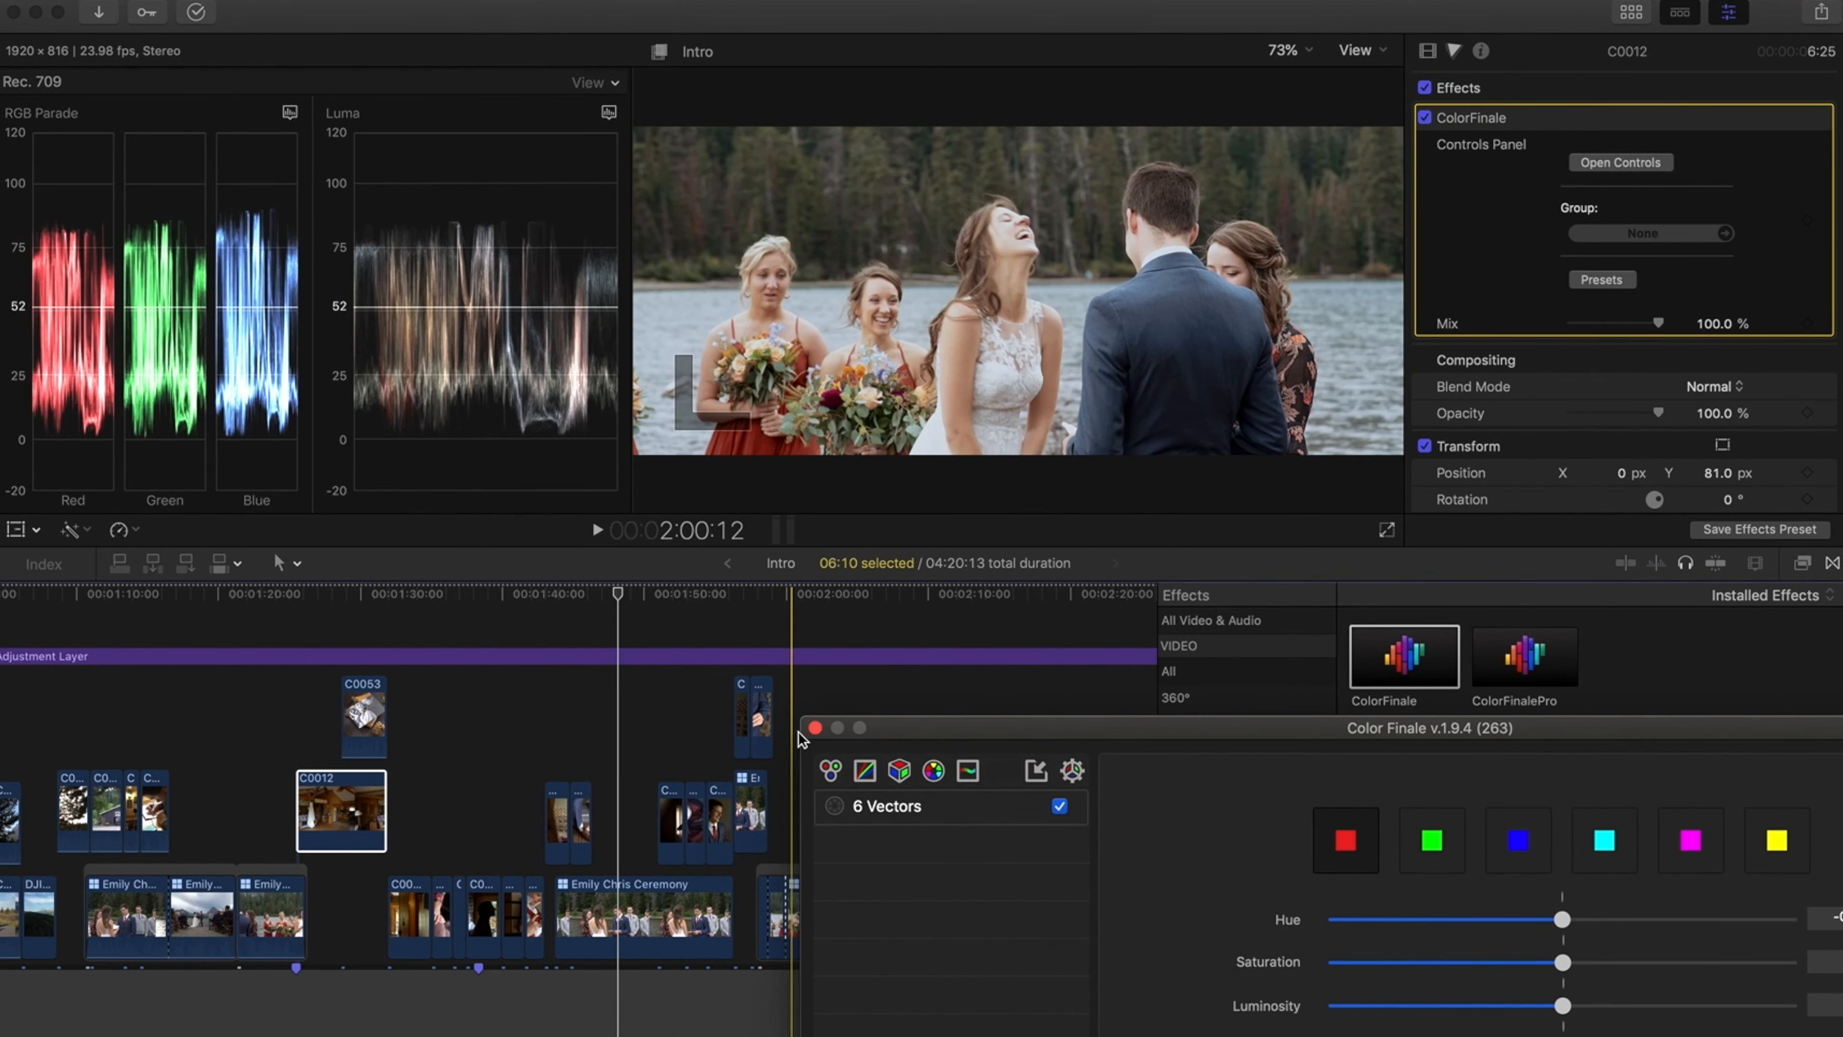
click(815, 728)
Select the Emily Chris Ceremony clip and open its ColorFinale controls in the 6 Vectors tool
click(664, 911)
click(1582, 163)
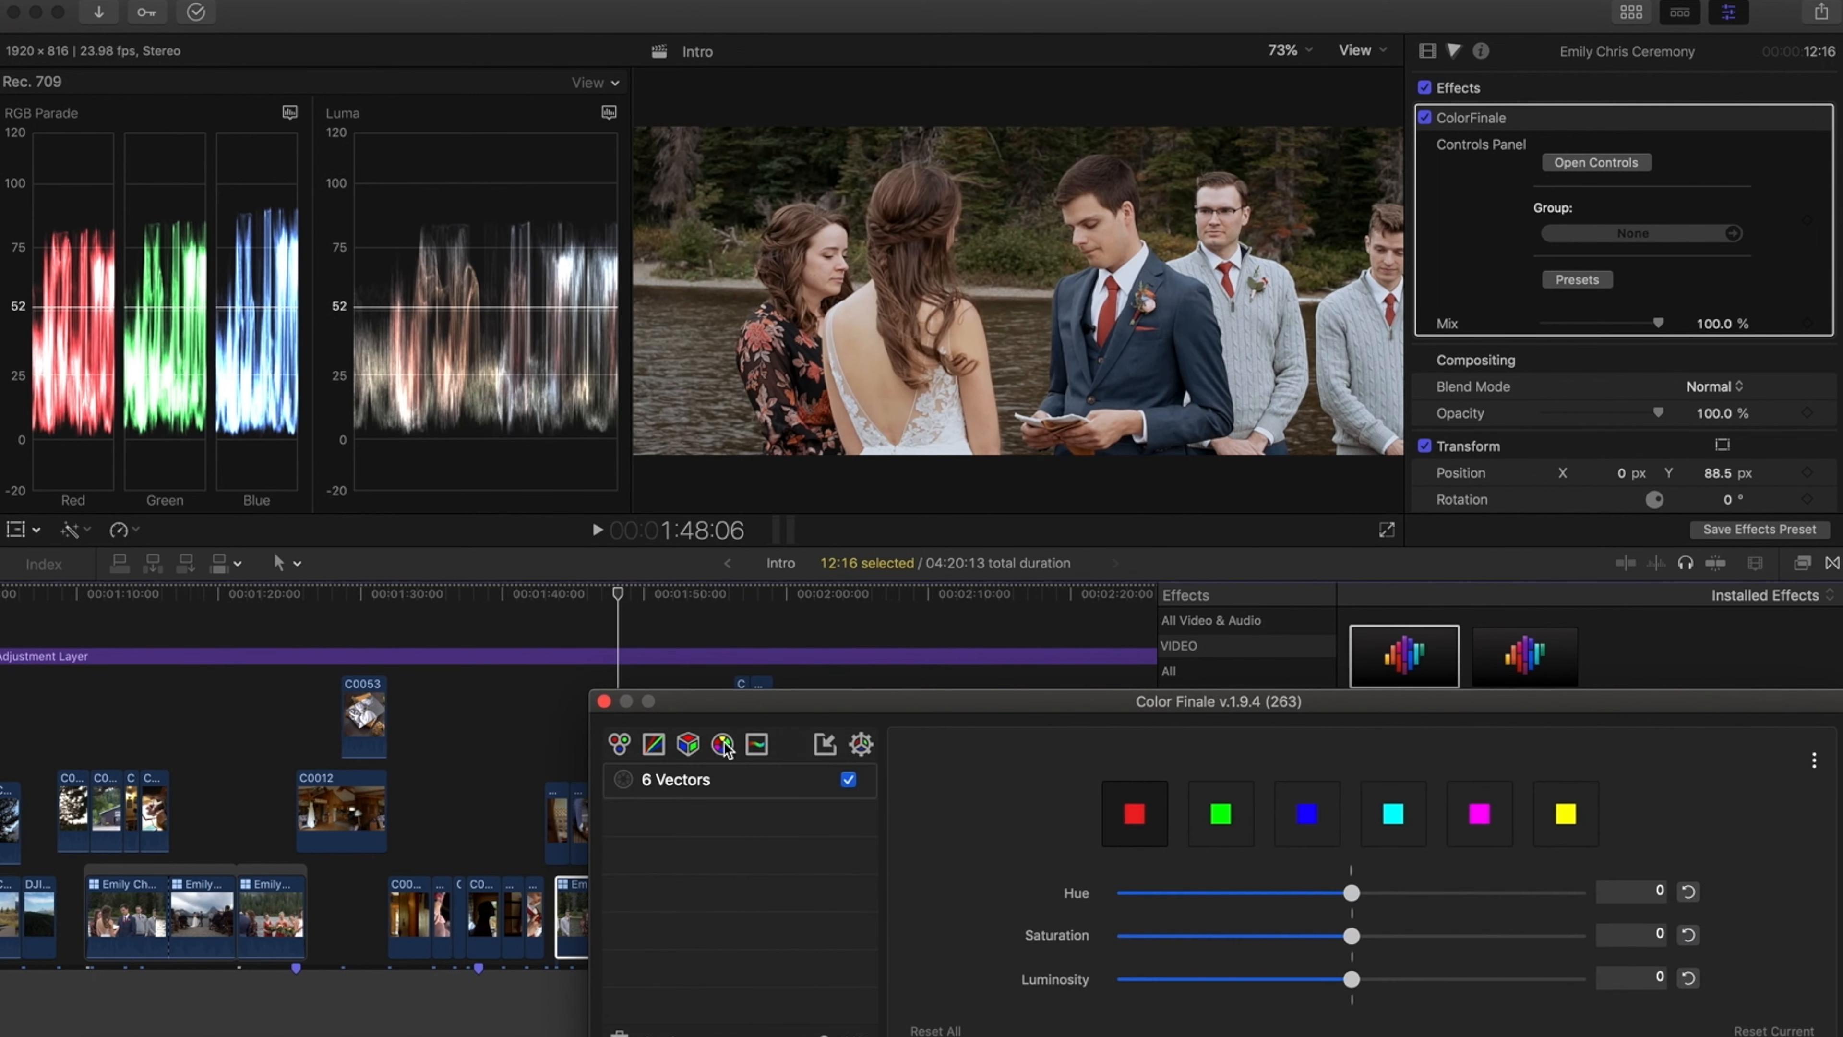
drag(749, 701, 234, 649)
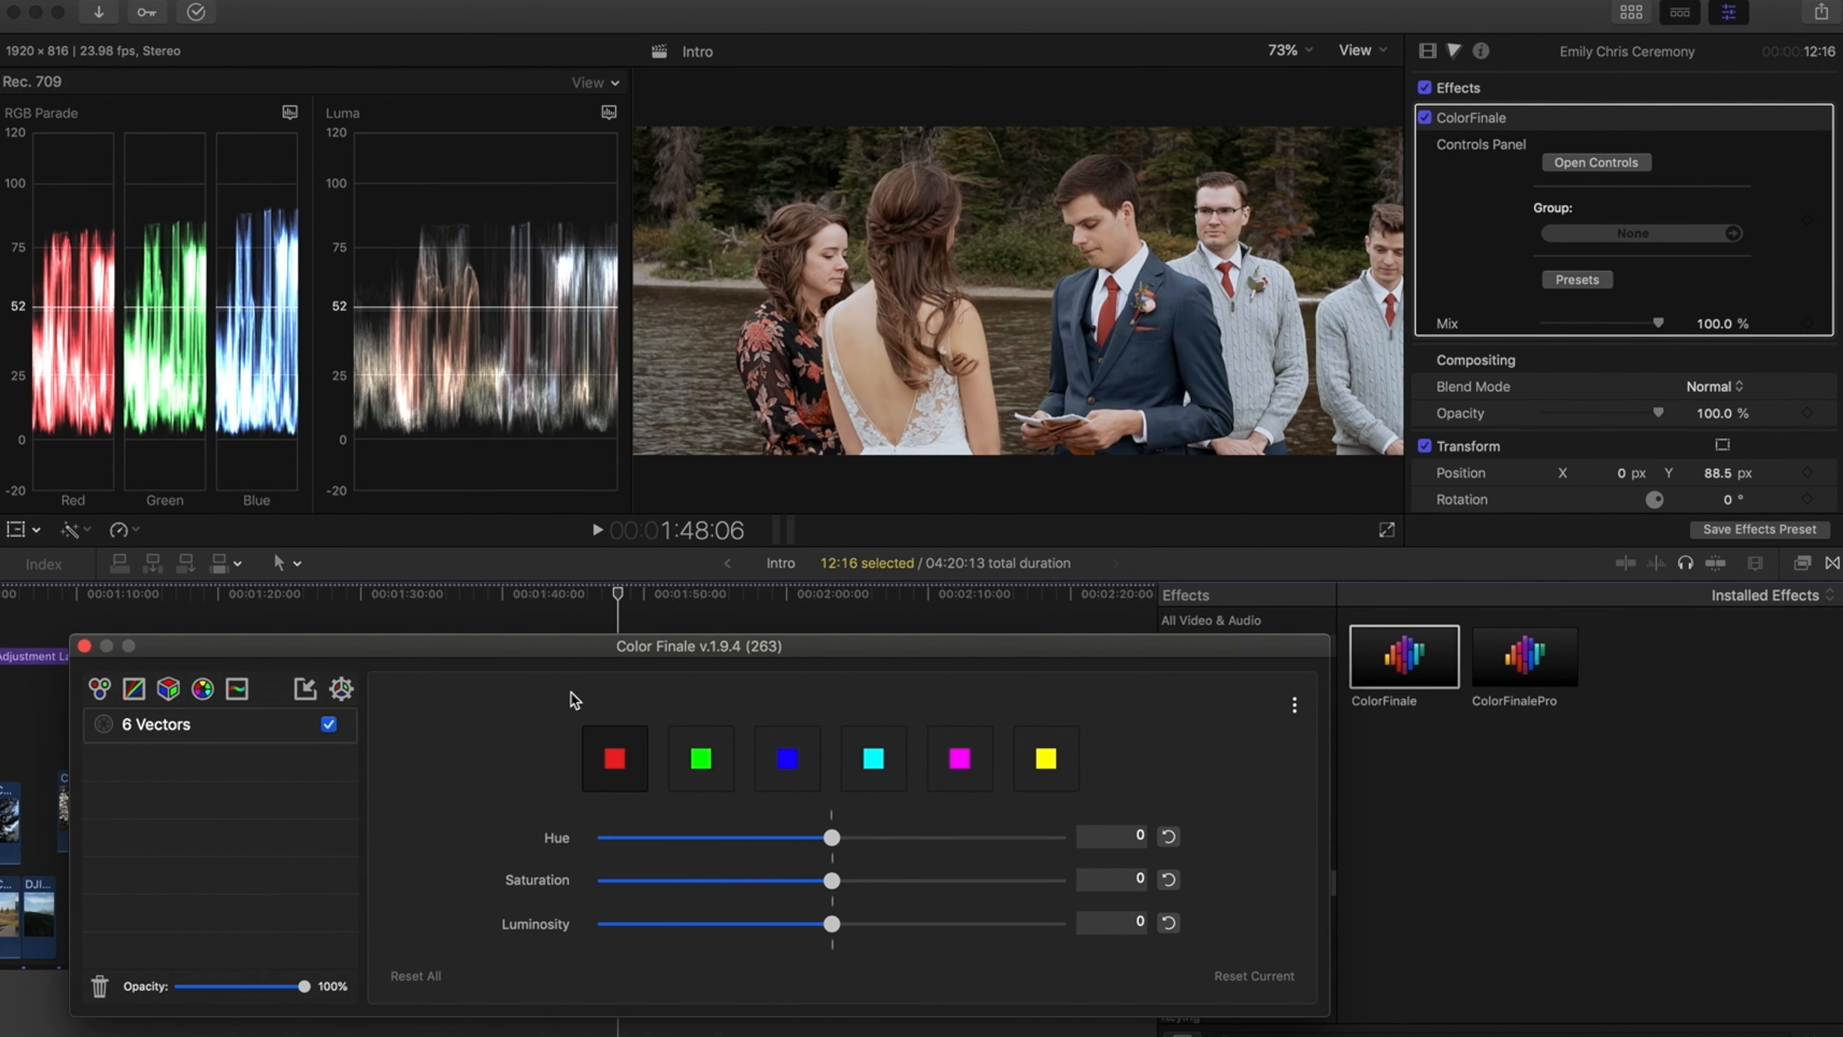
Shift the red vector's hue to about 0.031 and saturation to about 0.131, nudge luminosity, then close the controls
click(832, 841)
mouse_move(835, 842)
mouse_down()
mouse_move(924, 846)
mouse_move(629, 841)
mouse_move(822, 845)
mouse_move(841, 863)
mouse_up()
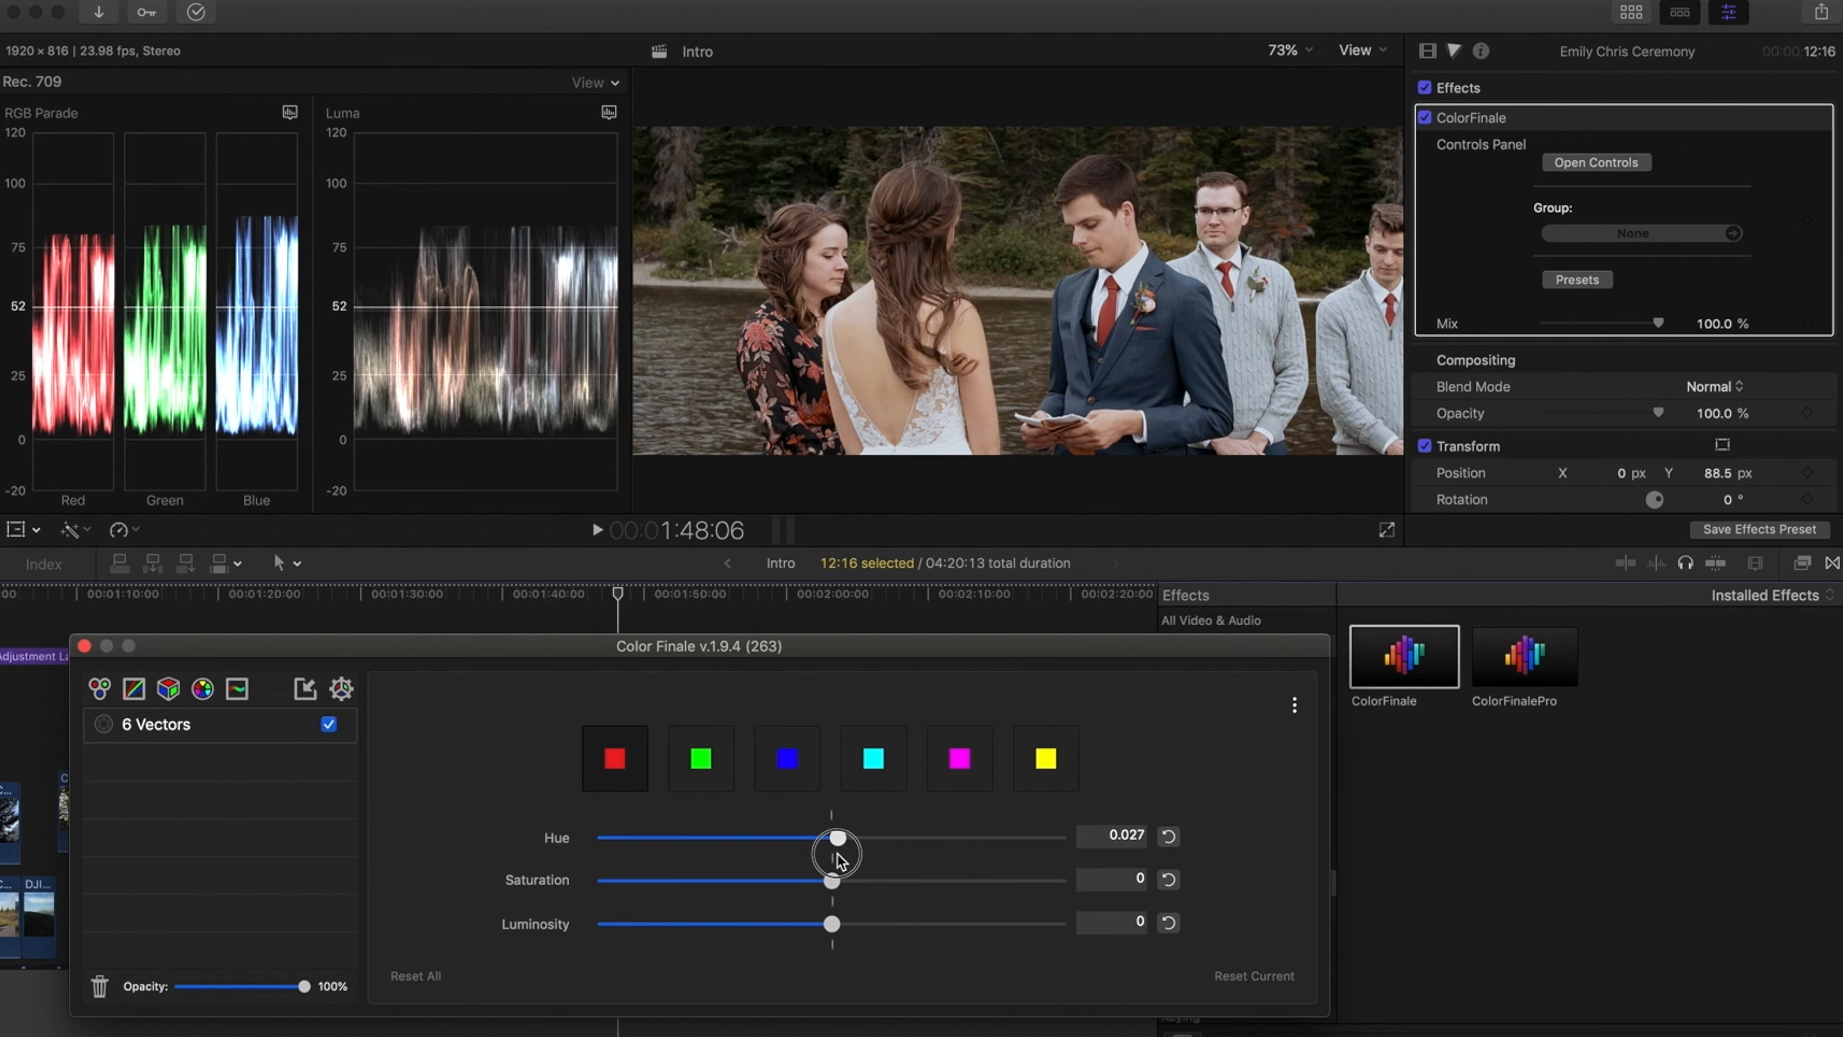
drag(838, 852, 833, 966)
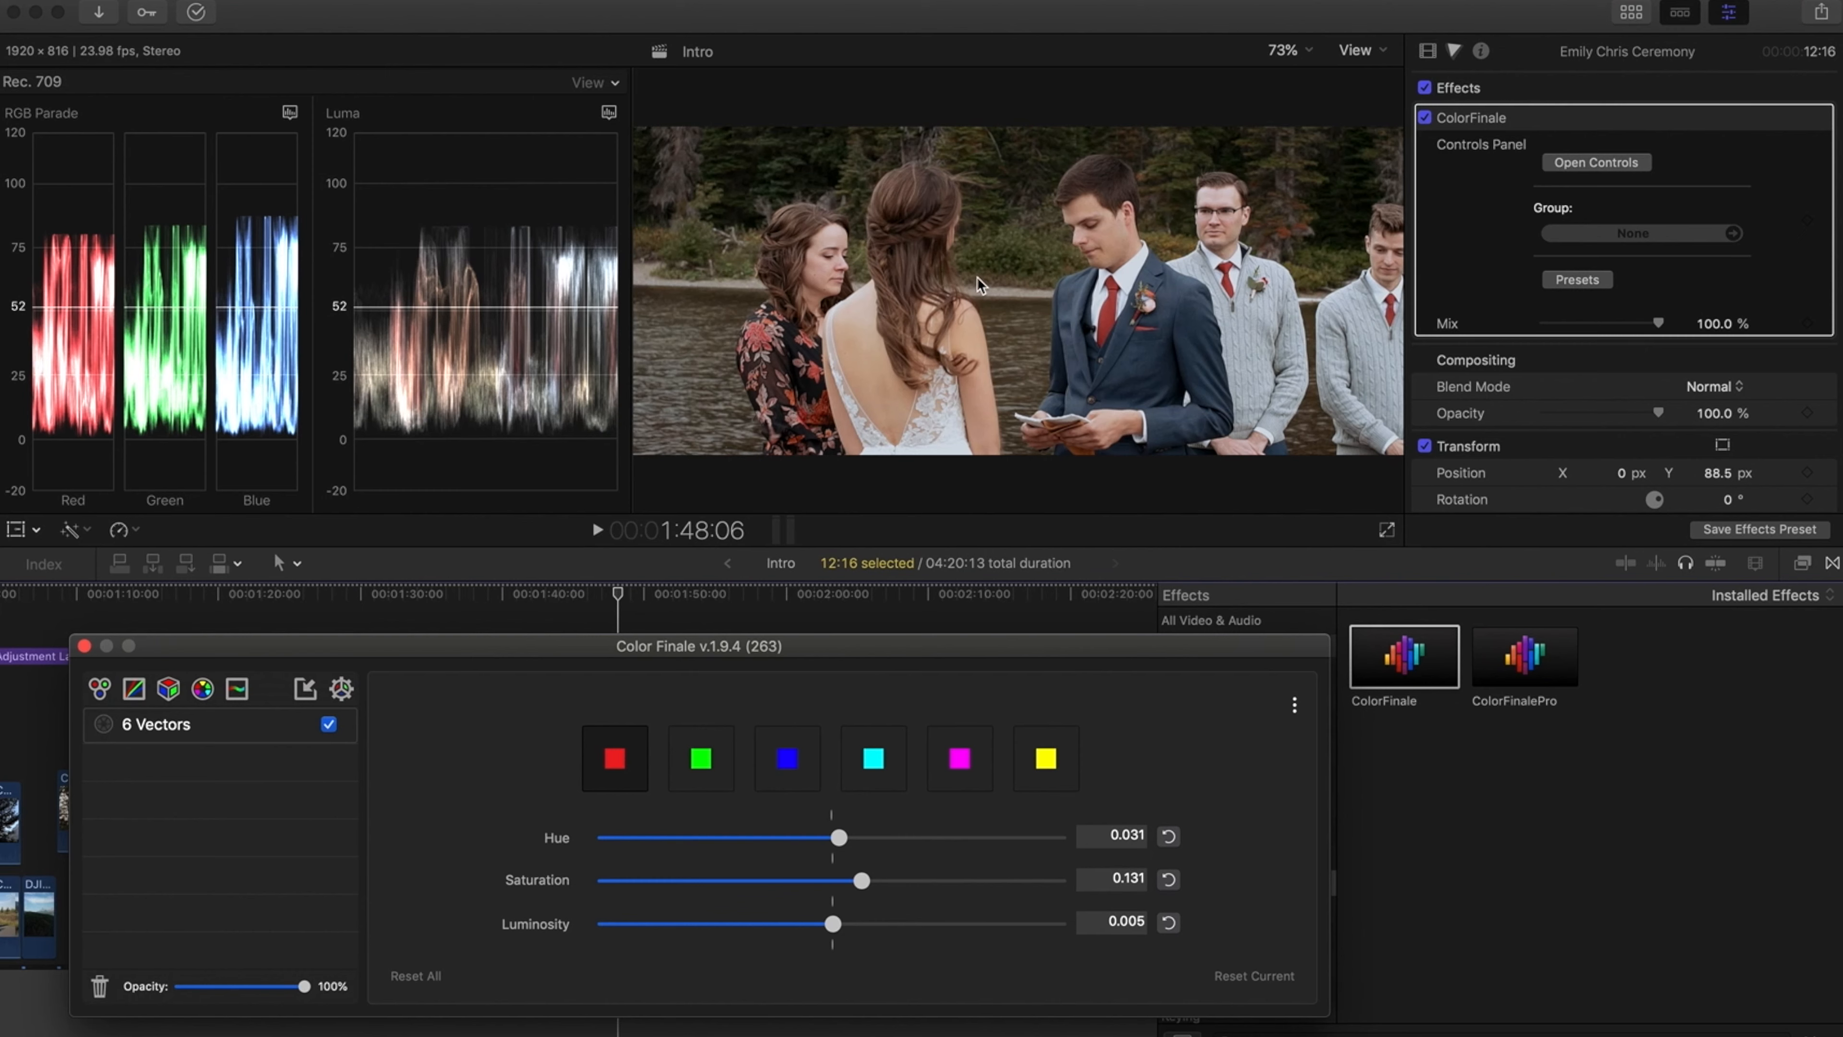
drag(835, 924, 832, 926)
drag(829, 930, 823, 931)
click(83, 646)
Toggle the Emily Chris Ceremony clip's ColorFinale effect off and on to compare before and after
click(625, 592)
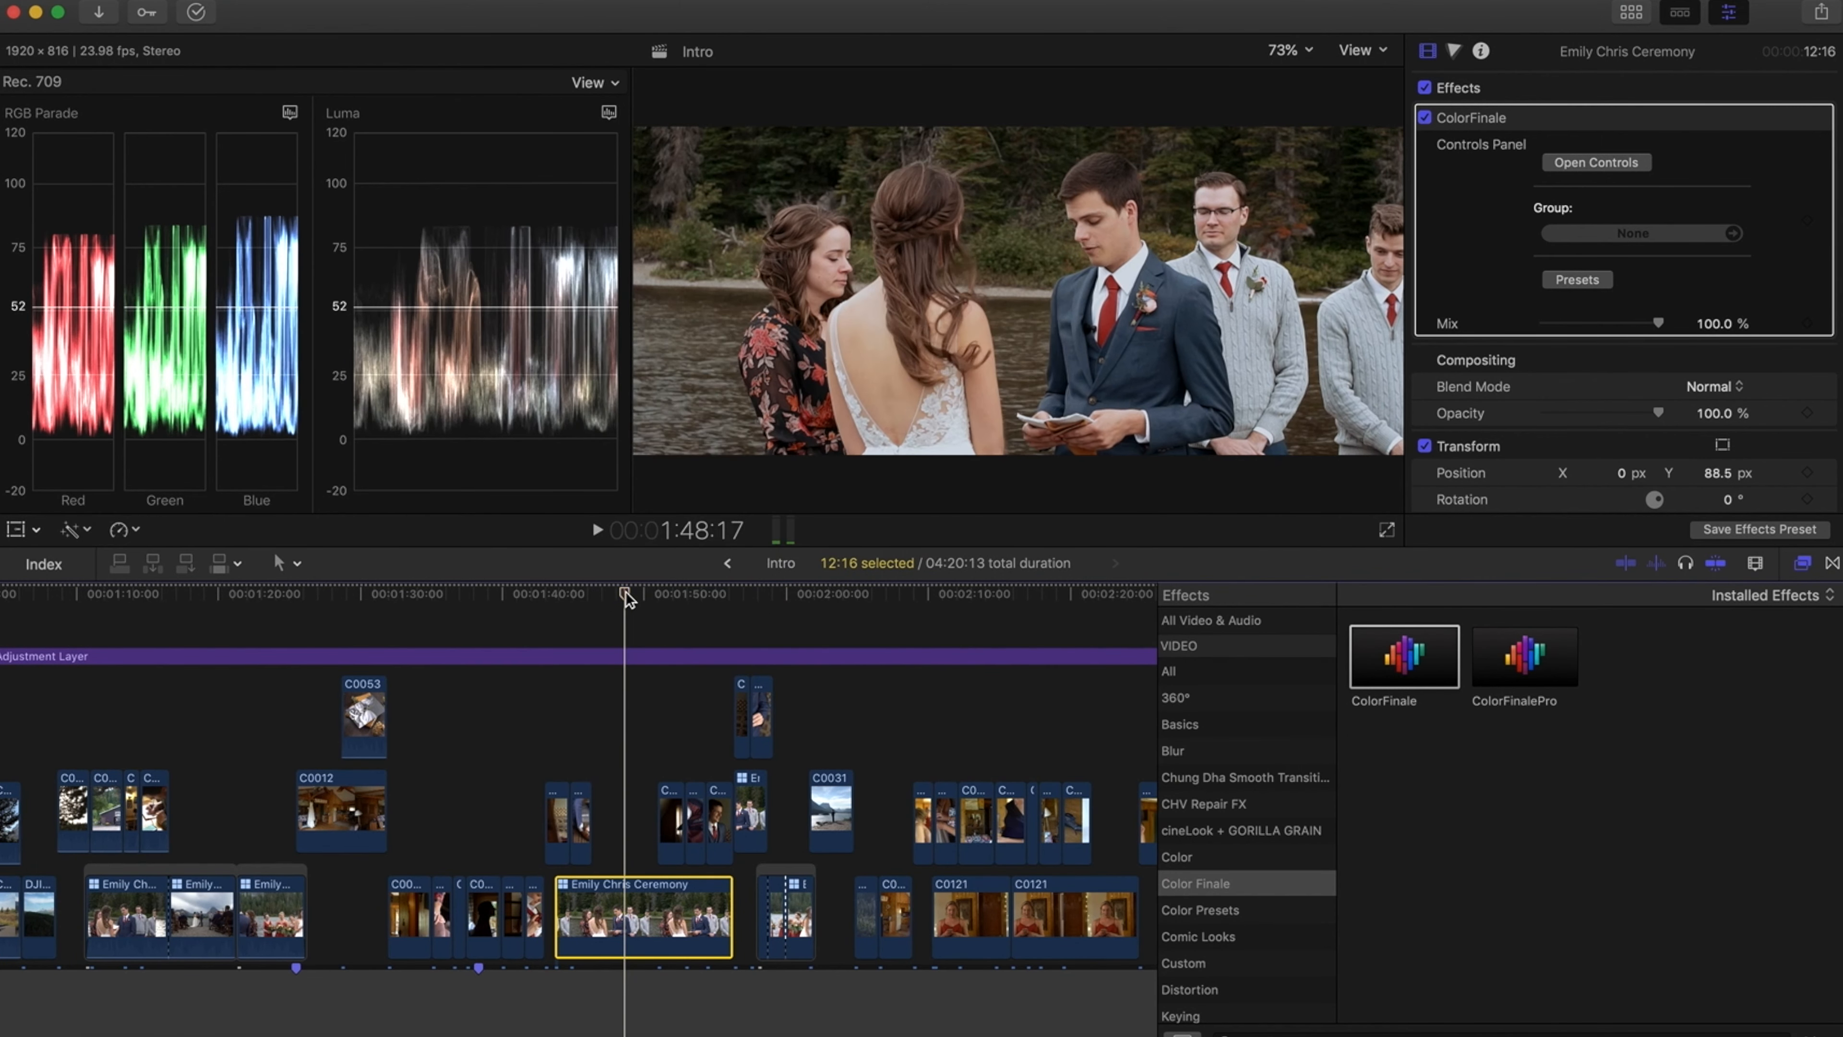
click(1425, 119)
click(1425, 119)
click(1425, 118)
click(1427, 119)
click(1426, 119)
click(1427, 119)
Zoom the viewer to 150%, toggle ColorFinale off and on again to compare, then return the viewer zoom to fit
click(1299, 50)
click(1303, 173)
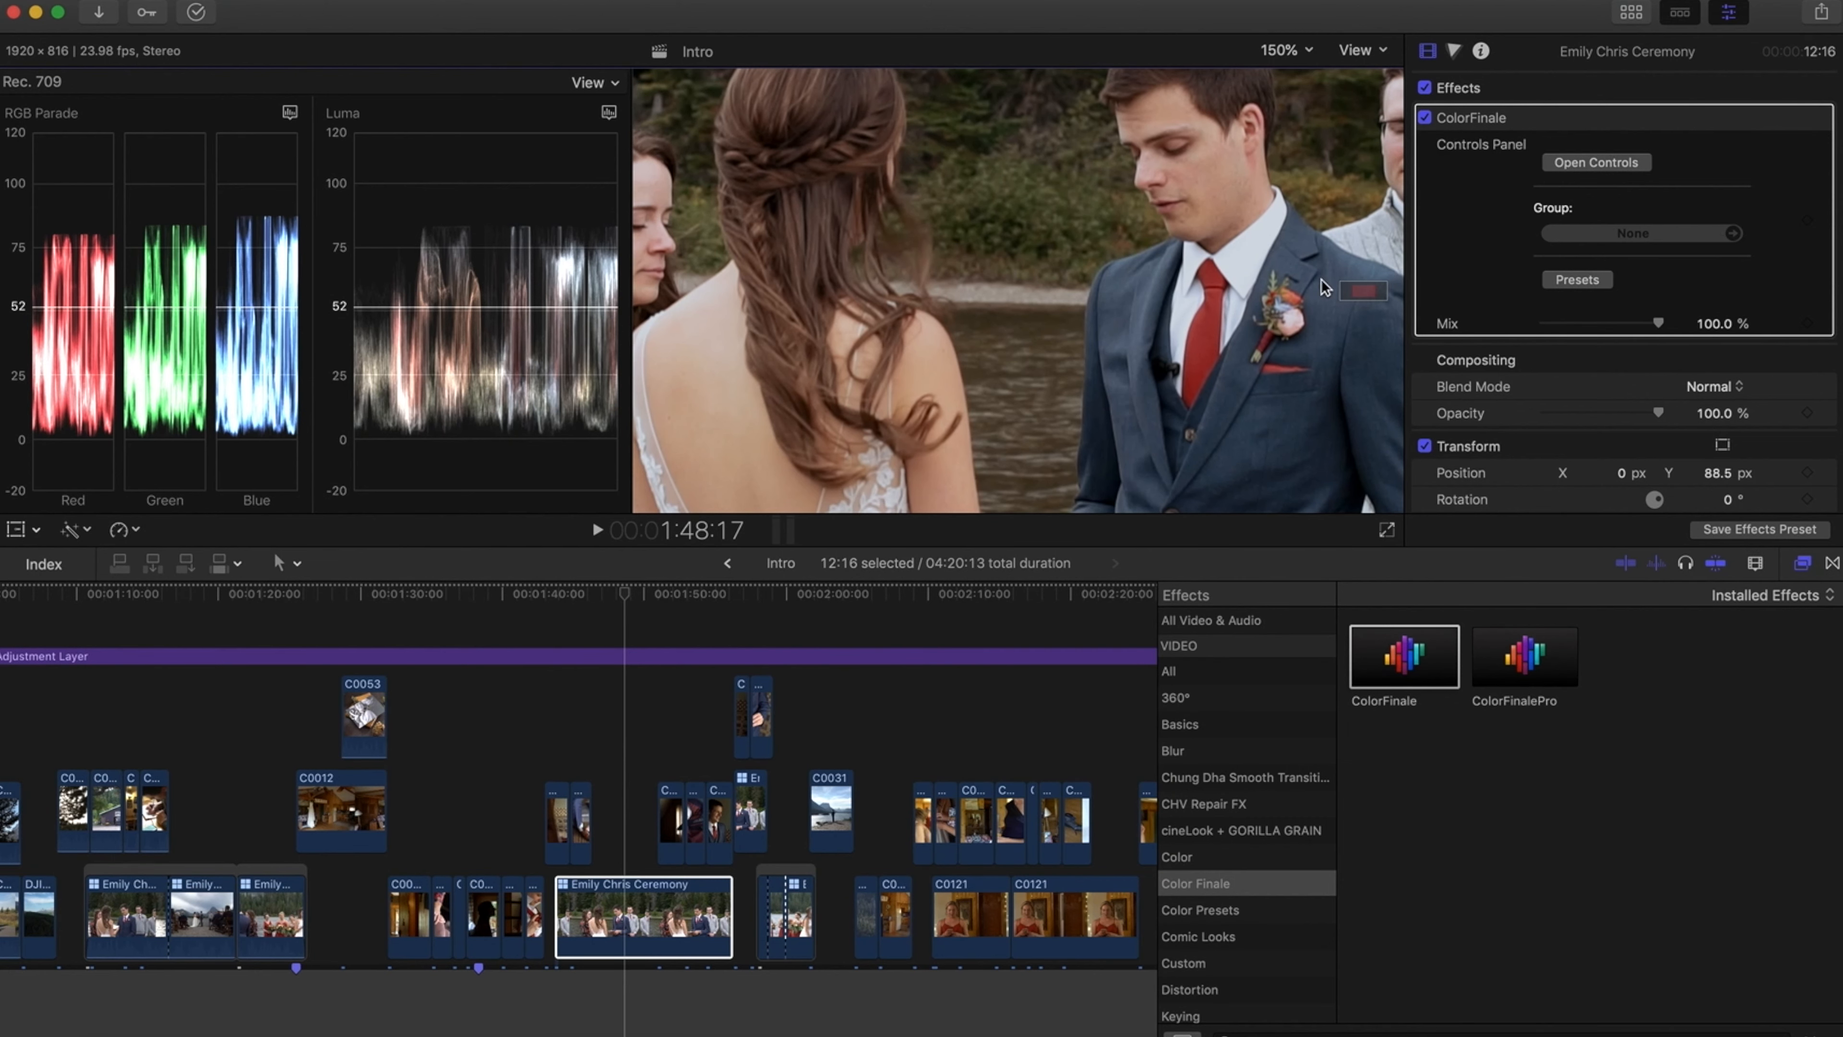
mouse_move(1364, 292)
mouse_down()
mouse_move(1353, 271)
mouse_move(1371, 276)
mouse_up()
click(1425, 117)
click(1425, 117)
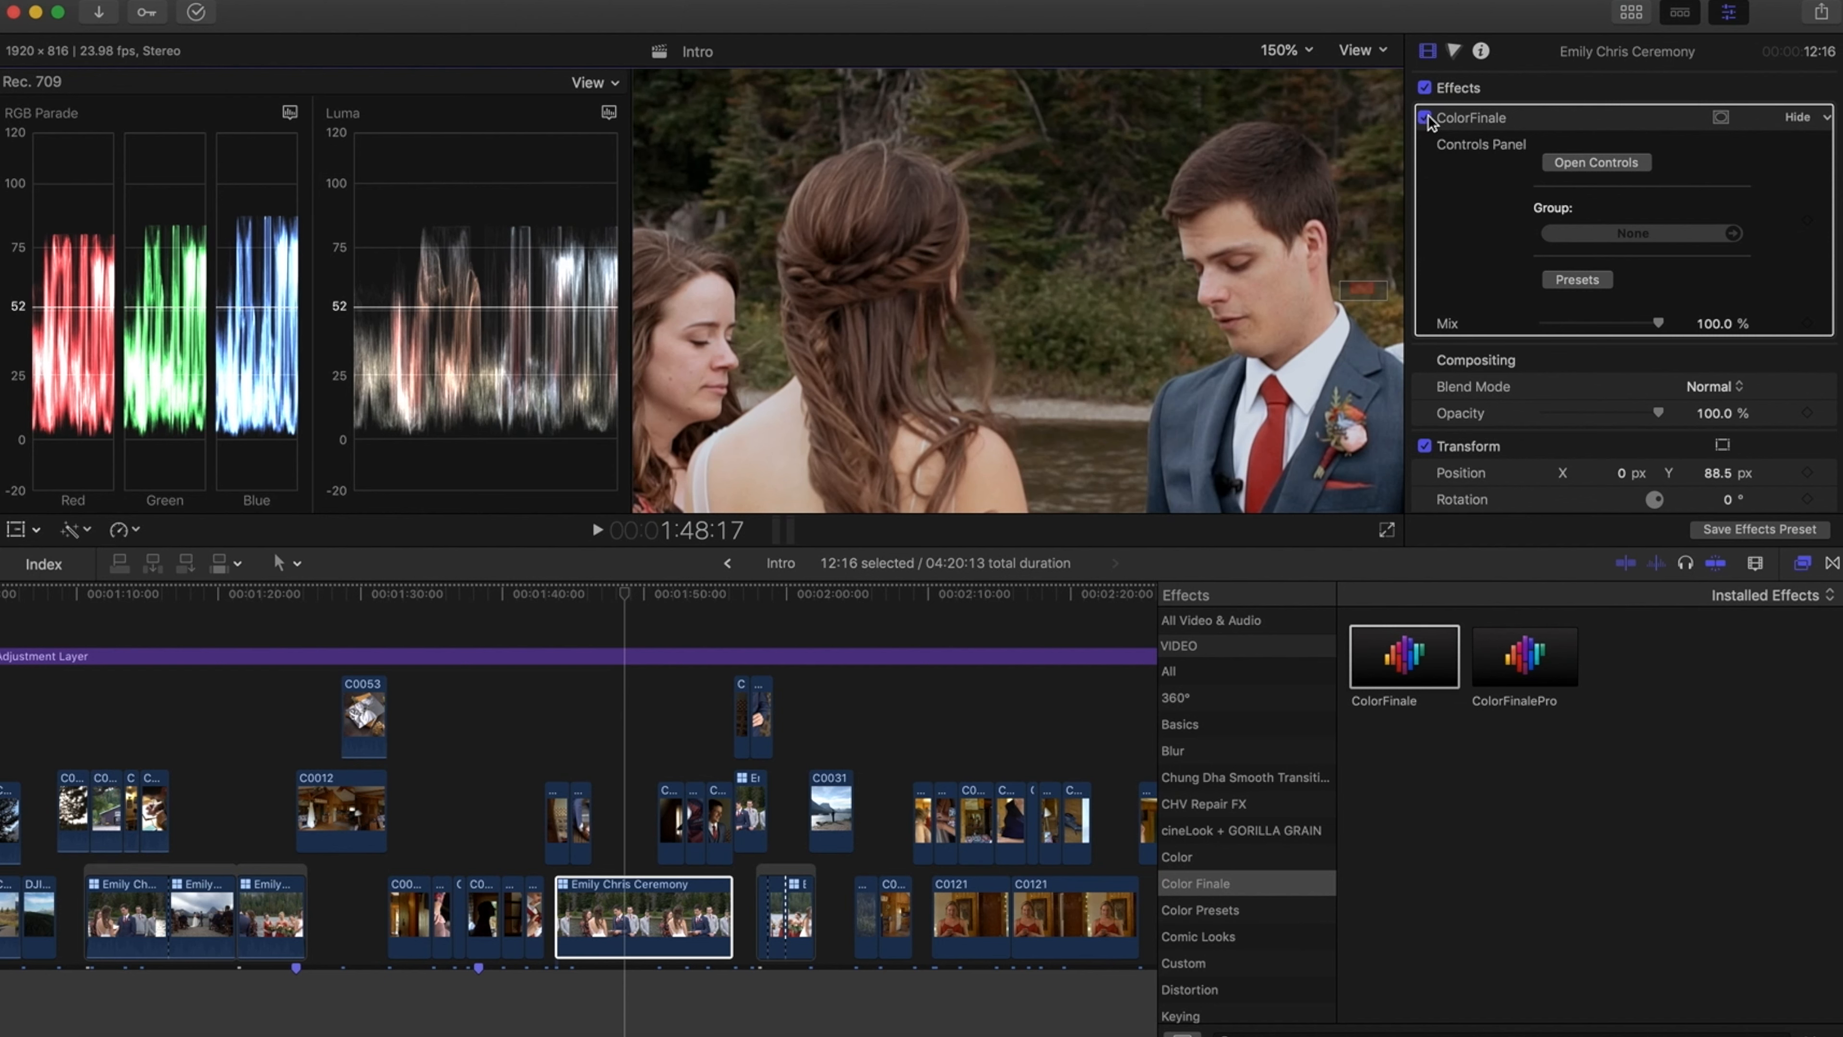
click(1426, 118)
click(1425, 117)
click(1285, 50)
click(1290, 71)
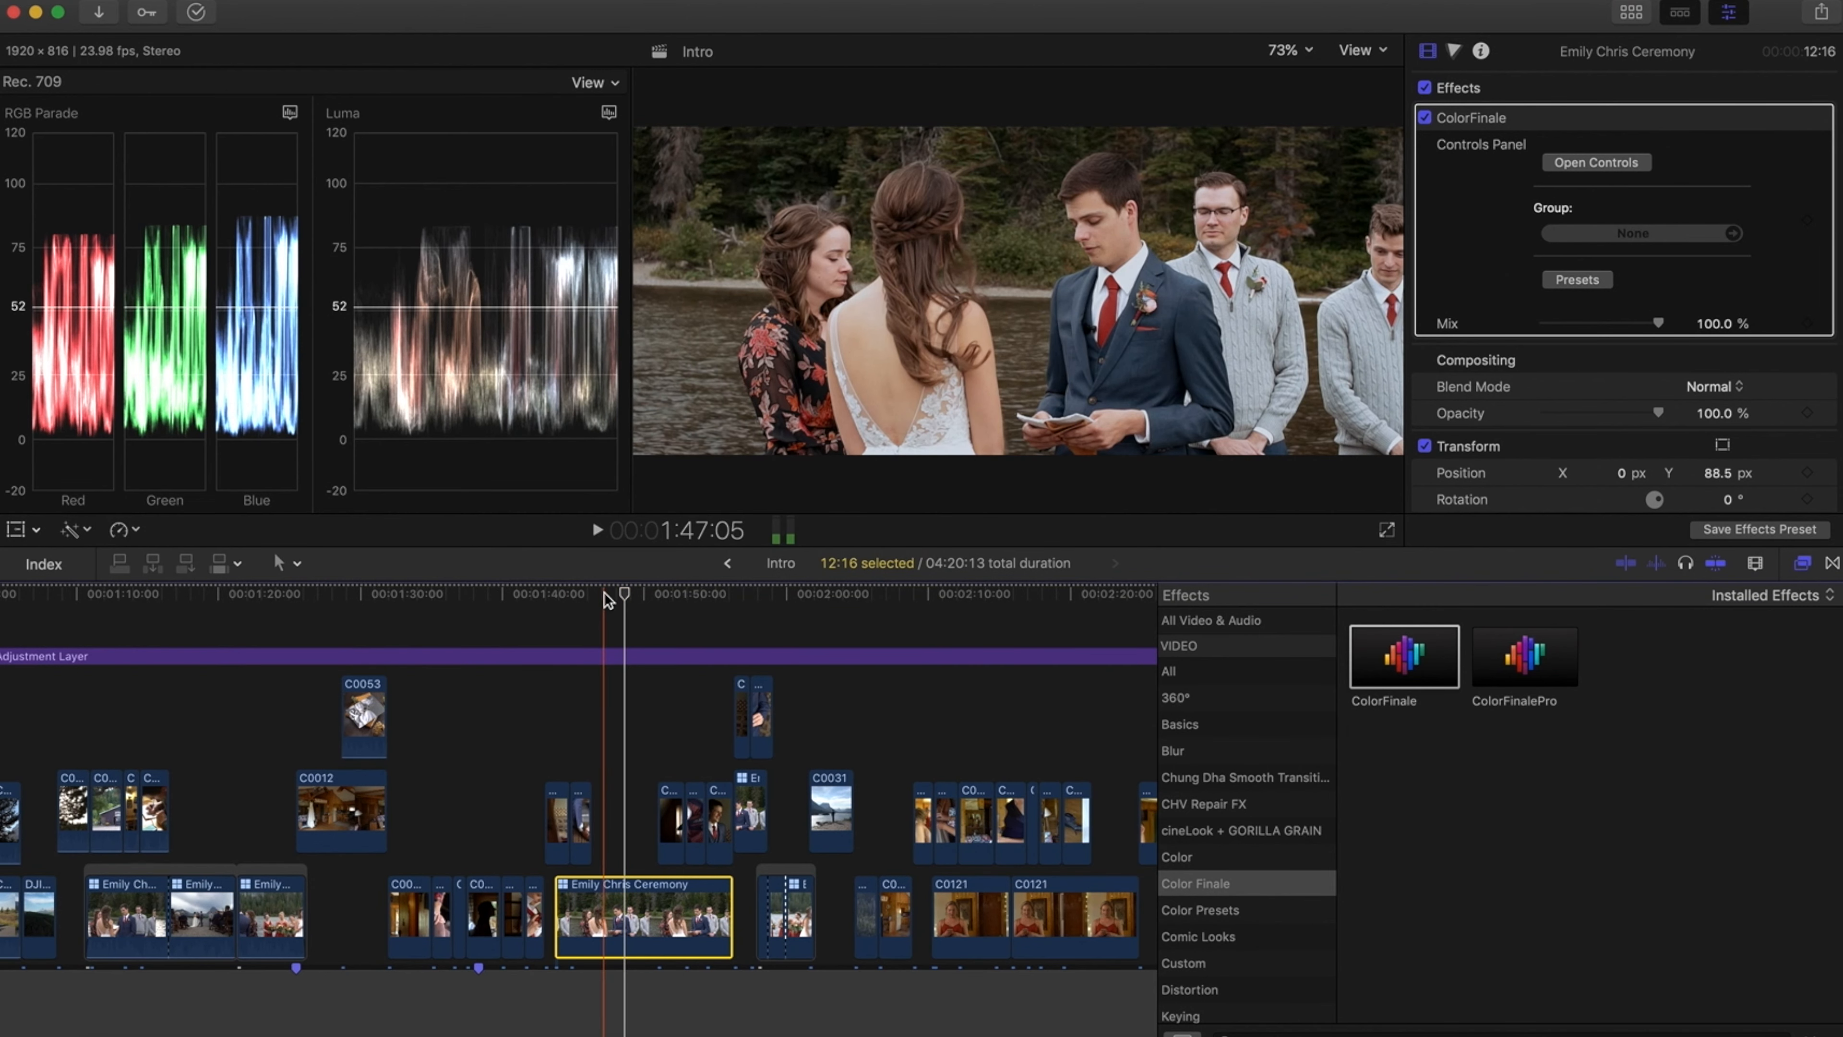
Apply Balance Color to clip C0041, then undo it
scroll(269, 616, left, 1)
scroll(226, 616, left, 10)
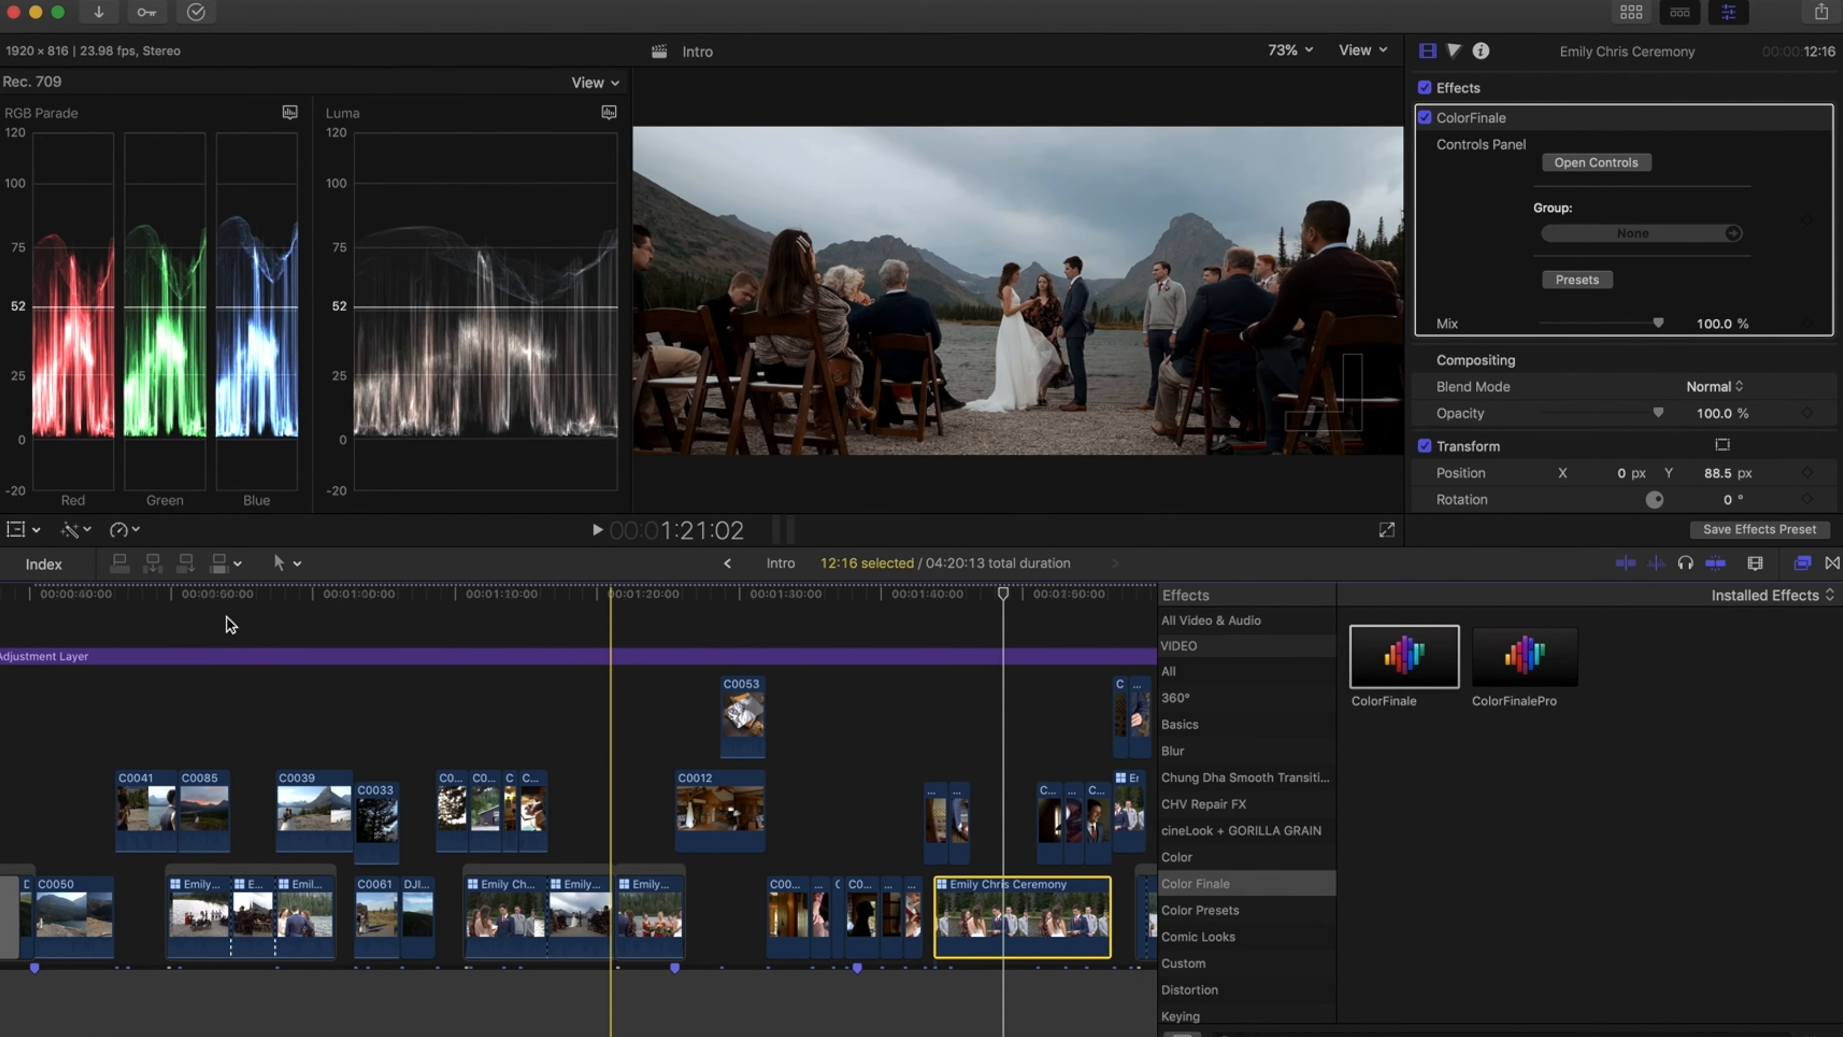
click(262, 596)
click(265, 790)
click(73, 530)
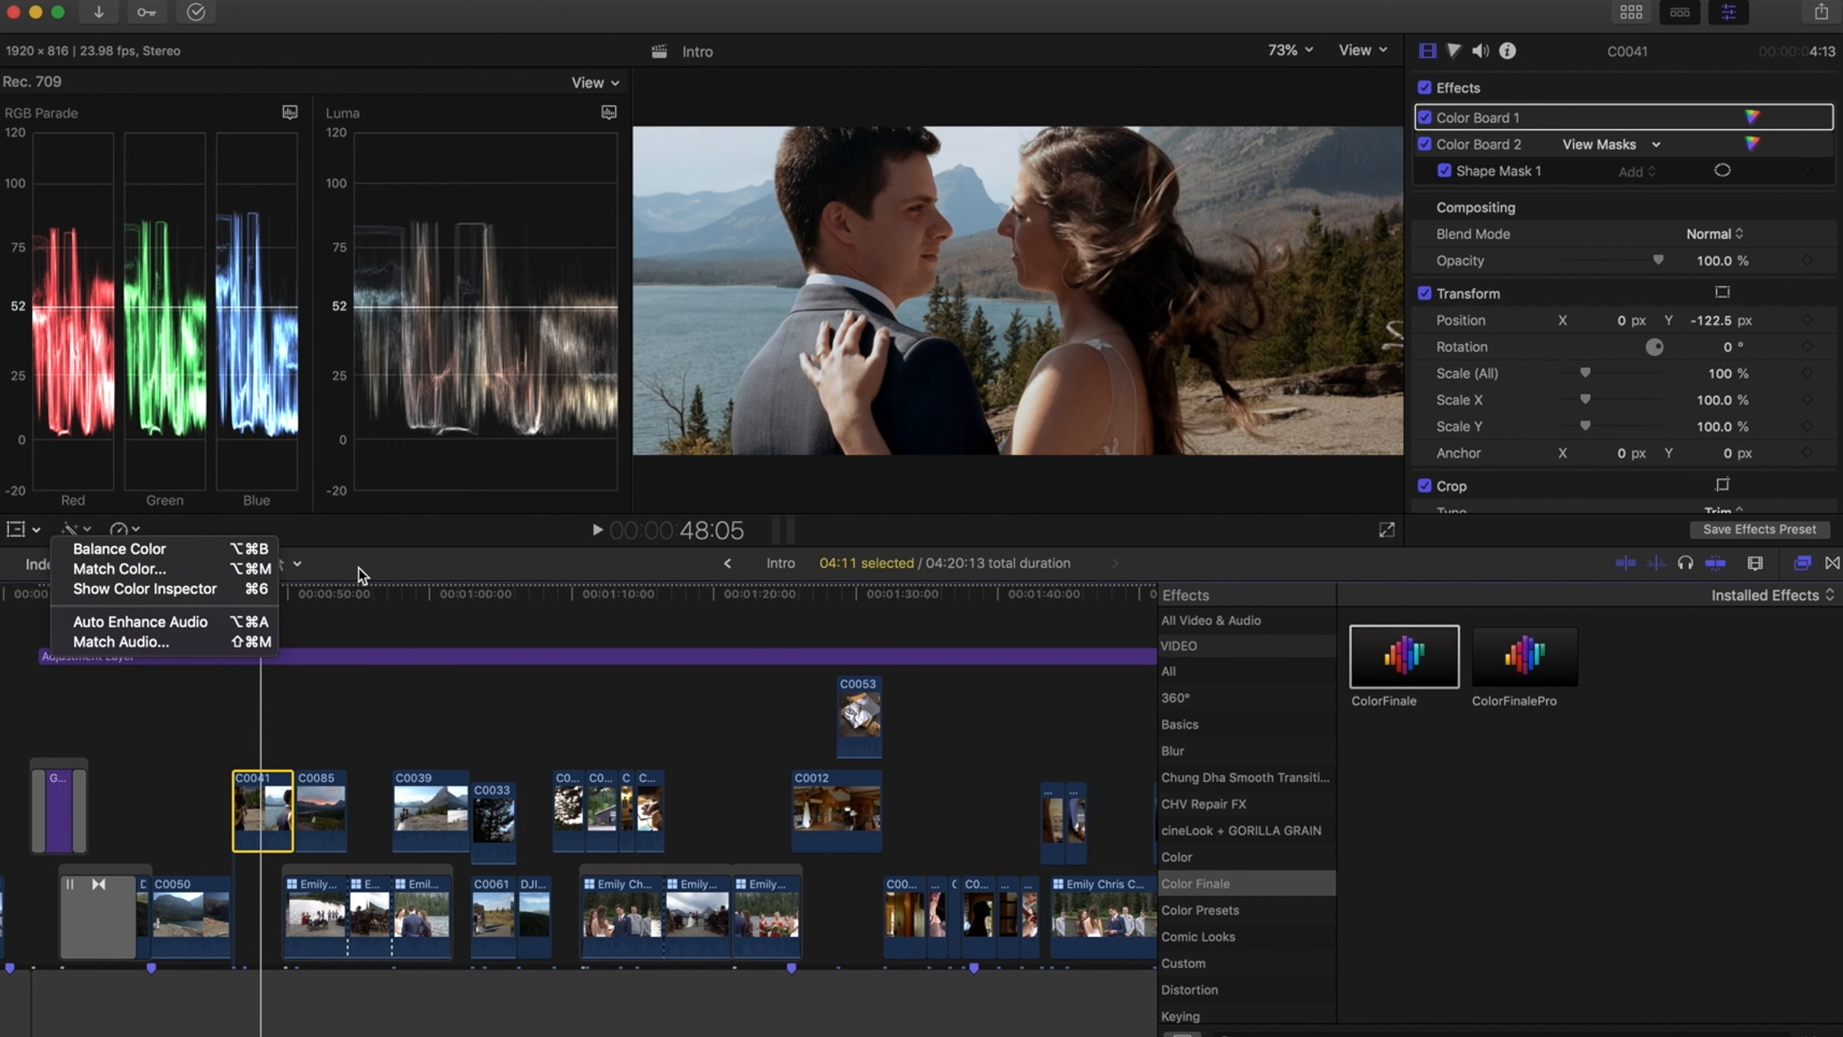
click(187, 550)
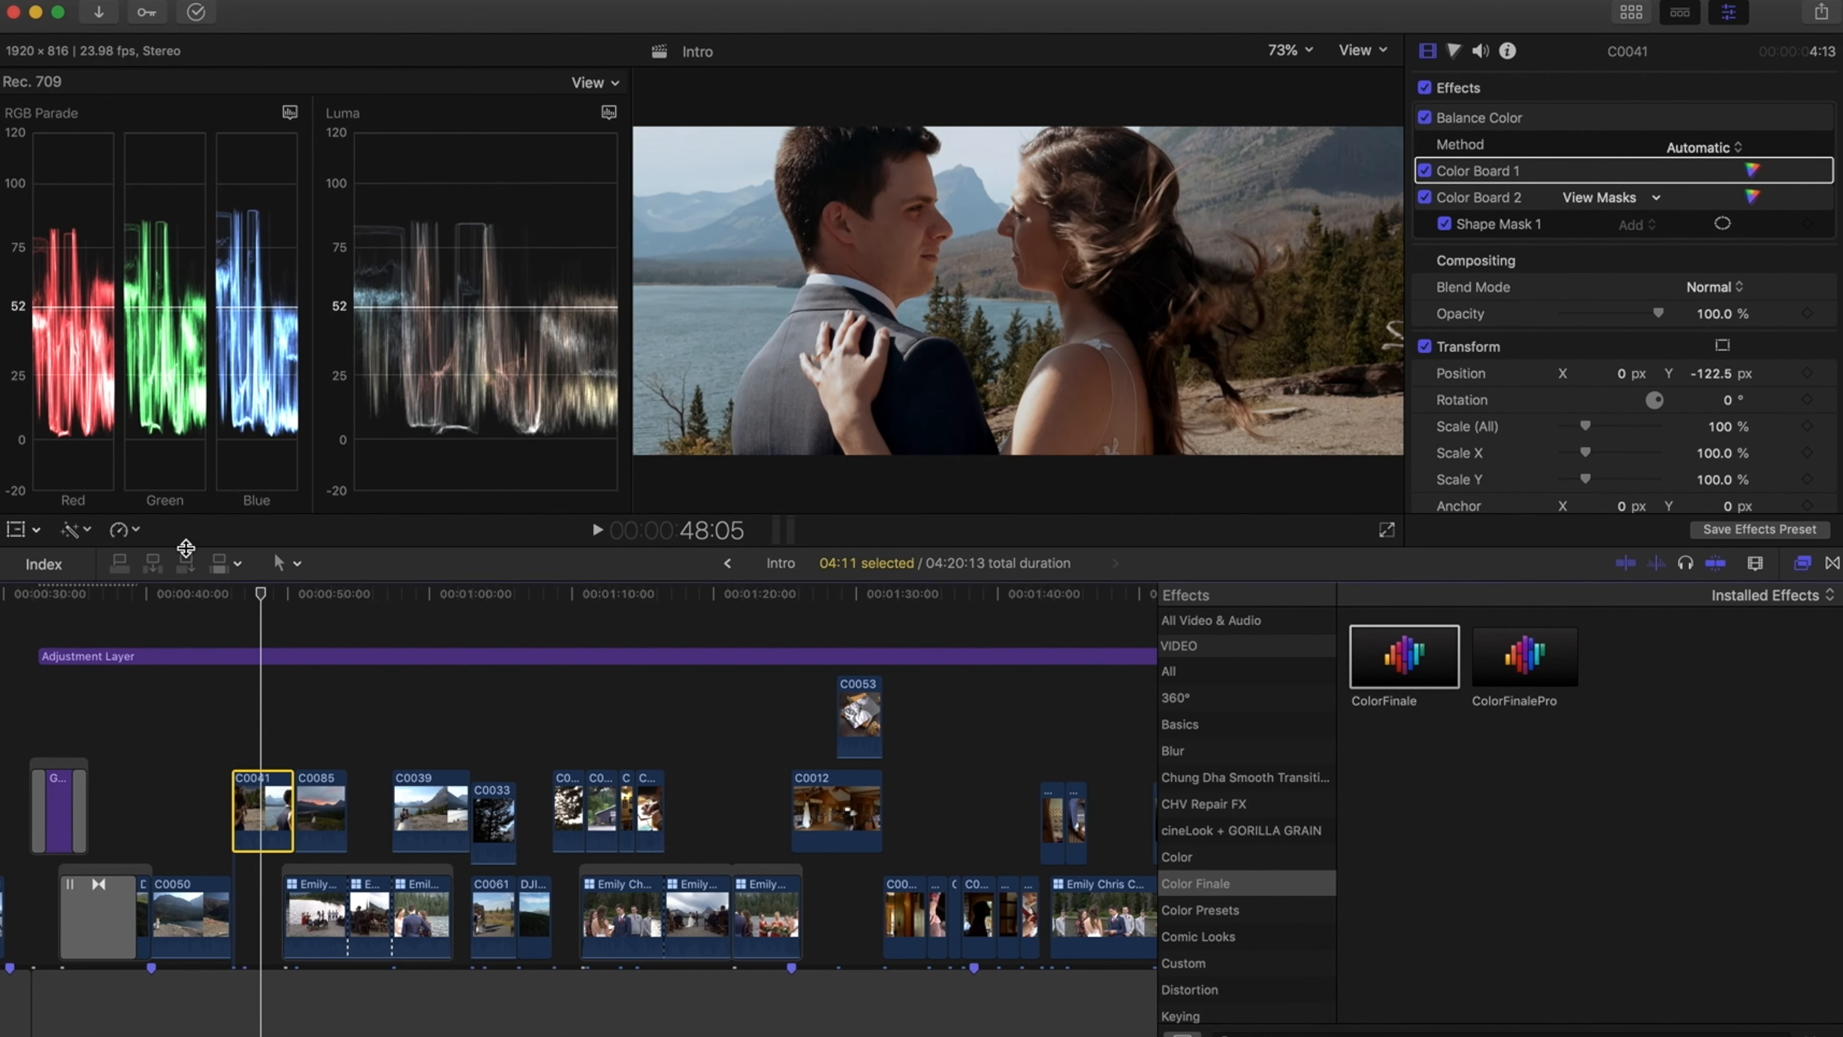
key(super+z)
Apply Balance Color to clip C0050, then undo it
click(175, 908)
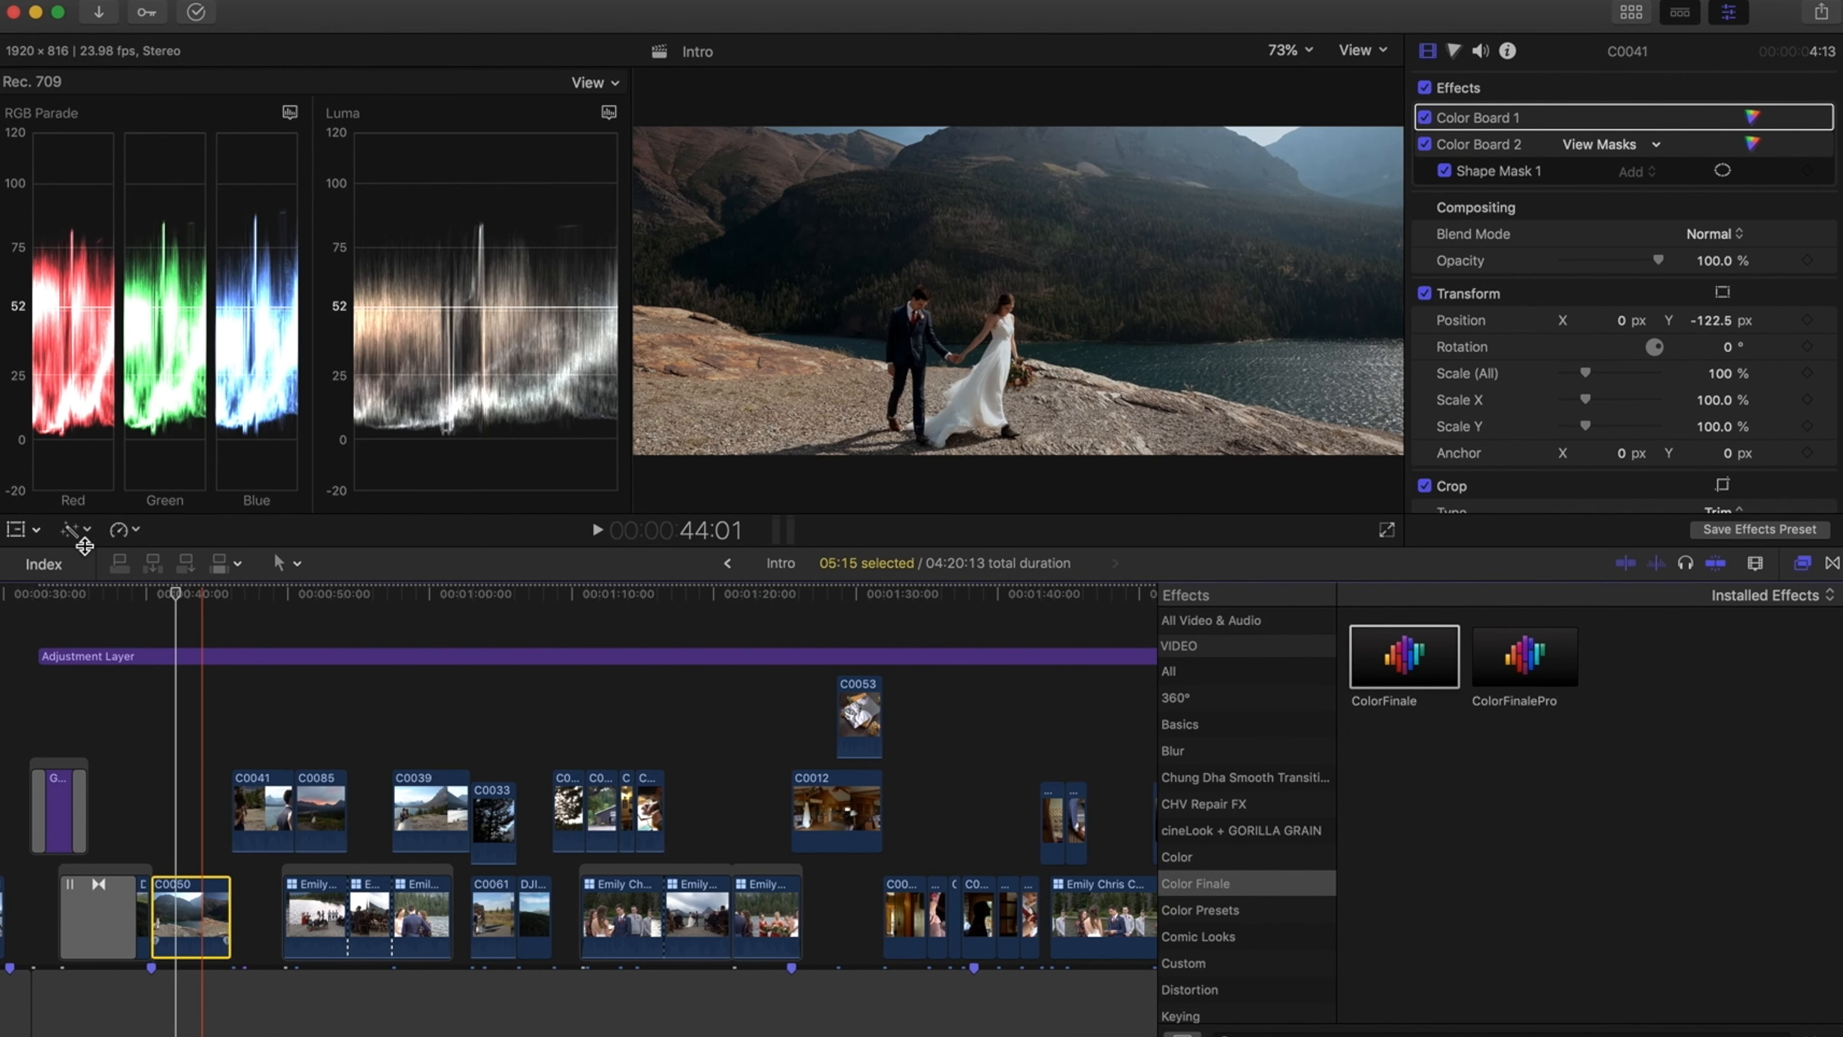
click(71, 530)
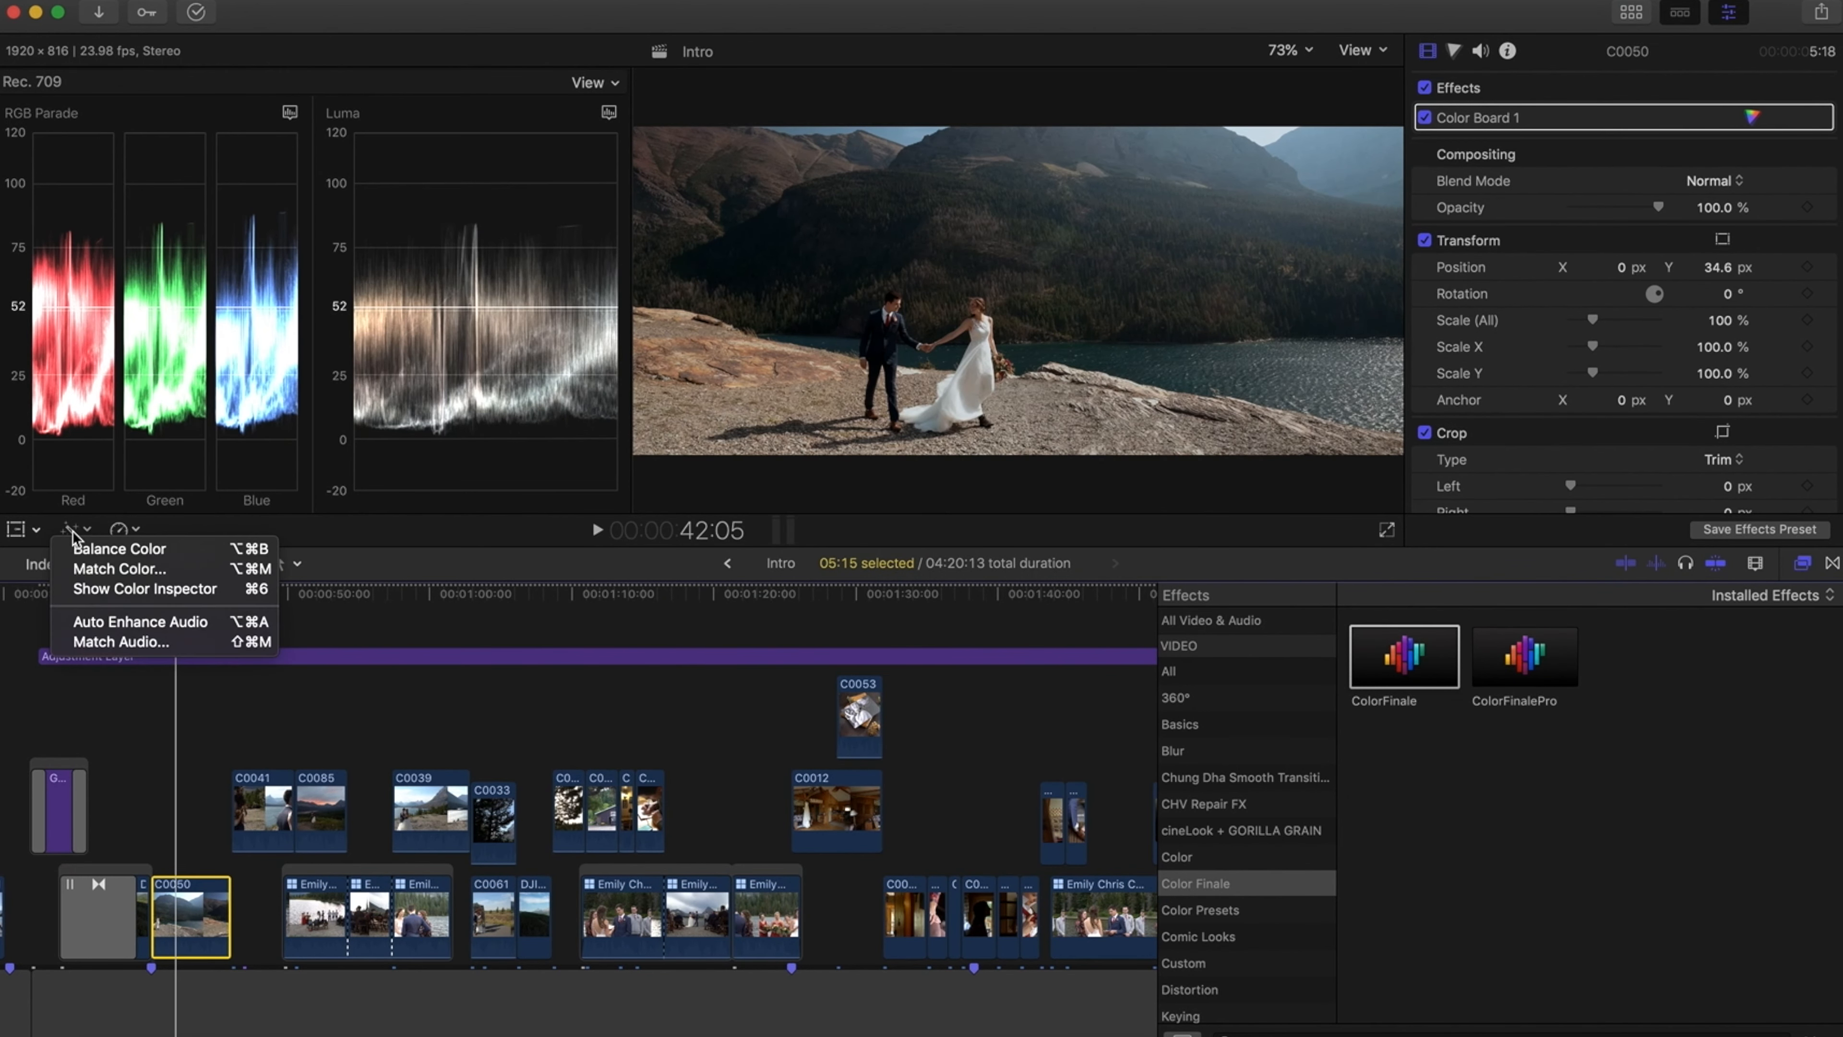
click(85, 555)
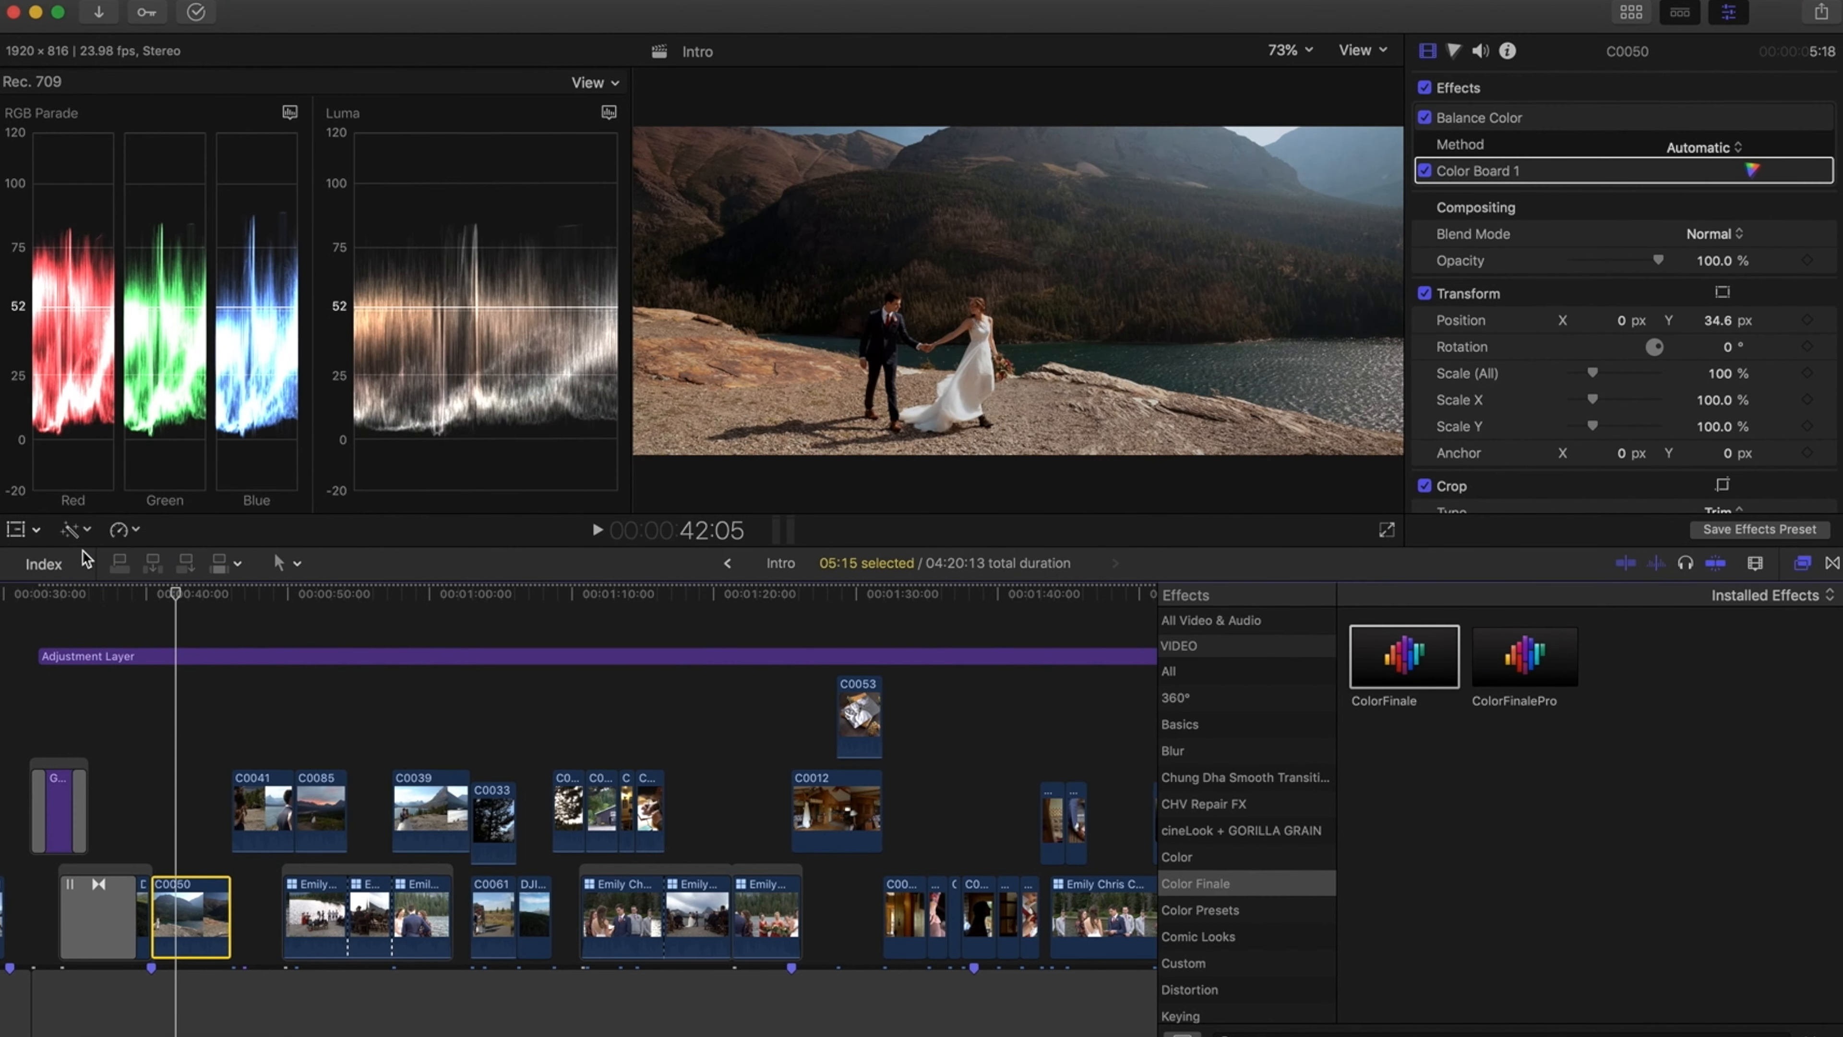
key(super+z)
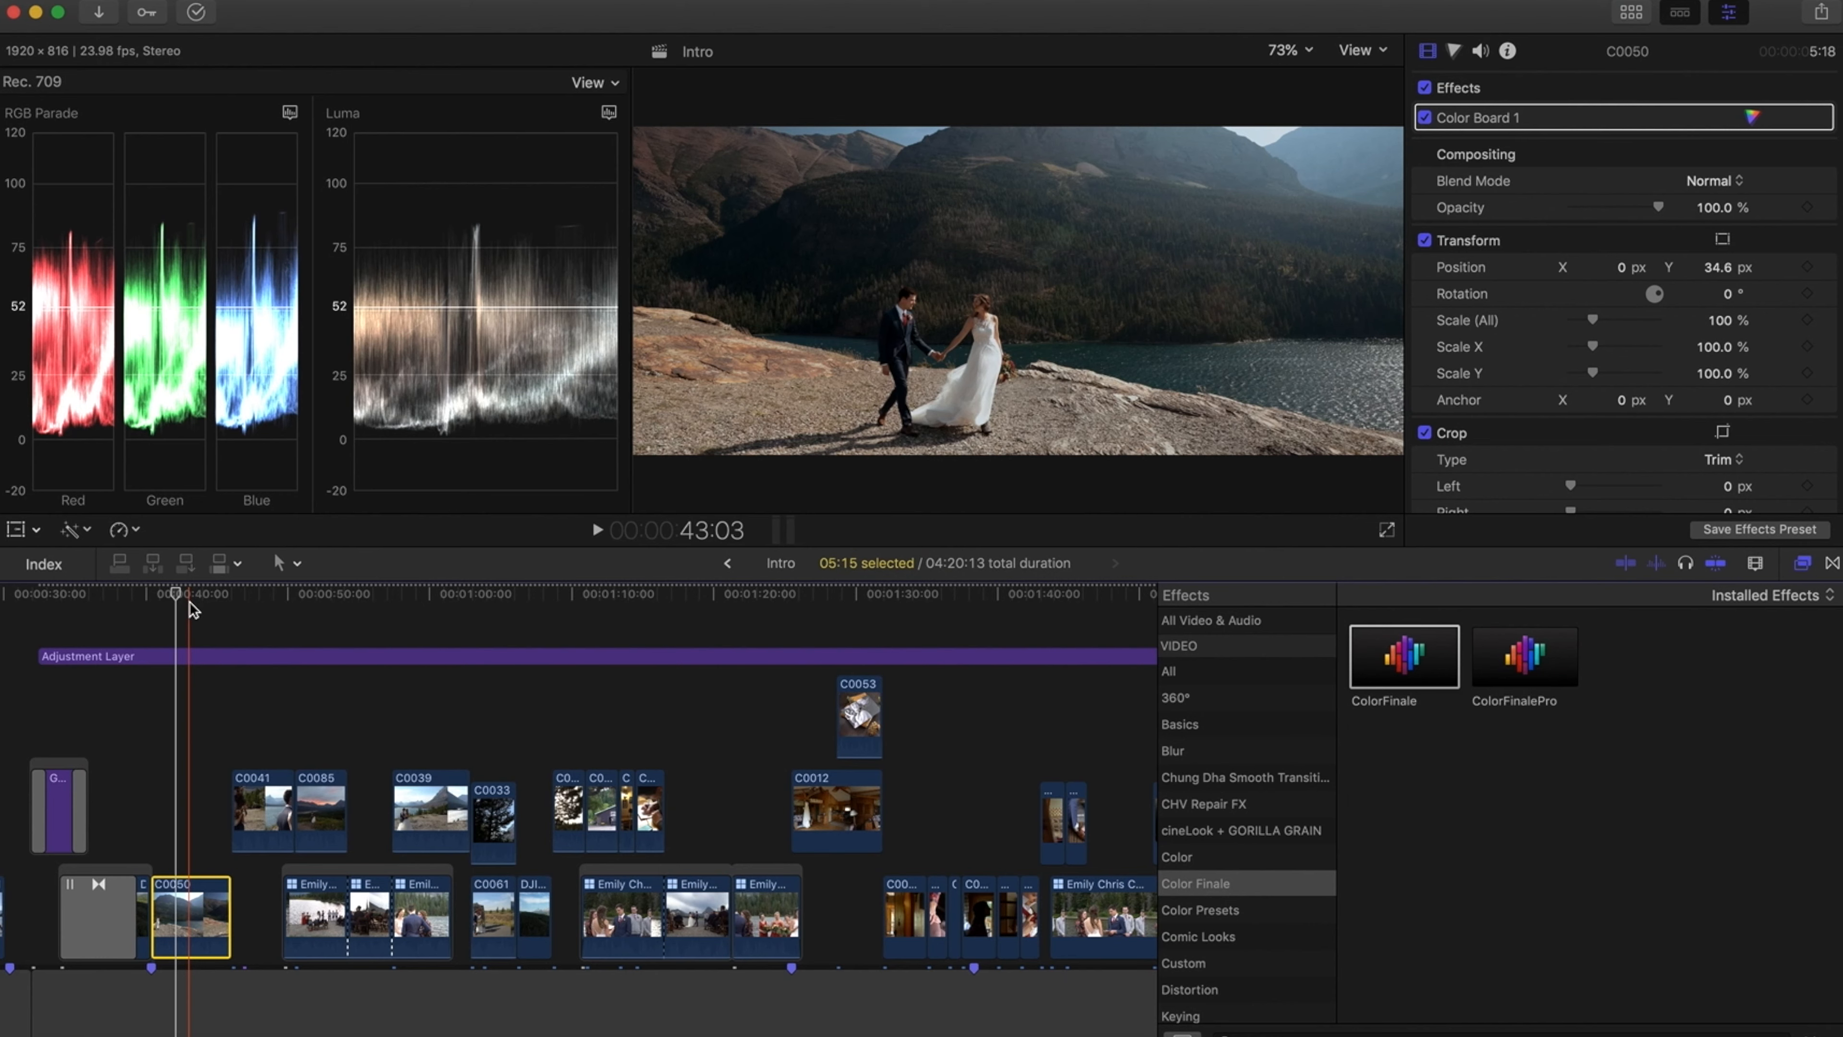
Apply Balance Color to clip C0012, then undo it
click(799, 595)
click(818, 808)
click(77, 530)
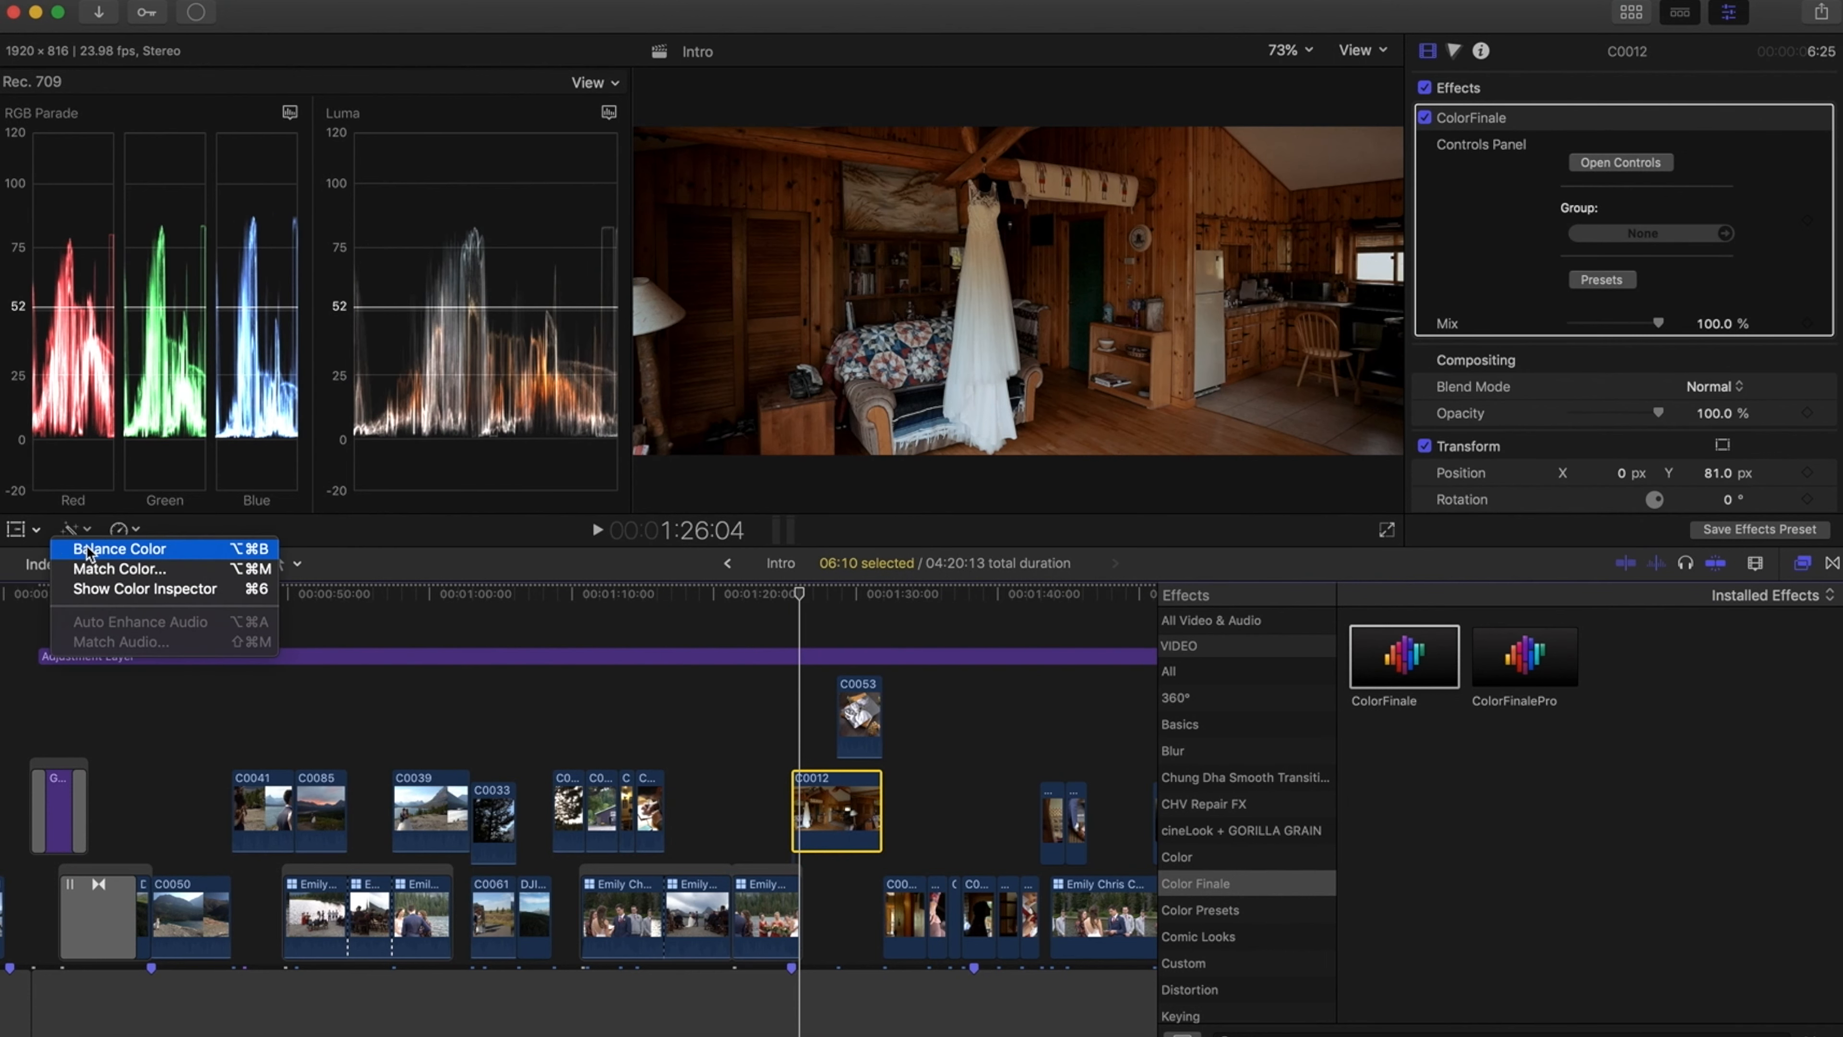
click(88, 552)
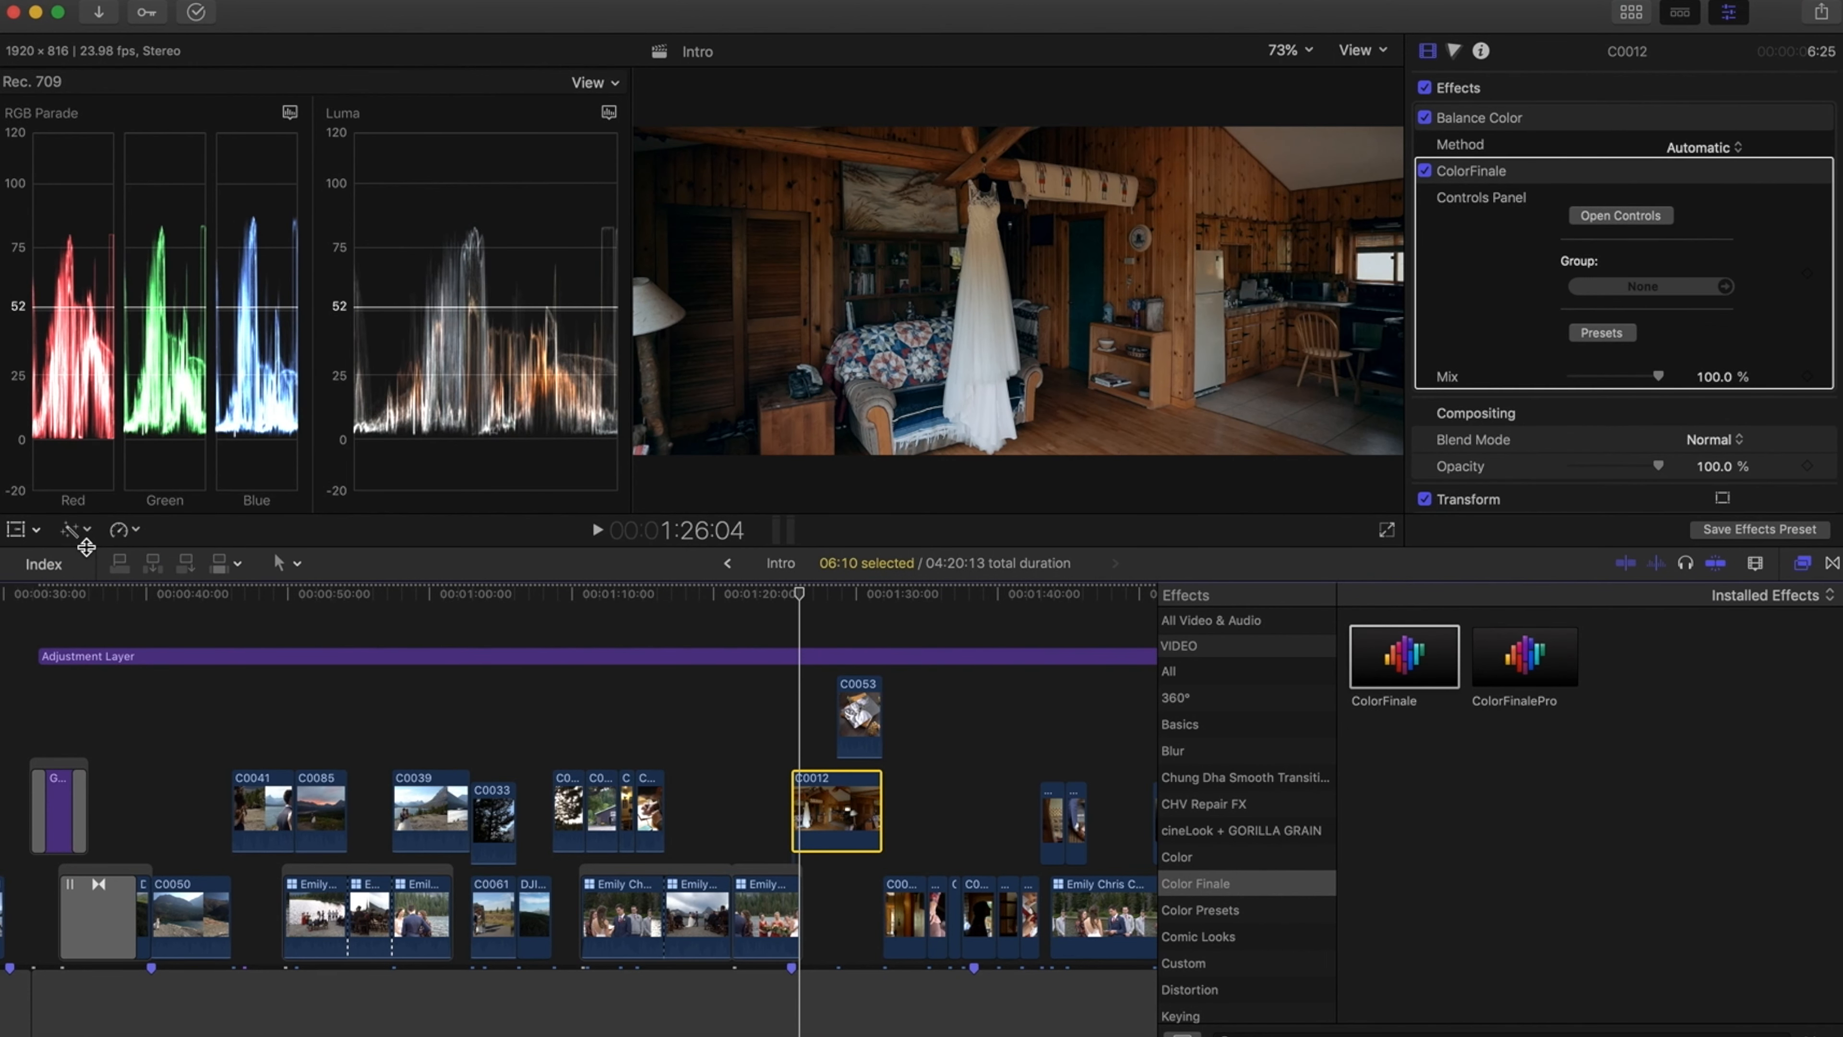
key(super+z)
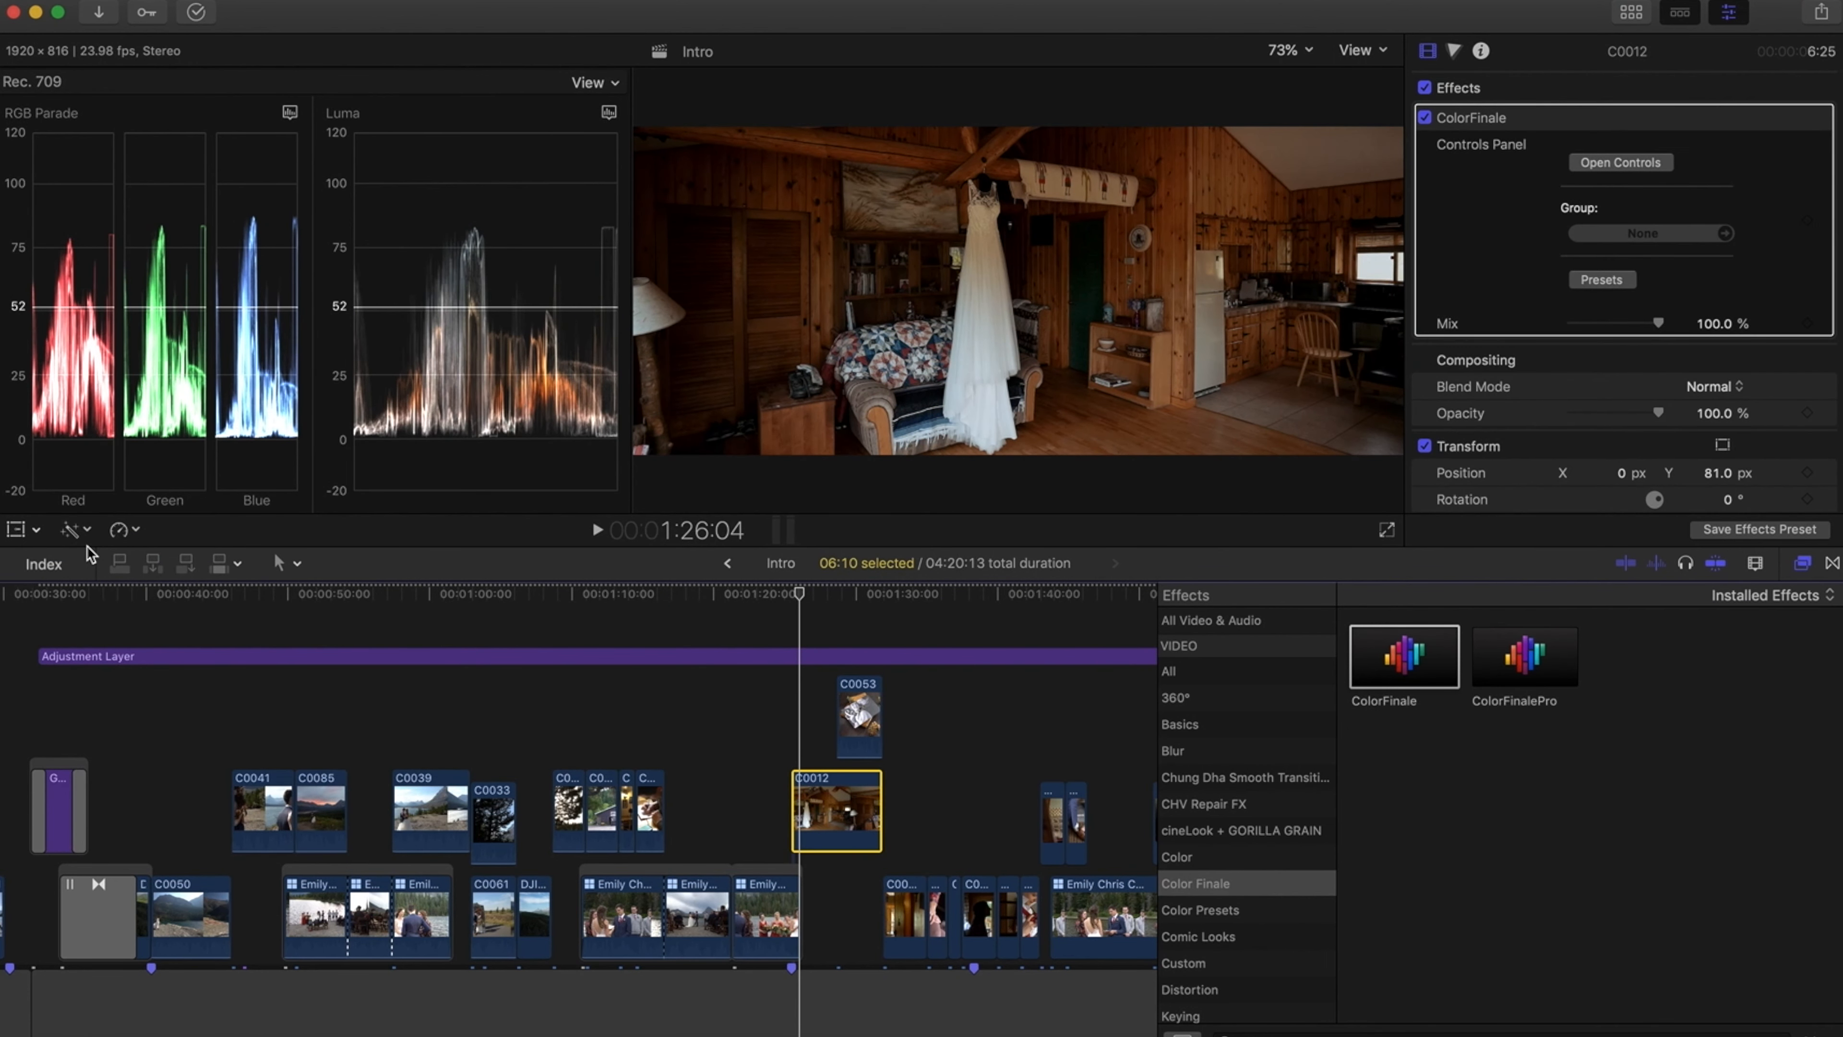
Apply Balance Color to clip C0012 and toggle it off and on to compare, leaving it switched off
click(77, 530)
click(83, 552)
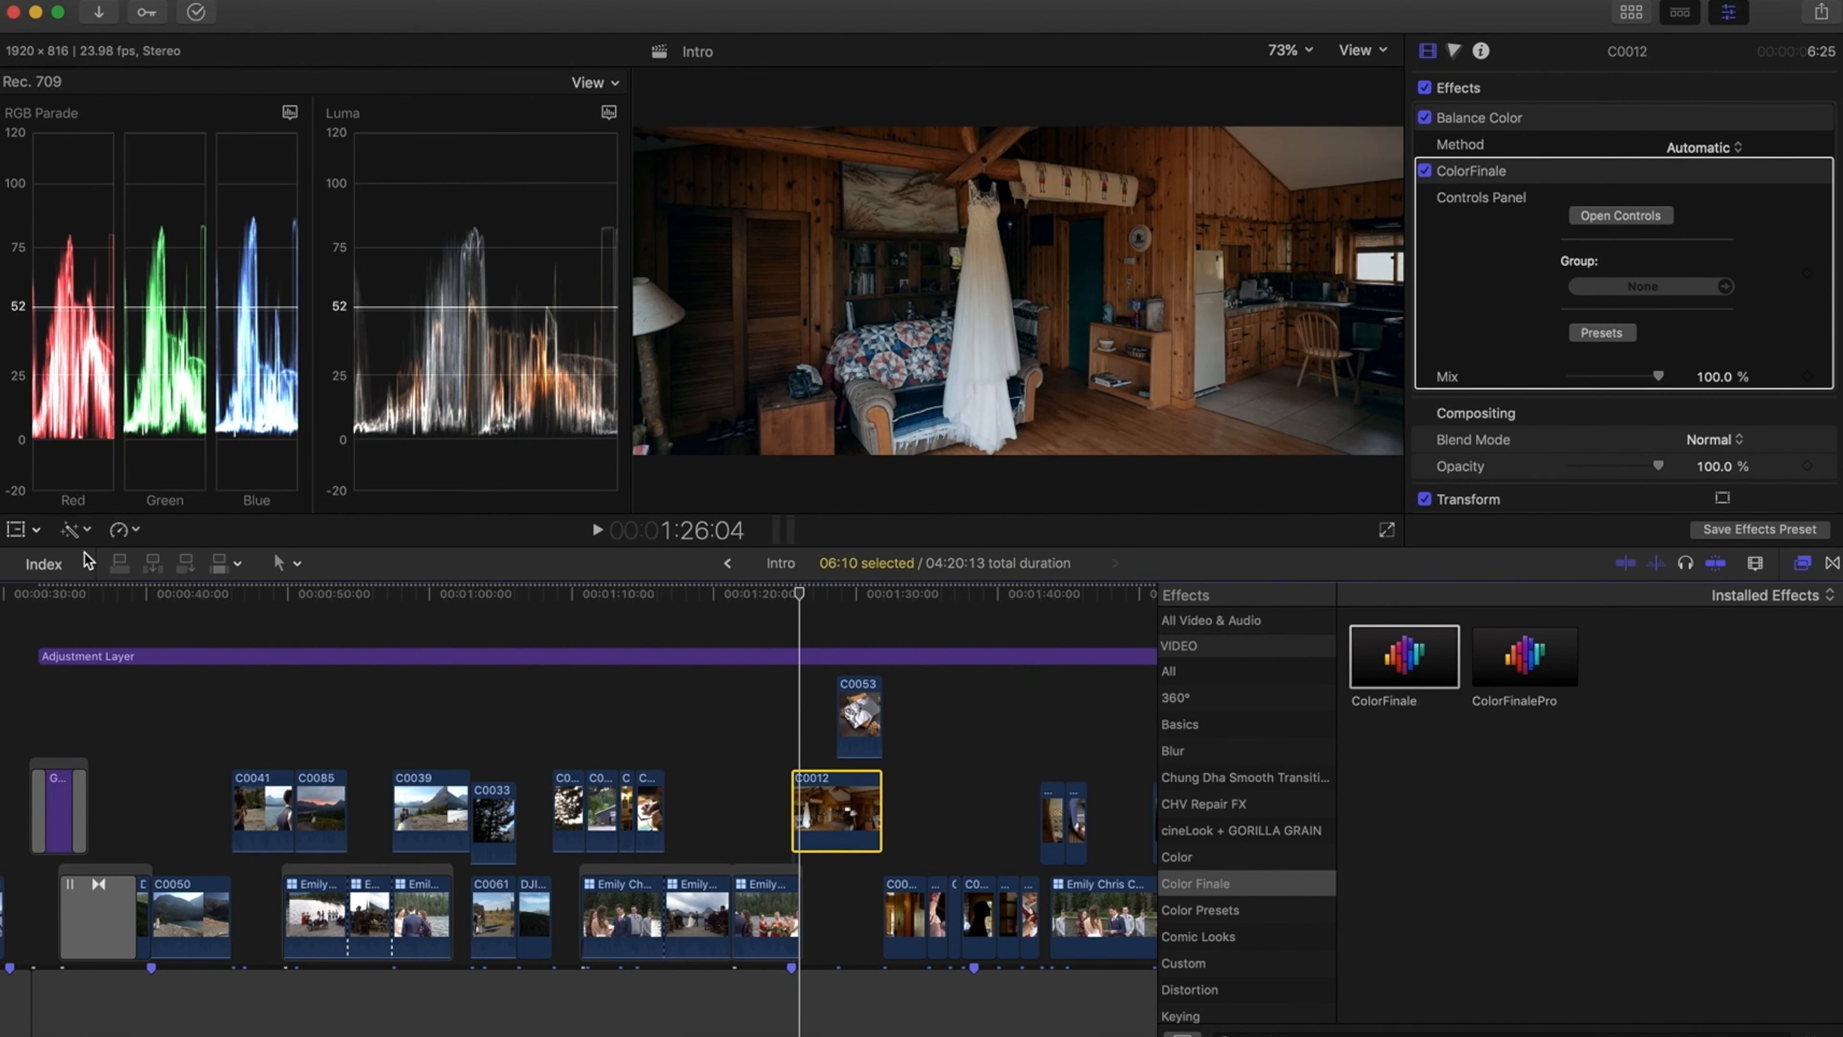
click(72, 531)
click(88, 544)
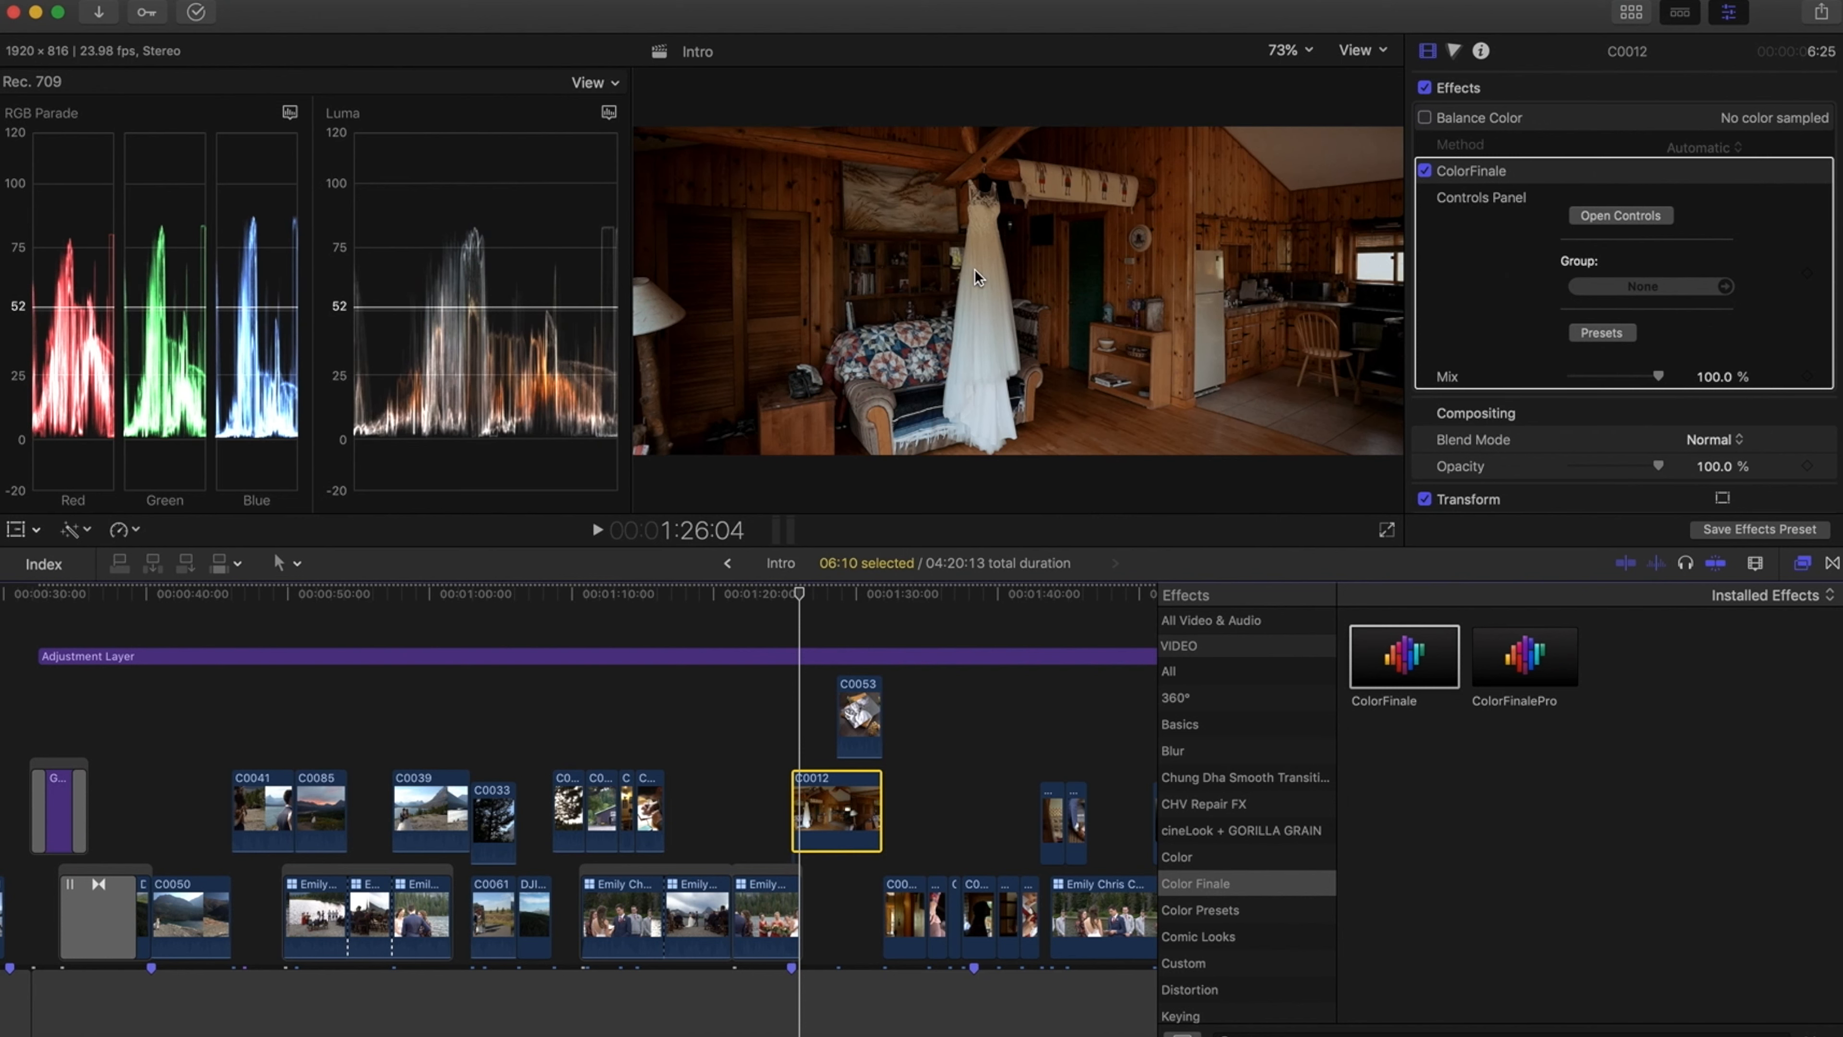
click(85, 531)
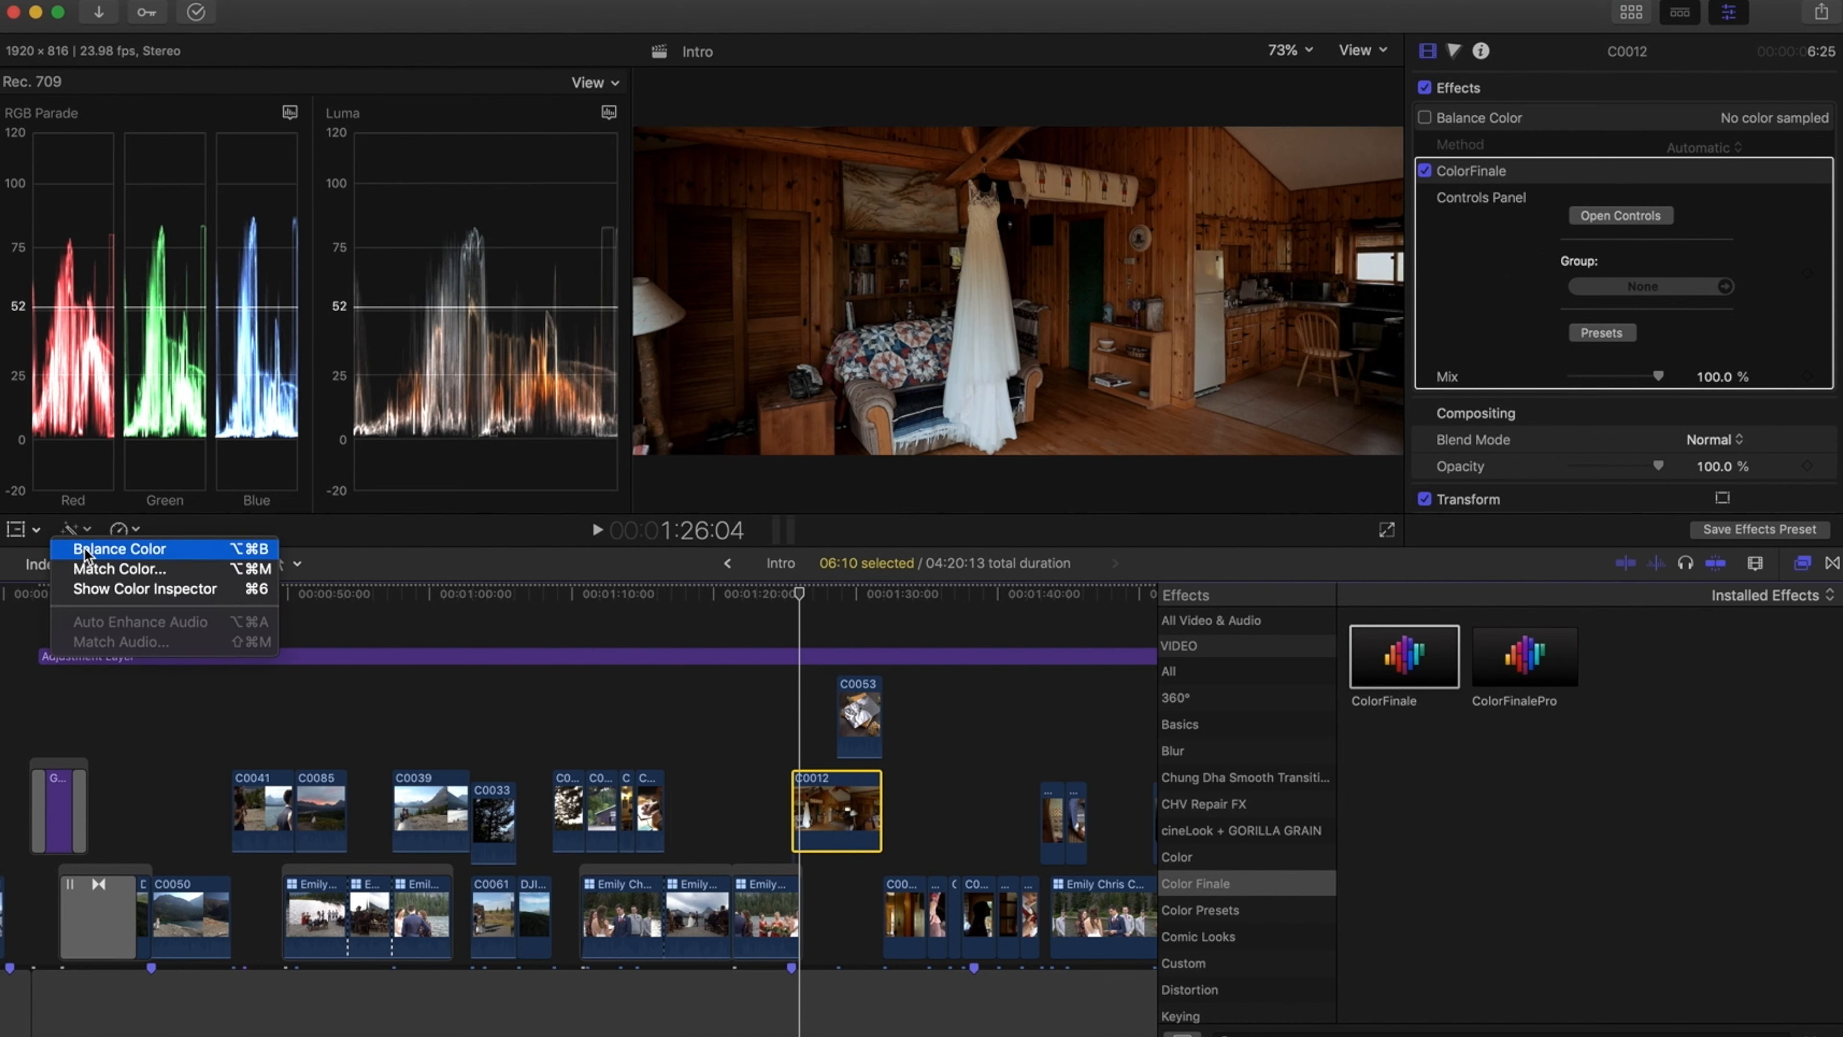
click(83, 545)
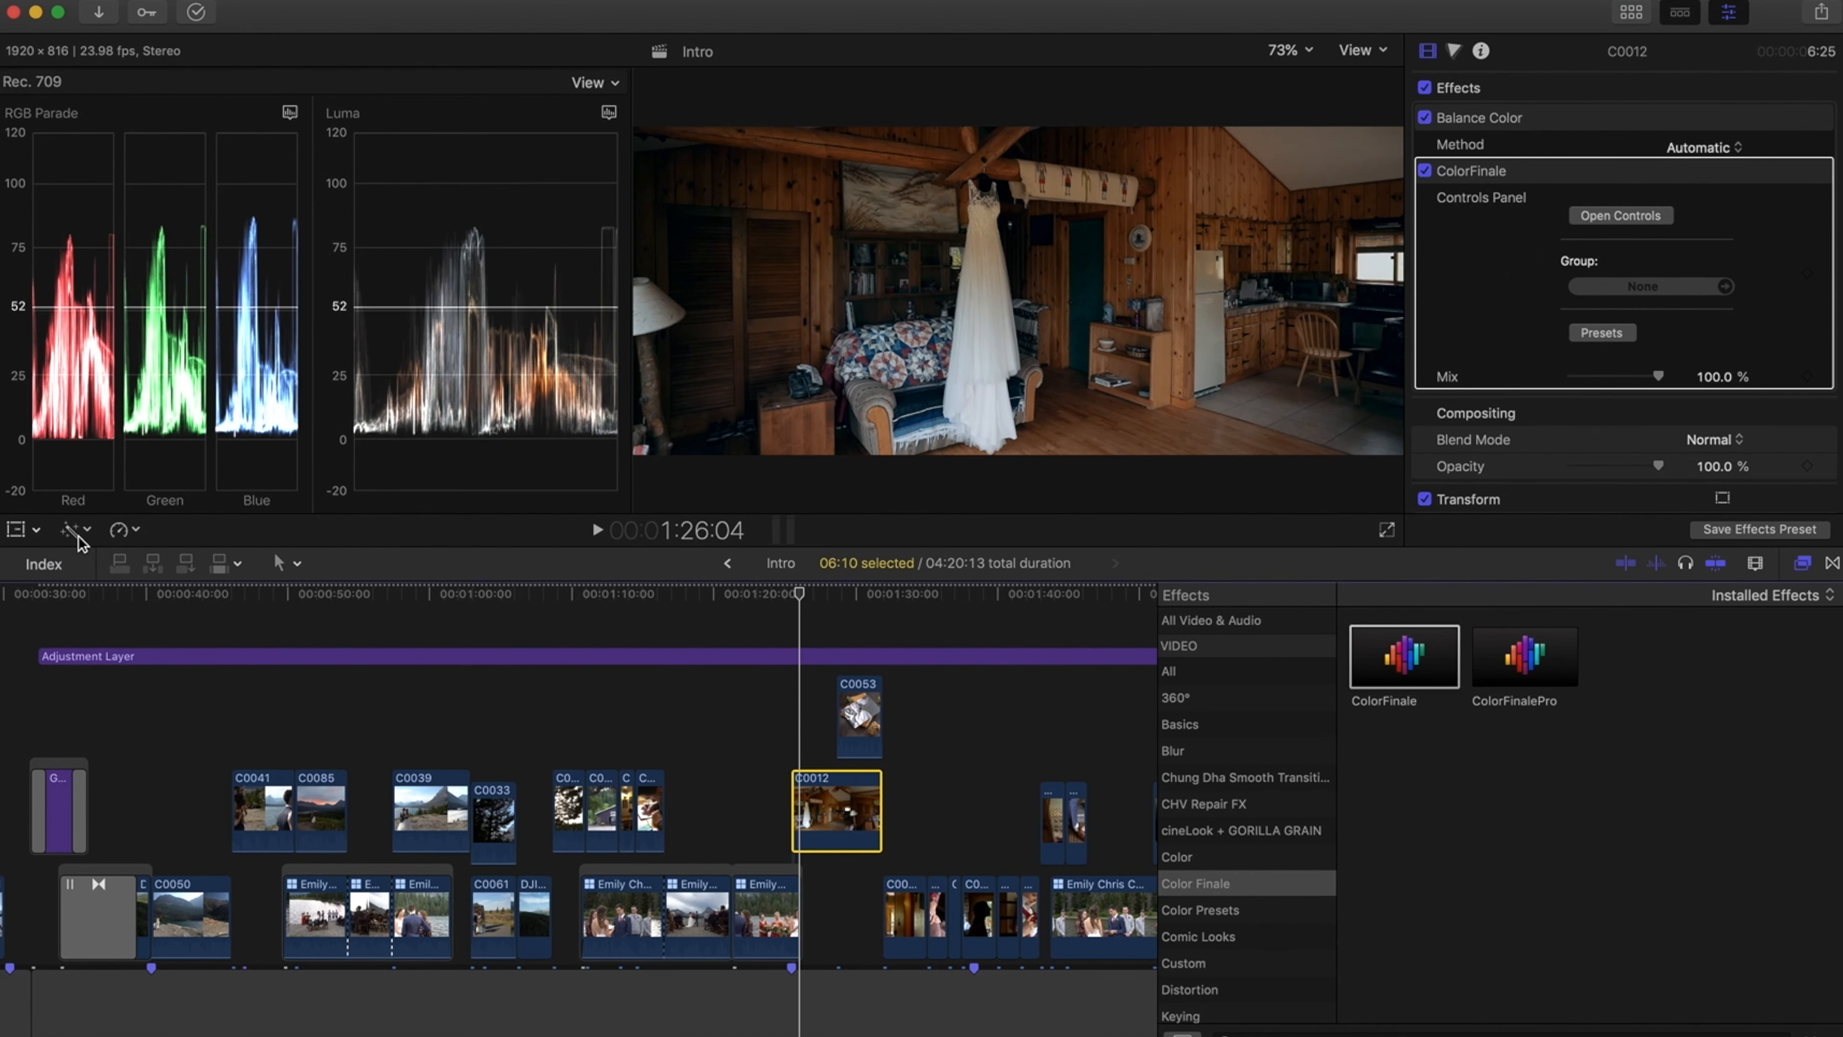
click(77, 533)
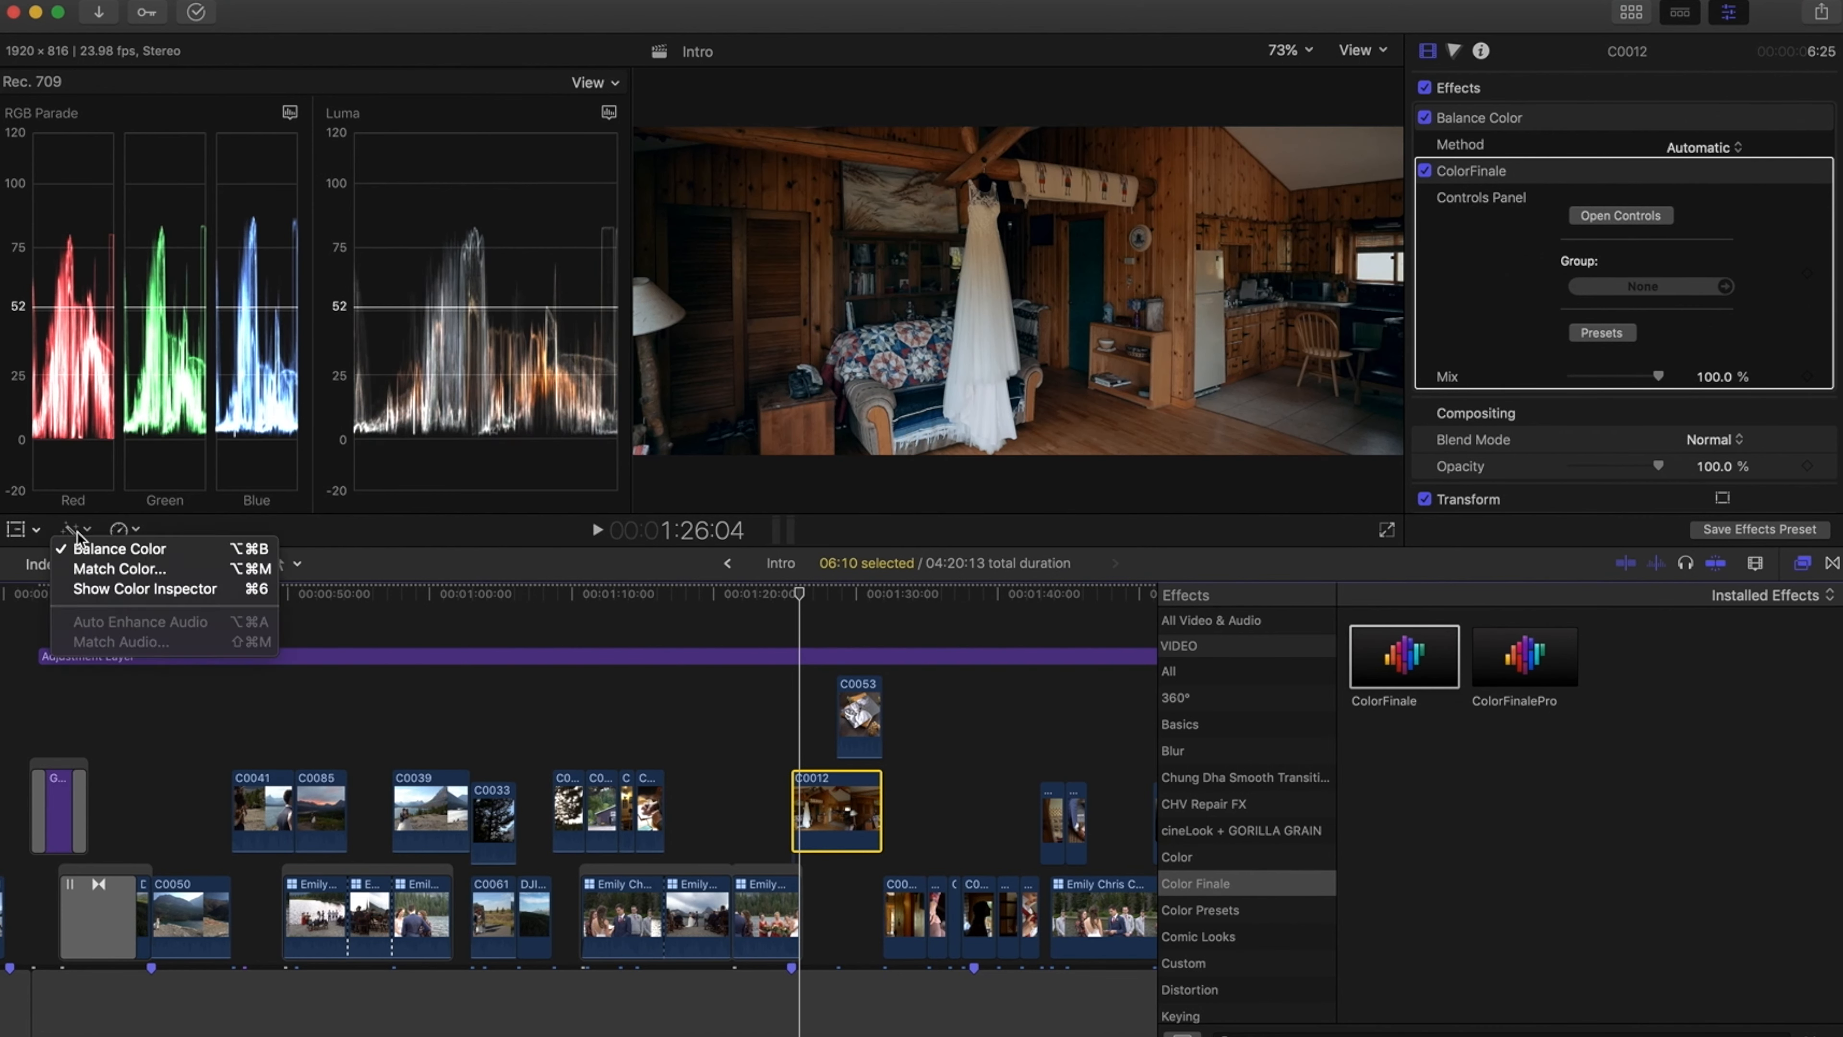
click(89, 552)
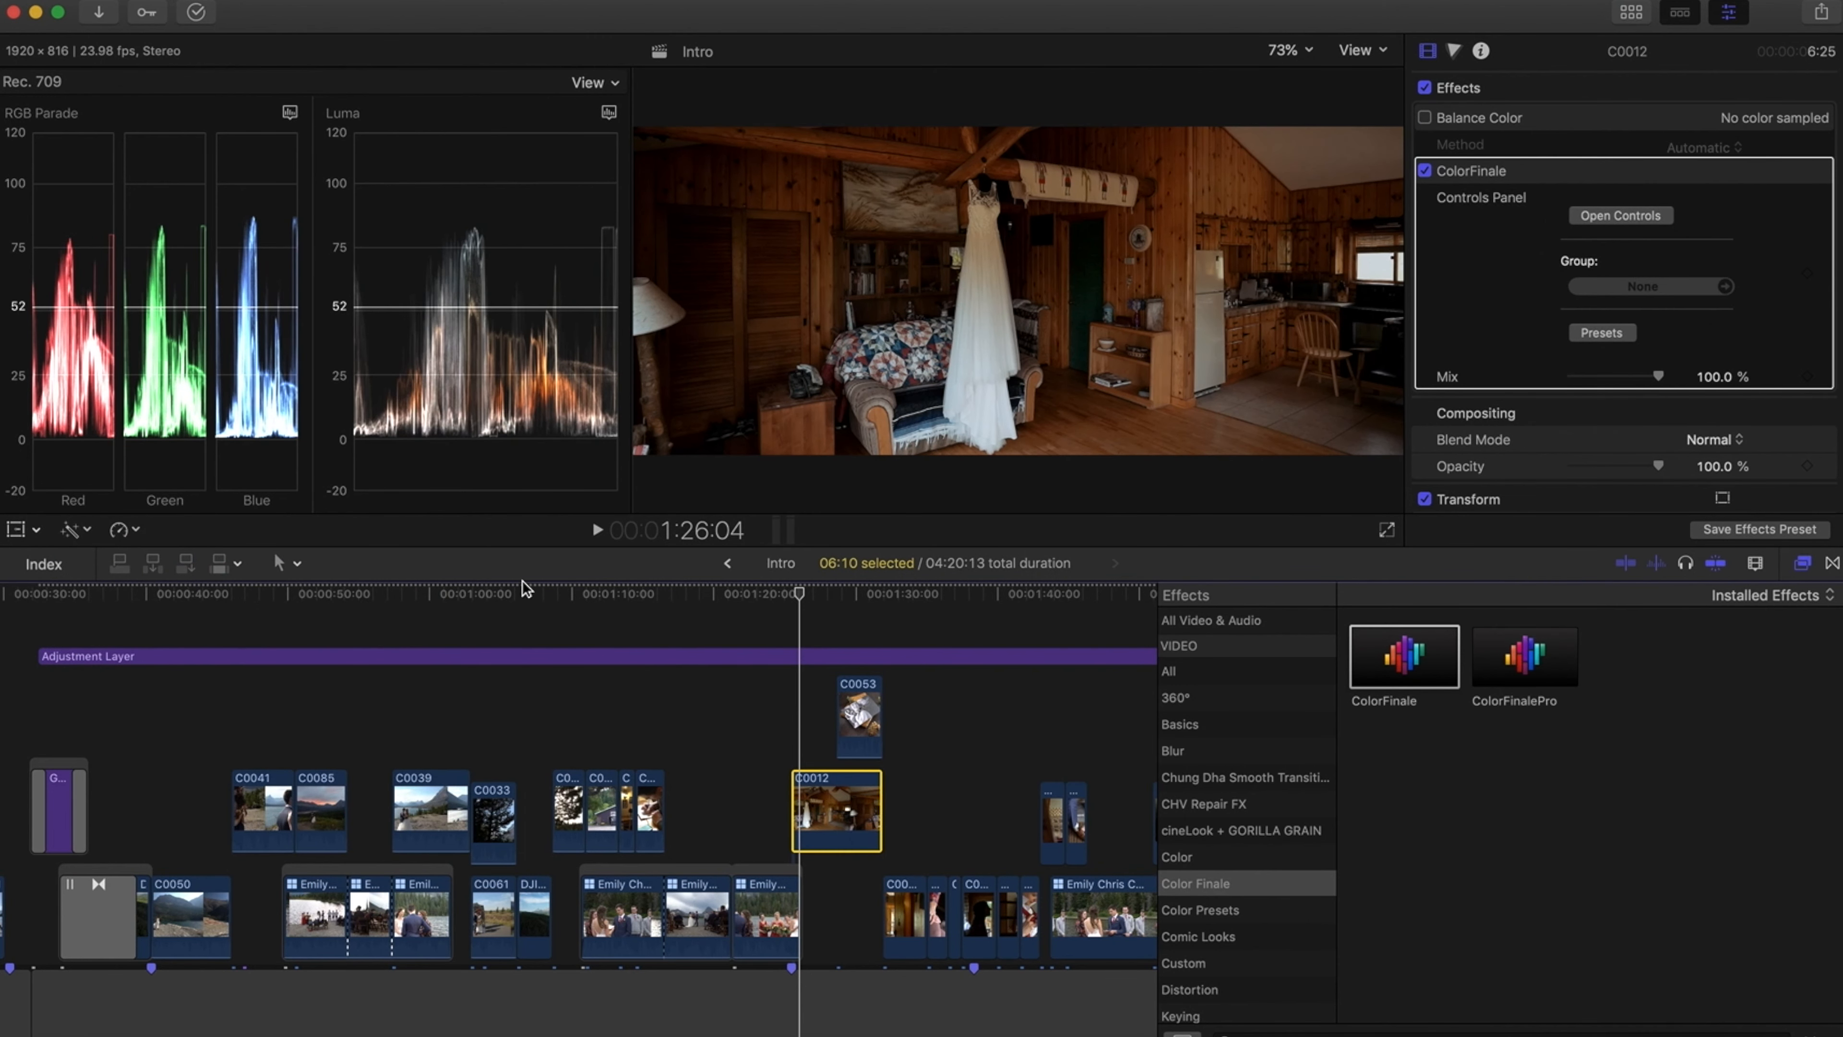
Select clip C0034, apply Balance Color, then toggle it off to compare
click(556, 594)
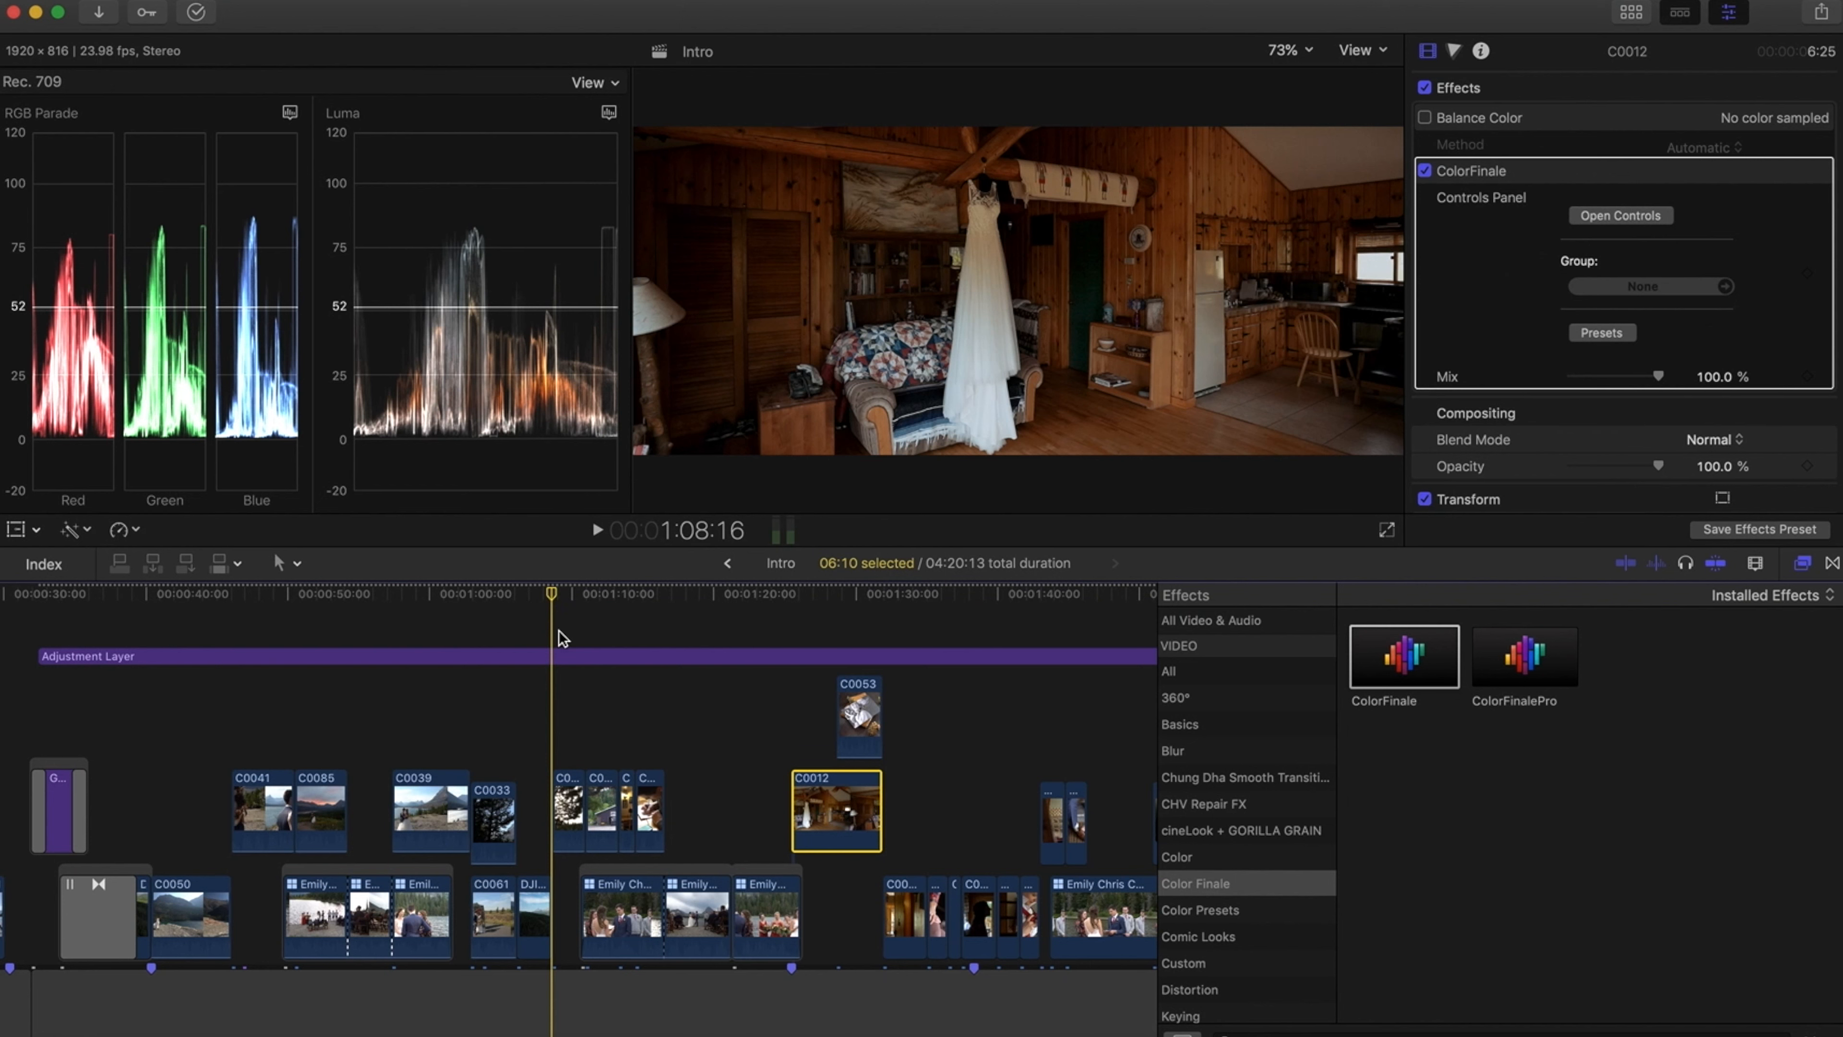
click(568, 806)
click(78, 534)
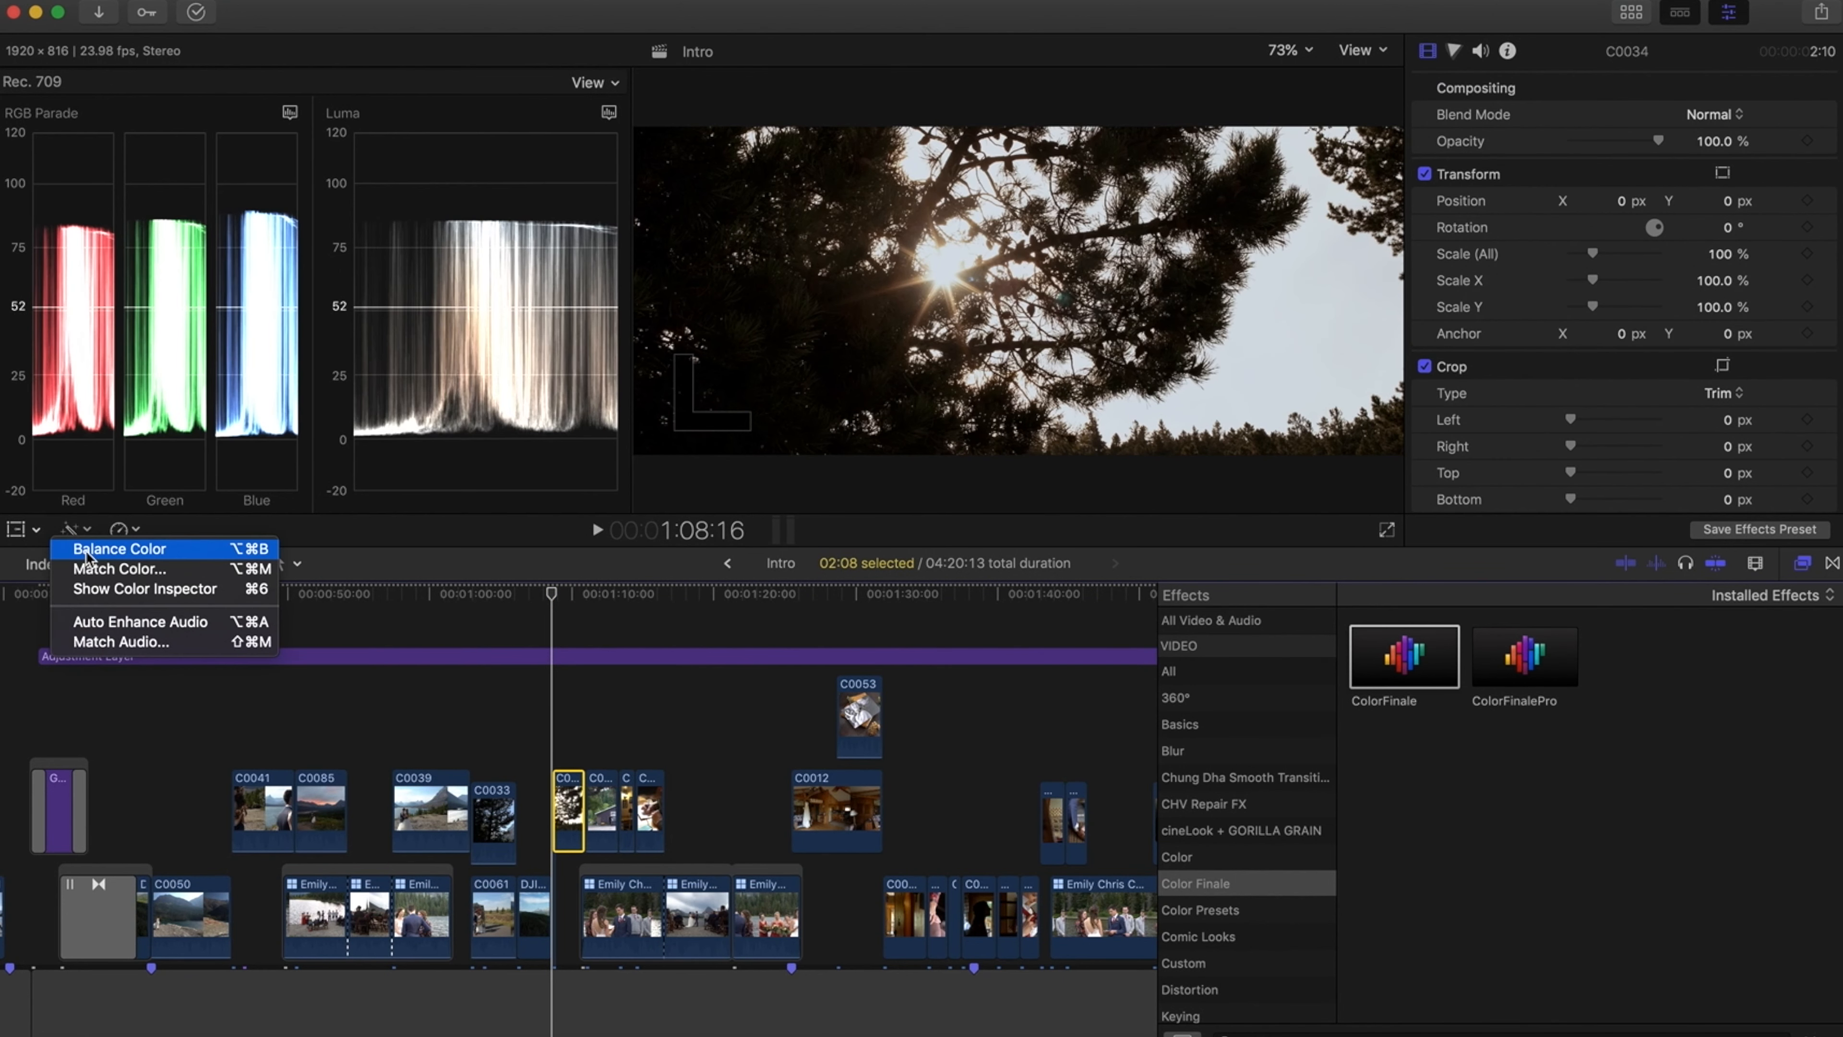
click(86, 551)
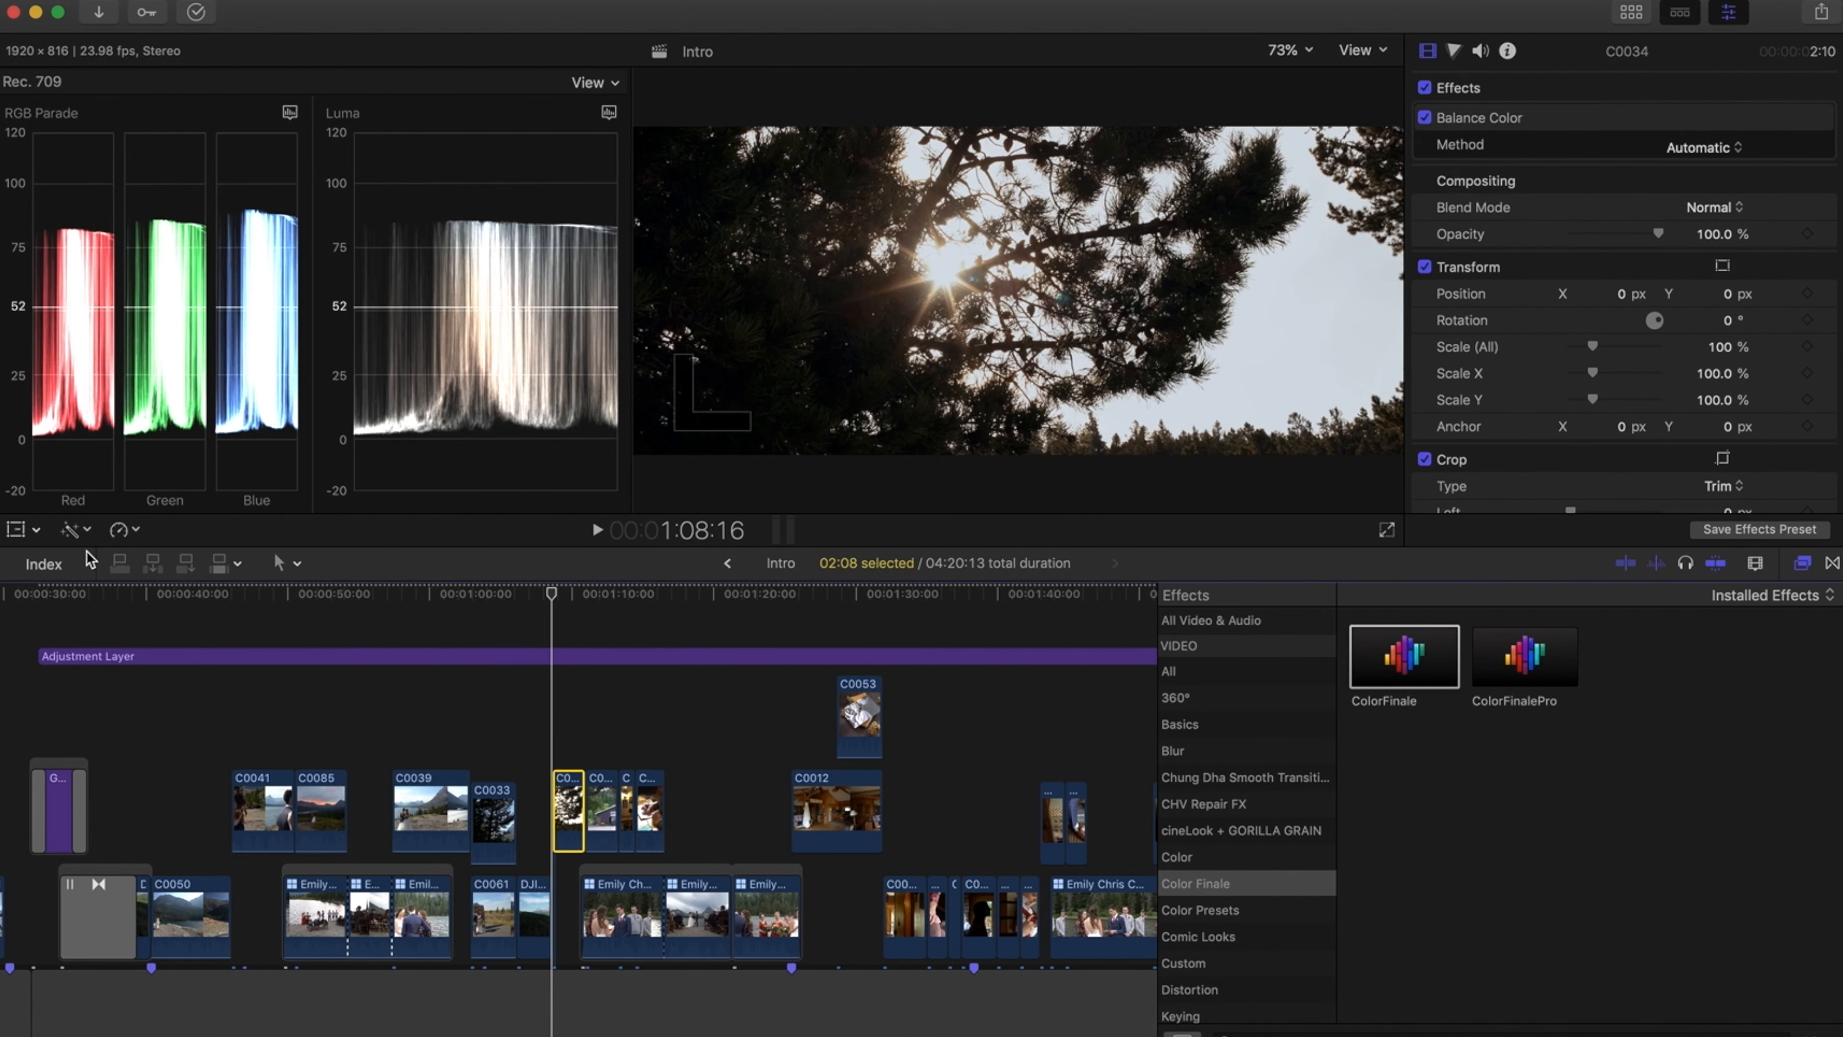
click(78, 529)
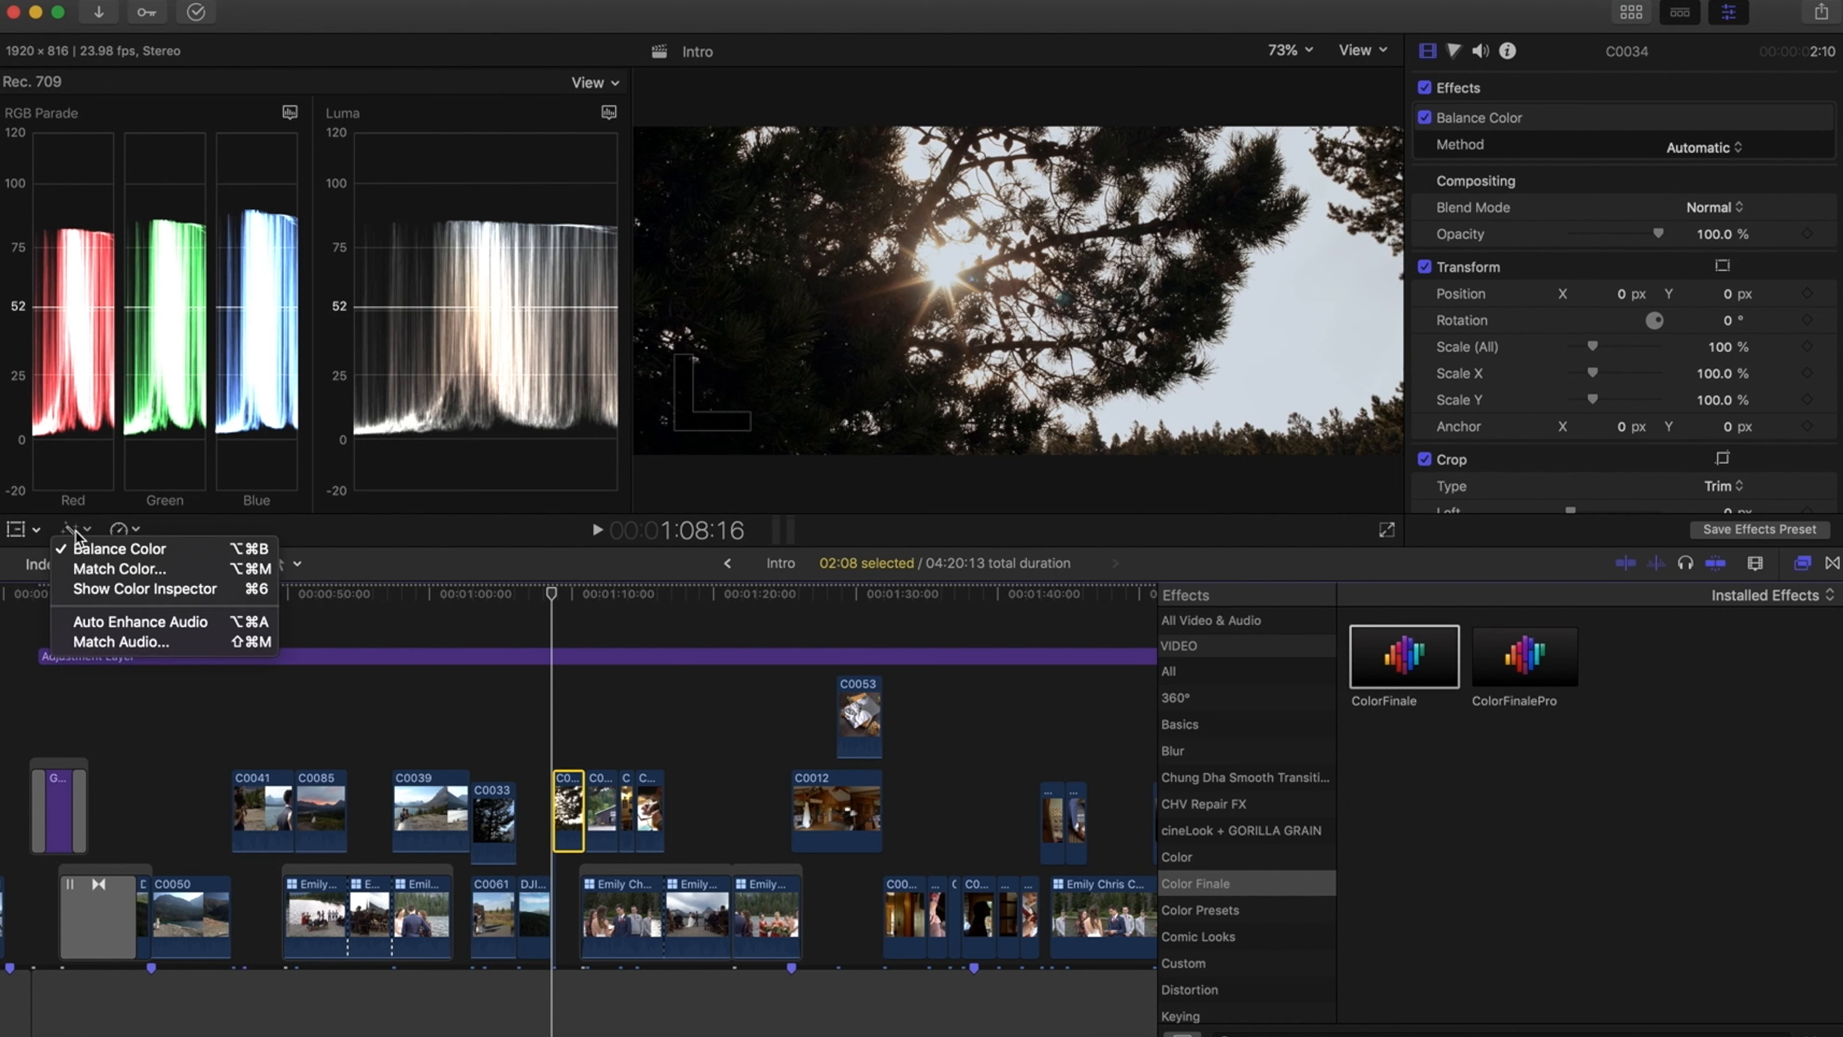
click(88, 552)
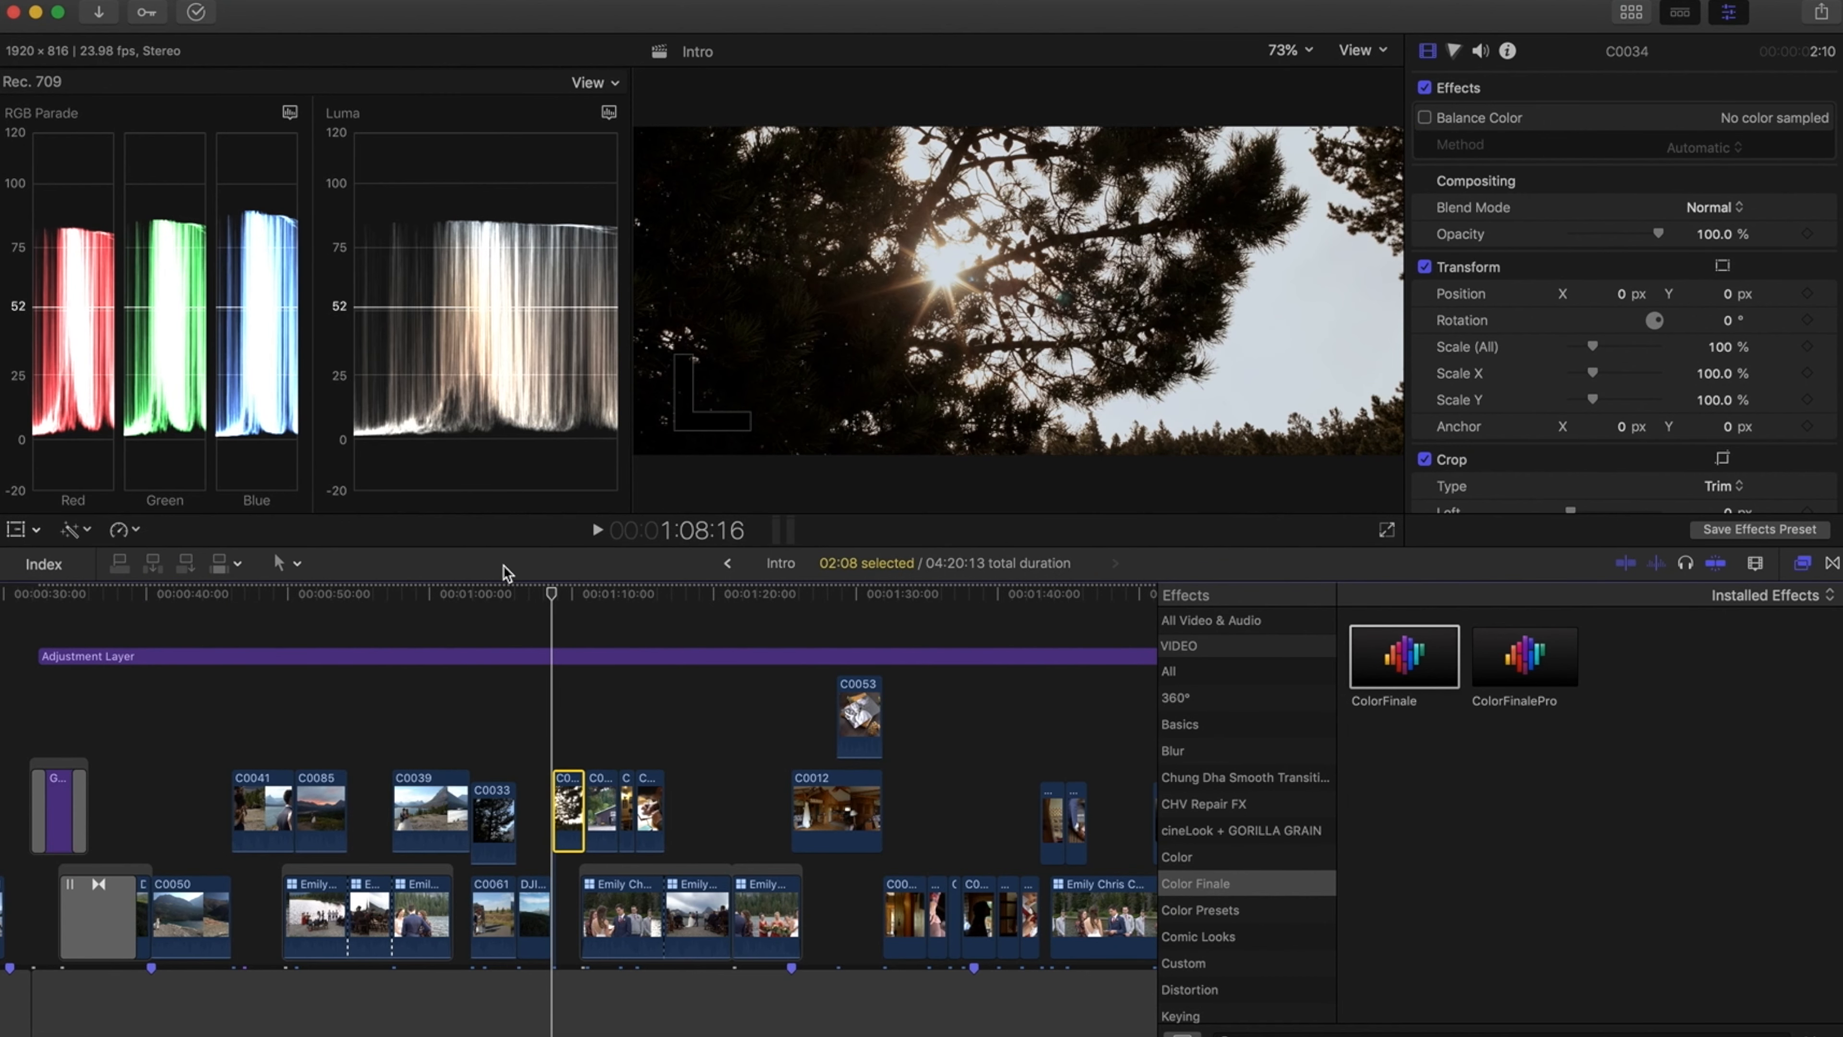